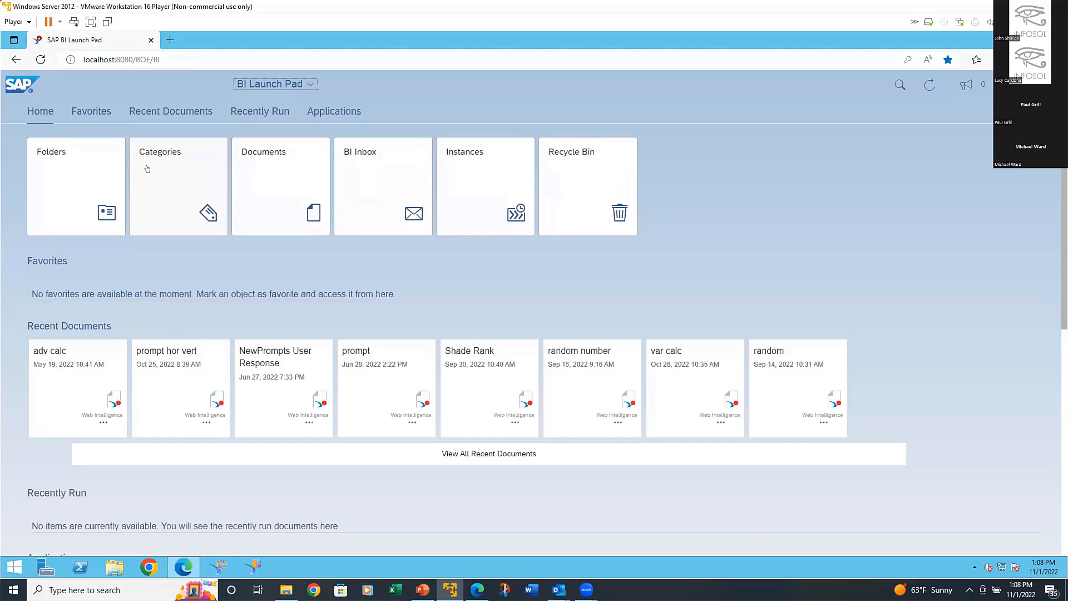
# Step: Look over the launch pad home page and the contents of Personal Folders, and return to the home page
pyautogui.scroll(-1, 130, 229)
pyautogui.scroll(-6, 129, 231)
pyautogui.scroll(6, 129, 232)
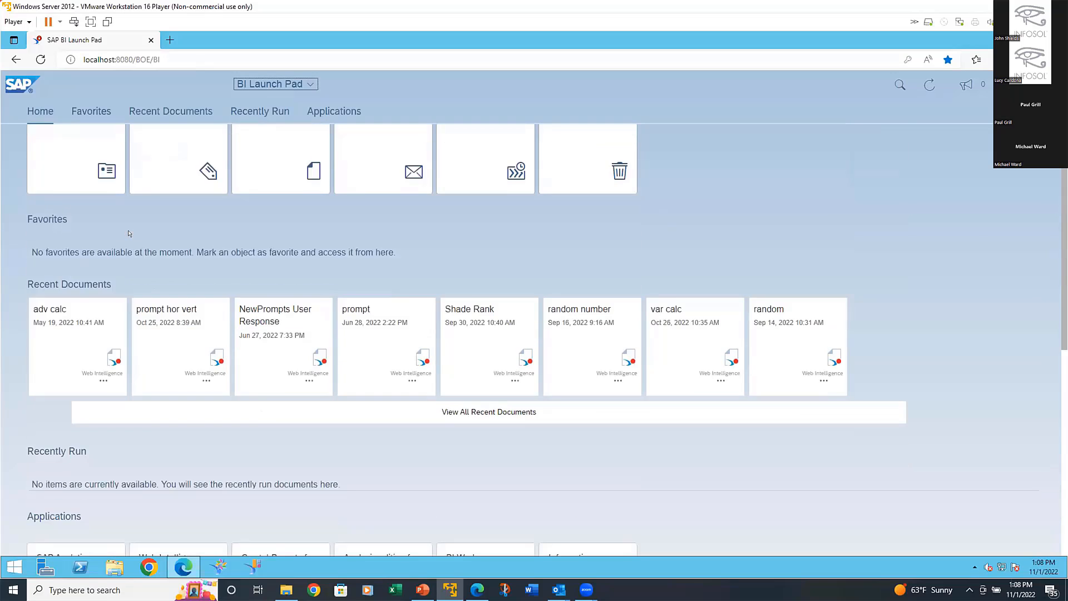
pyautogui.scroll(1, 128, 233)
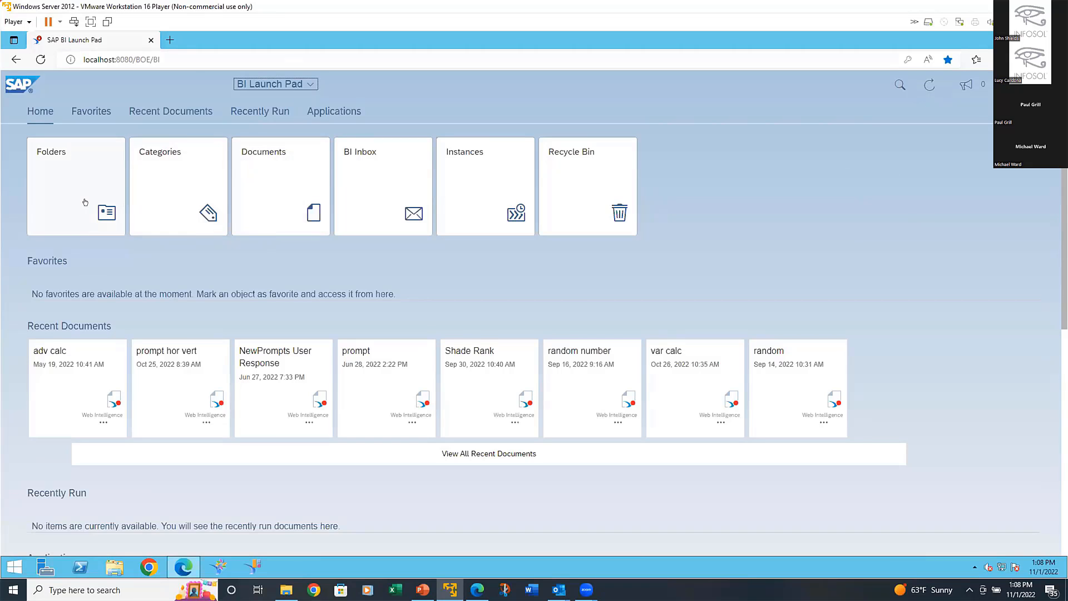
pyautogui.click(67, 183)
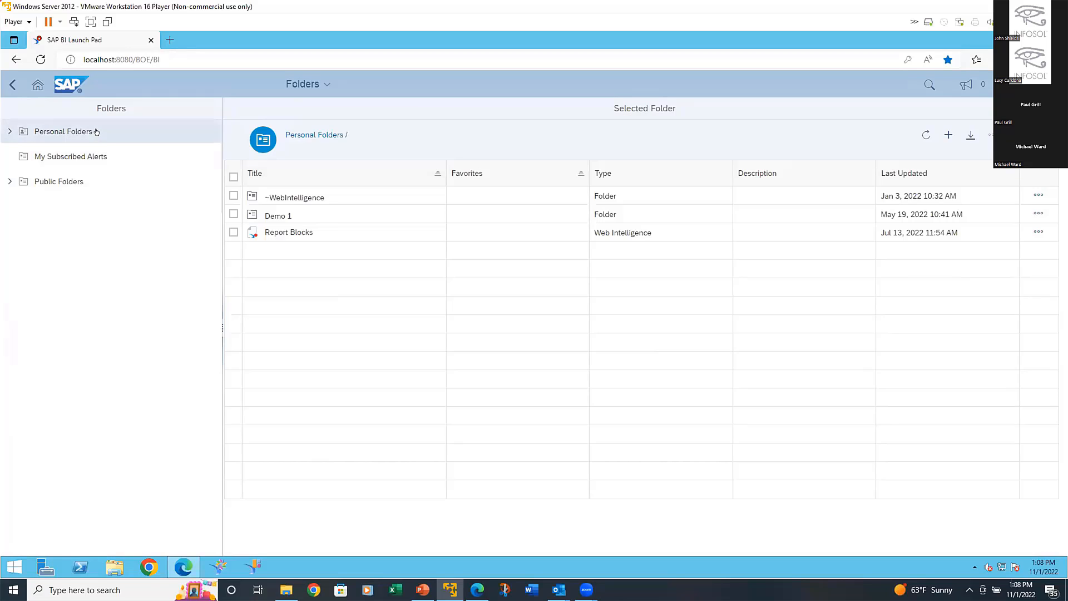
pyautogui.click(37, 84)
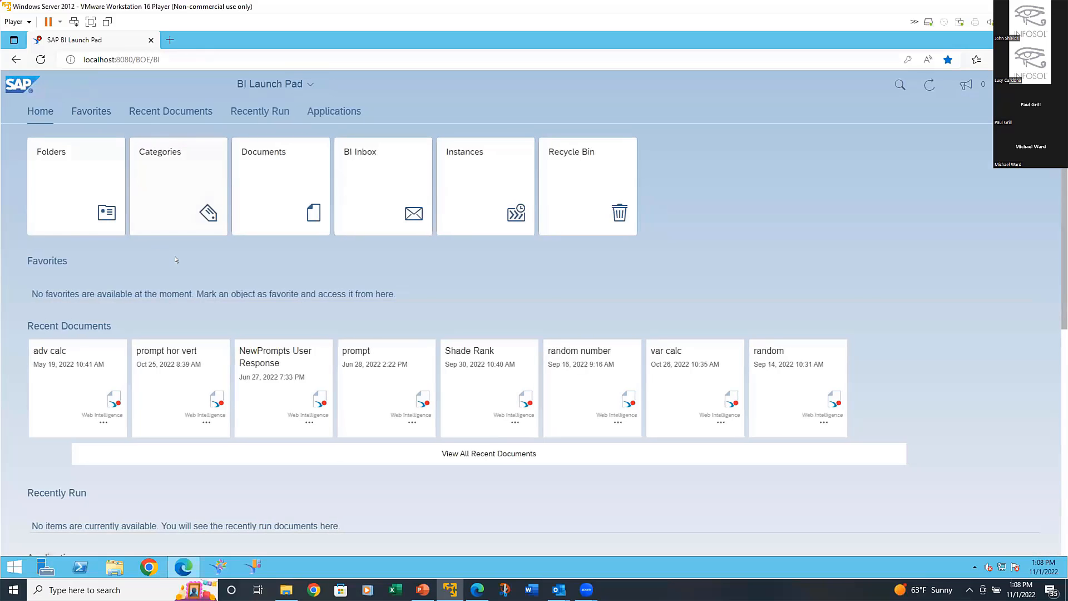
# Step: Create a new Web Intelligence document based on the efashion SS universe
pyautogui.scroll(-5, 189, 278)
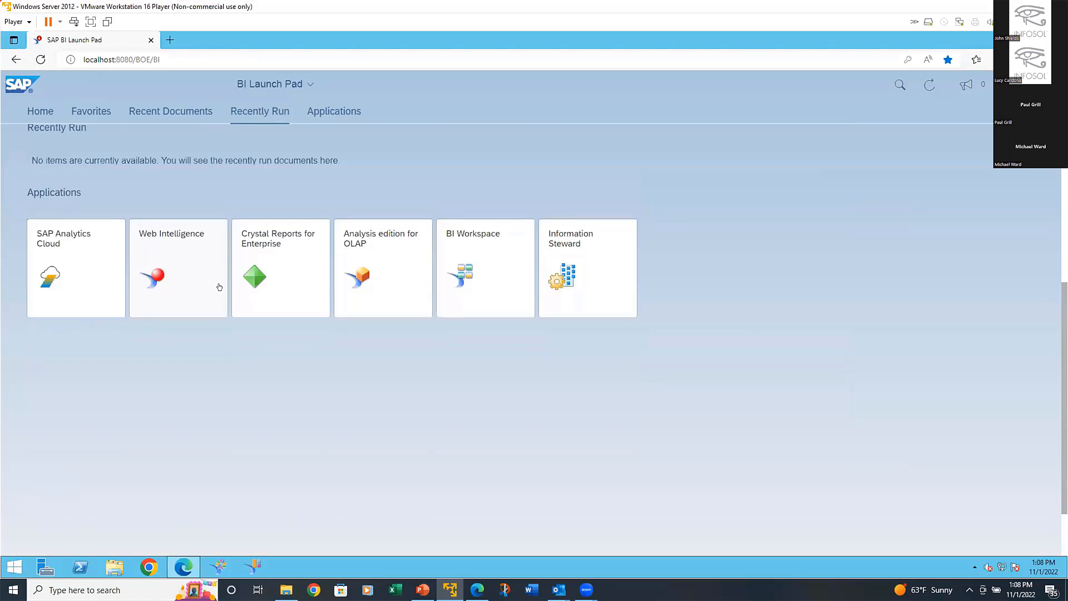
pyautogui.scroll(1, 219, 284)
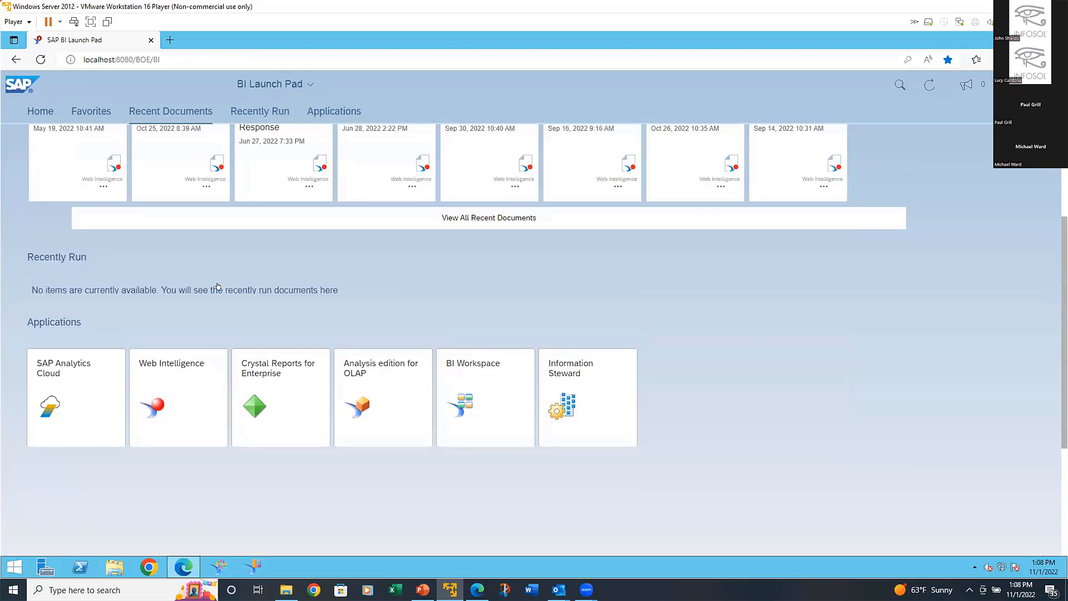
pyautogui.click(185, 373)
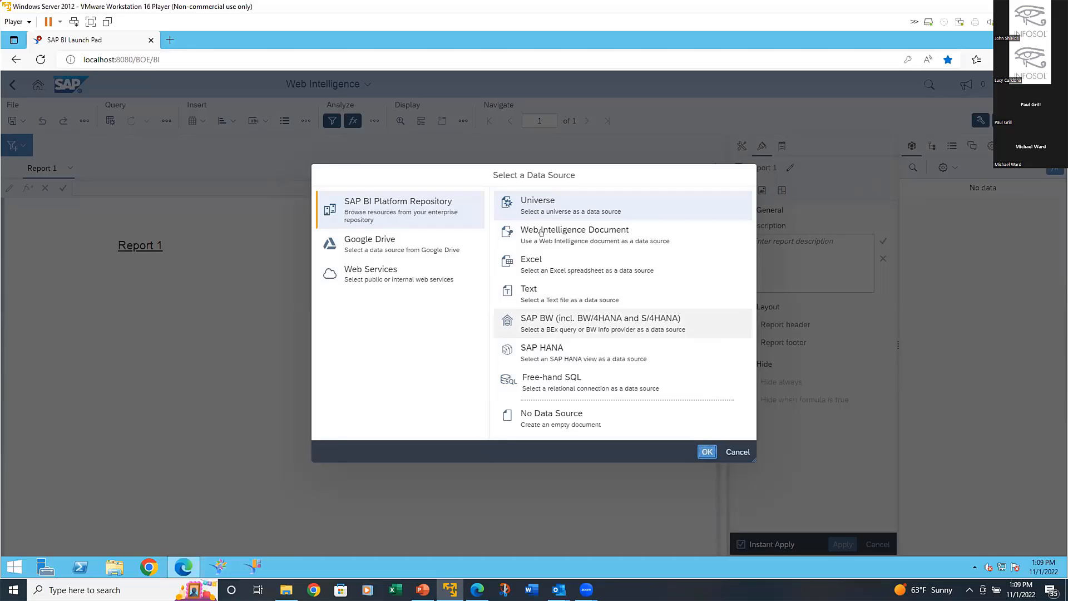
pyautogui.doubleClick(523, 200)
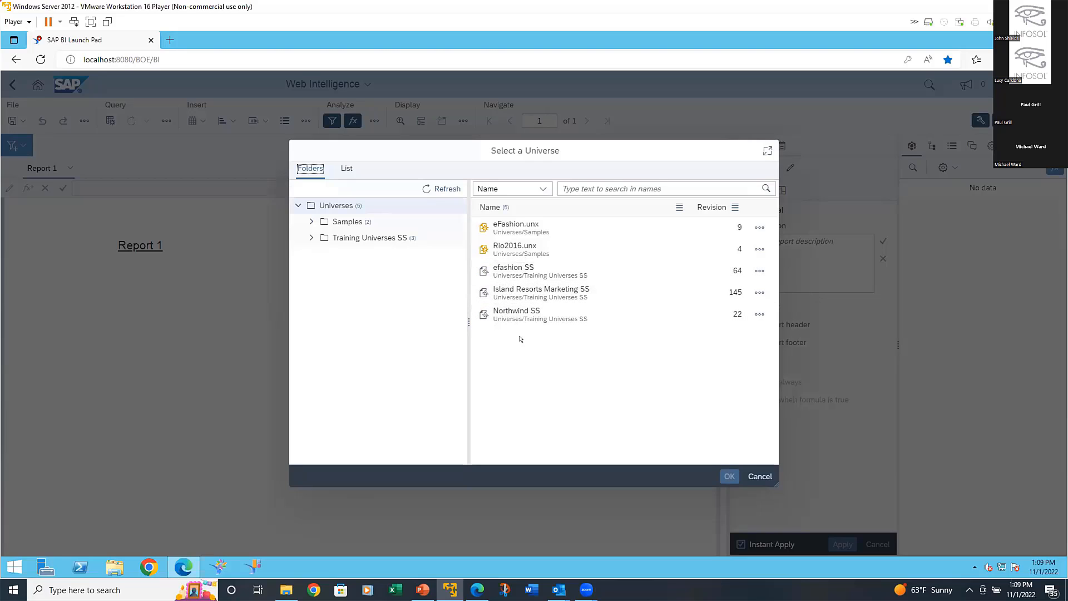
pyautogui.doubleClick(512, 267)
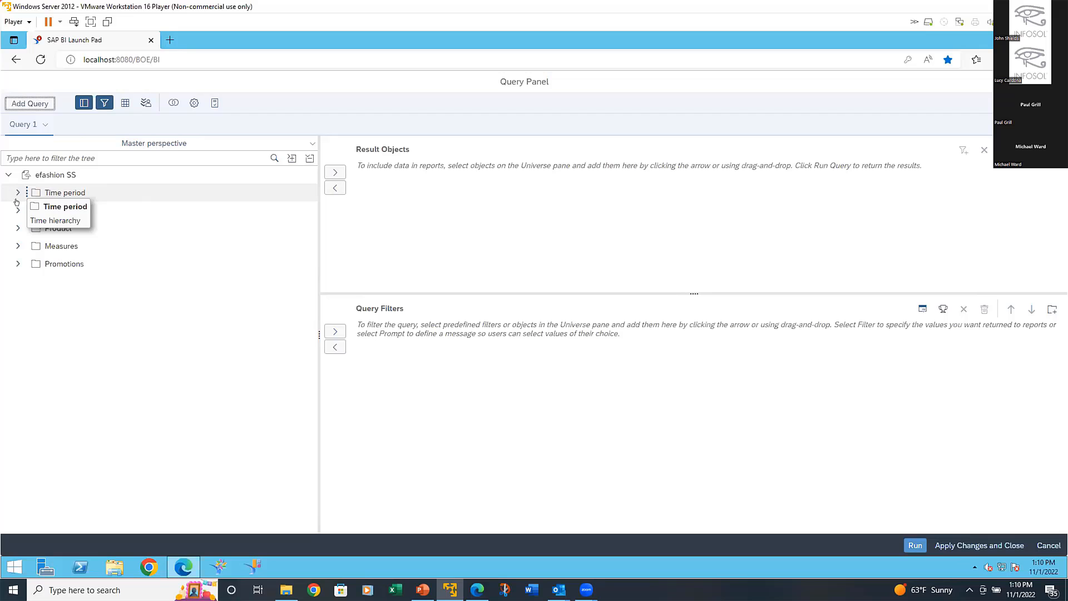
# Step: Add Year from the Time period folder and State from the Store folder to the query's result objects
pyautogui.click(49, 205)
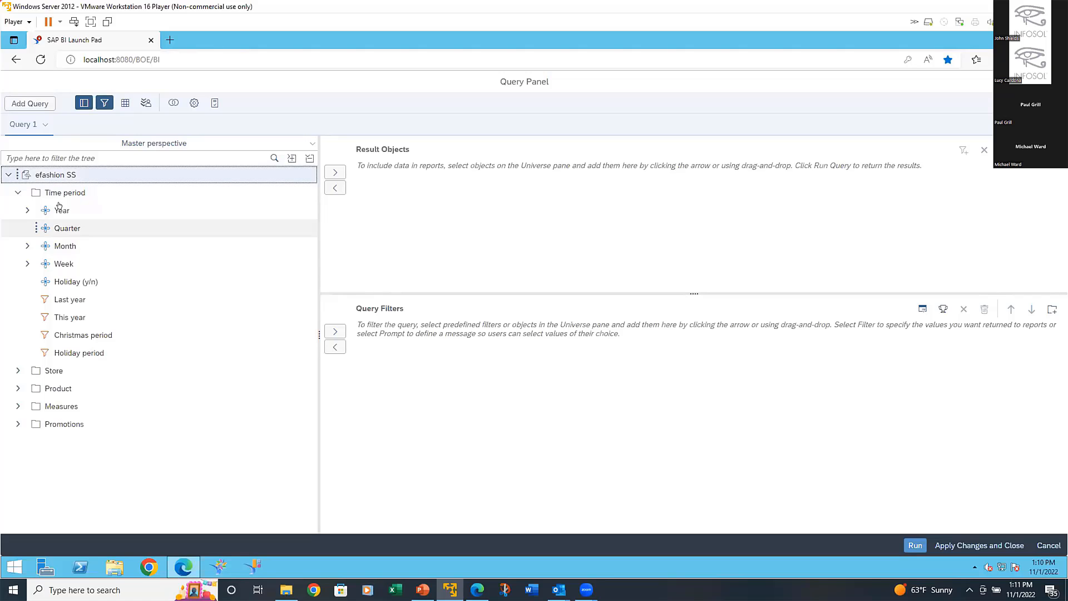
pyautogui.moveTo(58, 203); pyautogui.dragTo(60, 207)
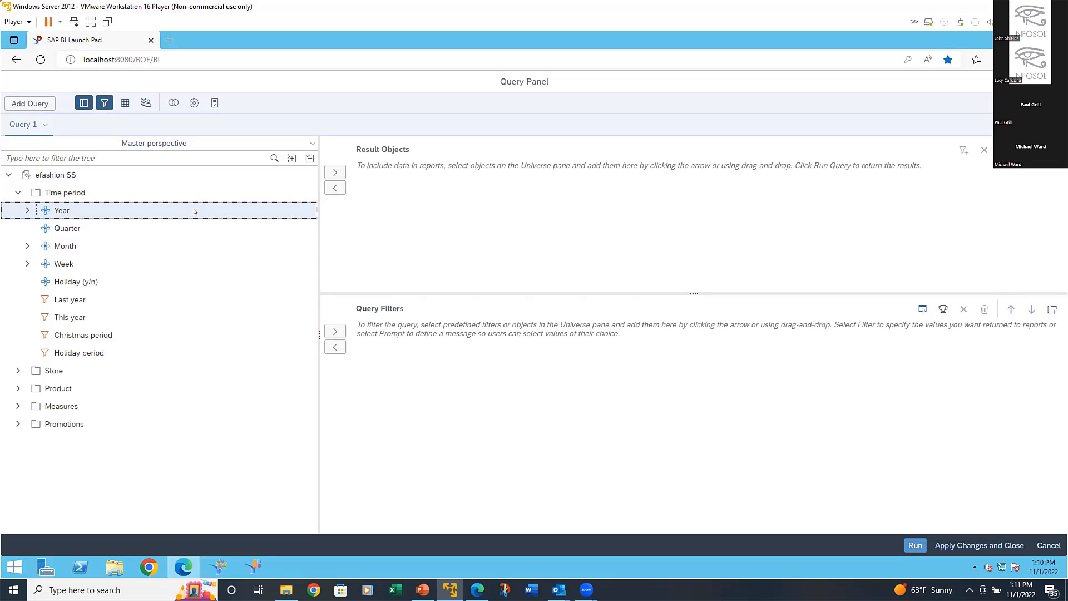
pyautogui.doubleClick(51, 207)
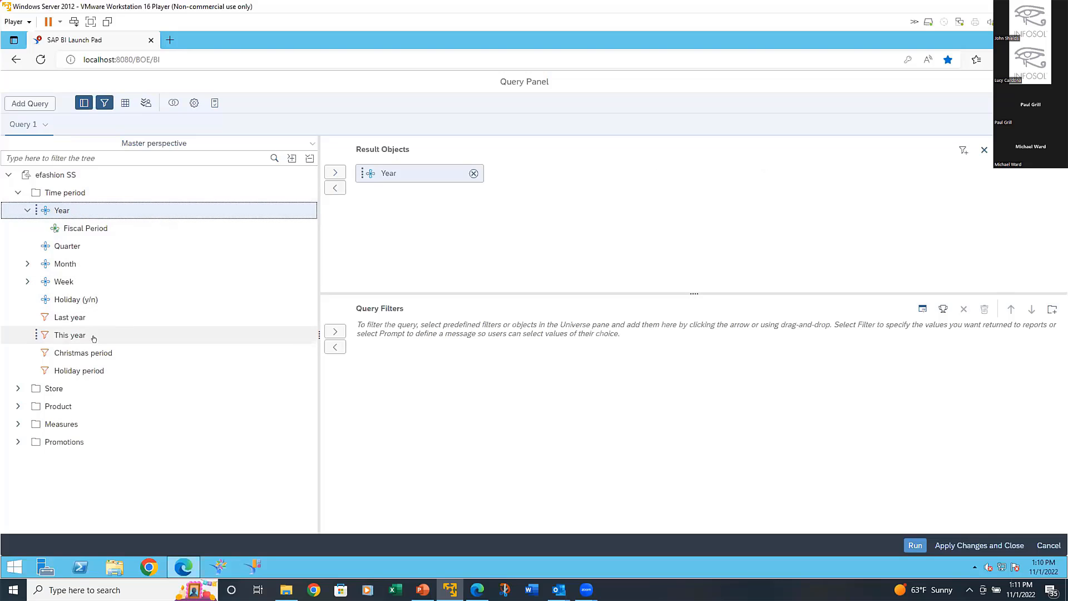
pyautogui.click(16, 389)
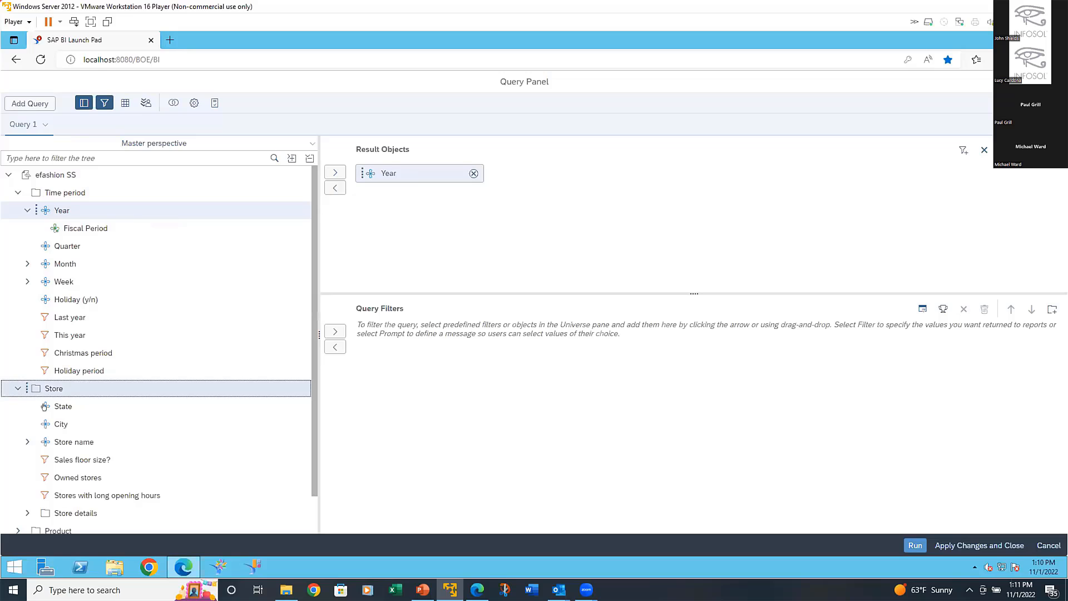
pyautogui.moveTo(62, 407); pyautogui.dragTo(233, 344)
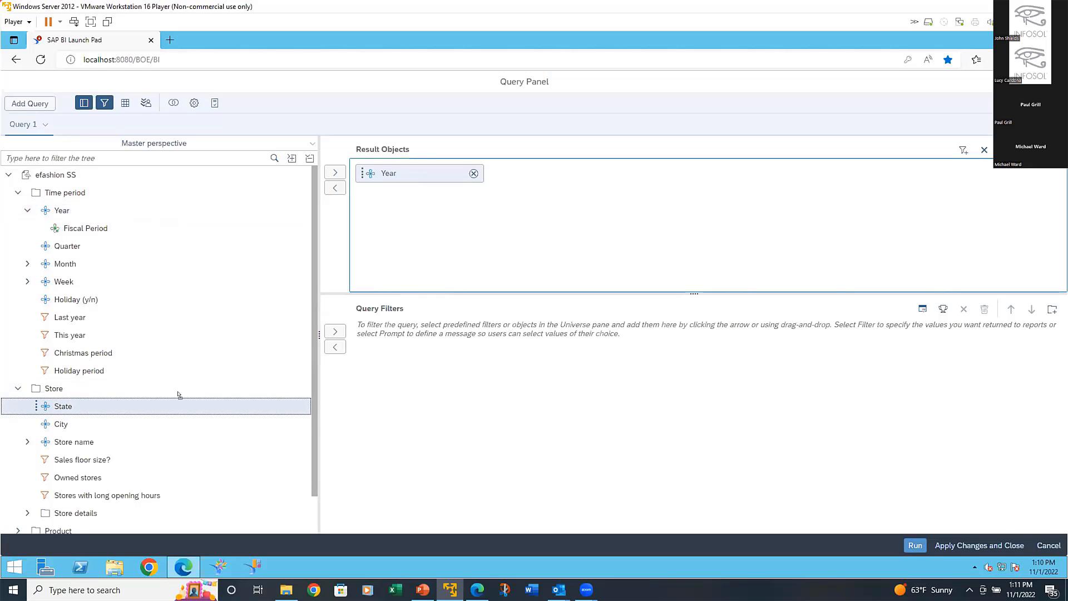
pyautogui.doubleClick(111, 404)
pyautogui.scroll(-1, 137, 436)
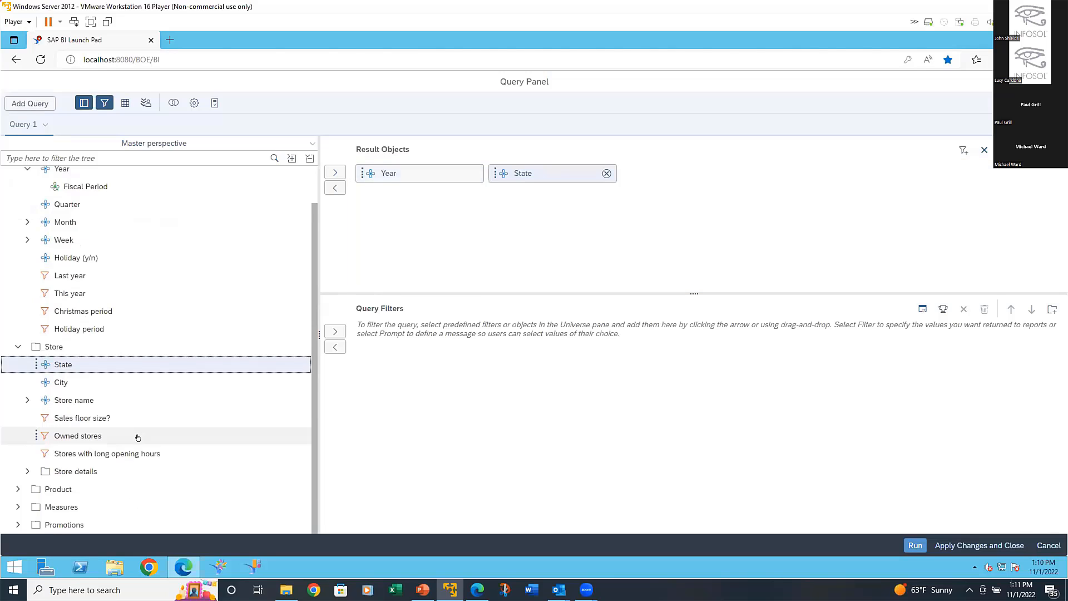
# Step: Add all objects of the Measures folder to the query results, and remove Discount
pyautogui.click(61, 504)
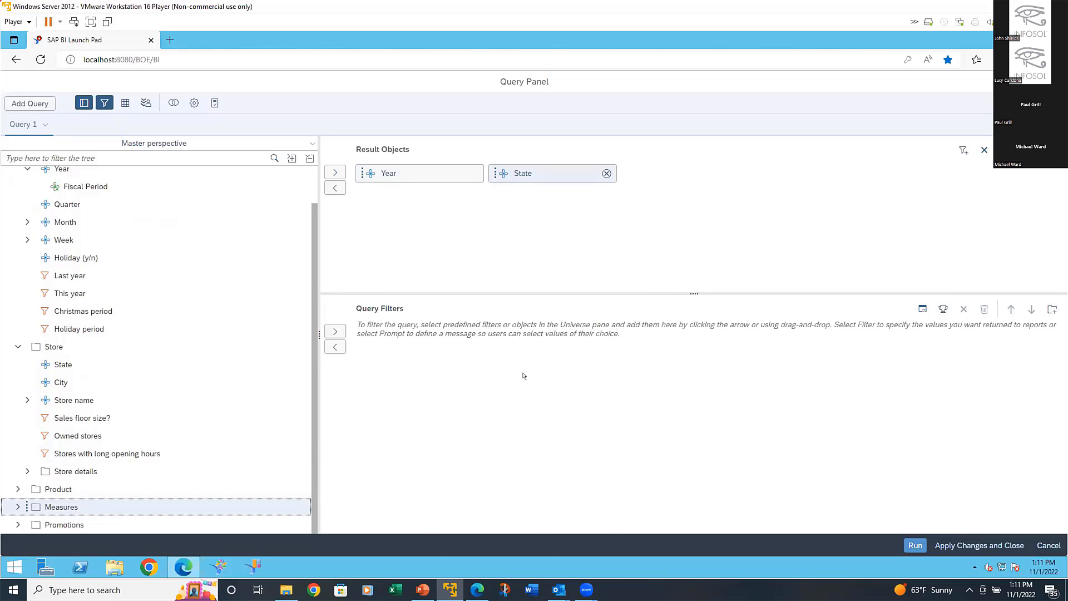
pyautogui.moveTo(207, 502)
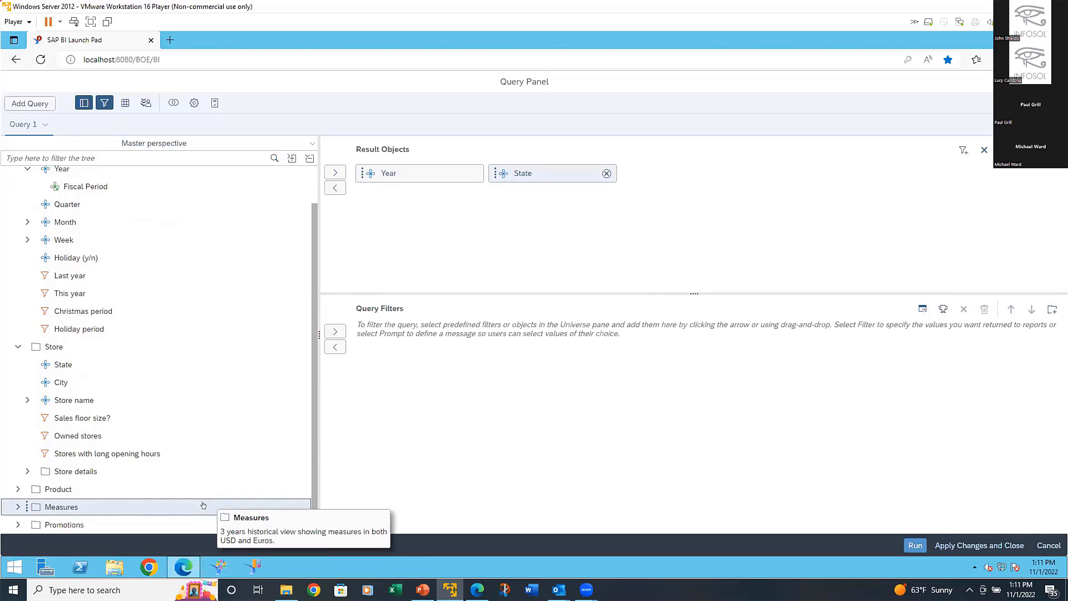
pyautogui.moveTo(204, 505); pyautogui.dragTo(543, 241)
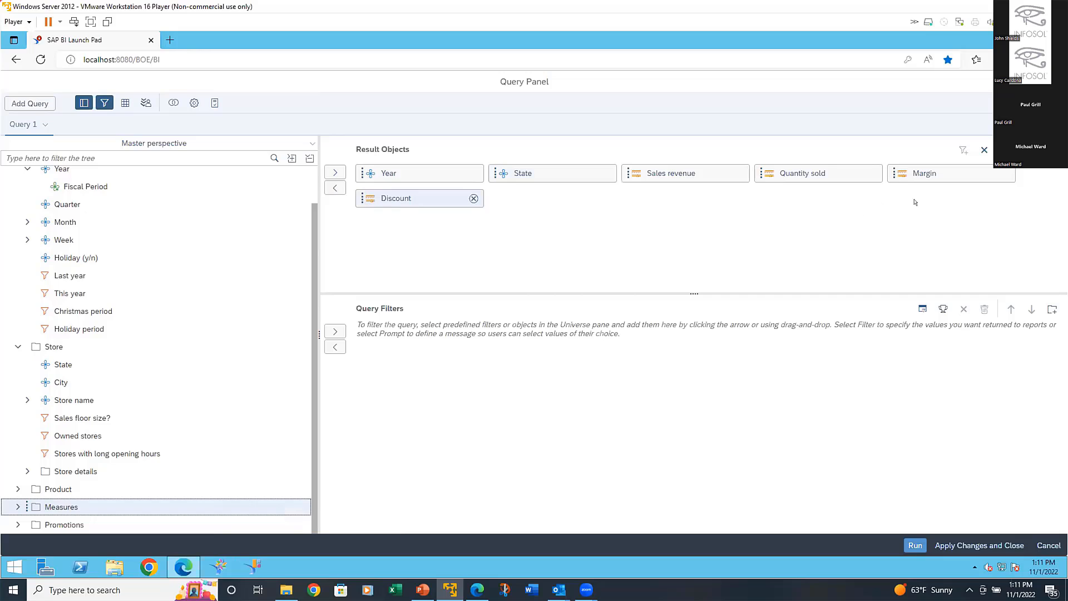
pyautogui.click(472, 198)
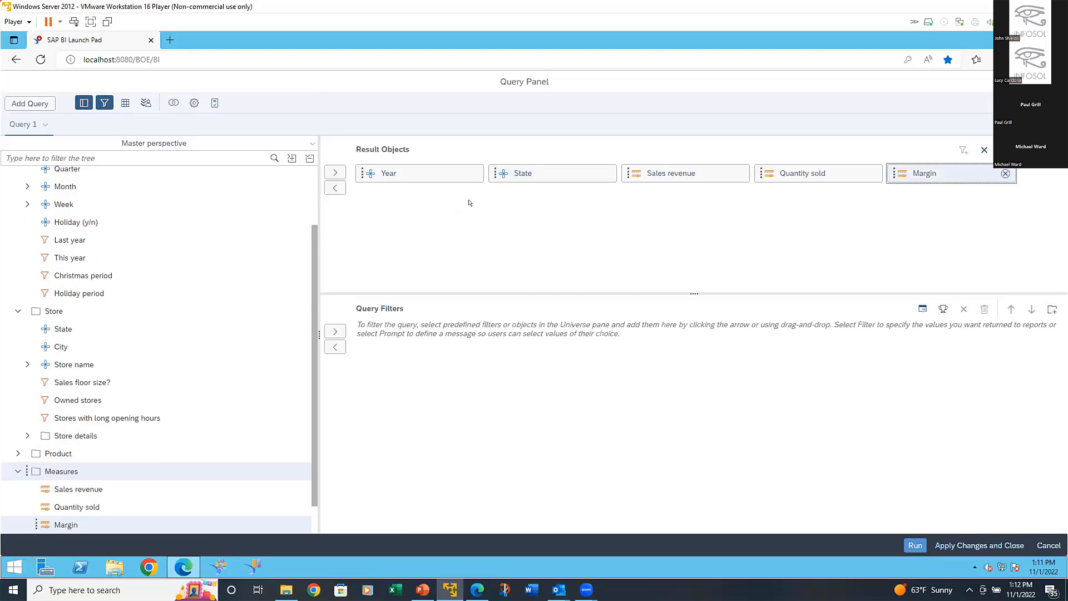
# Step: Try to run the query, and keep waiting for the unresponsive page
pyautogui.click(907, 540)
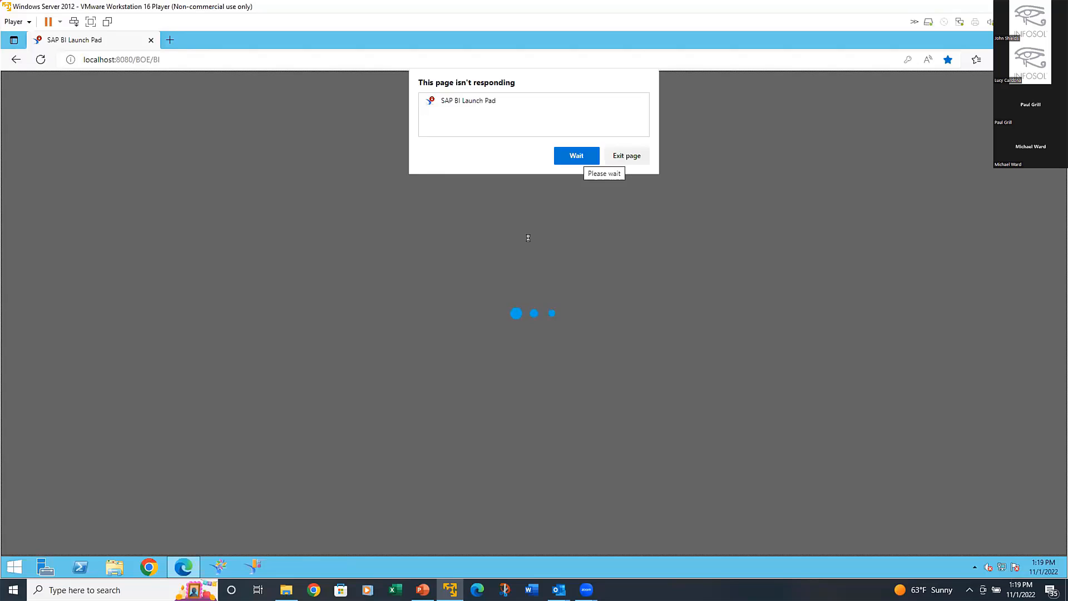
pyautogui.click(576, 155)
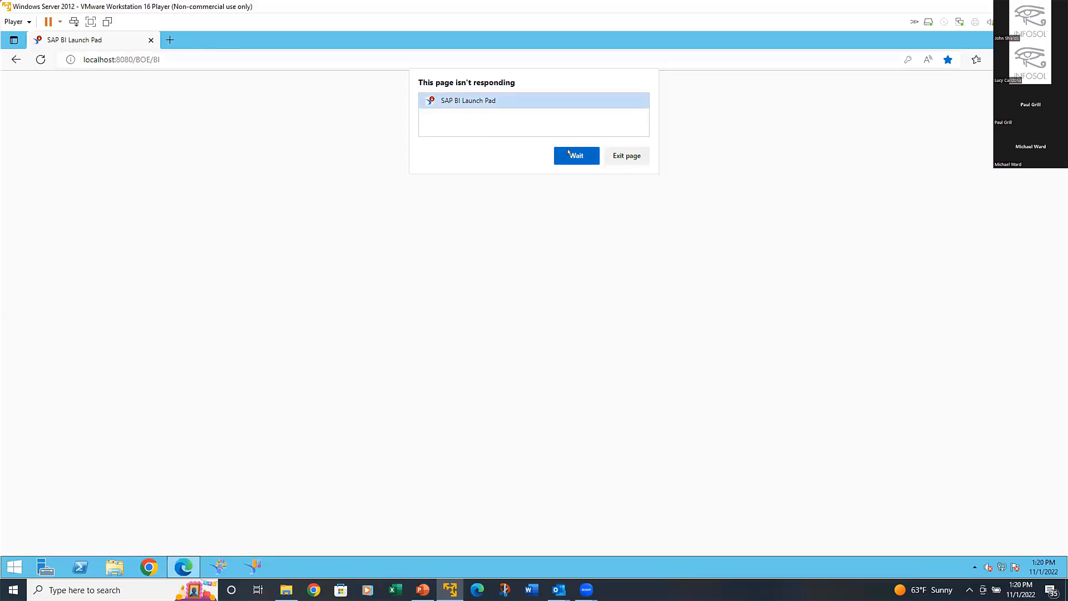
pyautogui.click(568, 152)
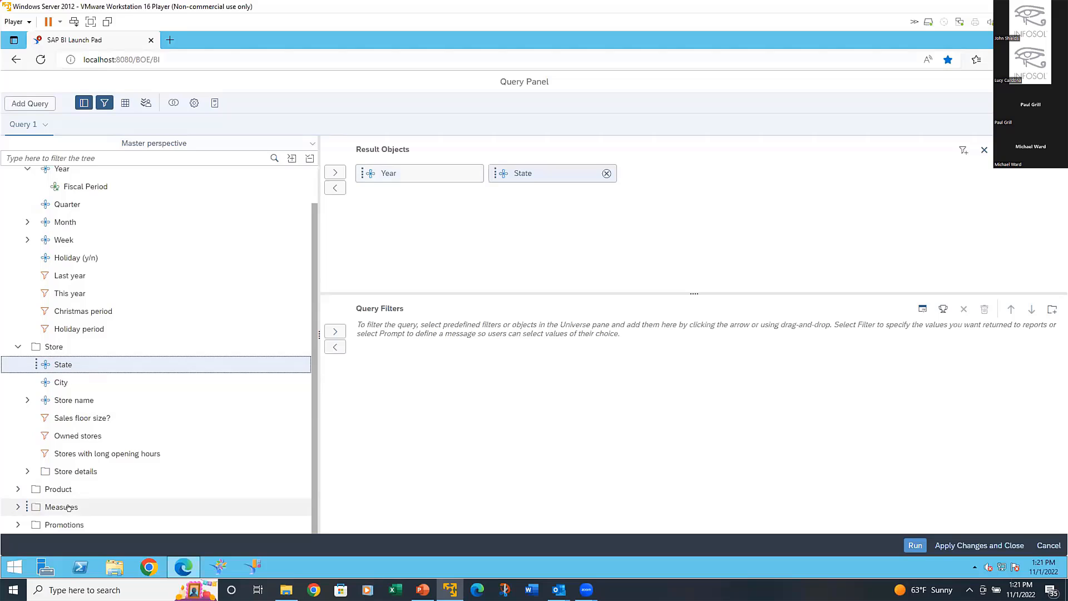
# Step: Add the Measures folder's objects except Discount to the result objects, and run the query
pyautogui.doubleClick(68, 508)
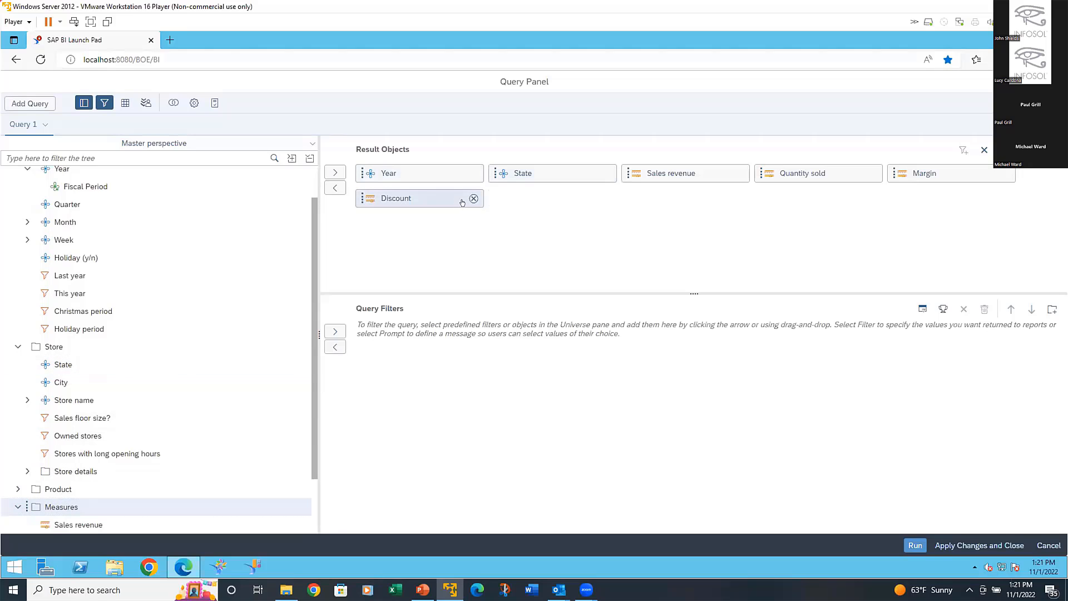
pyautogui.click(472, 199)
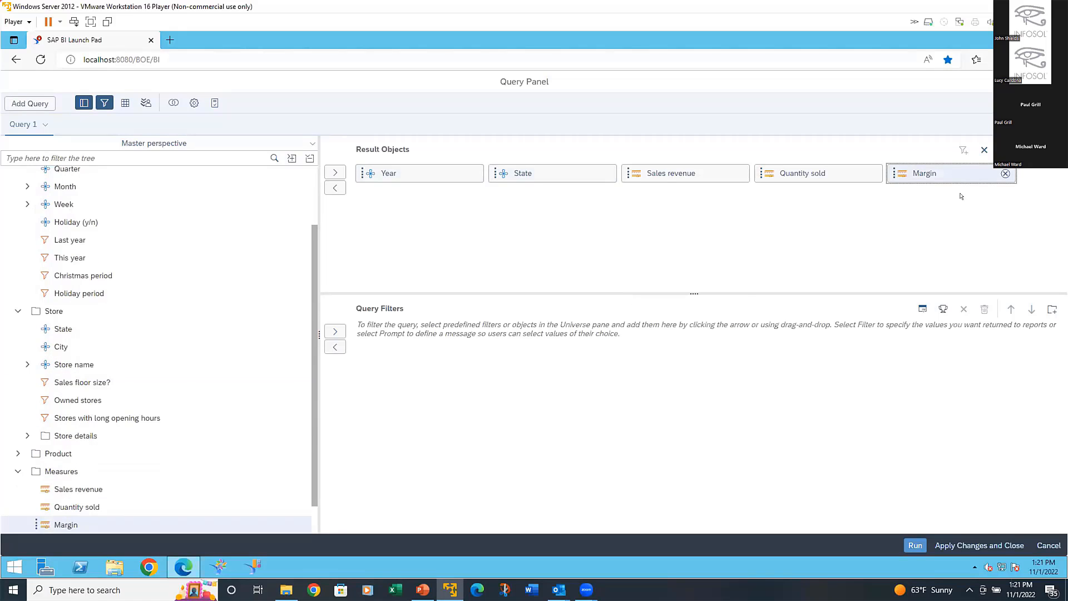
pyautogui.click(913, 543)
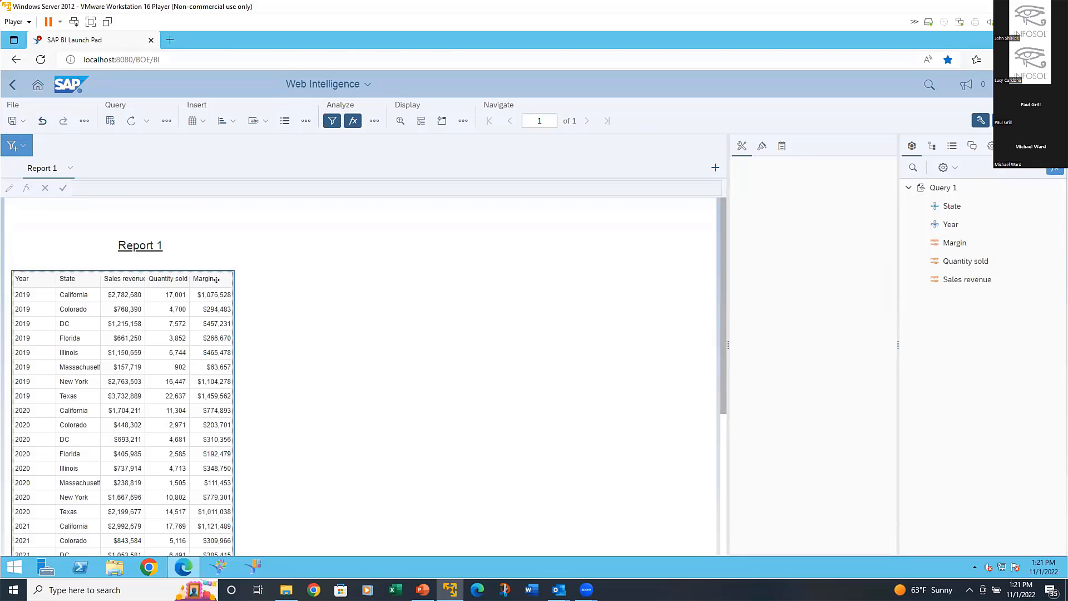
# Step: Move the table block toward the middle of the report, and place the Report 1 title above it
pyautogui.moveTo(123, 272); pyautogui.dragTo(496, 298)
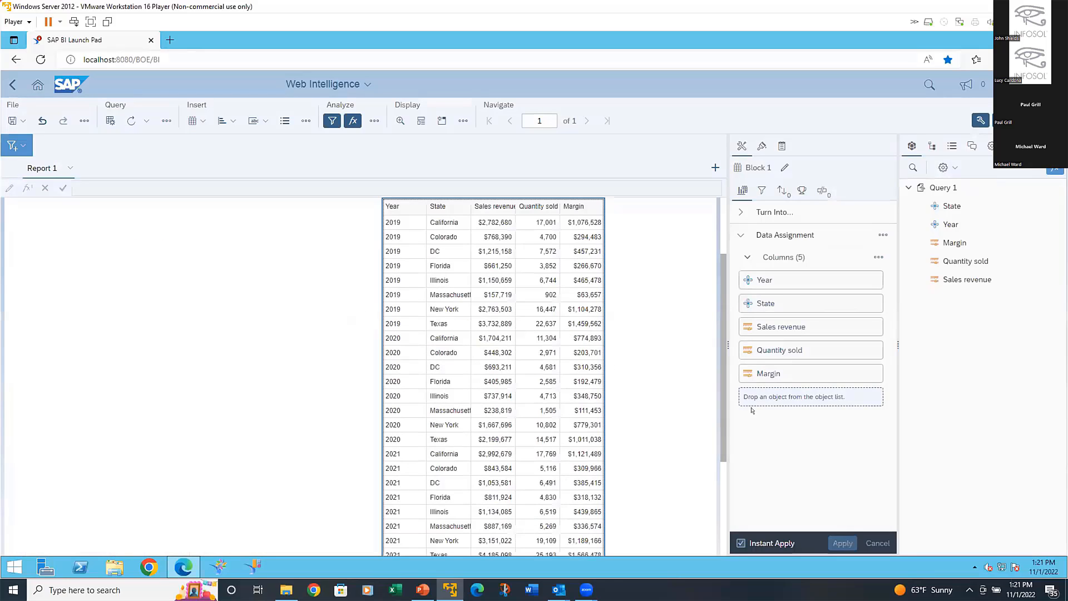
pyautogui.scroll(3, 718, 420)
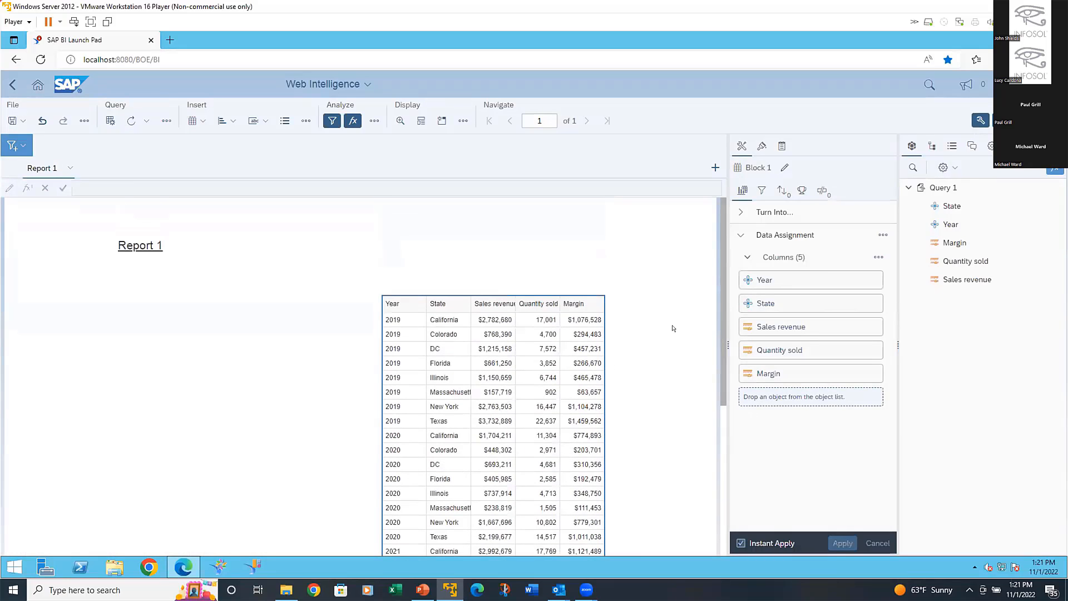
pyautogui.click(197, 243)
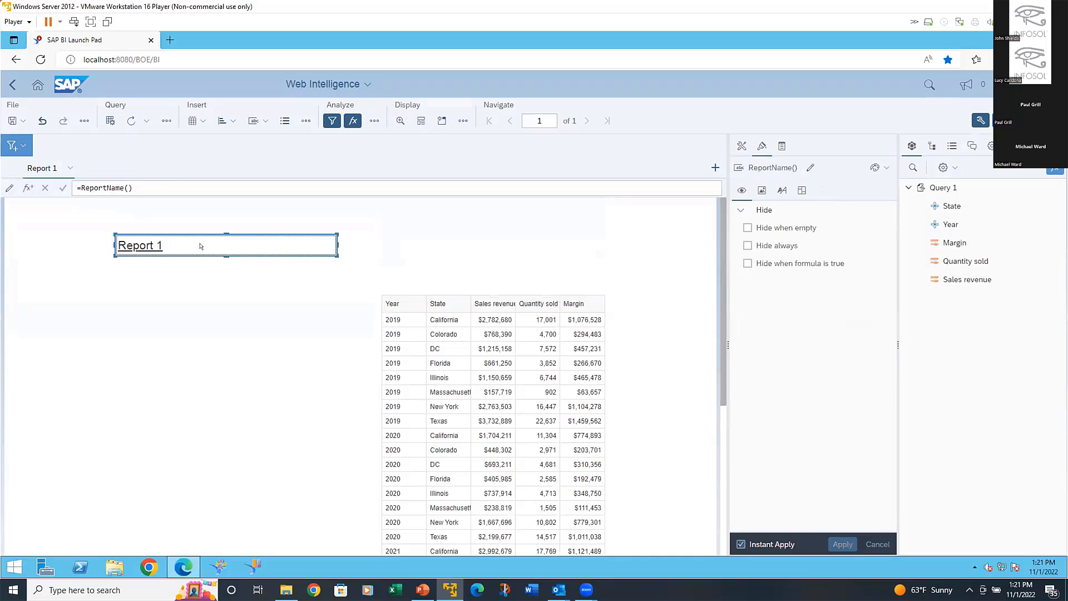
pyautogui.moveTo(200, 243); pyautogui.dragTo(461, 262)
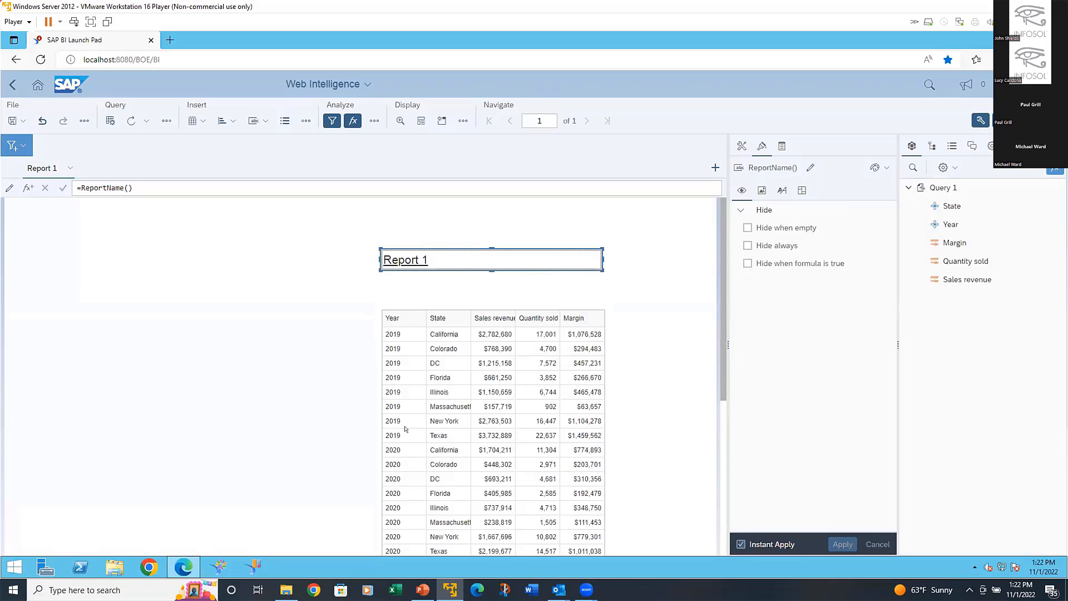
# Step: Add a break on Year to the report table
pyautogui.click(405, 393)
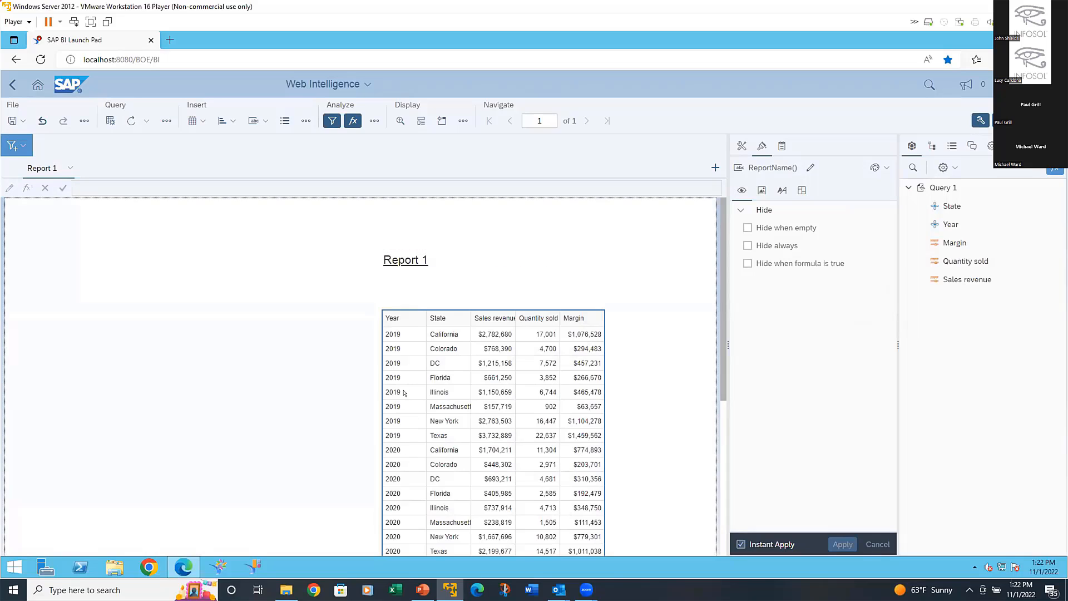
pyautogui.click(405, 393)
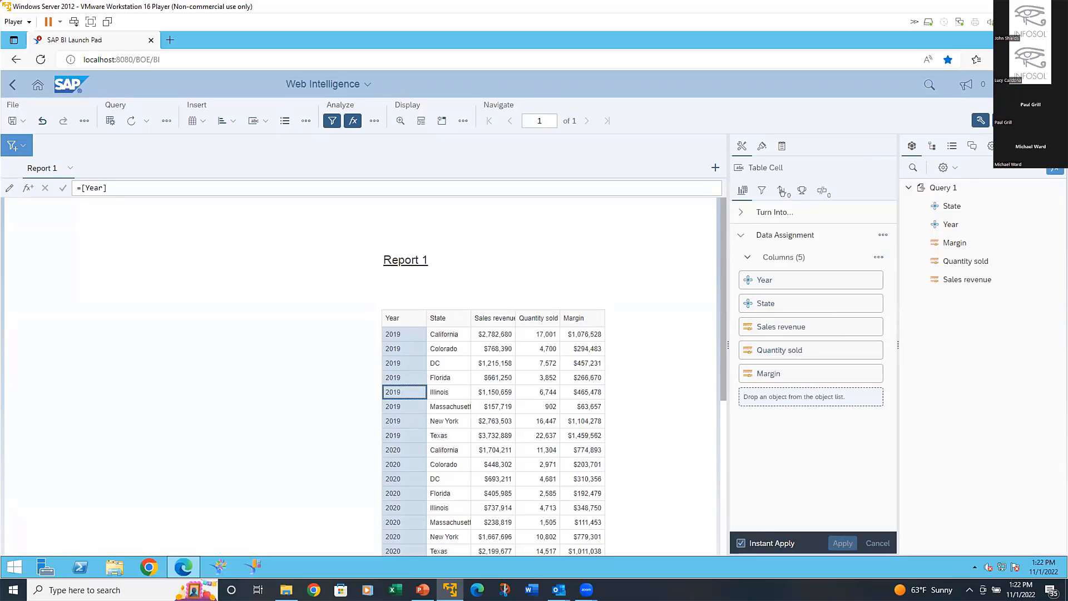
pyautogui.click(823, 191)
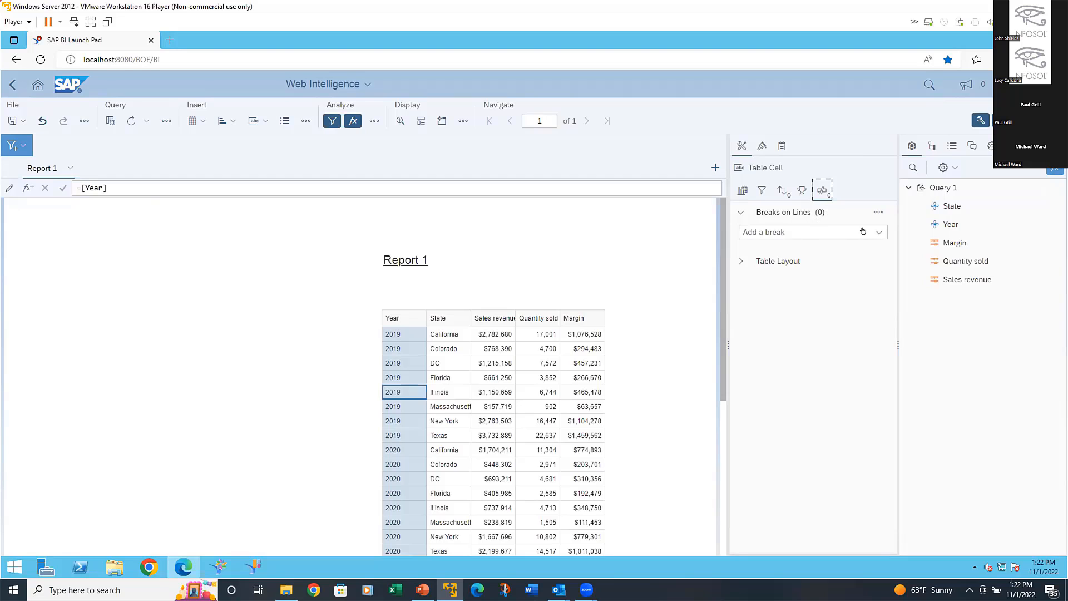
pyautogui.click(879, 233)
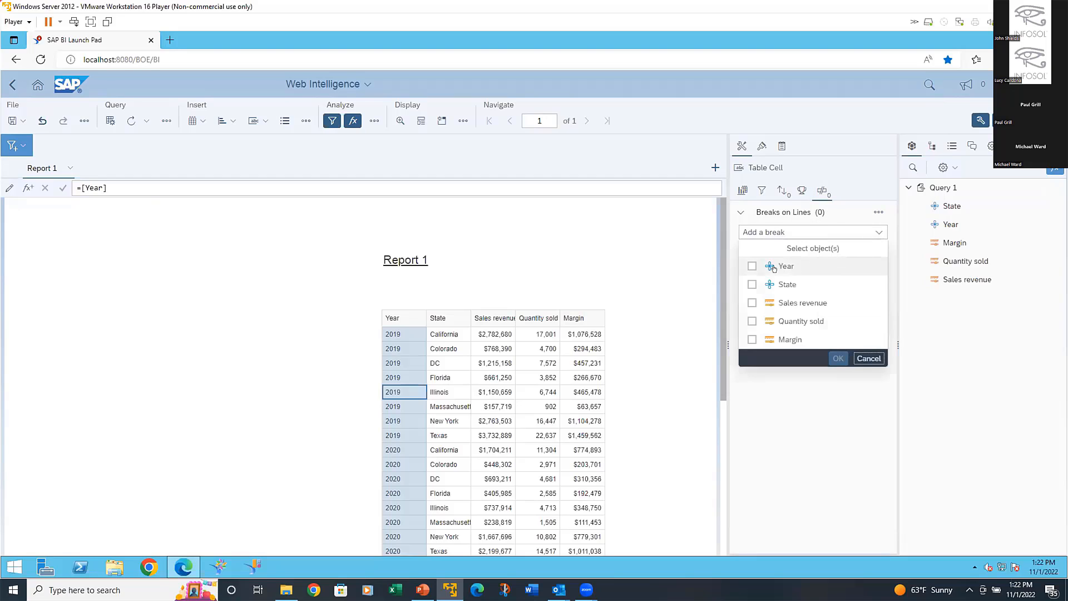
pyautogui.doubleClick(752, 266)
pyautogui.click(827, 357)
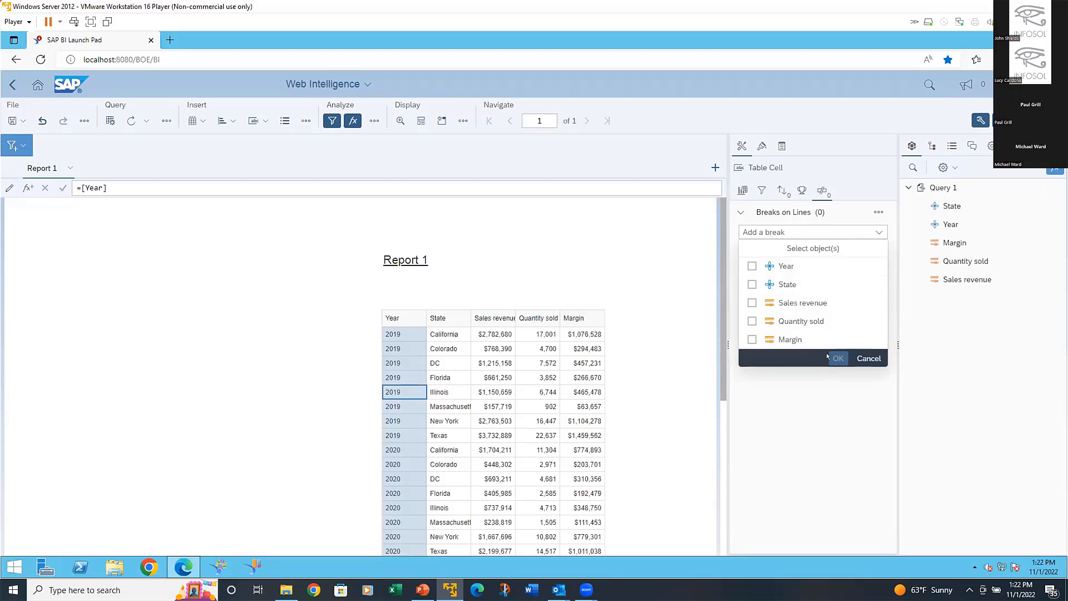
pyautogui.click(750, 266)
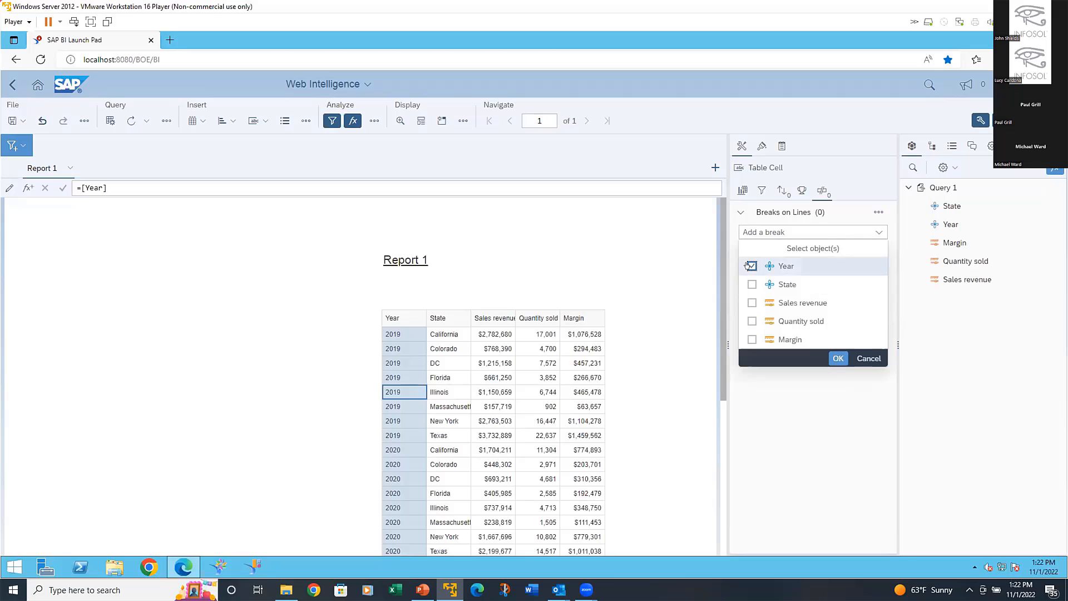
pyautogui.click(832, 356)
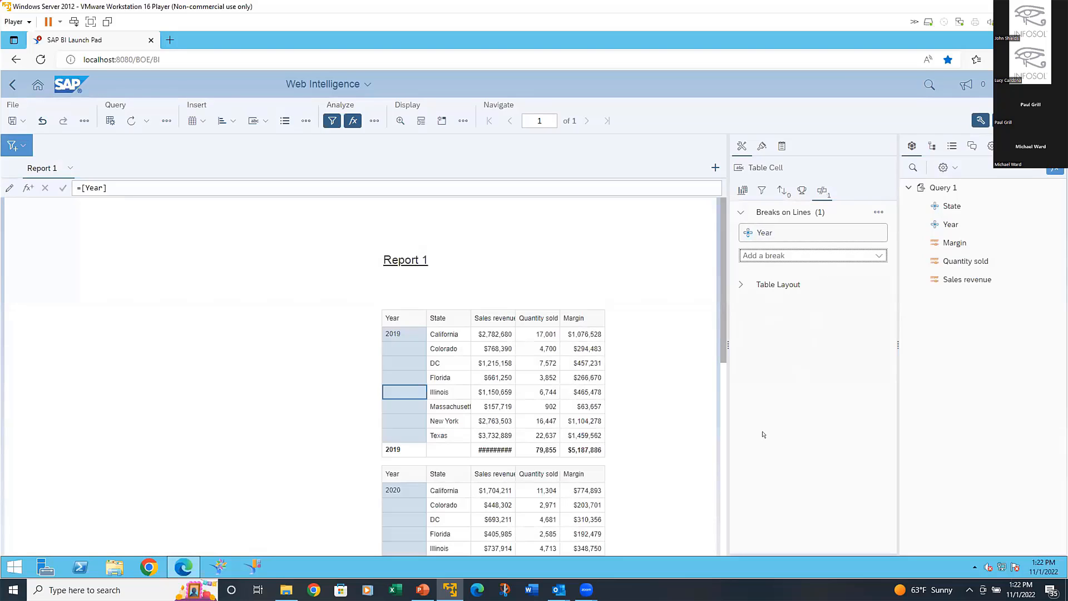
# Step: Widen the table's Sales revenue column to fit its contents, including the yearly totals
pyautogui.click(653, 423)
pyautogui.click(500, 371)
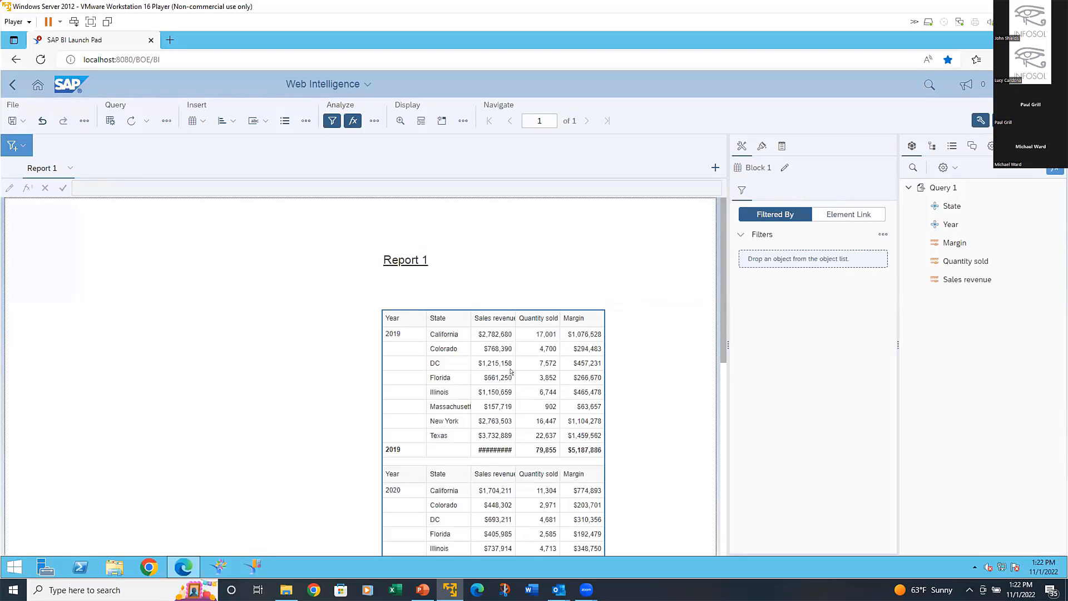
pyautogui.click(508, 376)
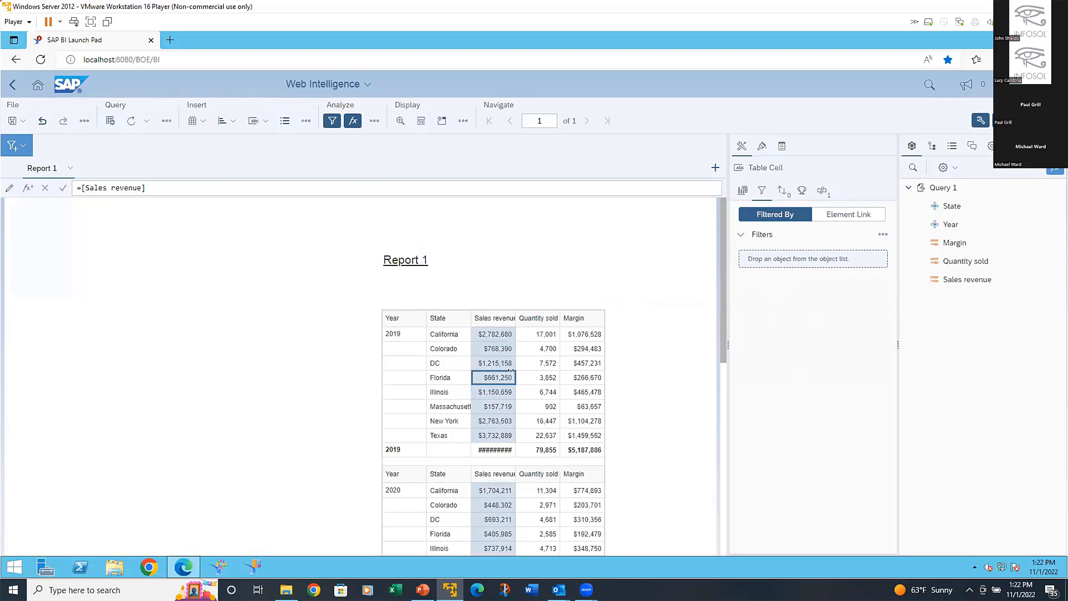
pyautogui.doubleClick(515, 379)
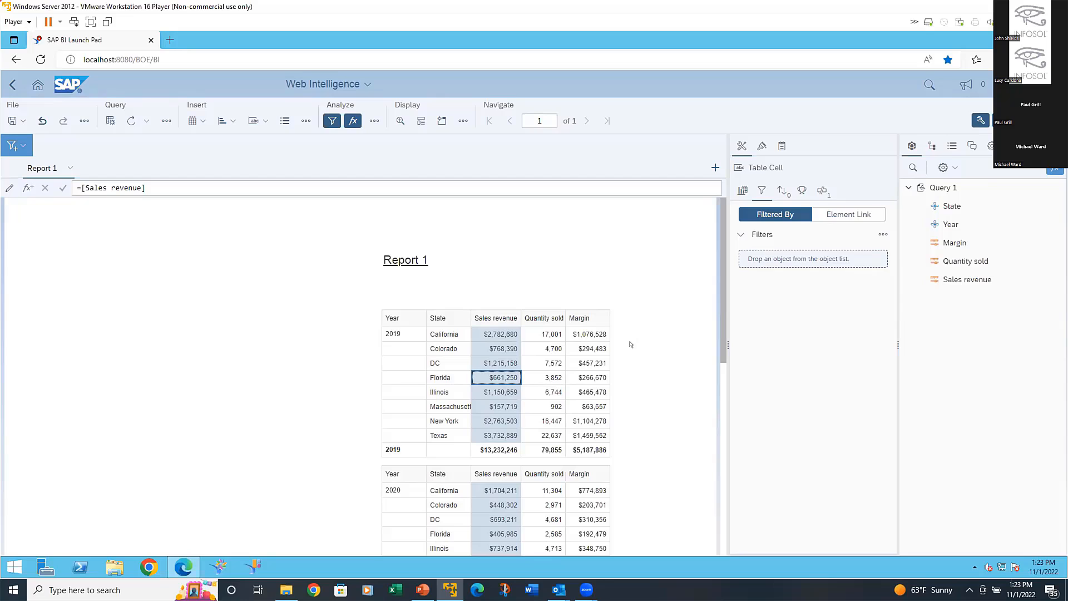
# Step: Start managing groups for the State dimension, and name the grouping Region
pyautogui.click(449, 359)
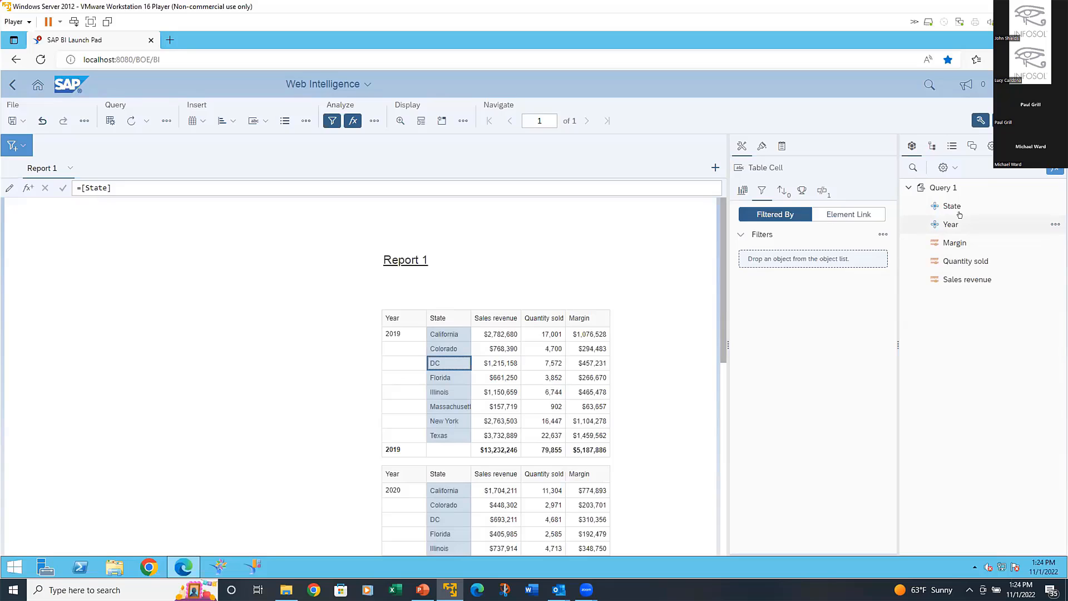
pyautogui.click(1045, 205)
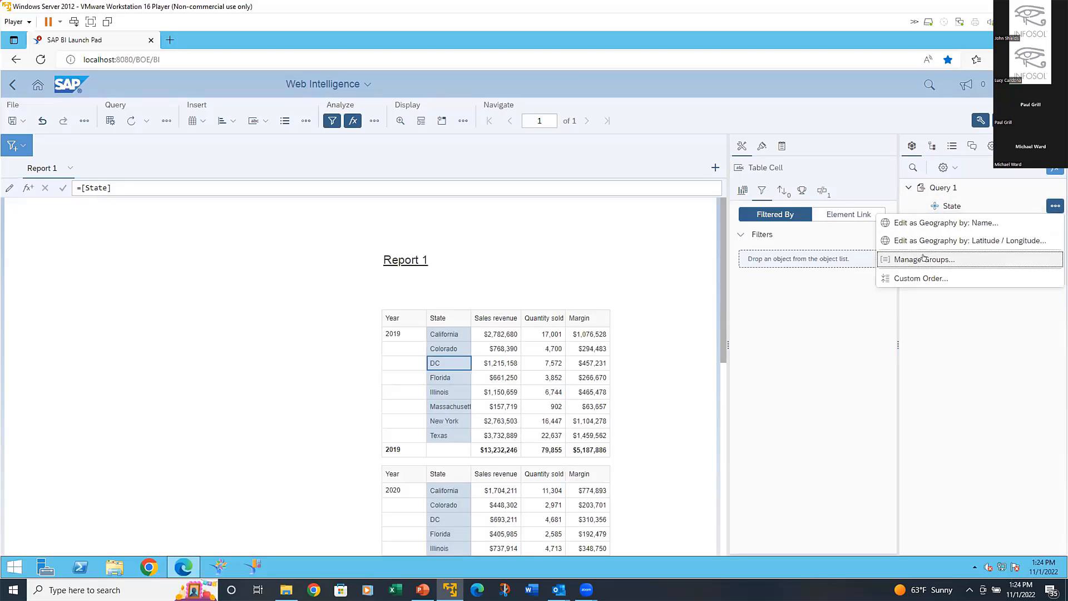
pyautogui.click(924, 258)
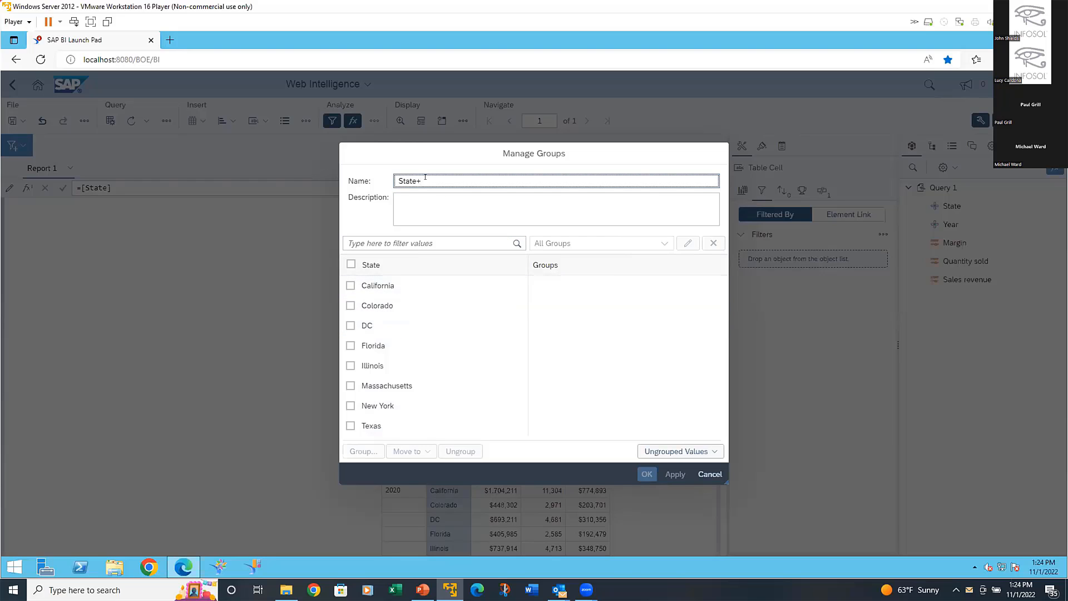
pyautogui.moveTo(425, 177); pyautogui.dragTo(363, 180)
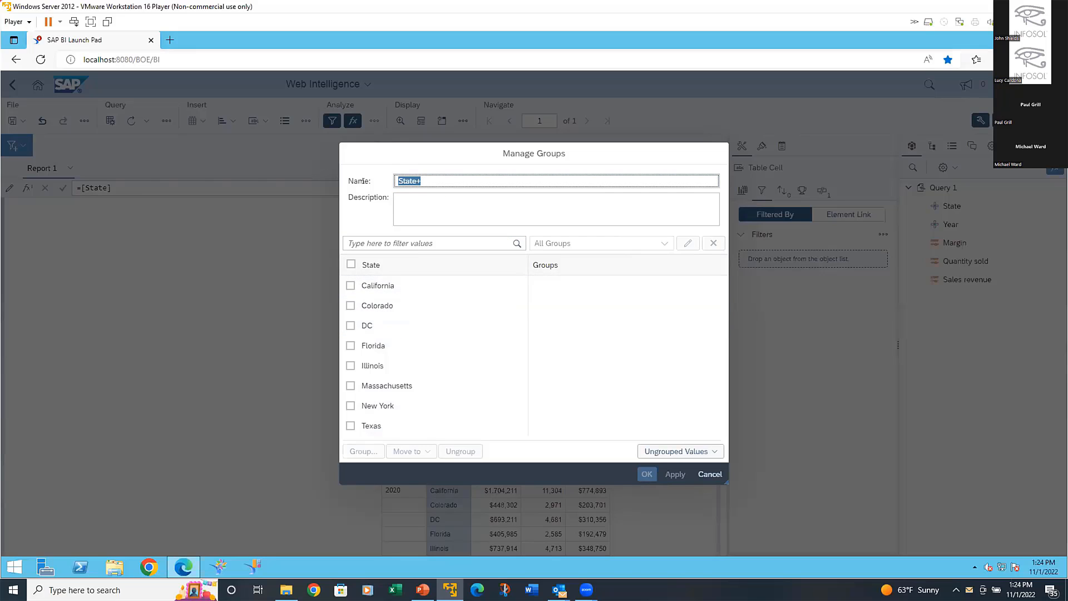
pyautogui.write('Region')
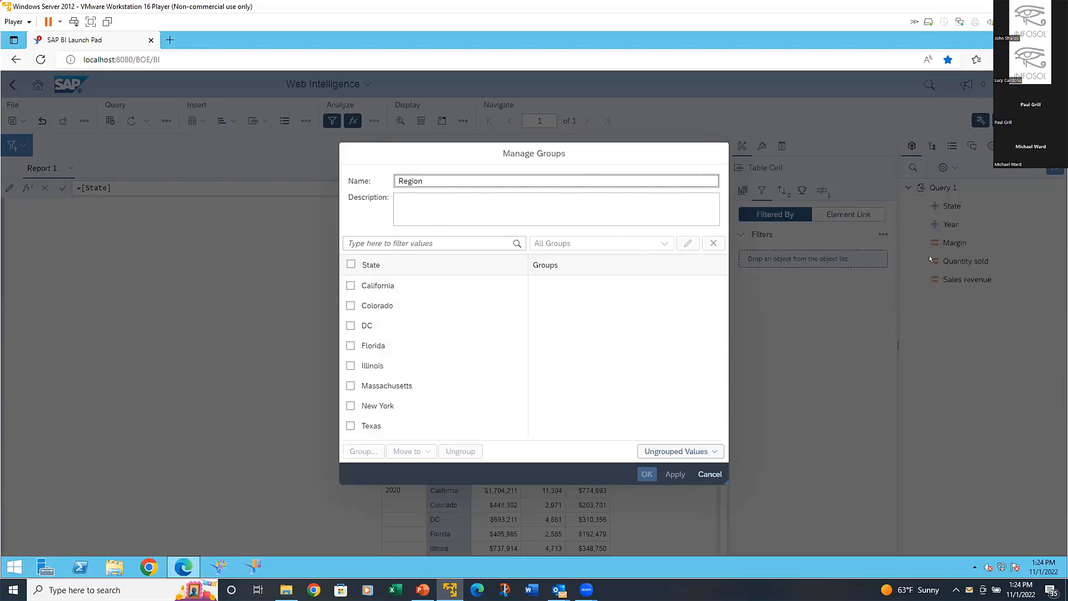
# Step: Group California and Colorado under the name "west coast"
pyautogui.click(346, 285)
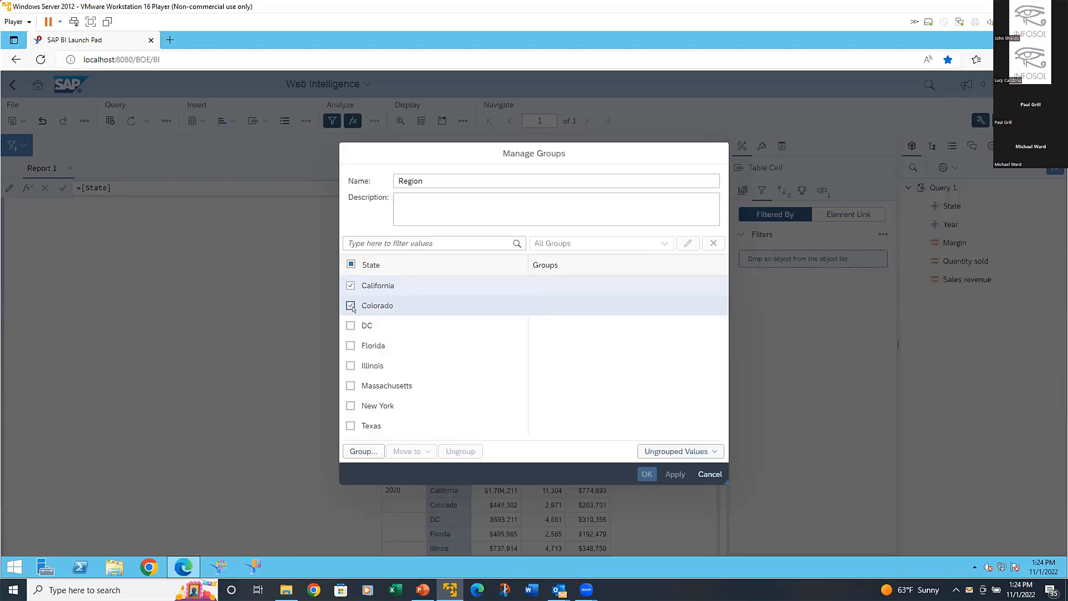
pyautogui.click(359, 443)
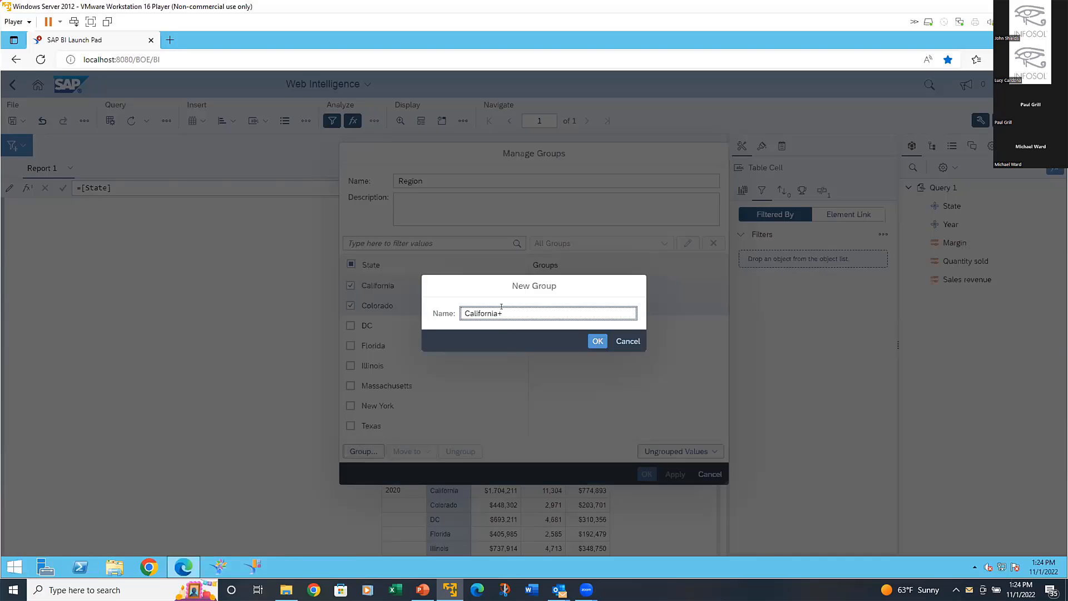
pyautogui.moveTo(502, 314); pyautogui.dragTo(423, 292)
pyautogui.write('west coast')
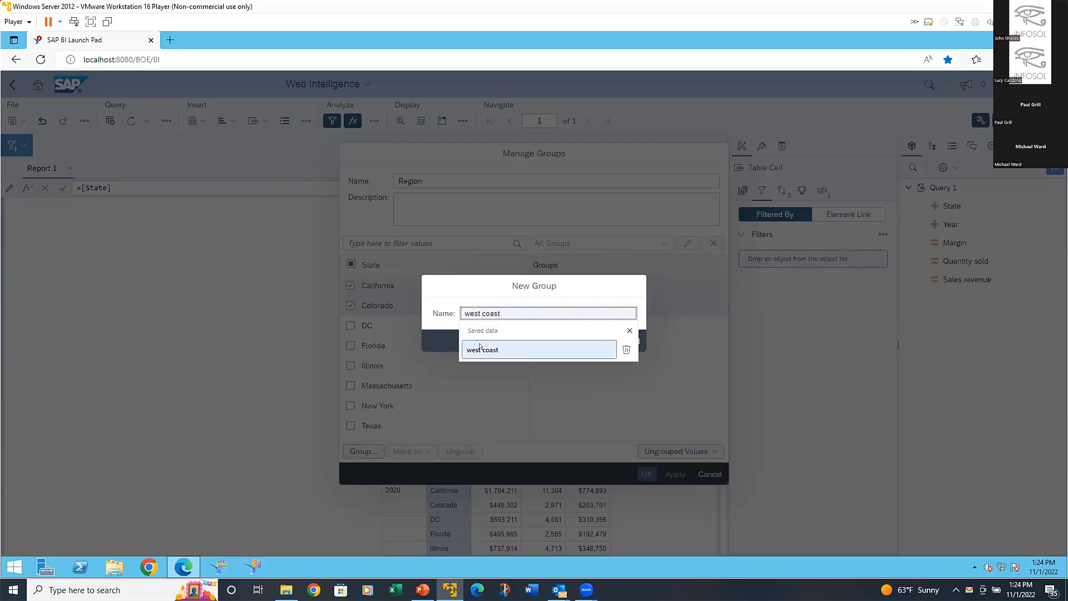
pyautogui.click(489, 349)
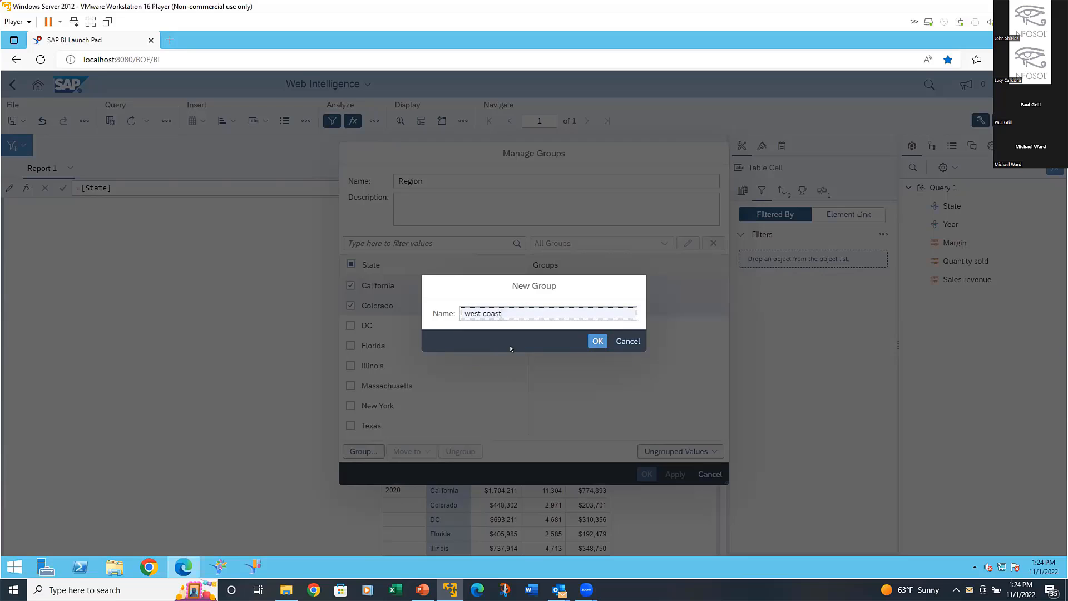
pyautogui.click(588, 340)
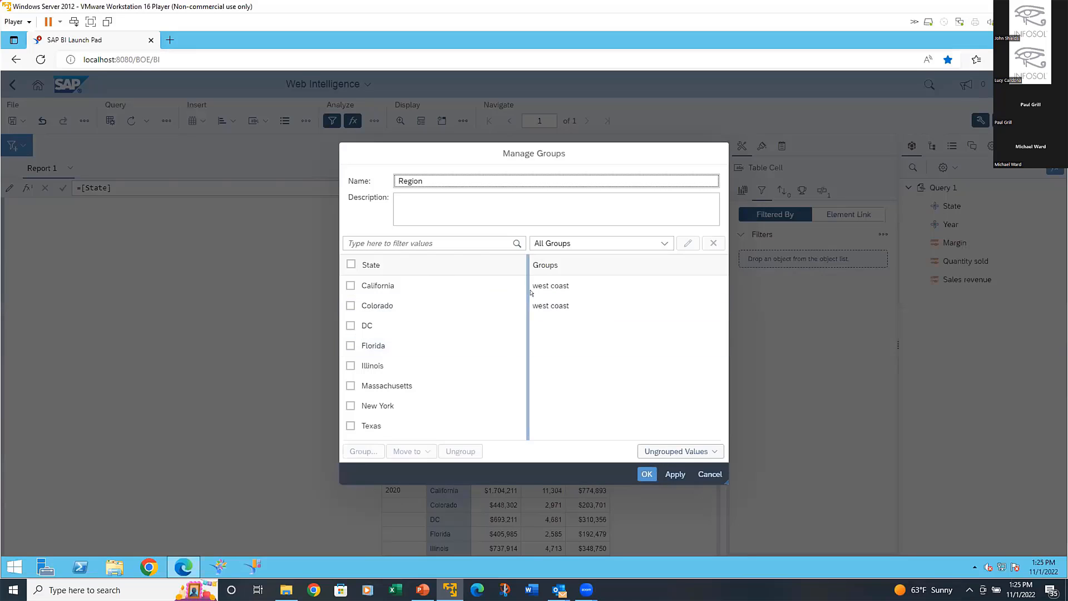
# Step: Group DC, Massachusetts and New York under the name "north"
pyautogui.click(351, 325)
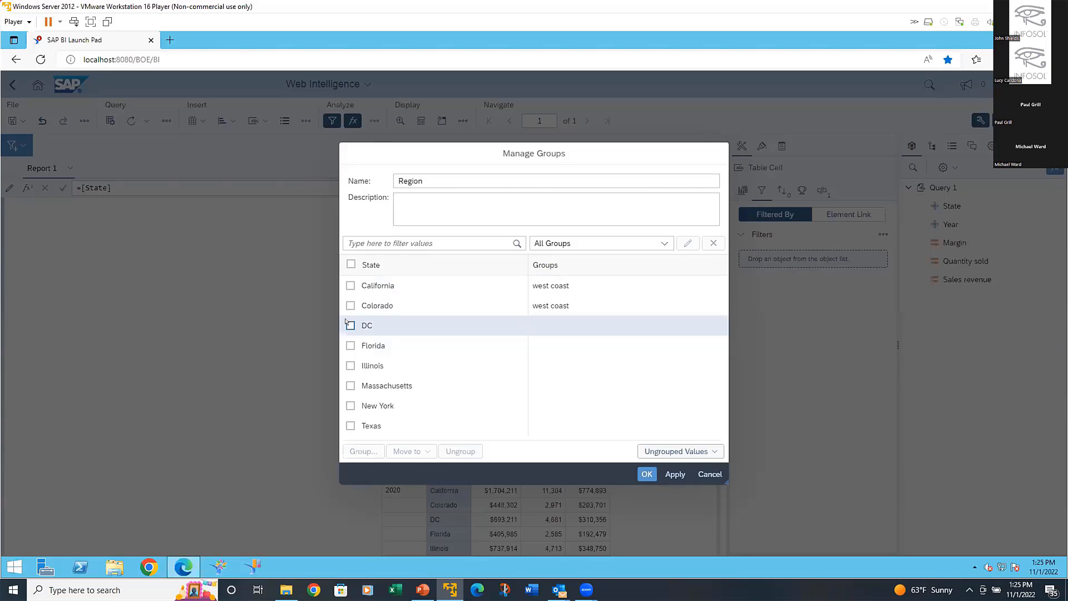
pyautogui.click(349, 386)
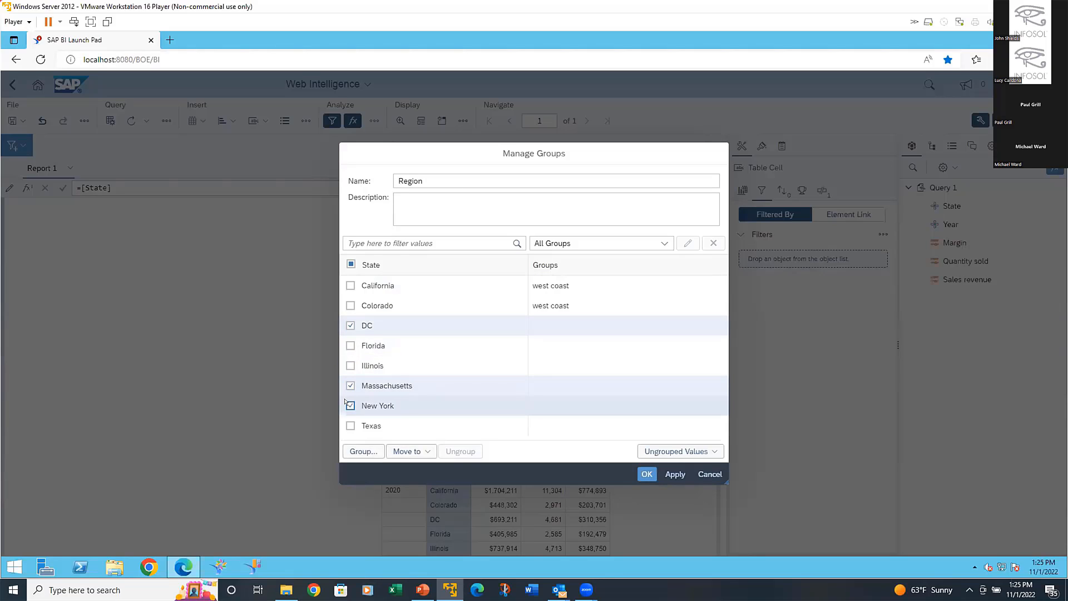
pyautogui.click(360, 449)
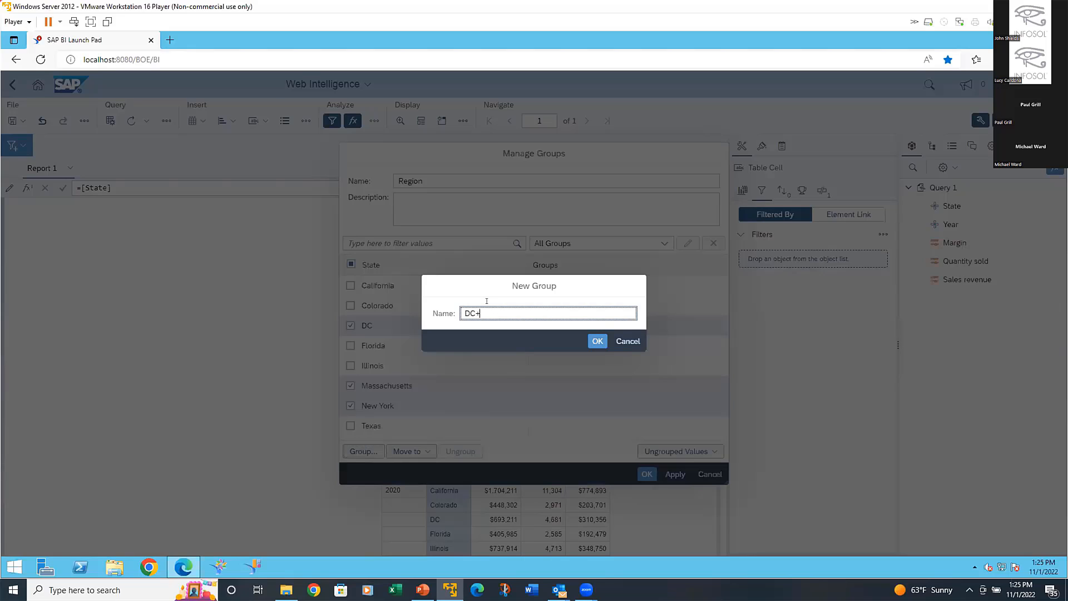
pyautogui.moveTo(493, 314); pyautogui.dragTo(405, 294)
pyautogui.write('north')
pyautogui.click(597, 341)
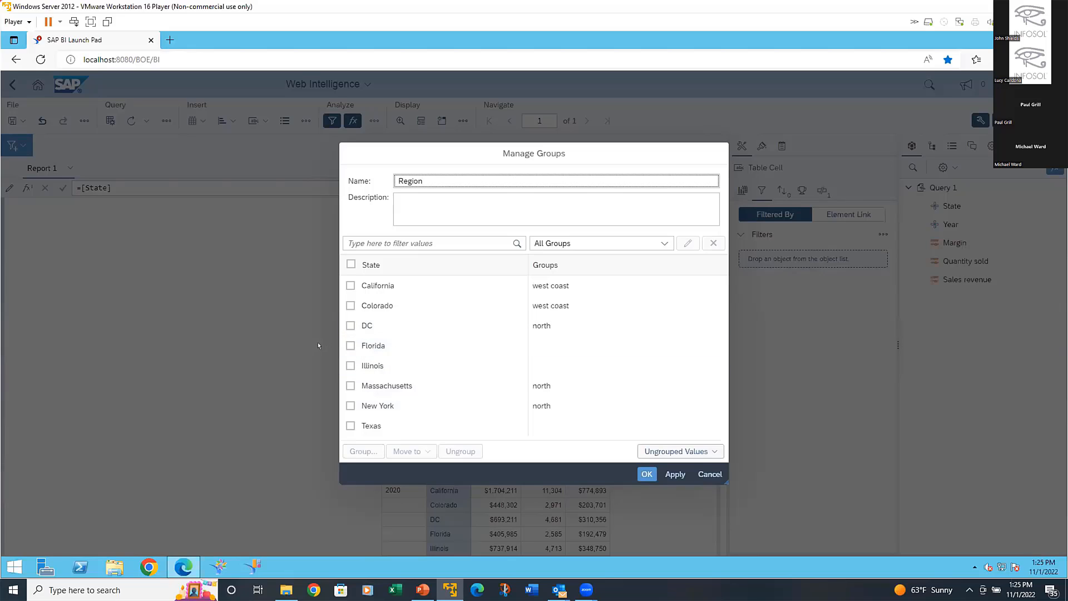
# Step: Group Florida and Texas under the name "south"
pyautogui.click(349, 345)
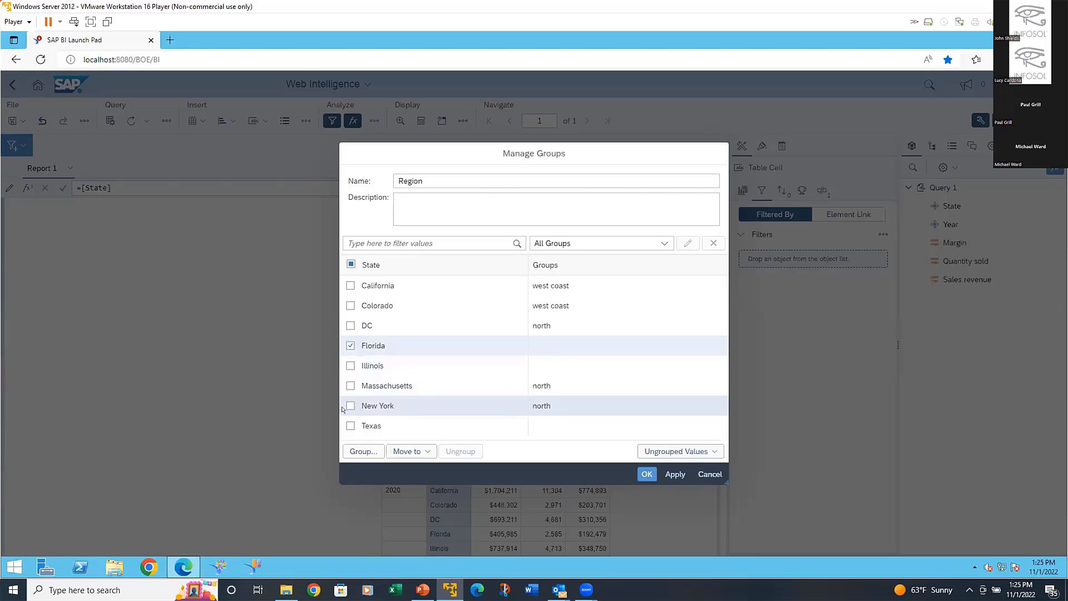
pyautogui.click(350, 425)
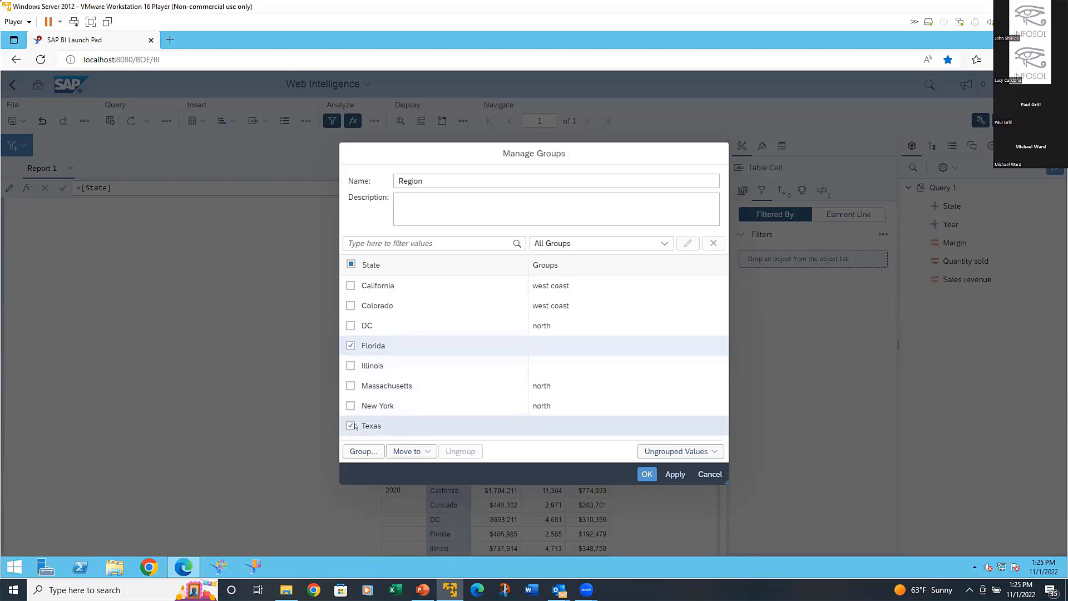
pyautogui.click(360, 448)
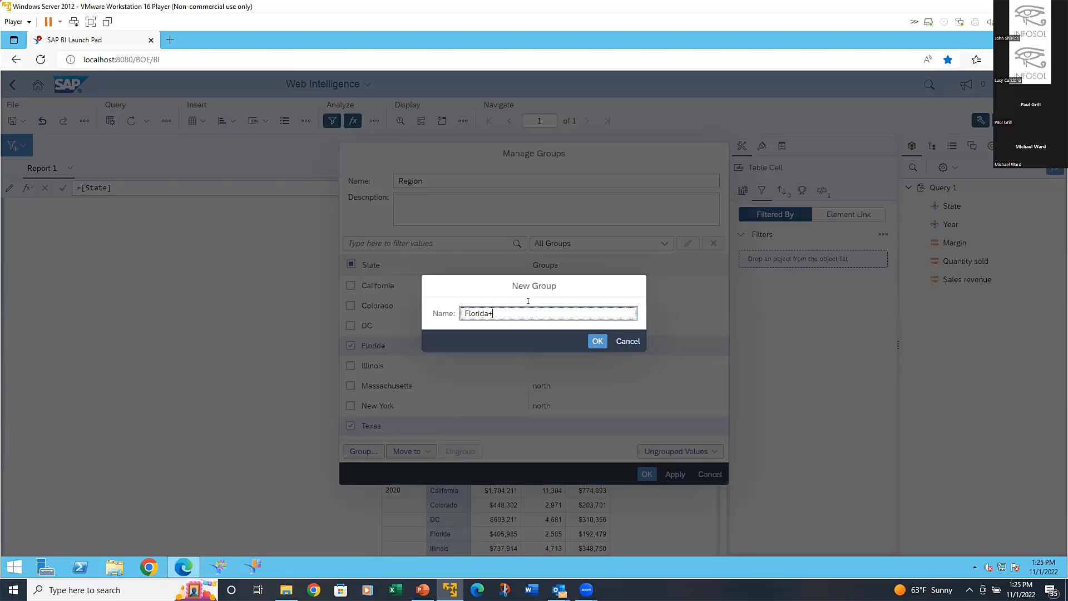
pyautogui.moveTo(494, 301); pyautogui.dragTo(434, 302)
pyautogui.write('s')
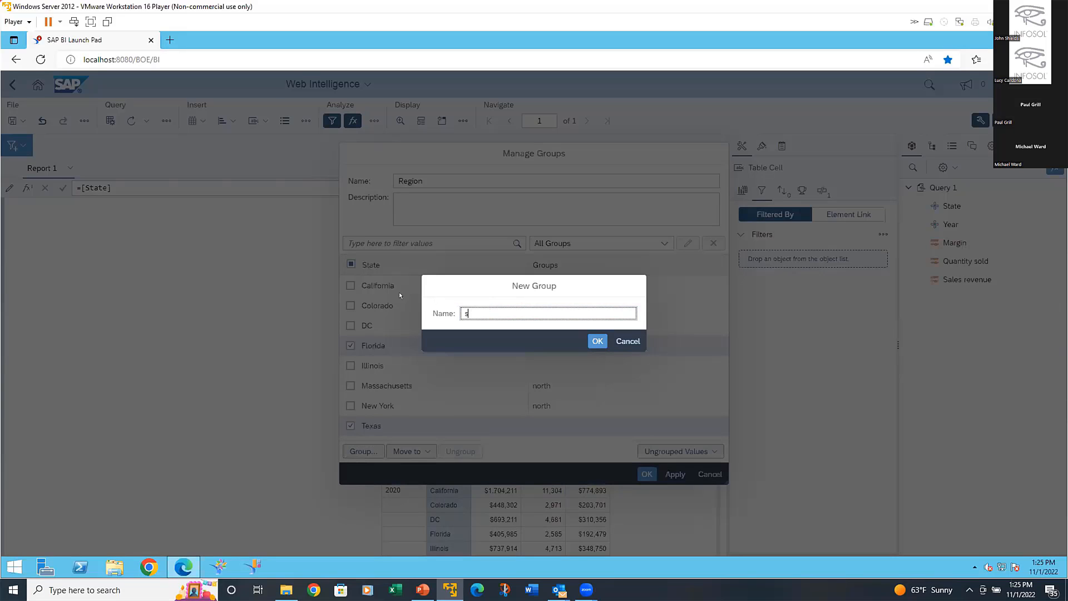
pyautogui.write('outh')
pyautogui.click(595, 342)
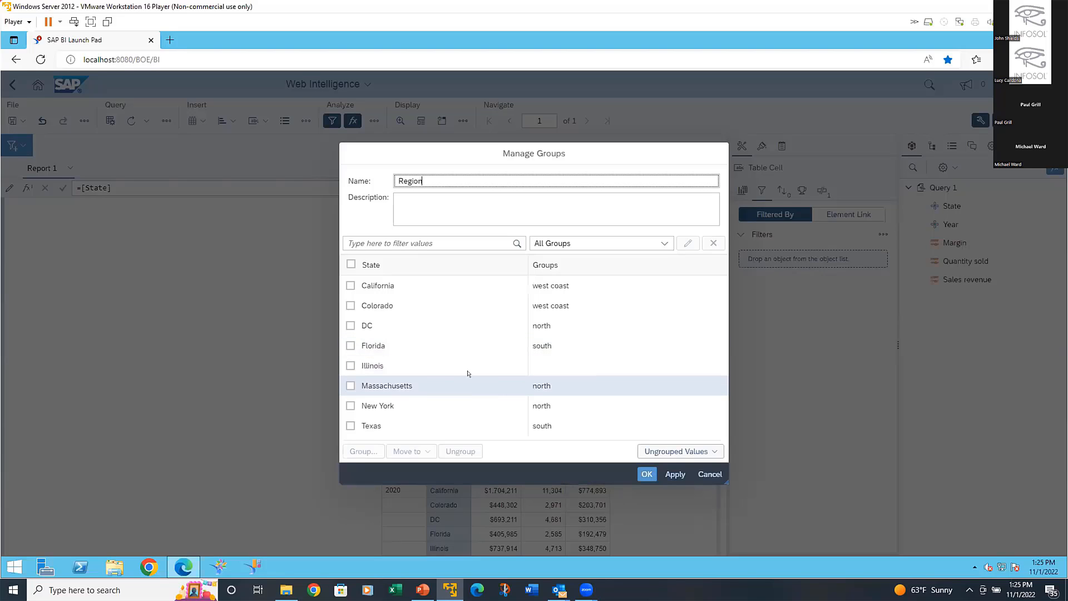
# Step: Put Illinois in a new group named "midwest"
pyautogui.click(350, 365)
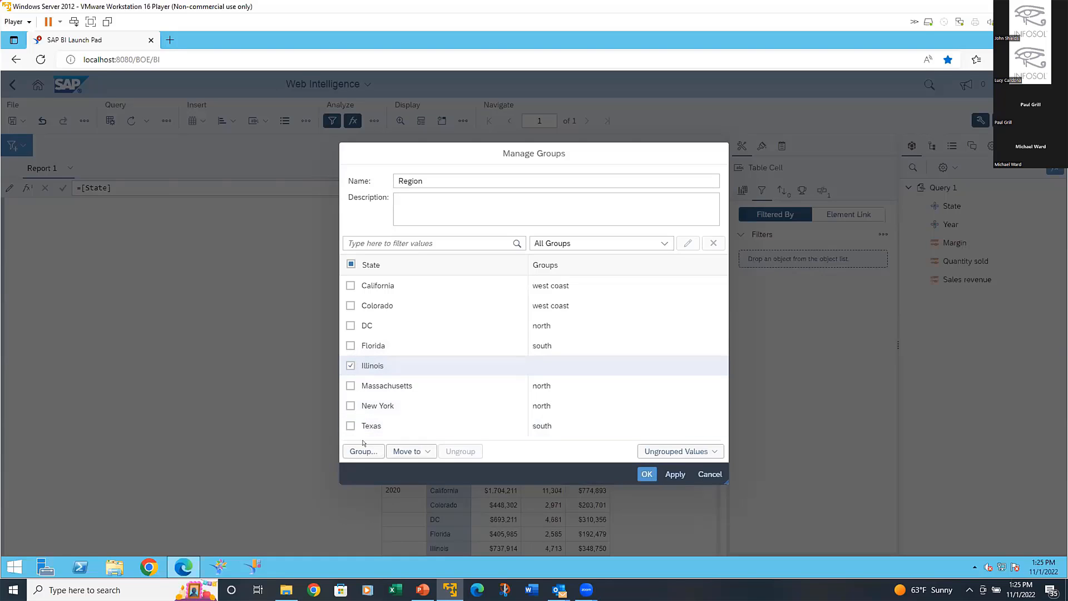
pyautogui.click(361, 446)
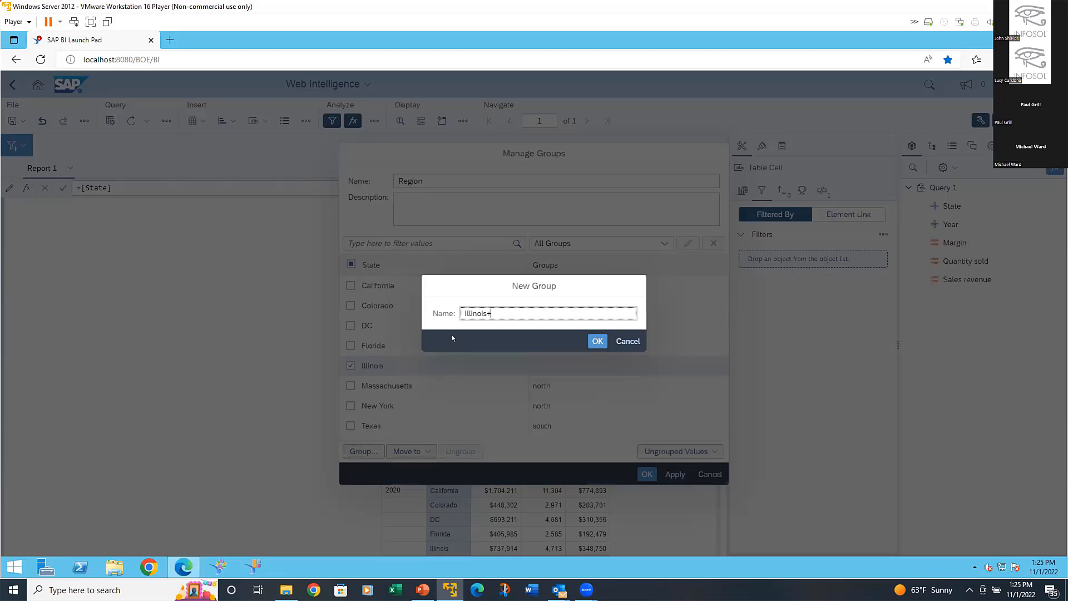
pyautogui.write('m')
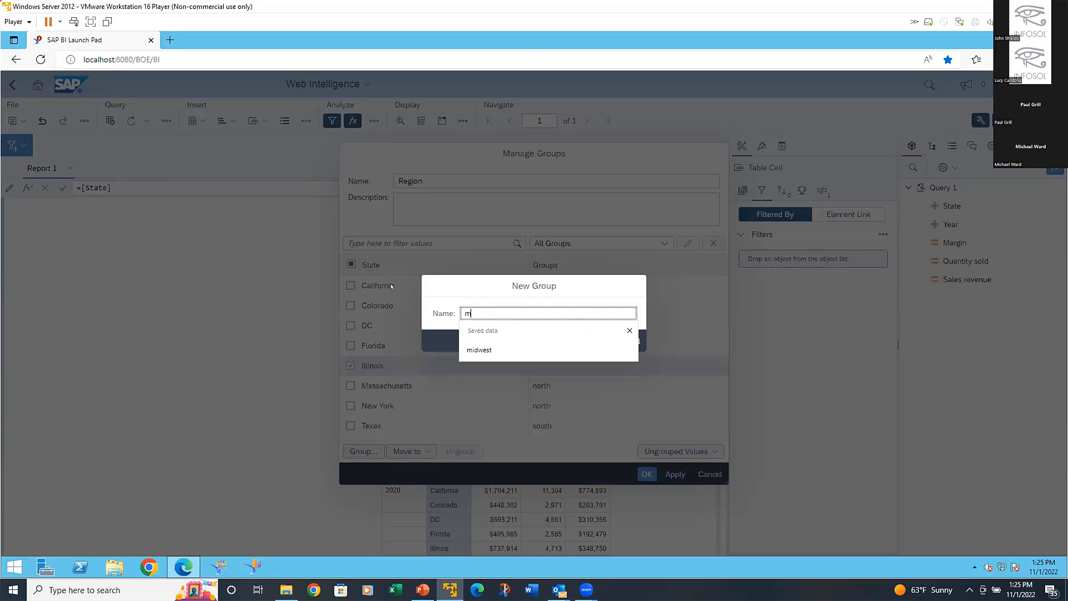
pyautogui.write('idwest')
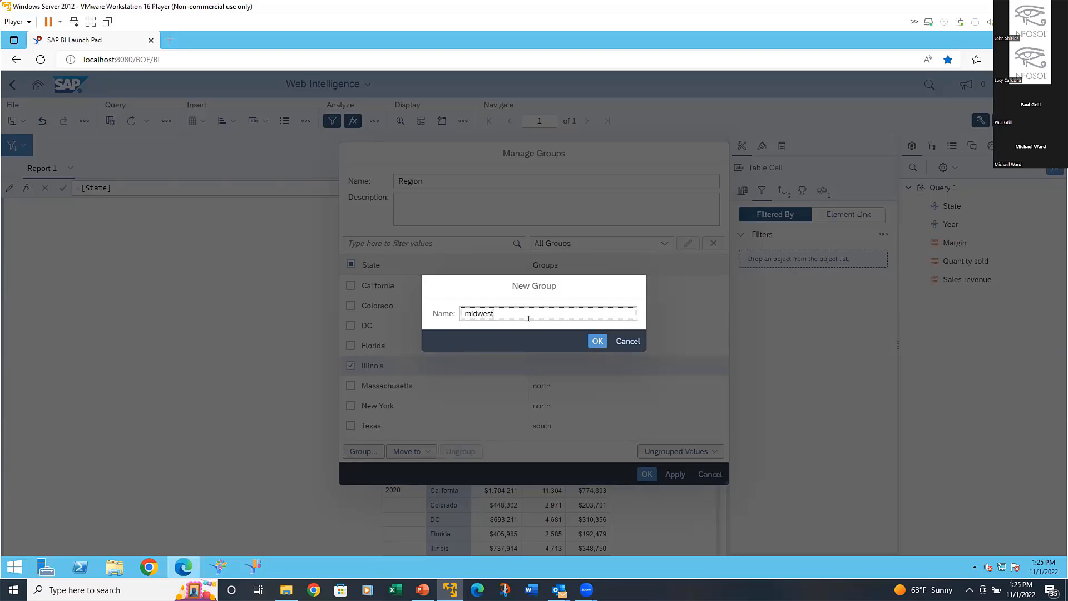
pyautogui.click(597, 340)
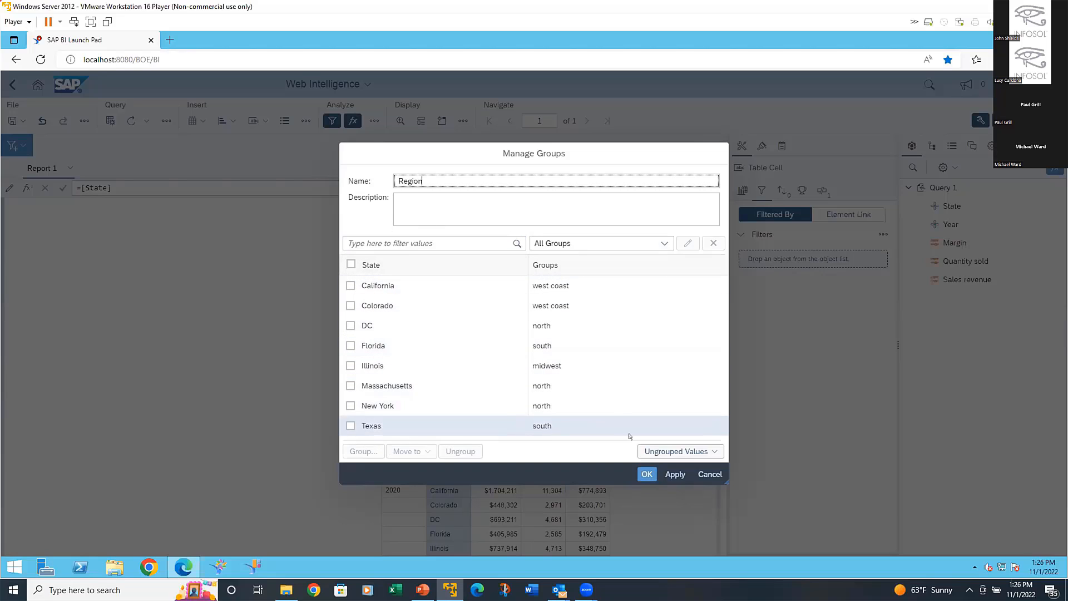
# Step: Check the ungrouped states, set ungrouped values to group automatically as "Others", and save the Region groups
pyautogui.click(663, 243)
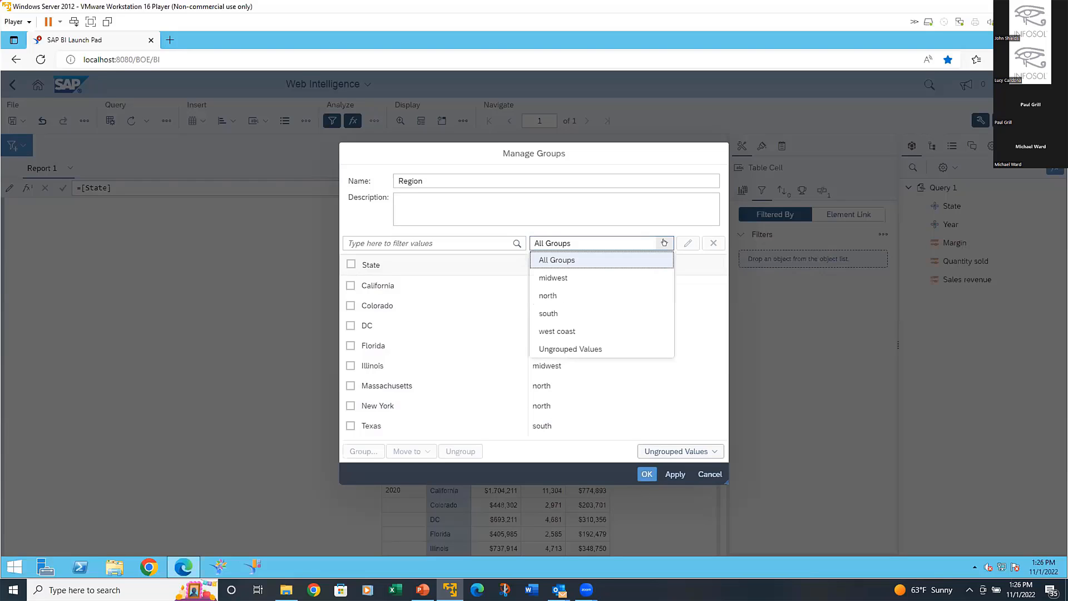
pyautogui.click(604, 348)
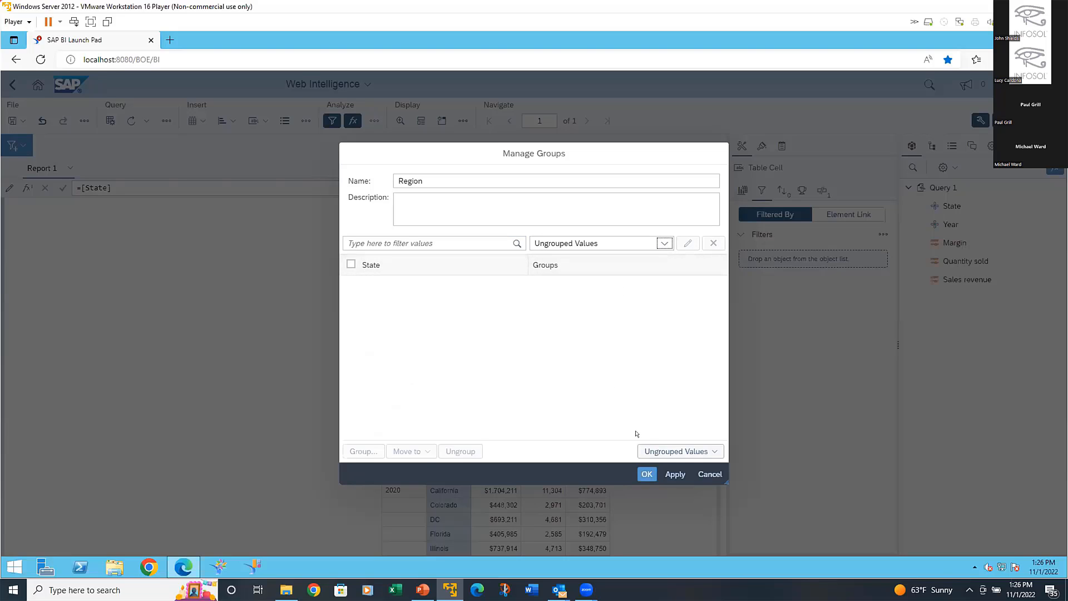
pyautogui.click(711, 452)
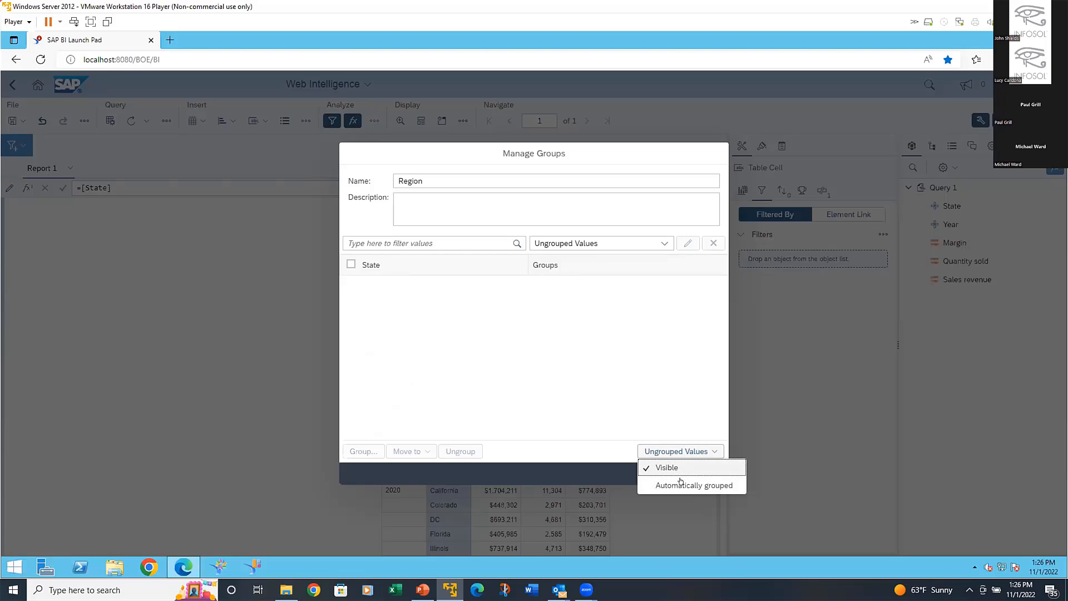
pyautogui.click(681, 484)
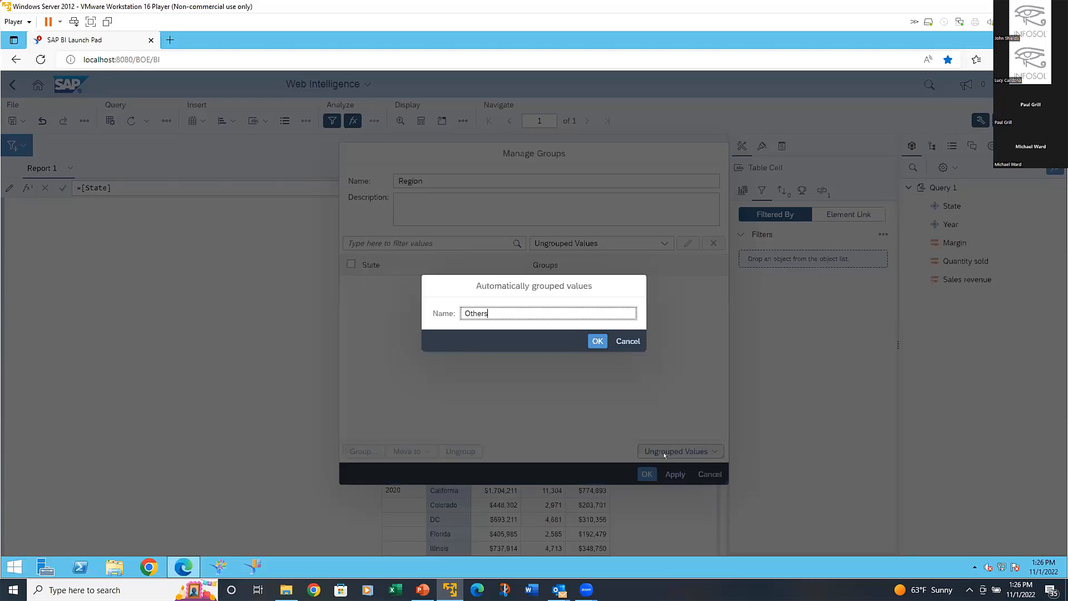
pyautogui.click(597, 340)
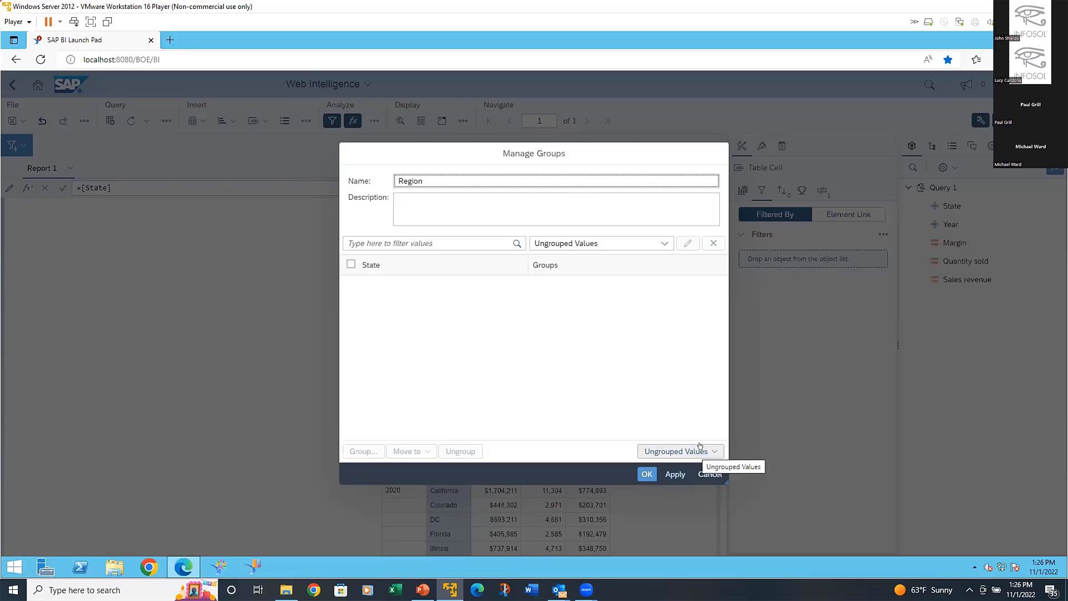
pyautogui.click(647, 472)
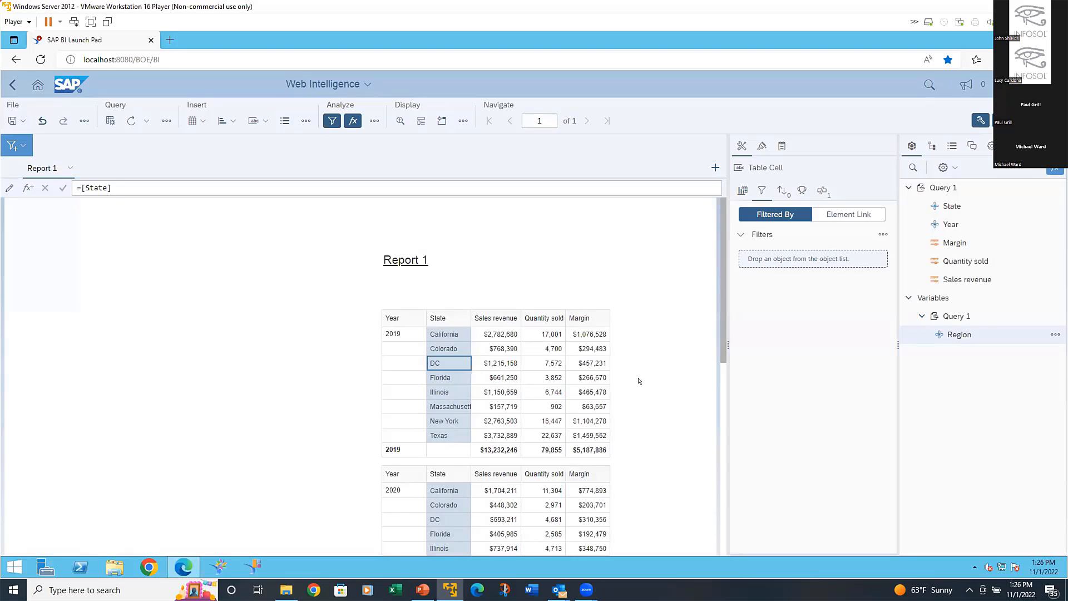
# Step: Try adding the Region variable as a column between Year and State in the table, and undo the insertion
pyautogui.rightClick(450, 346)
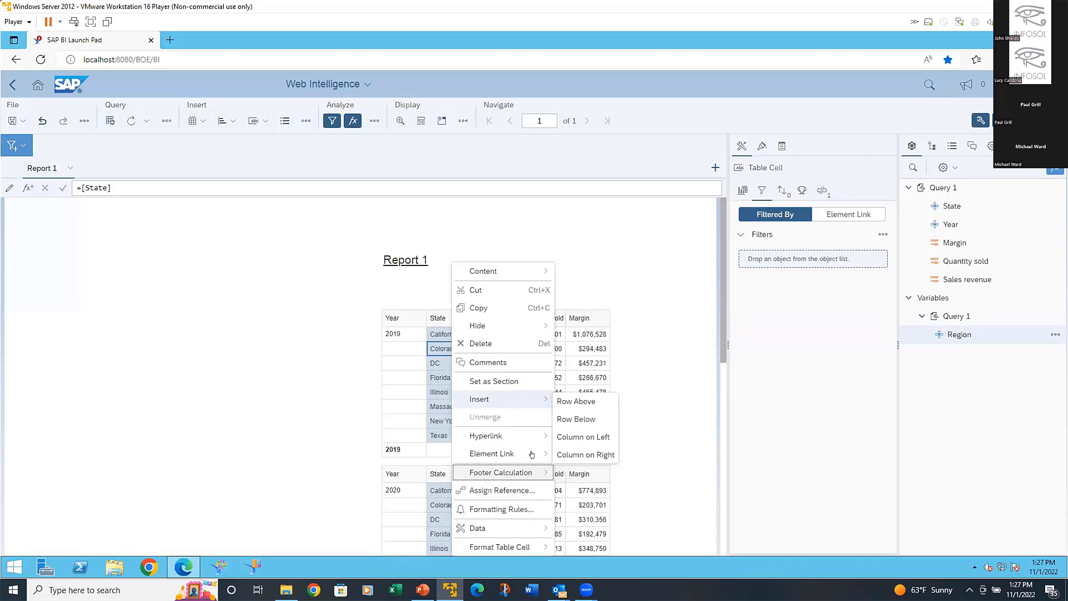
pyautogui.click(632, 455)
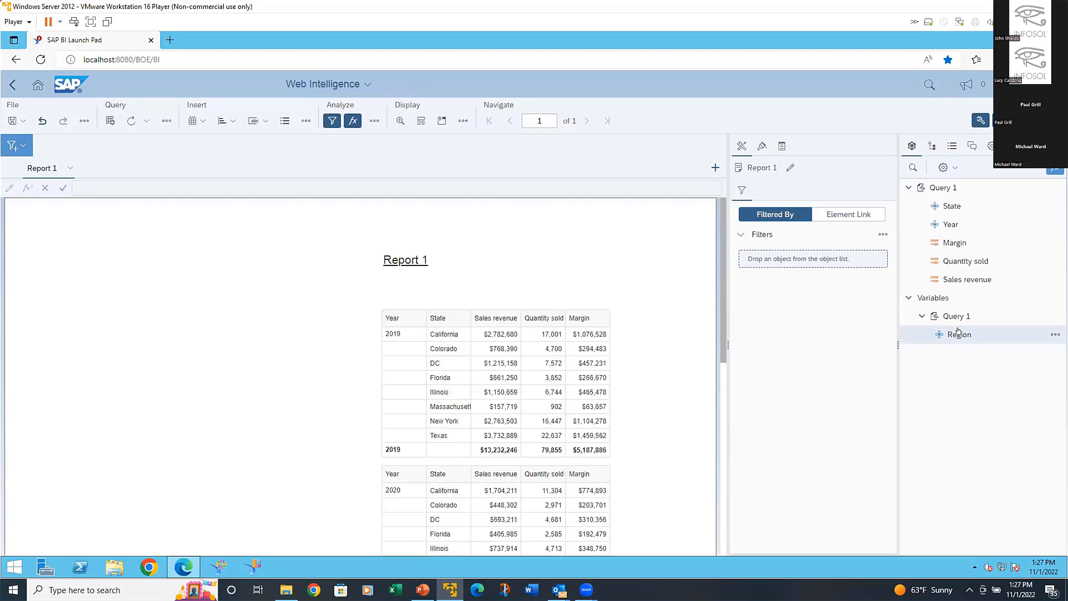
pyautogui.moveTo(958, 332); pyautogui.dragTo(425, 346)
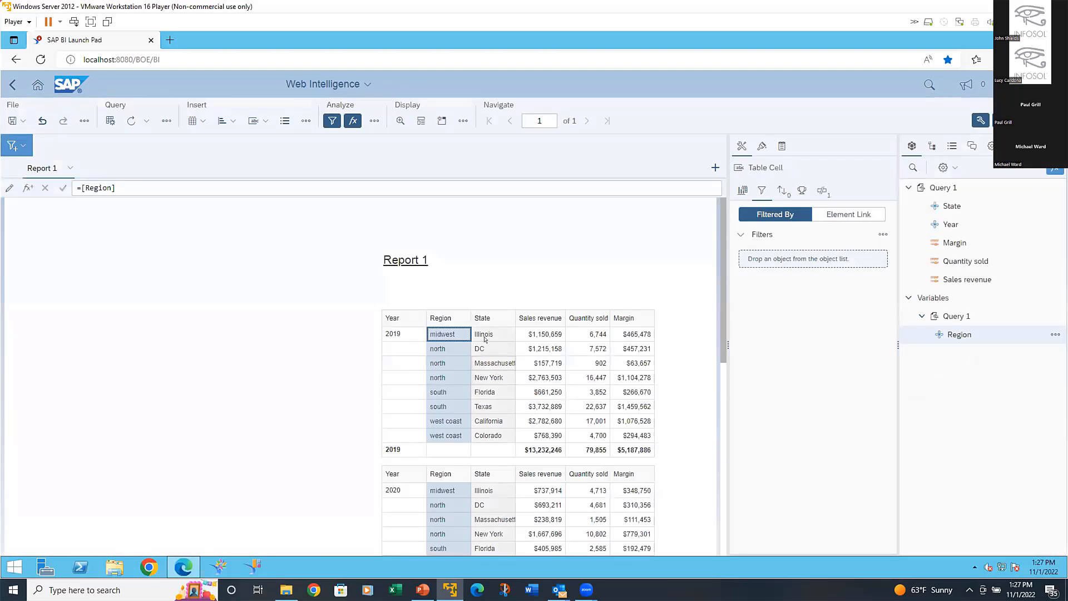
pyautogui.click(487, 347)
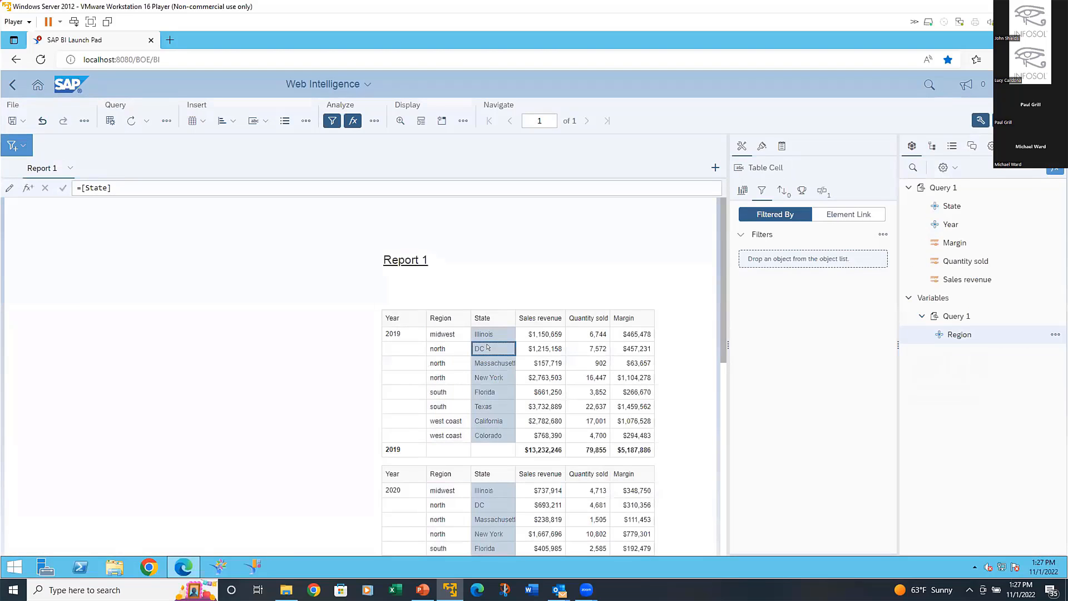
pyautogui.click(42, 121)
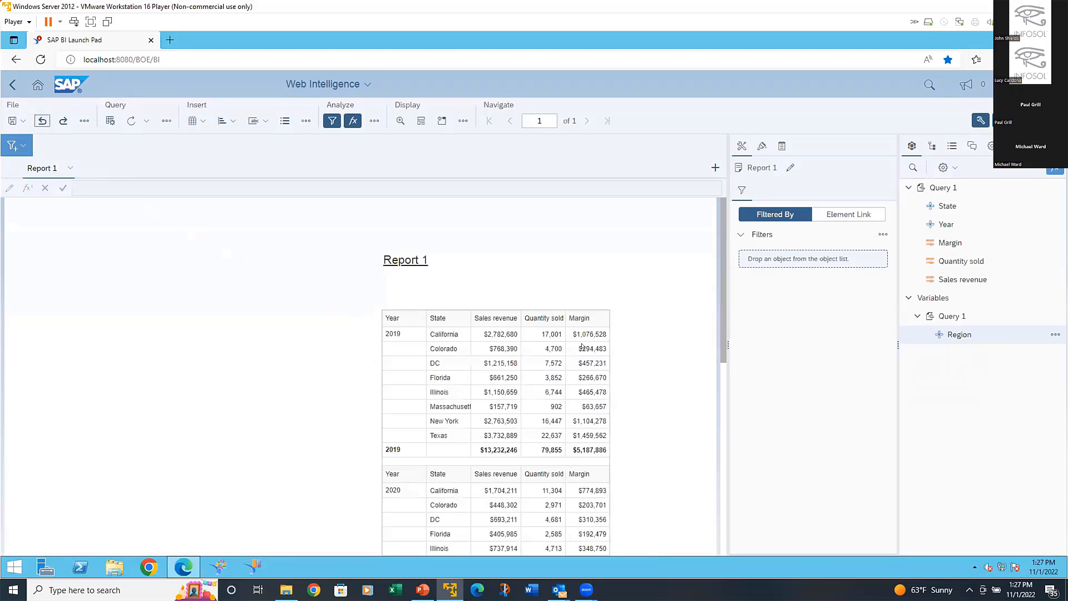
# Step: Assign Region to the table's columns between Year and State, and remove State from the data assignment
pyautogui.click(585, 312)
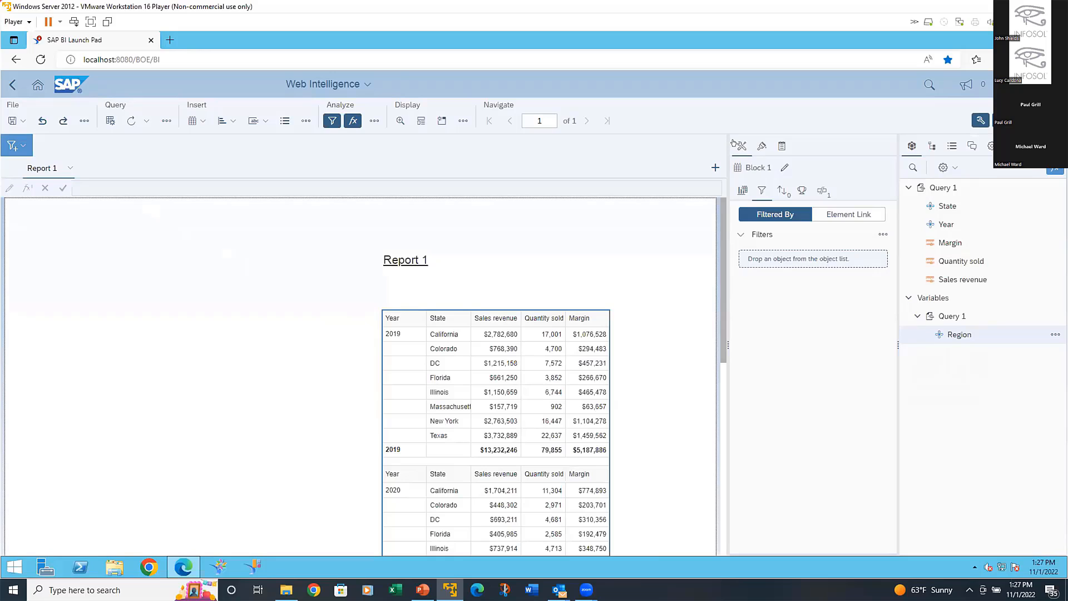
pyautogui.click(736, 188)
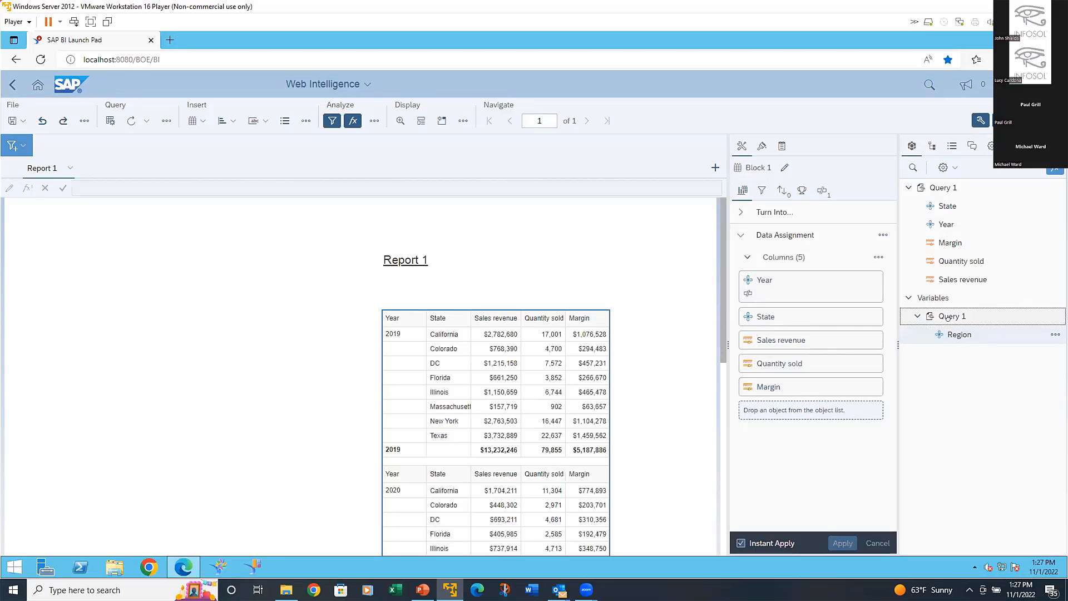
pyautogui.moveTo(941, 327); pyautogui.dragTo(761, 308)
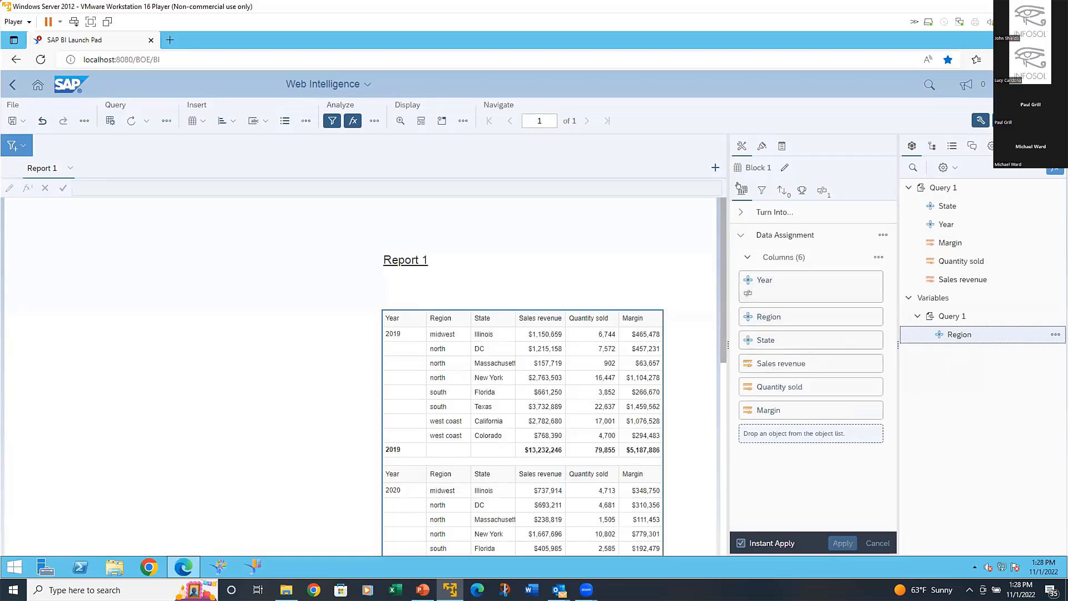
pyautogui.moveTo(772, 321)
pyautogui.moveTo(753, 344)
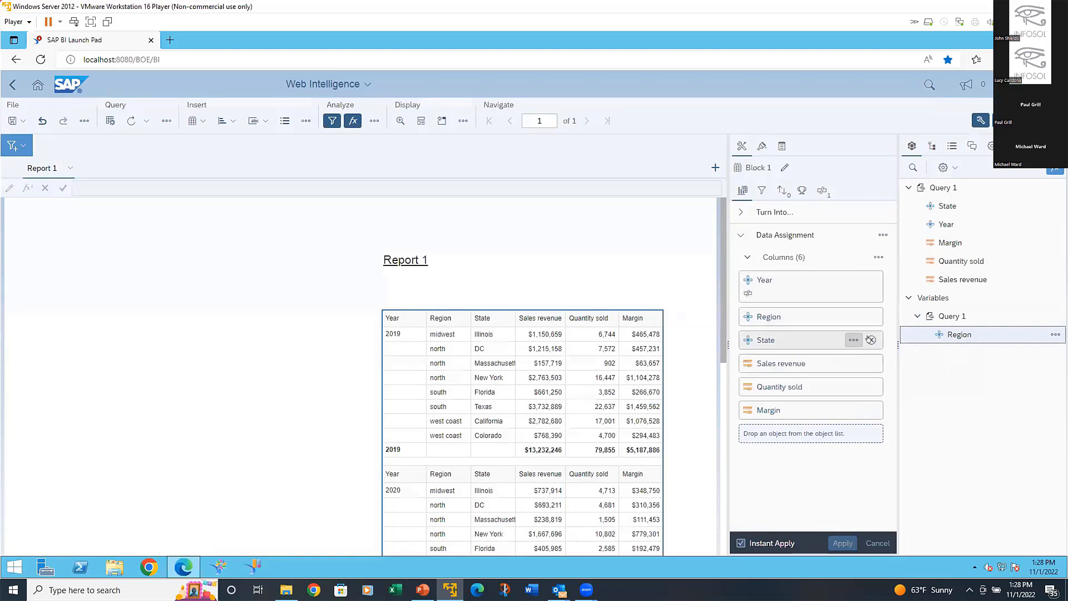
pyautogui.click(871, 339)
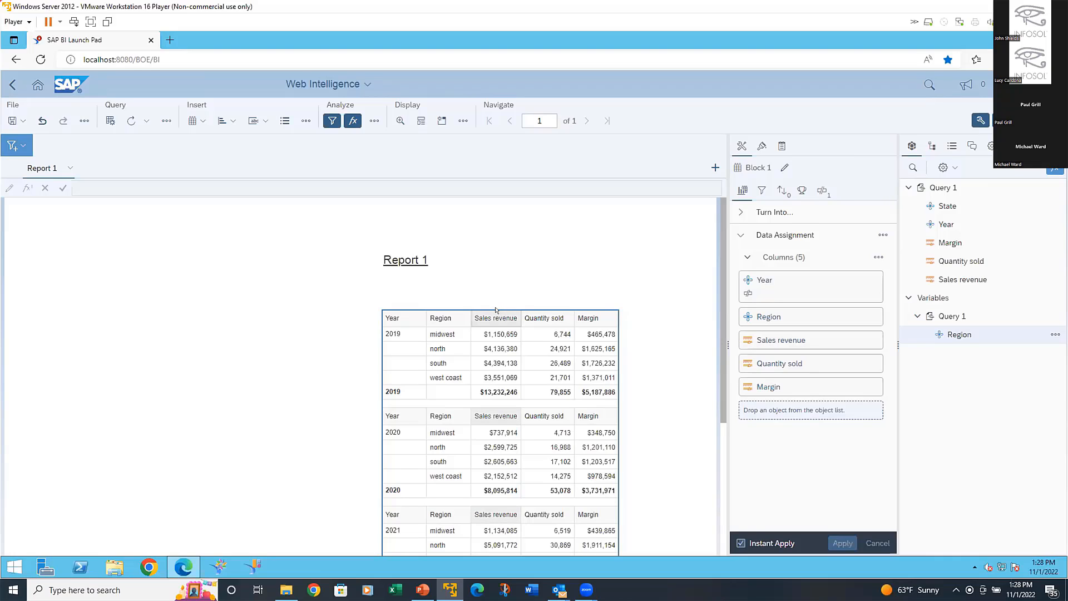
# Step: Move the whole table further left on the report page and look at the actions available for the Region variable
pyautogui.moveTo(496, 313); pyautogui.dragTo(336, 302)
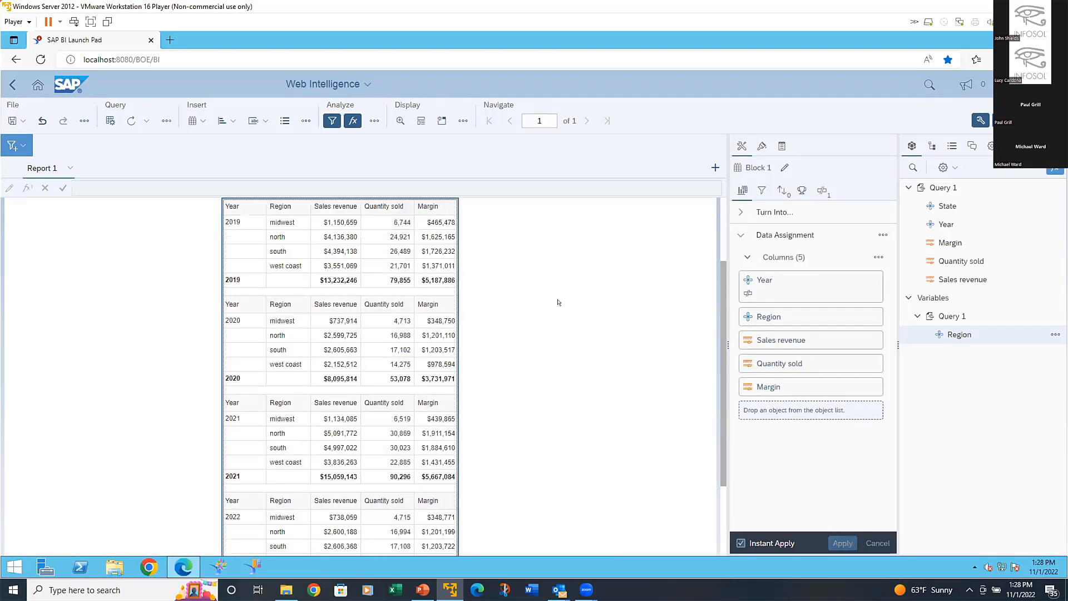
pyautogui.scroll(2, 646, 277)
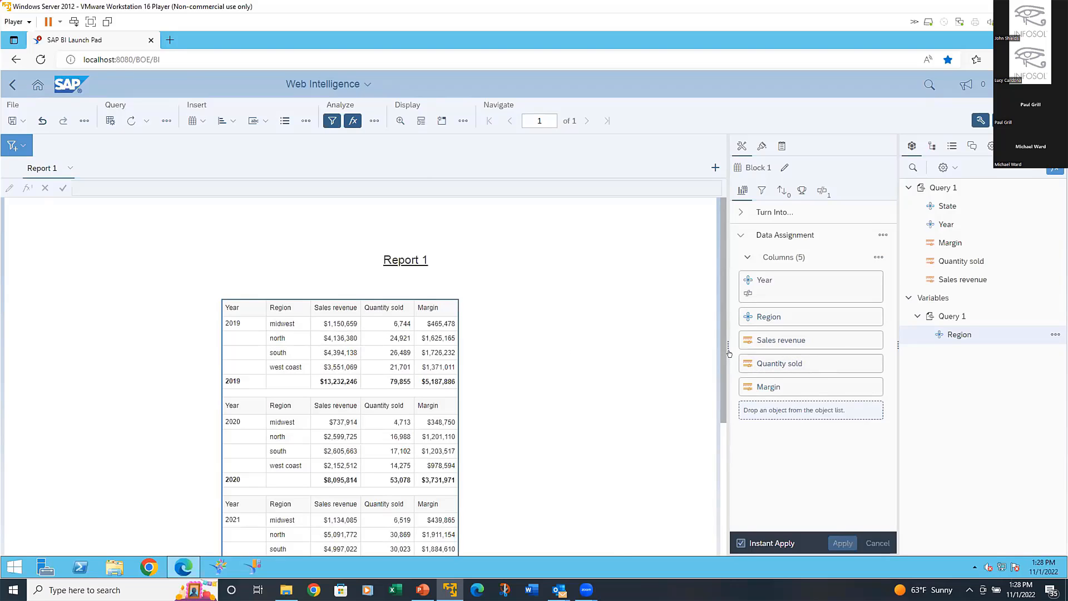
pyautogui.click(1052, 333)
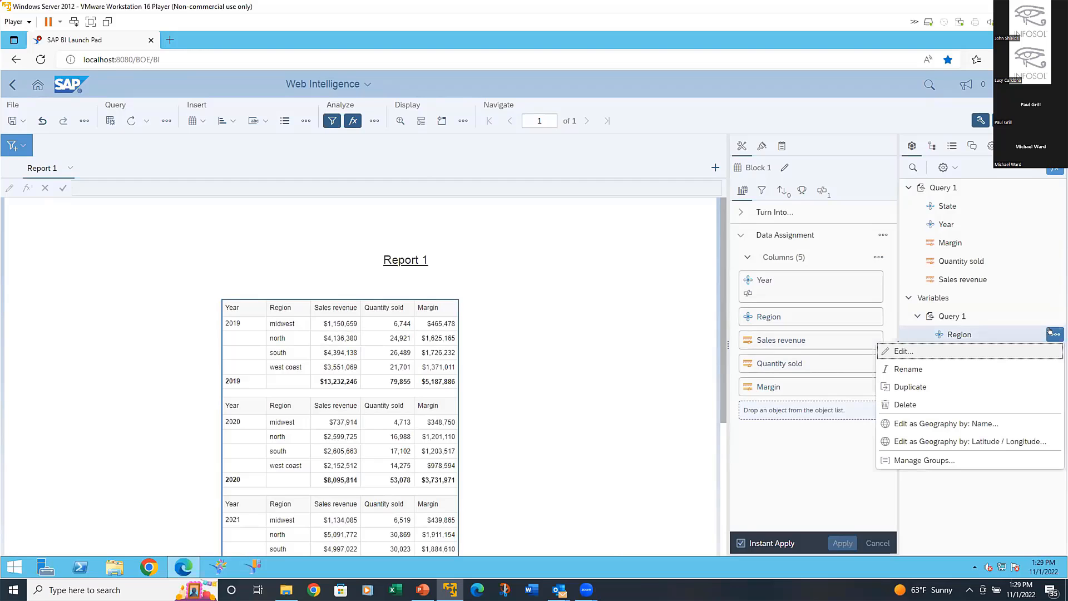
pyautogui.click(991, 317)
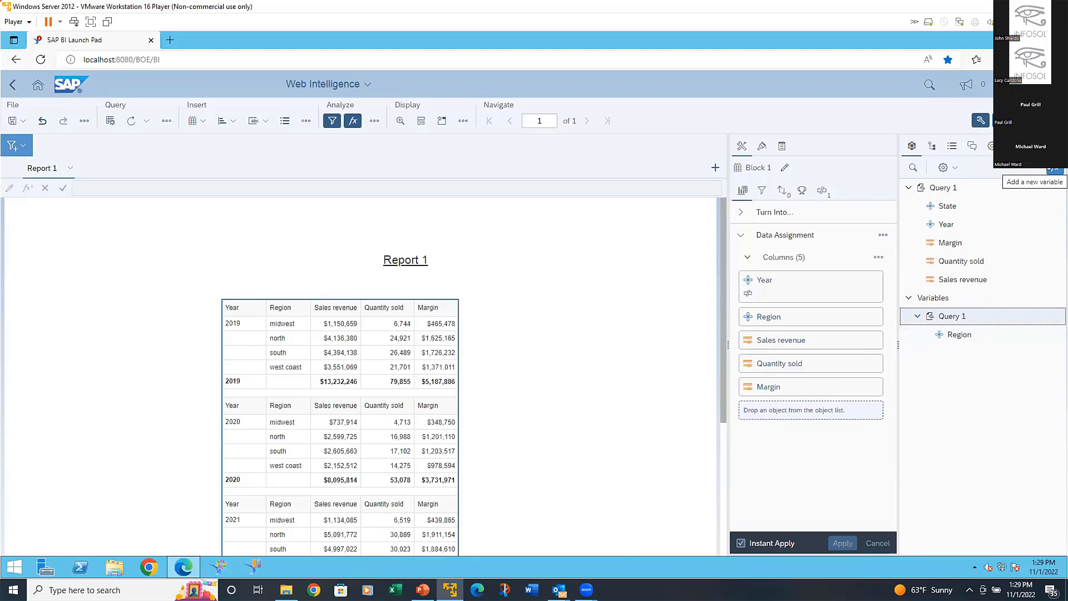
# Step: Start a new dimension variable named "Region if" and slightly widen its formula area
pyautogui.click(1053, 168)
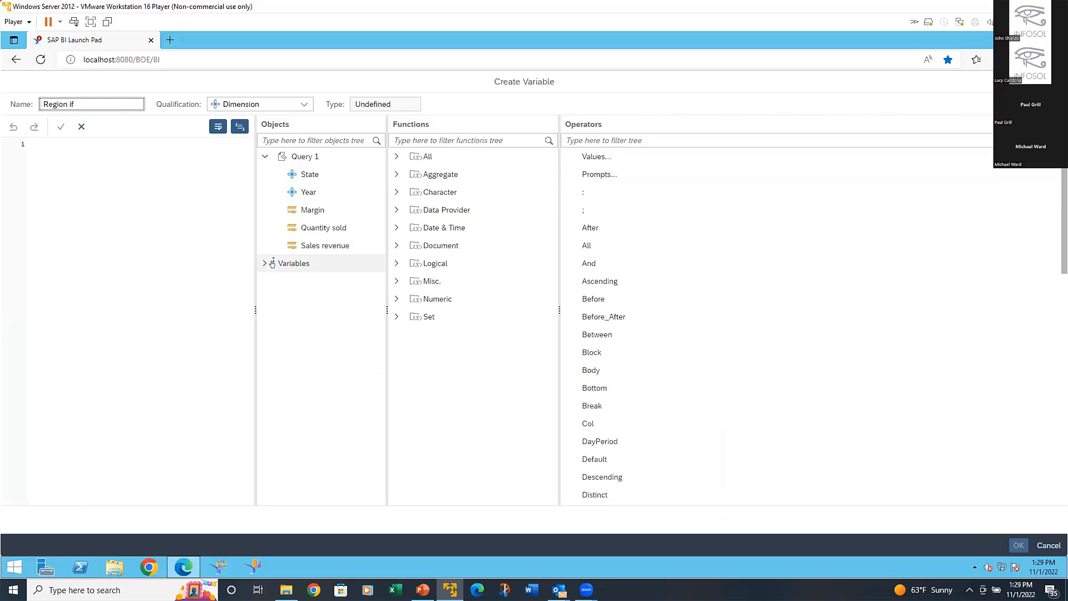
pyautogui.click(51, 140)
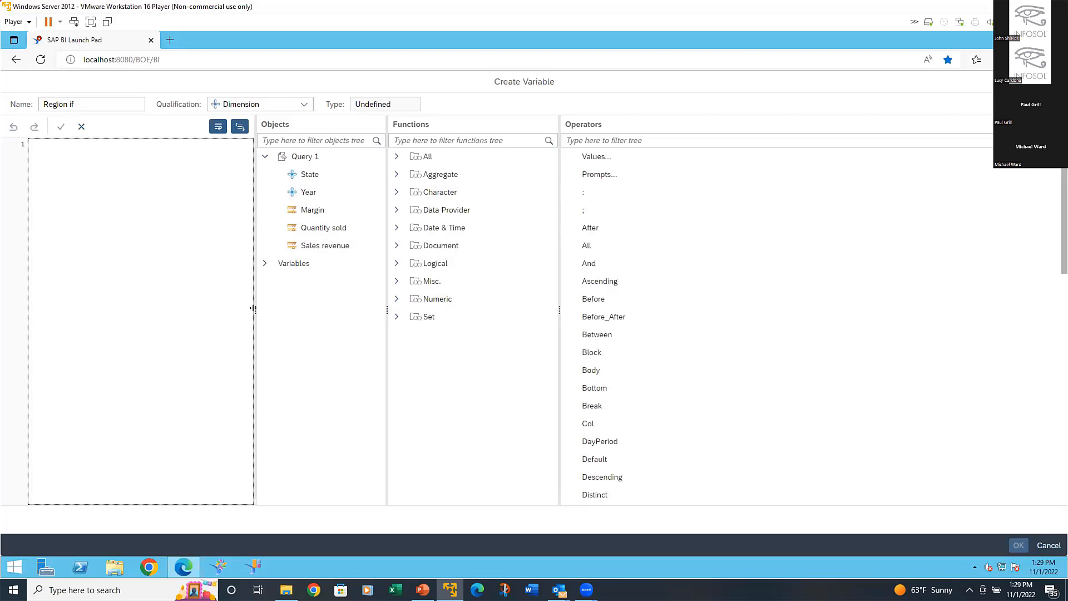
pyautogui.moveTo(256, 306); pyautogui.dragTo(262, 307)
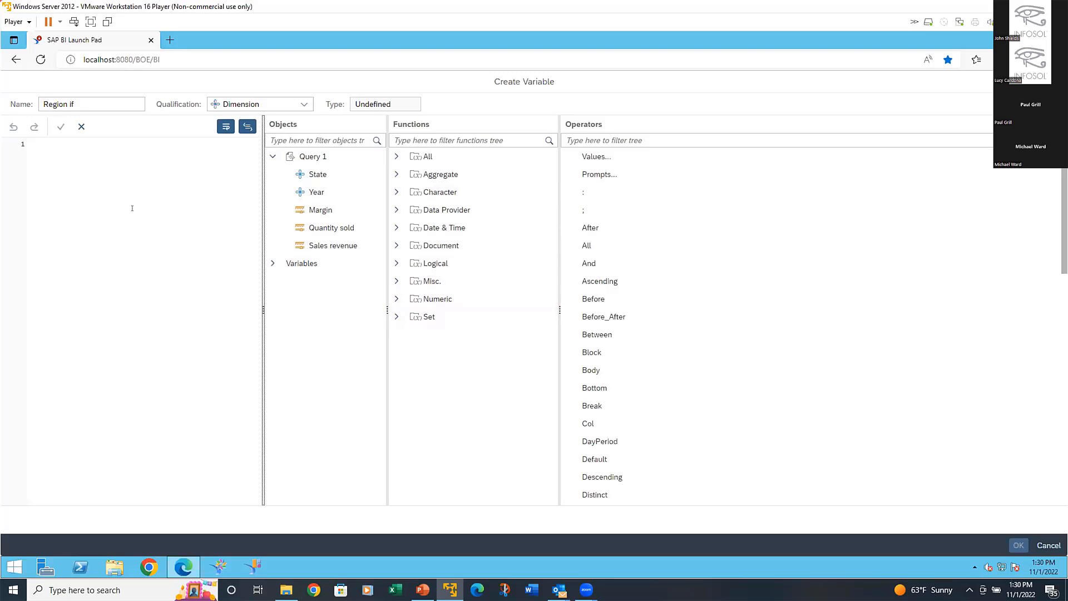
# Step: Insert the If function from the Misc. category into the variable's formula
pyautogui.click(43, 141)
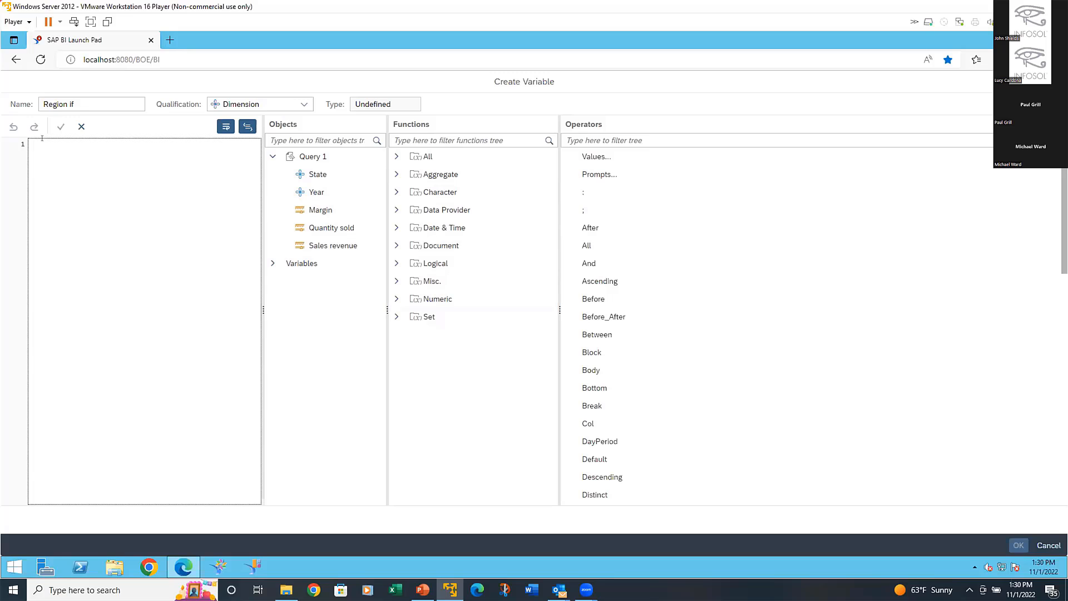
pyautogui.click(392, 277)
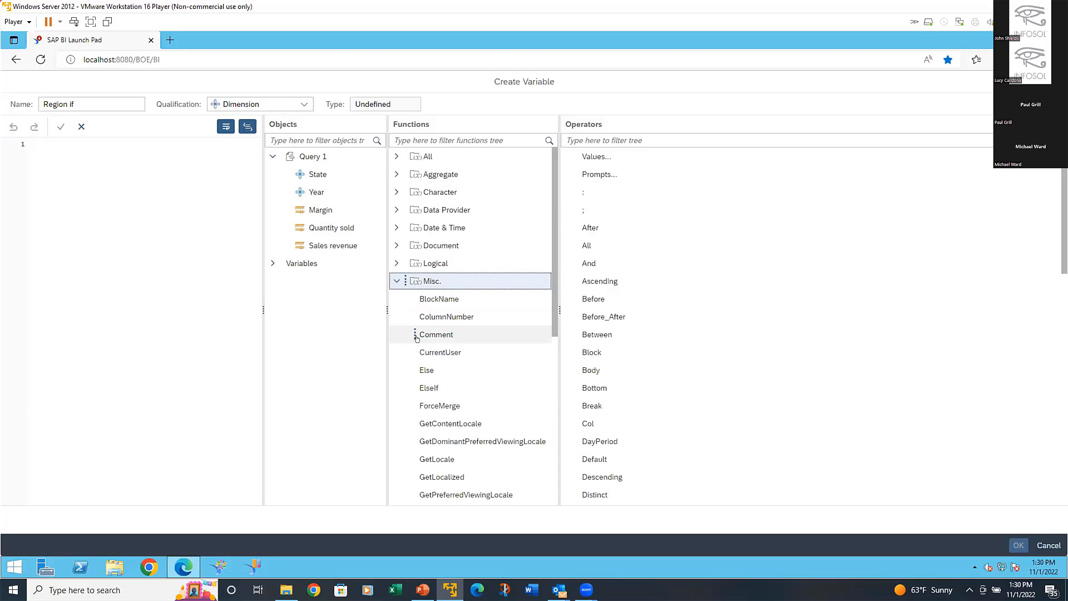
pyautogui.scroll(-3, 417, 339)
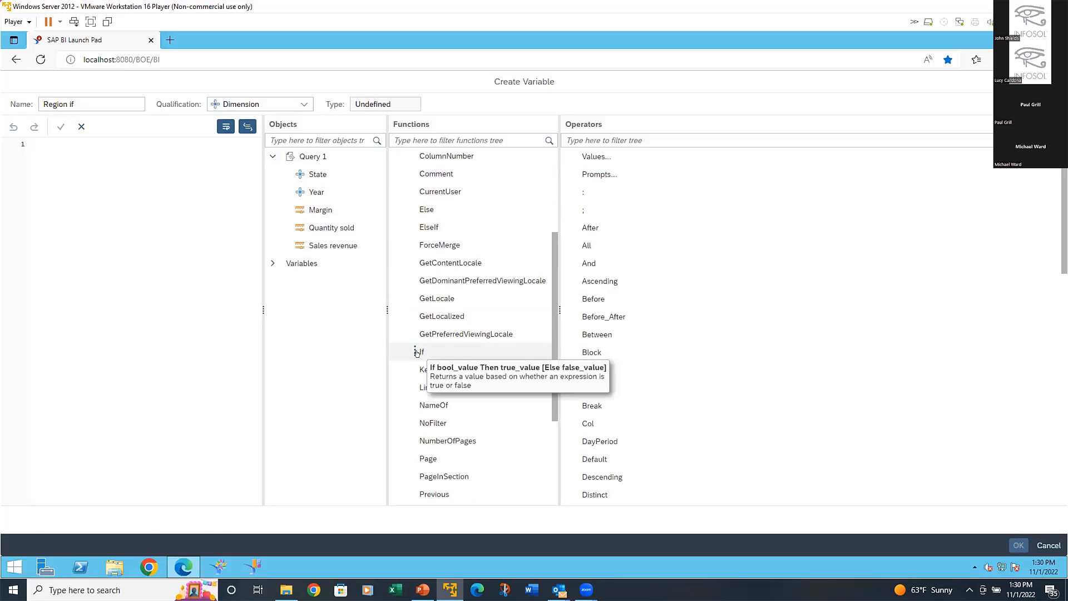
pyautogui.doubleClick(420, 351)
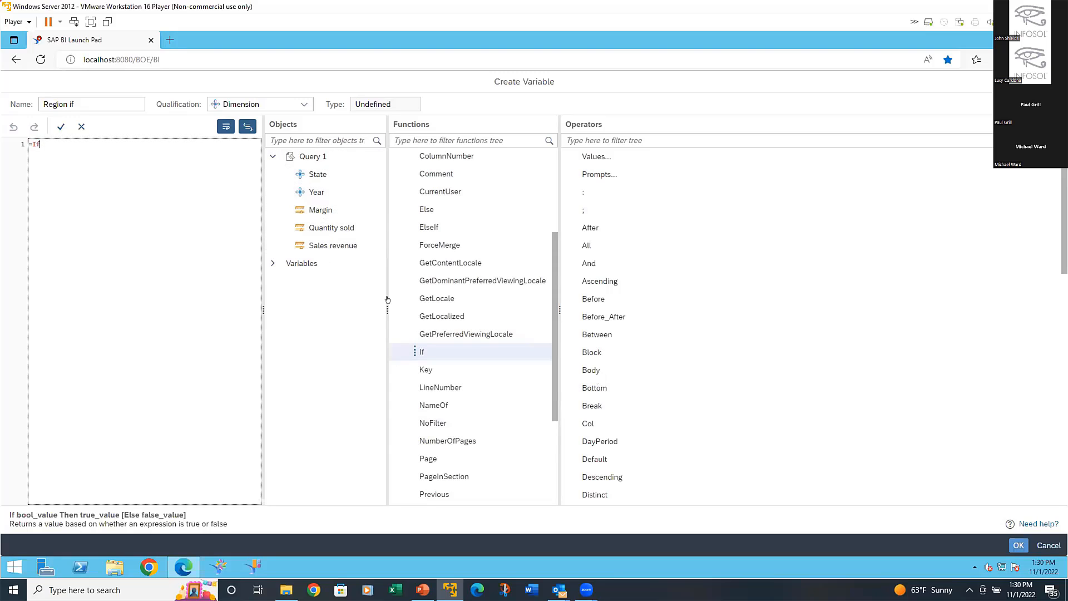
# Step: Browse the remaining Misc. functions and open the online help for the If function
pyautogui.click(443, 349)
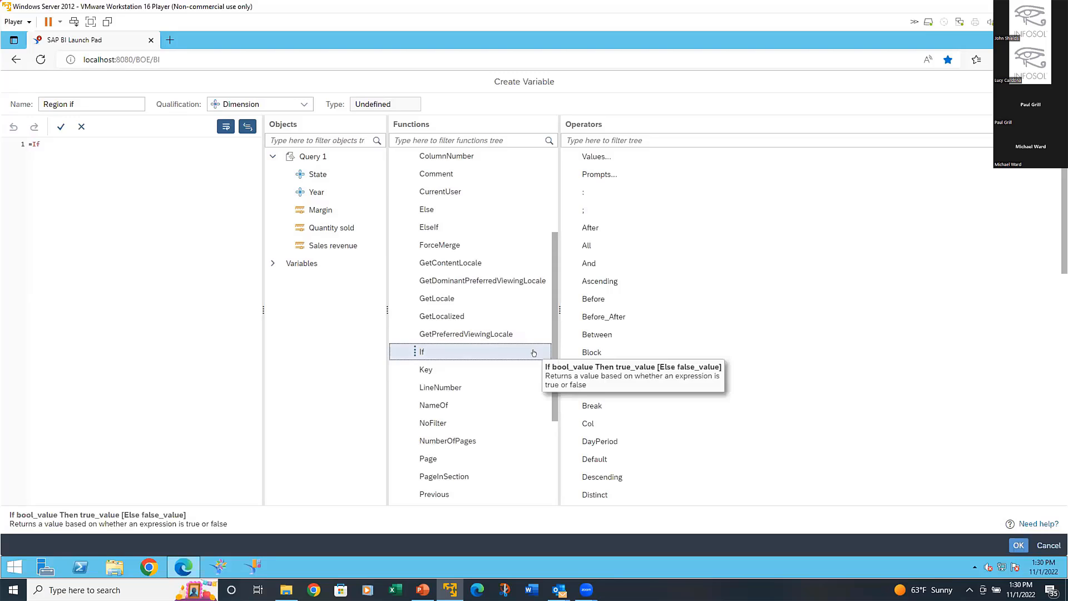
pyautogui.scroll(-1, 552, 453)
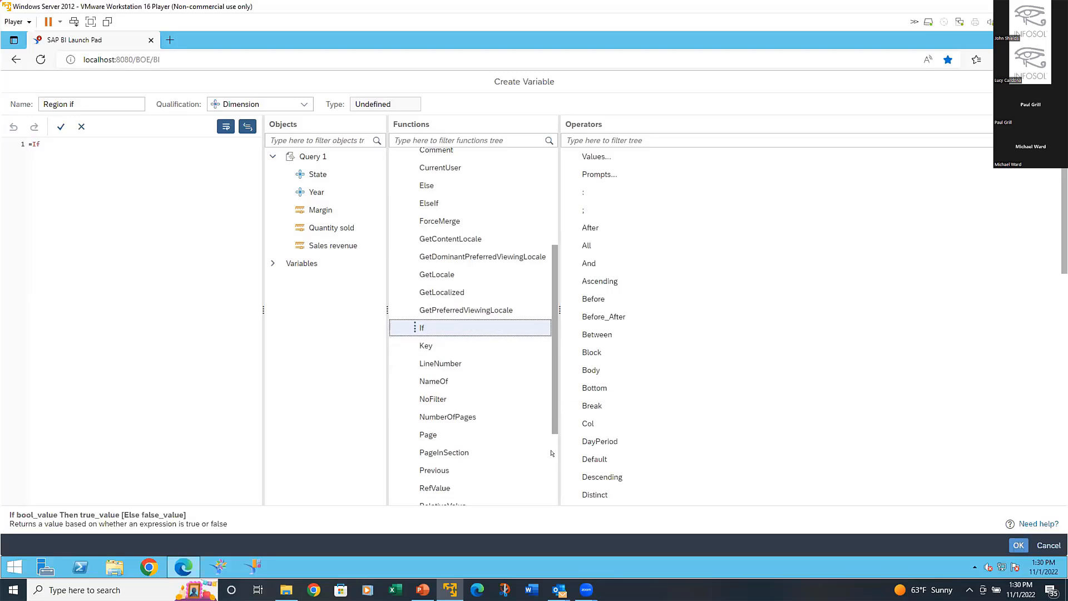
pyautogui.scroll(-5, 552, 453)
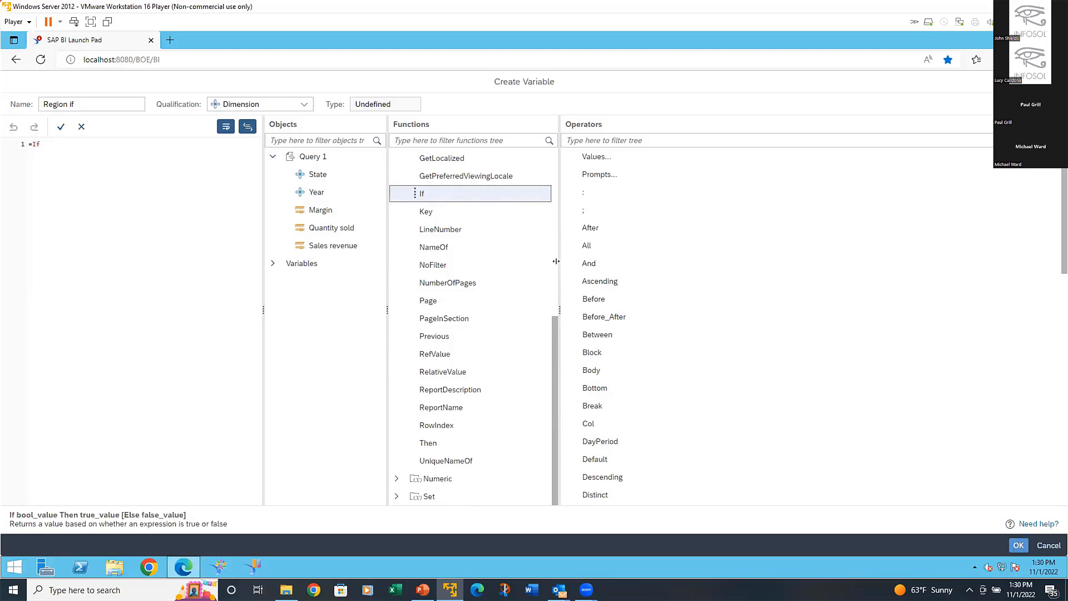
pyautogui.moveTo(556, 261)
pyautogui.mouseDown()
pyautogui.moveTo(504, 263)
pyautogui.moveTo(541, 272)
pyautogui.mouseUp()
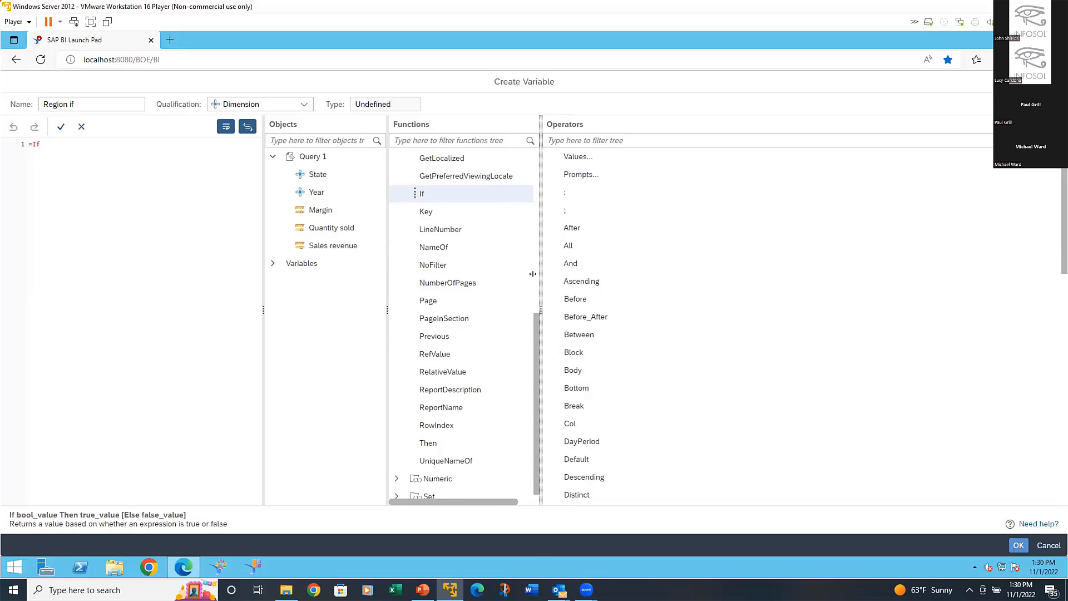
pyautogui.click(392, 302)
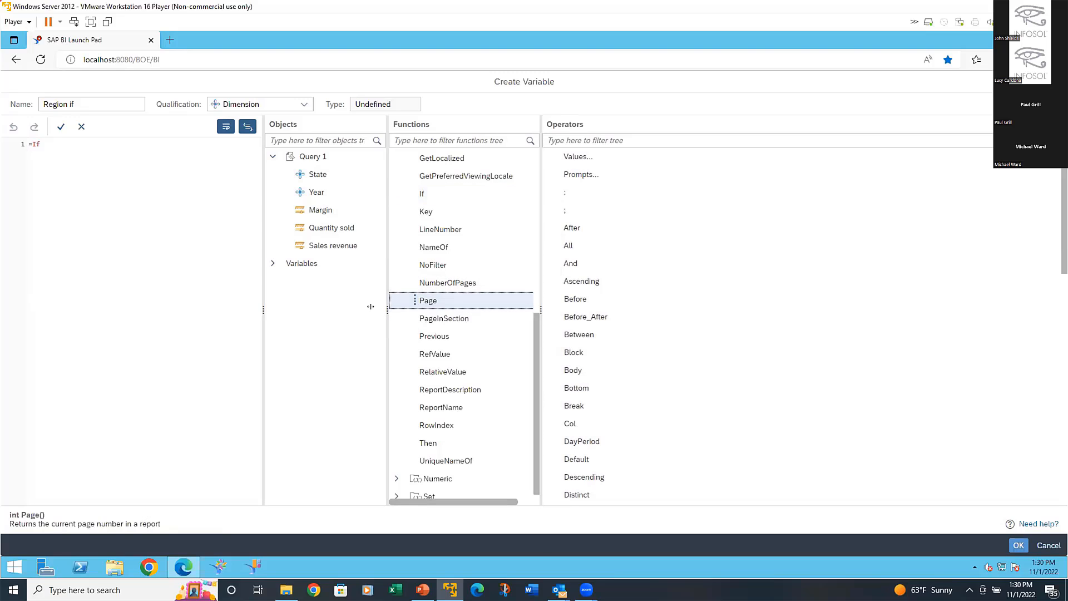
pyautogui.moveTo(378, 309); pyautogui.dragTo(370, 309)
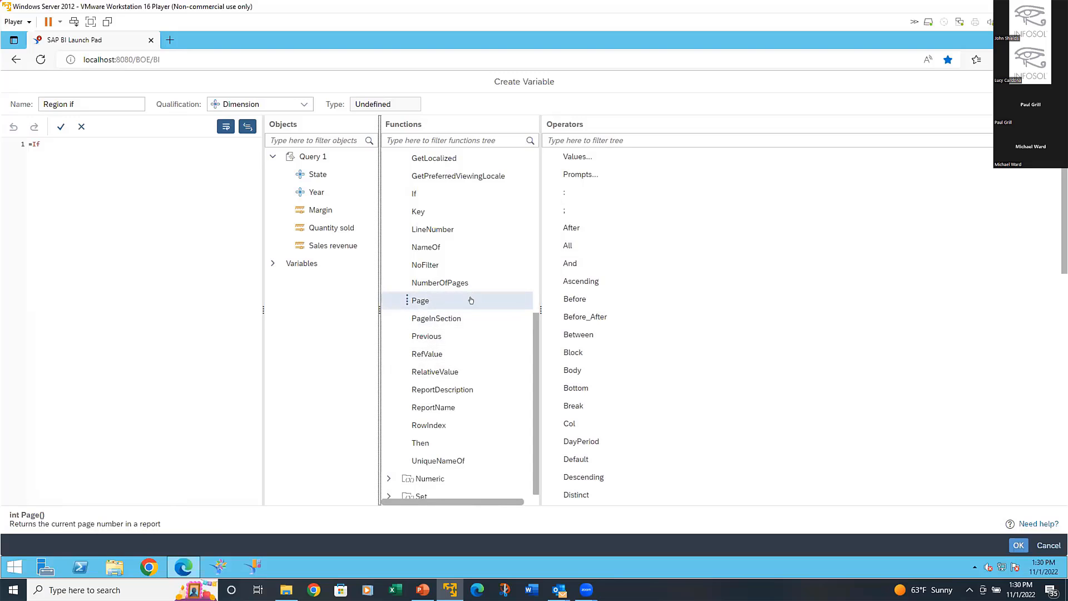
pyautogui.click(418, 190)
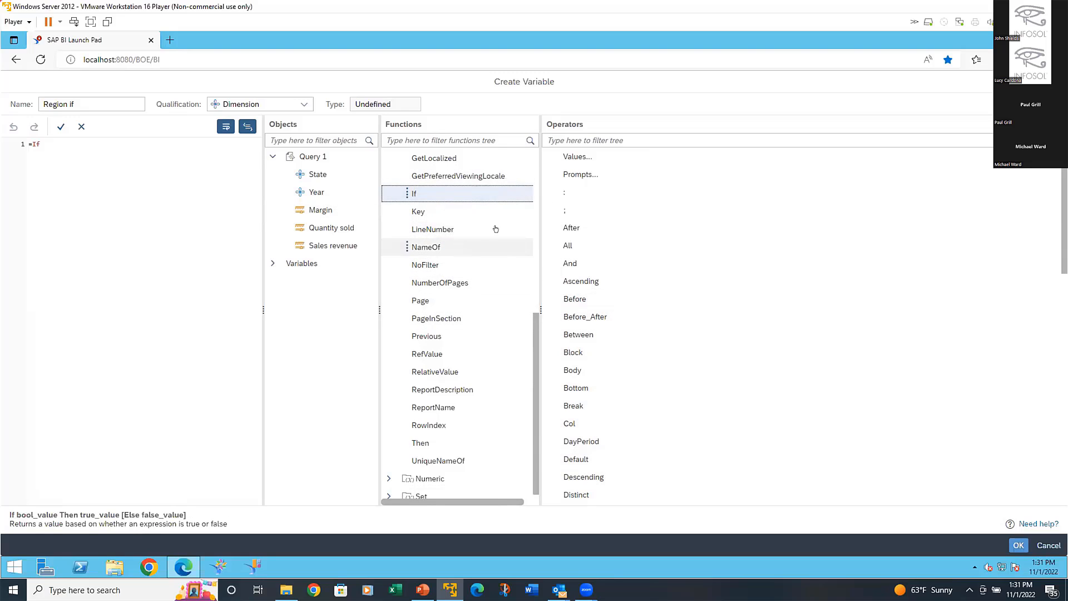
pyautogui.click(1027, 524)
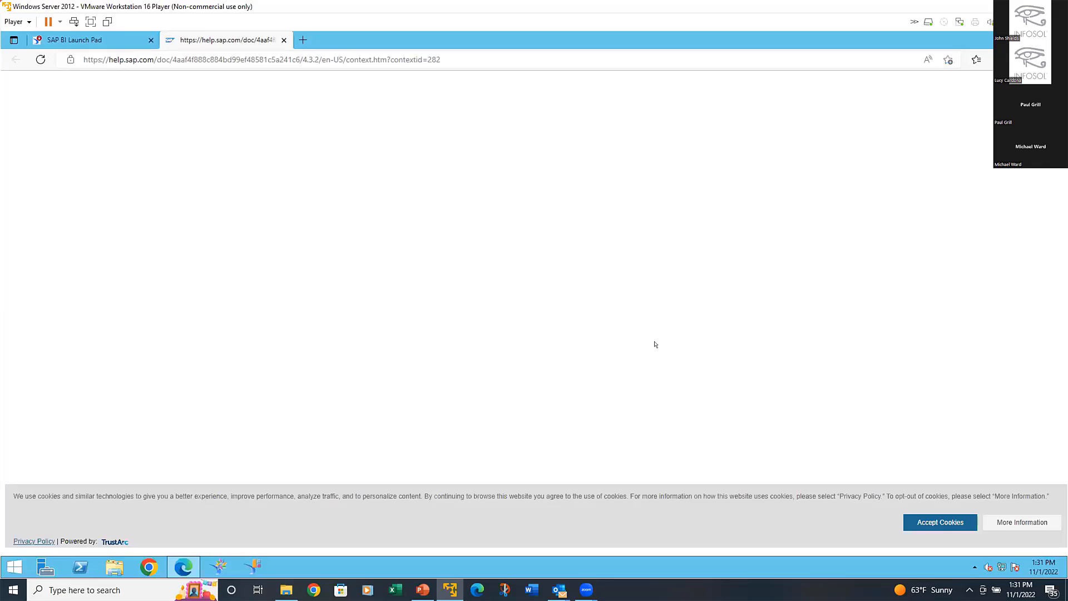
# Step: Read the If...Then...Else help page's syntax, notes and examples, view the related If function page, and close the help
pyautogui.click(938, 526)
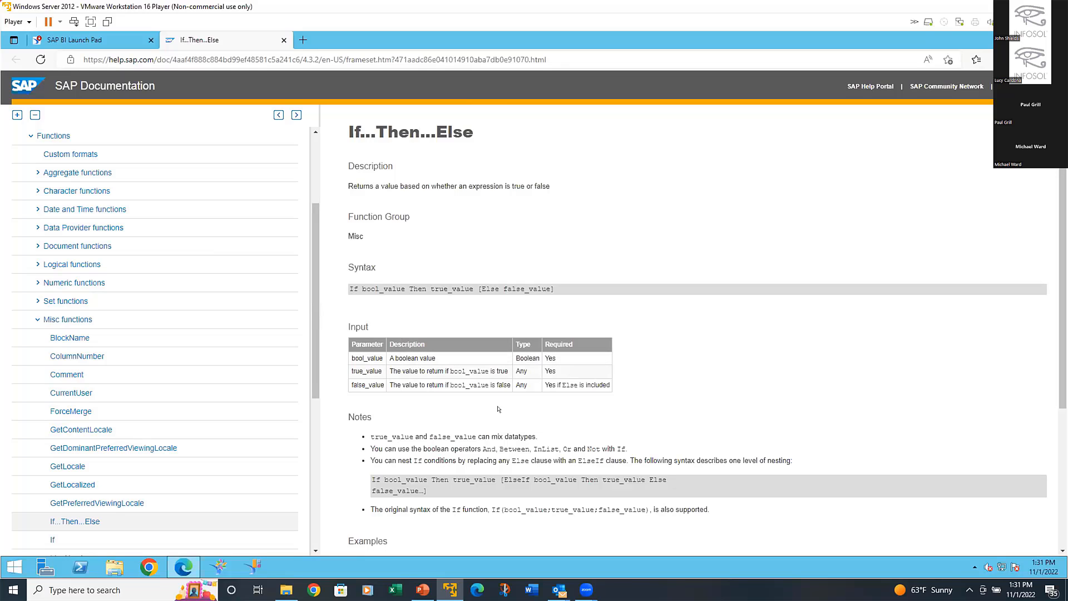
pyautogui.scroll(-2, 513, 417)
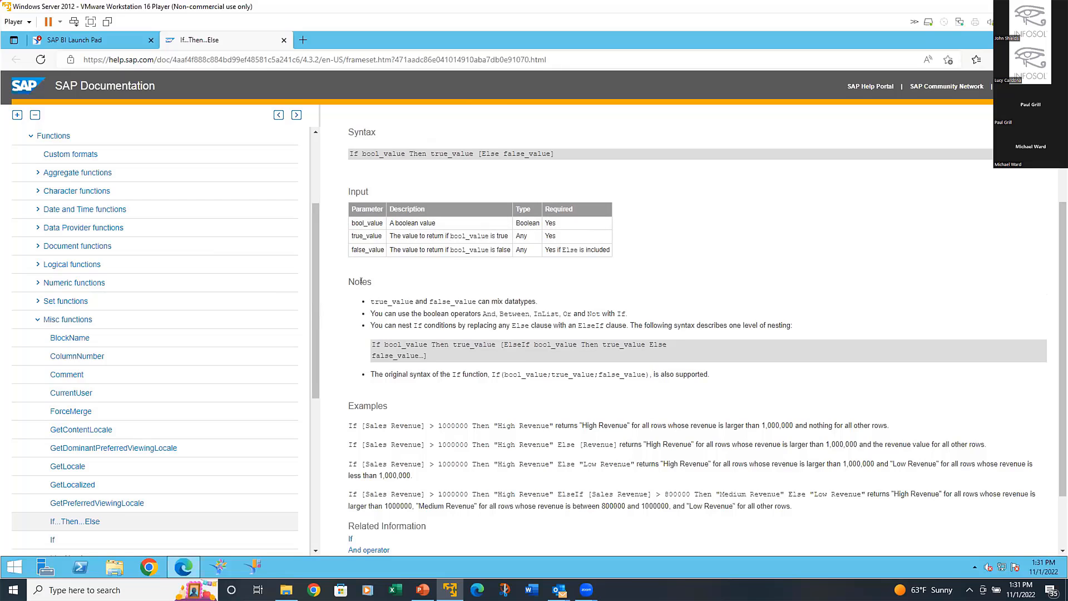
pyautogui.scroll(-2, 373, 356)
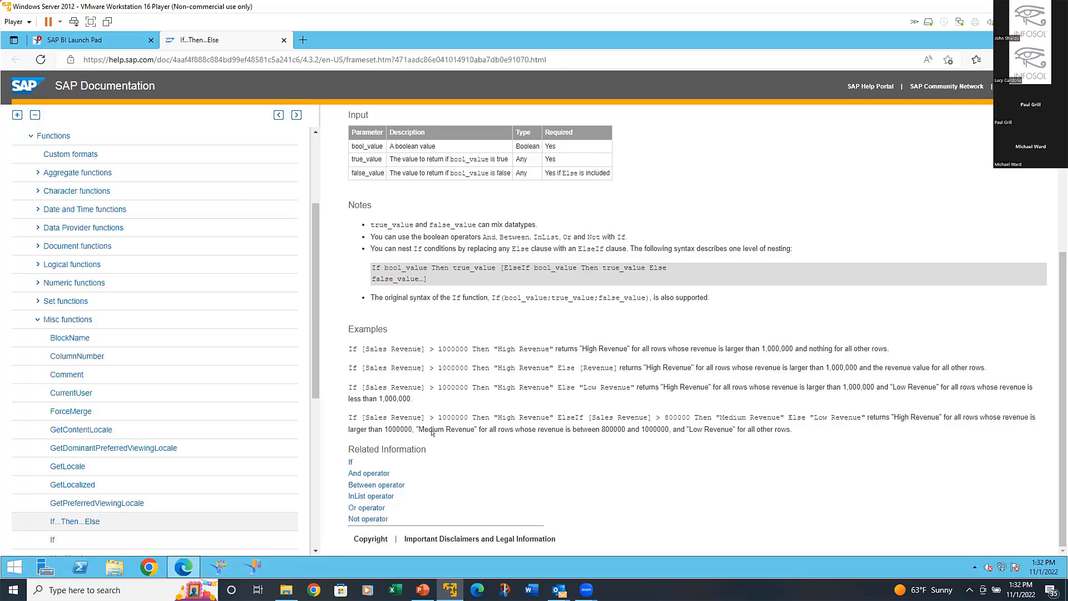
pyautogui.scroll(2, 492, 285)
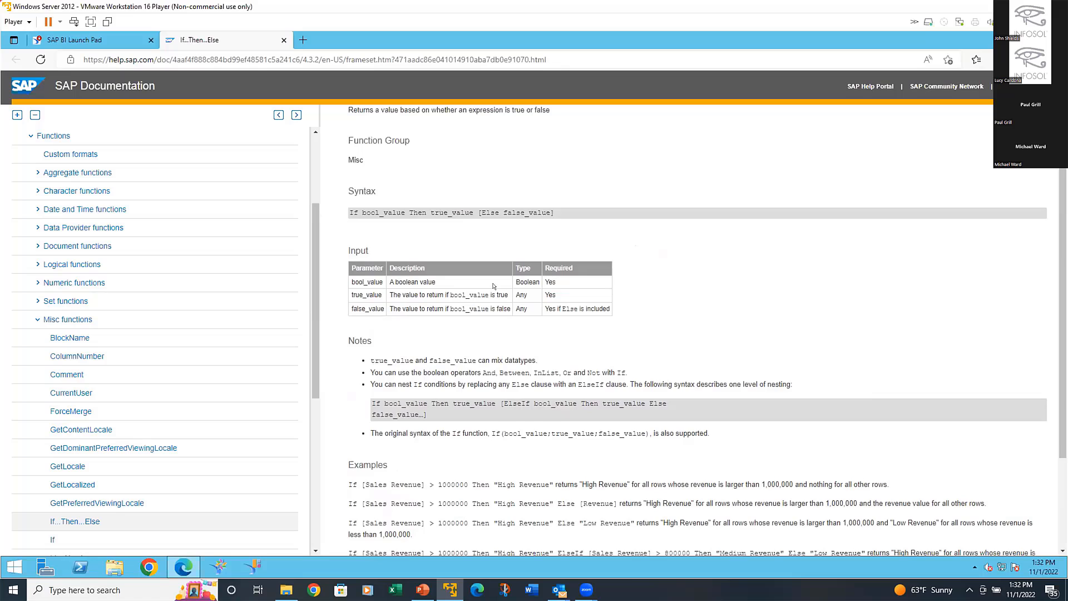
pyautogui.scroll(1, 493, 286)
pyautogui.scroll(-2, 487, 328)
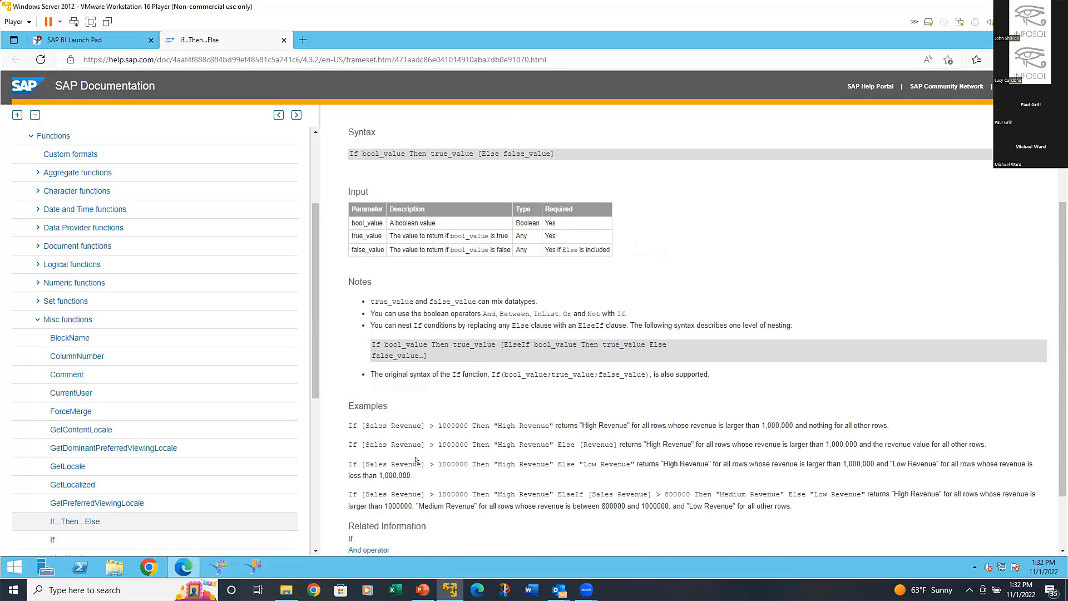
pyautogui.scroll(-2, 415, 457)
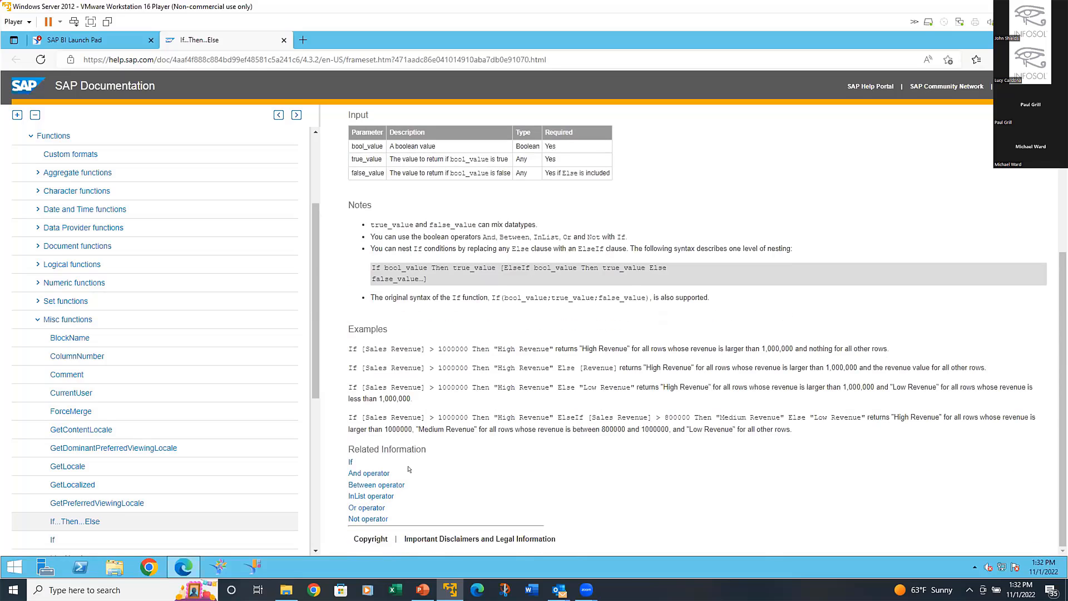
pyautogui.click(346, 461)
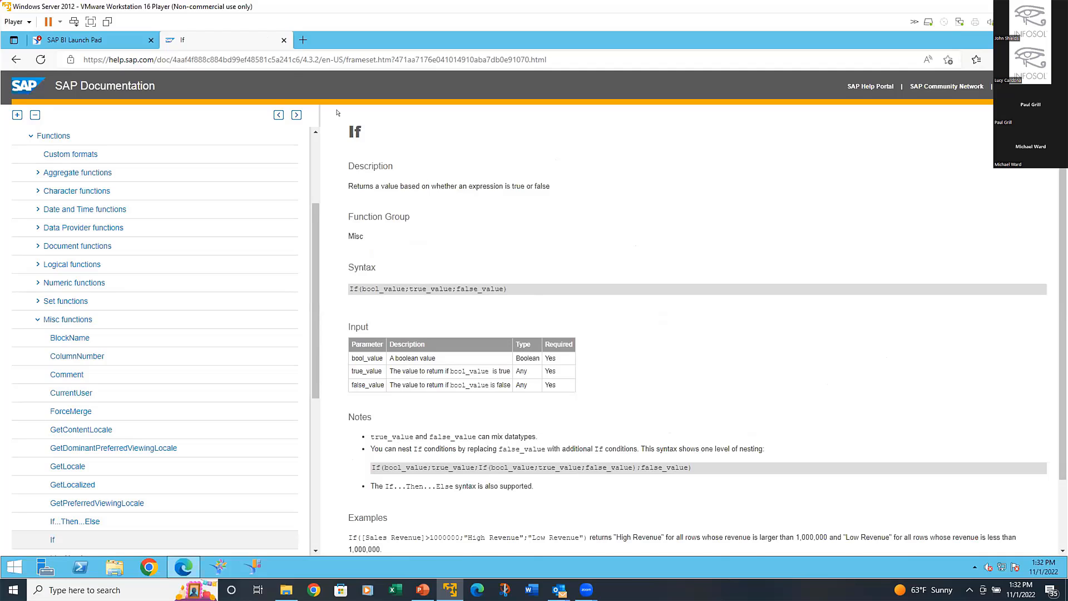
pyautogui.click(283, 40)
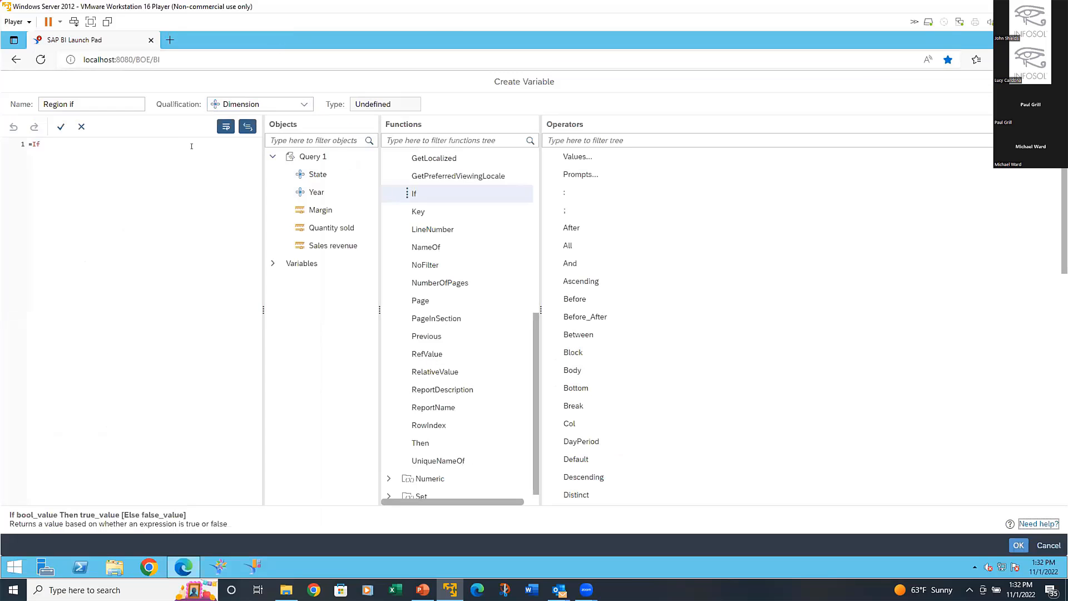
# Step: Add the State object and the InList operator after If in the Region if formula
pyautogui.click(58, 138)
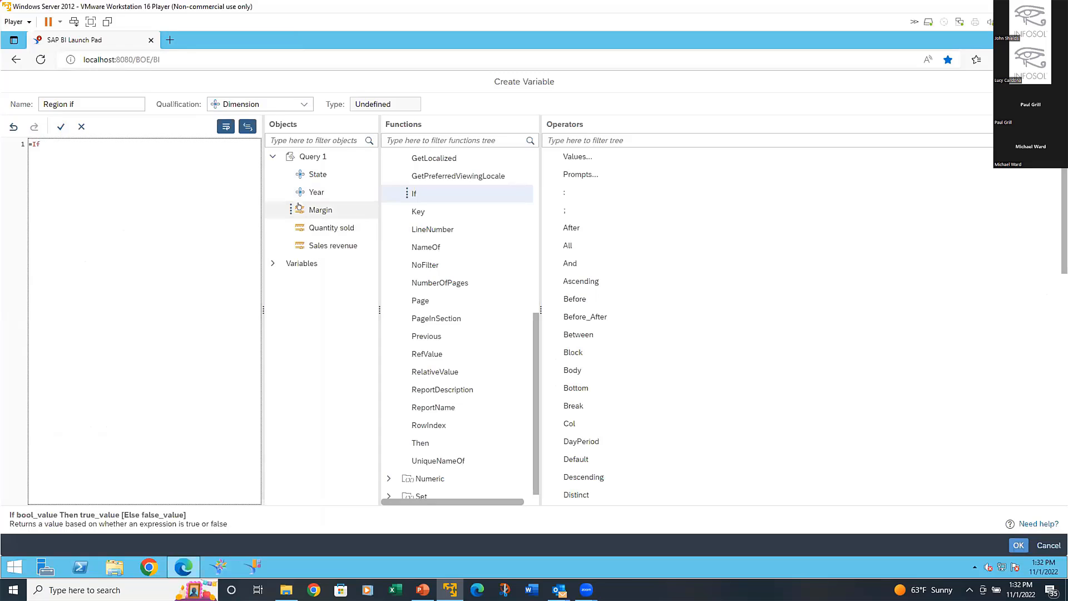
pyautogui.click(309, 169)
pyautogui.moveTo(310, 169); pyautogui.dragTo(200, 174)
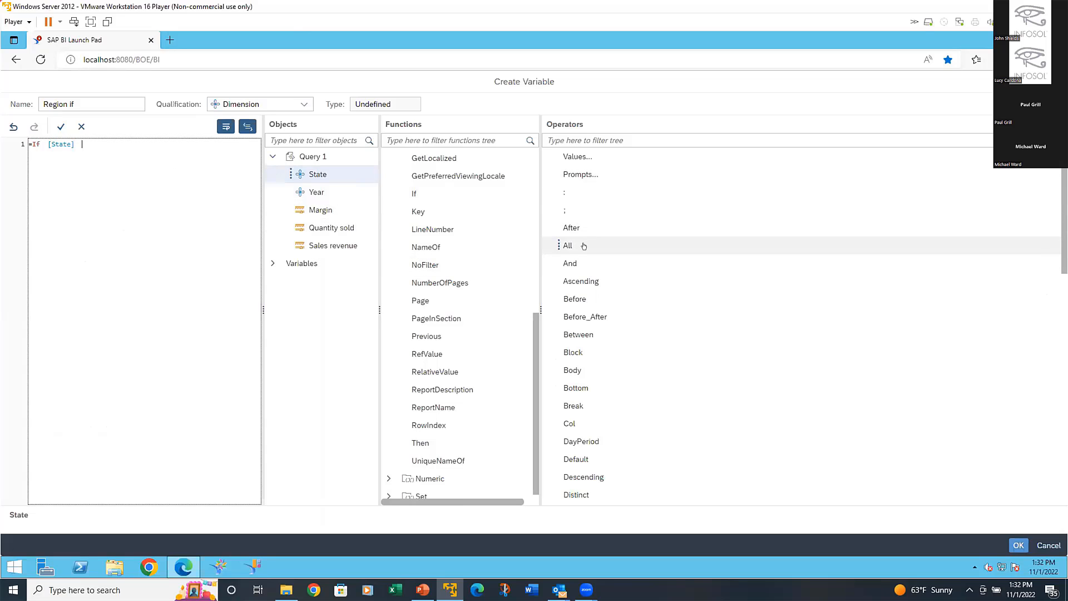
pyautogui.scroll(-5, 583, 246)
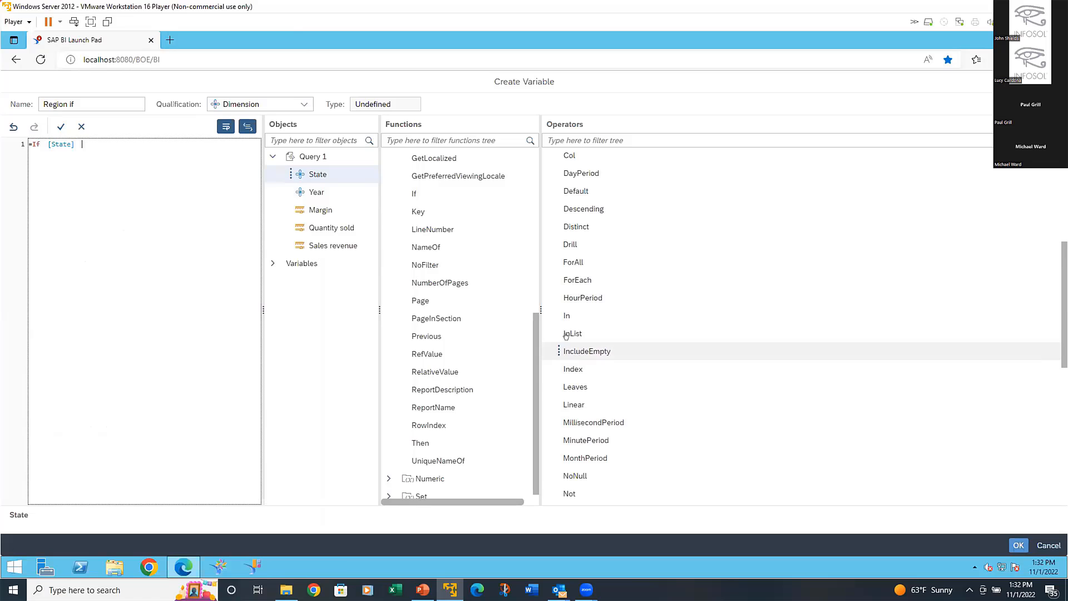
pyautogui.doubleClick(567, 334)
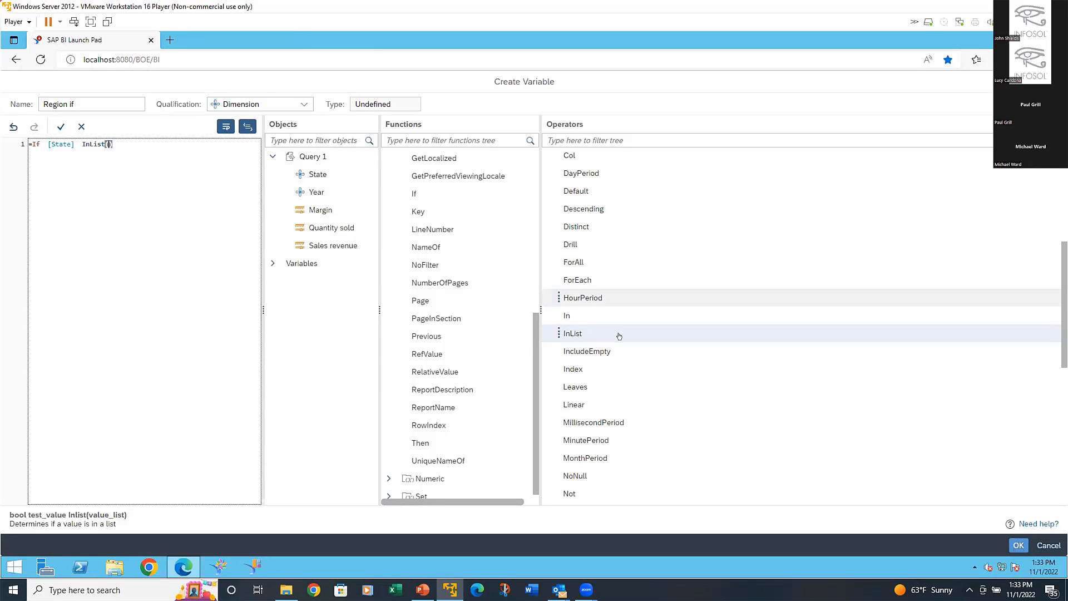
# Step: Open the online help for the InList operator, read its syntax and examples, and close the help
pyautogui.click(1028, 522)
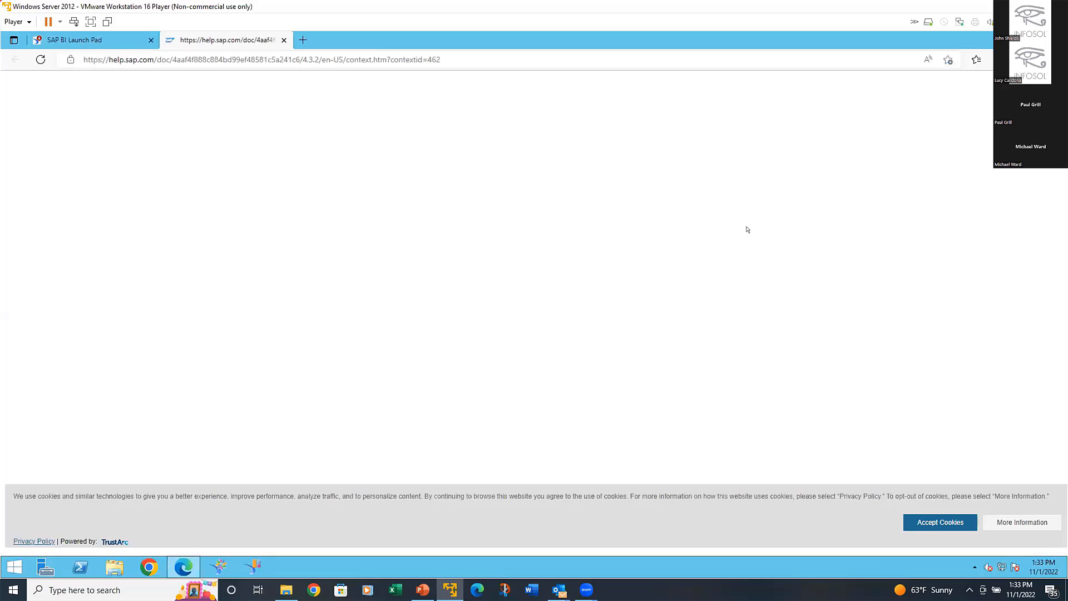
pyautogui.click(946, 521)
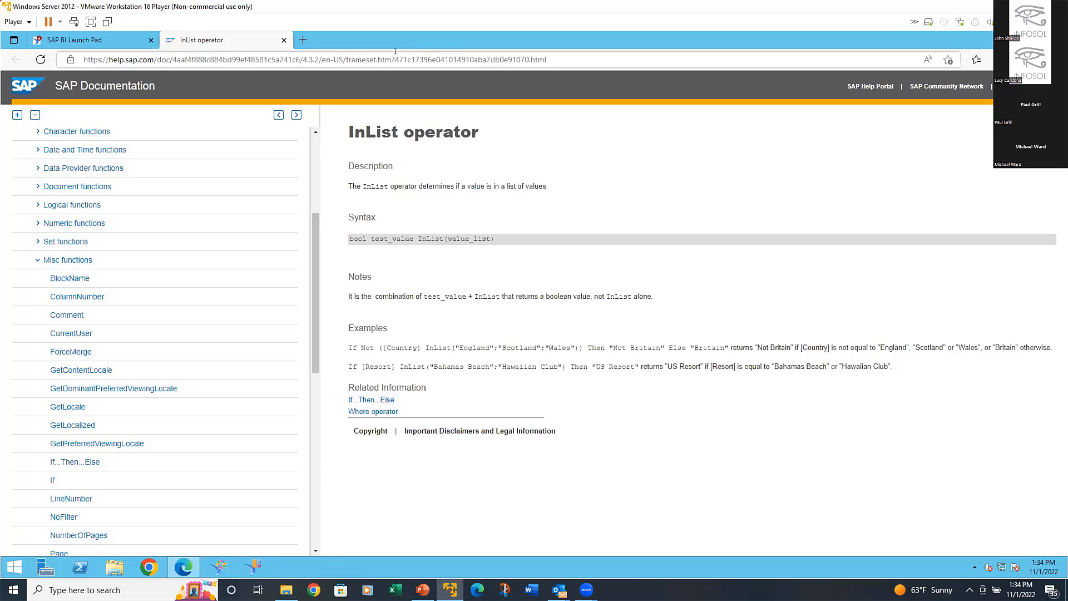
pyautogui.click(284, 40)
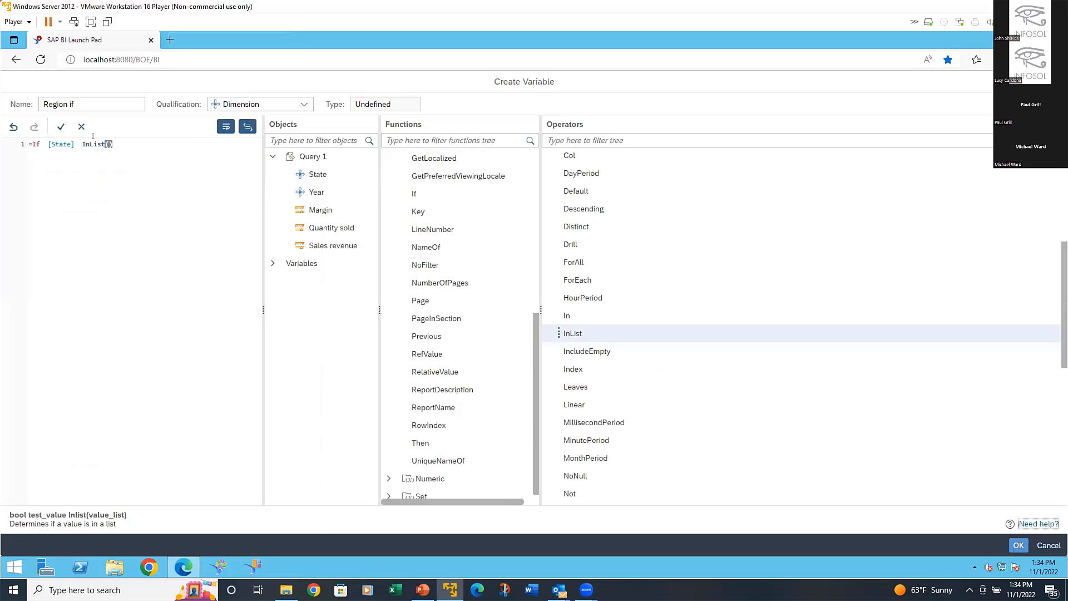
# Step: Fill the InList parentheses with California and Colorado from the State object's list of values
pyautogui.click(105, 142)
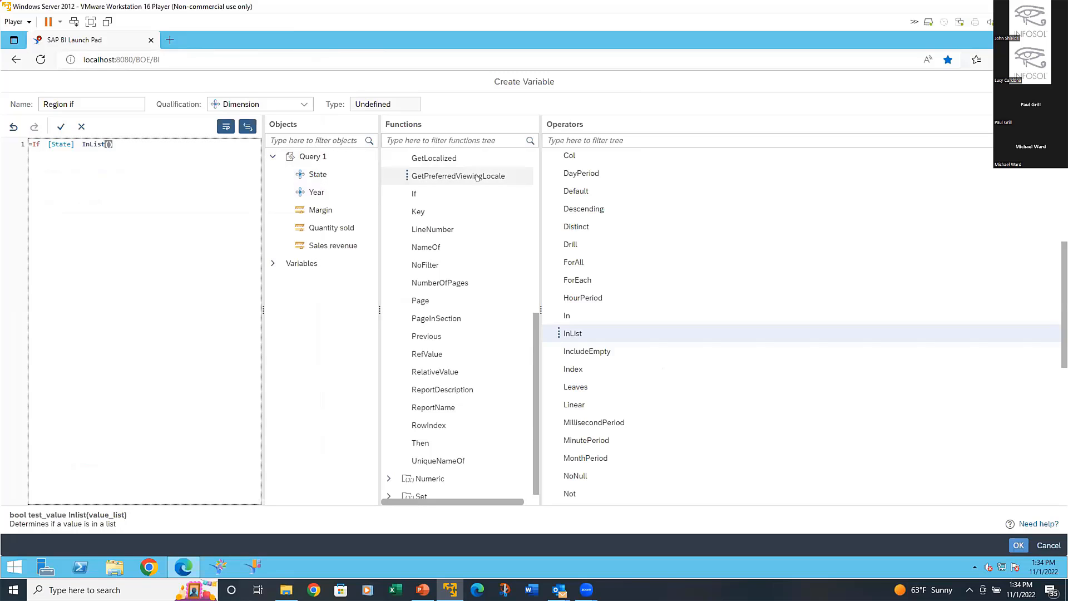
pyautogui.scroll(5, 1058, 242)
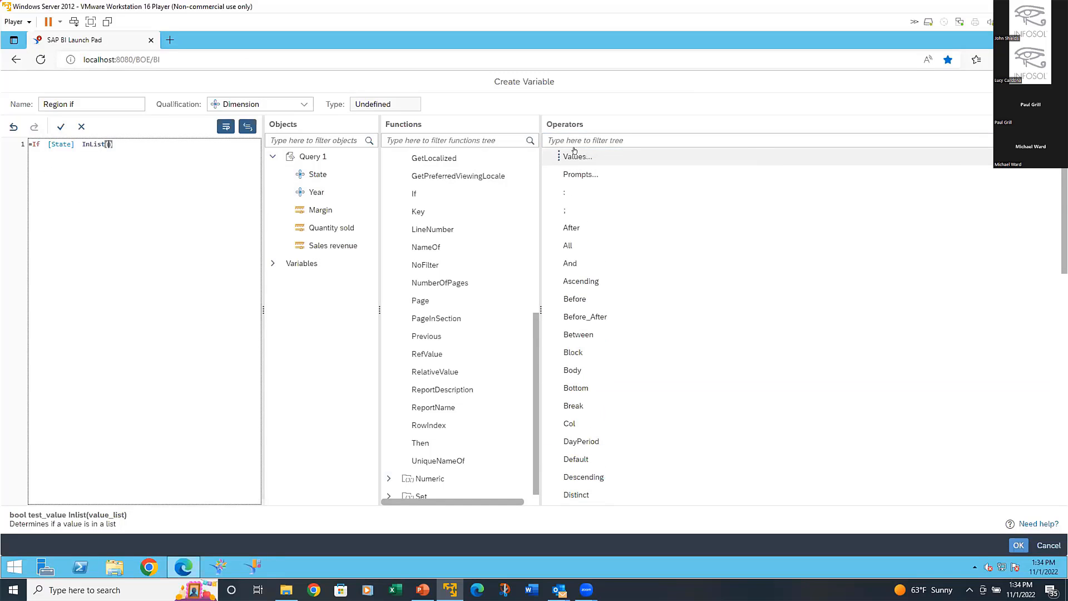
pyautogui.click(575, 155)
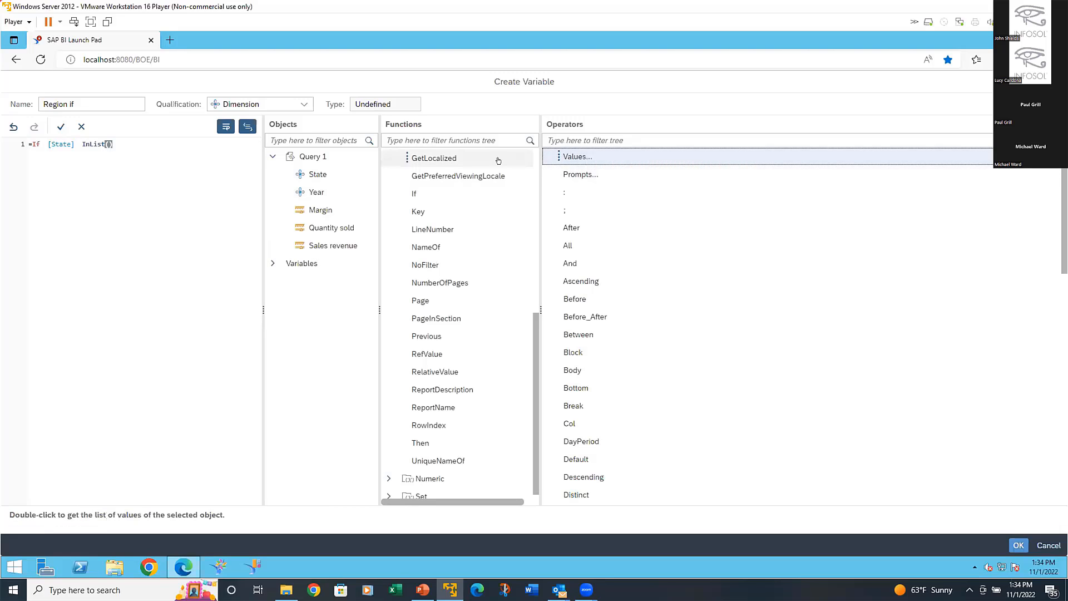
pyautogui.click(311, 172)
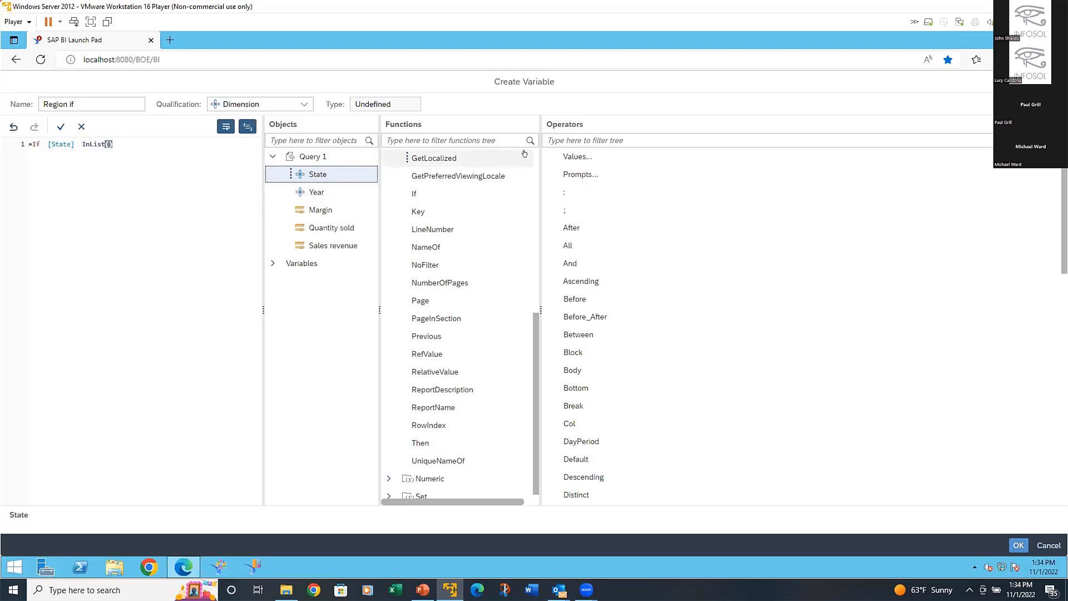
pyautogui.click(567, 156)
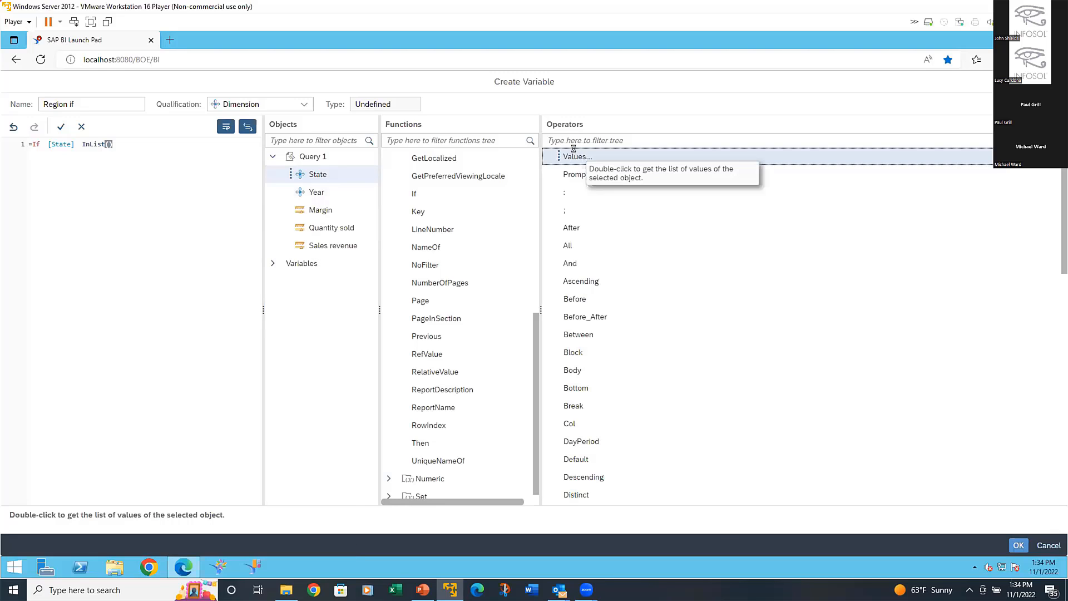
pyautogui.doubleClick(574, 152)
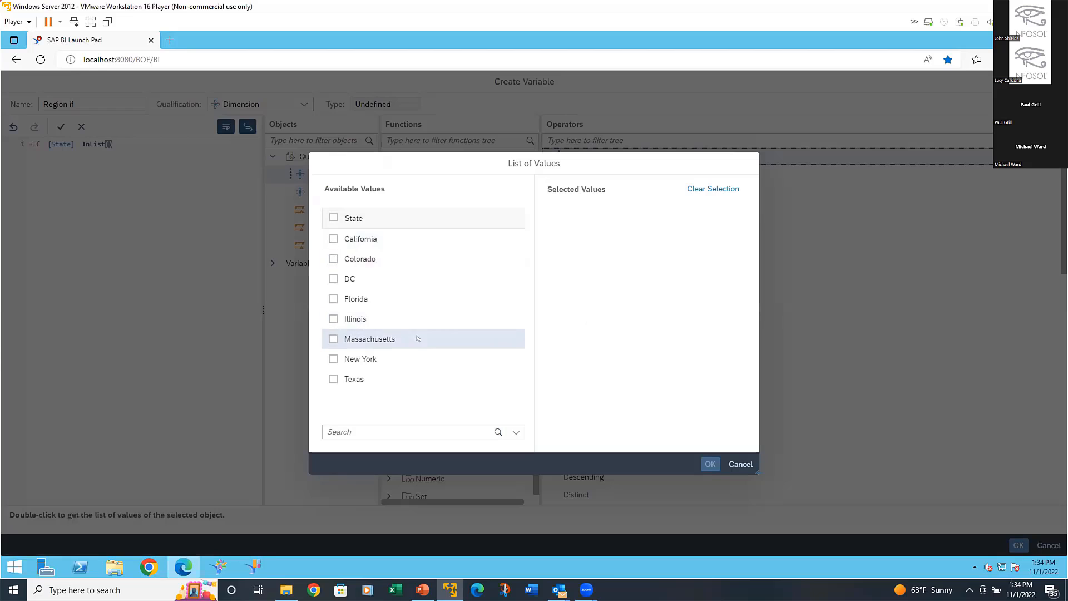
pyautogui.click(333, 239)
pyautogui.click(332, 259)
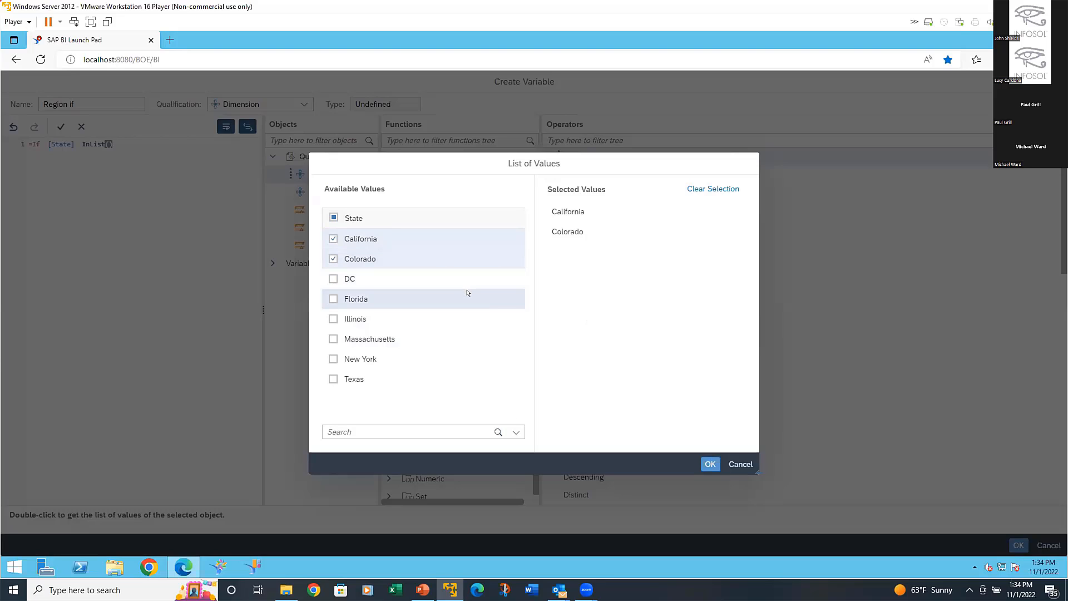
pyautogui.click(708, 462)
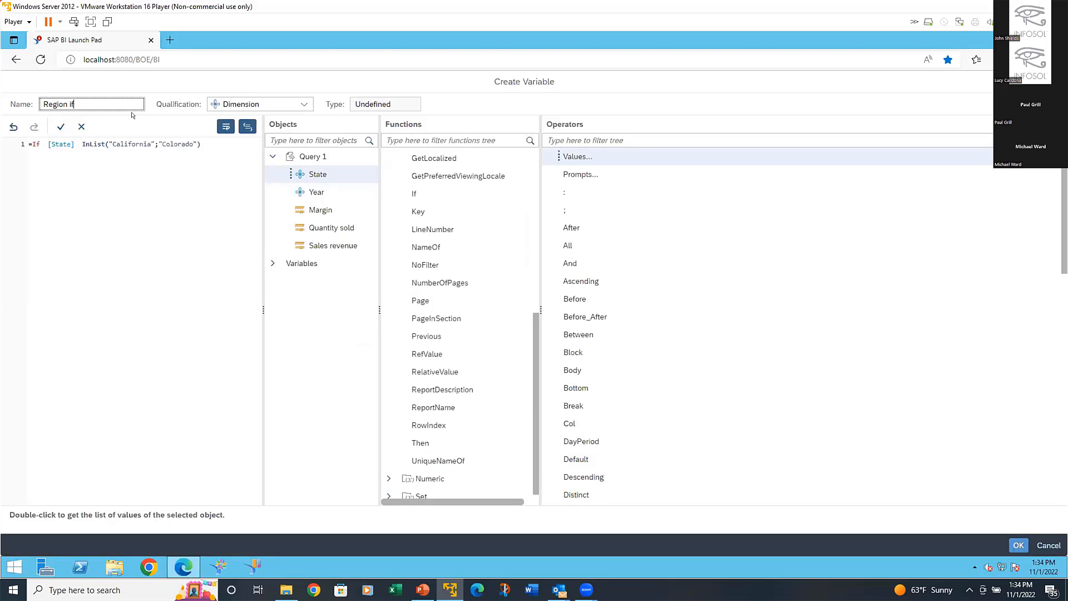
# Step: Complete the condition by adding then "West" at the end of the formula
pyautogui.click(201, 138)
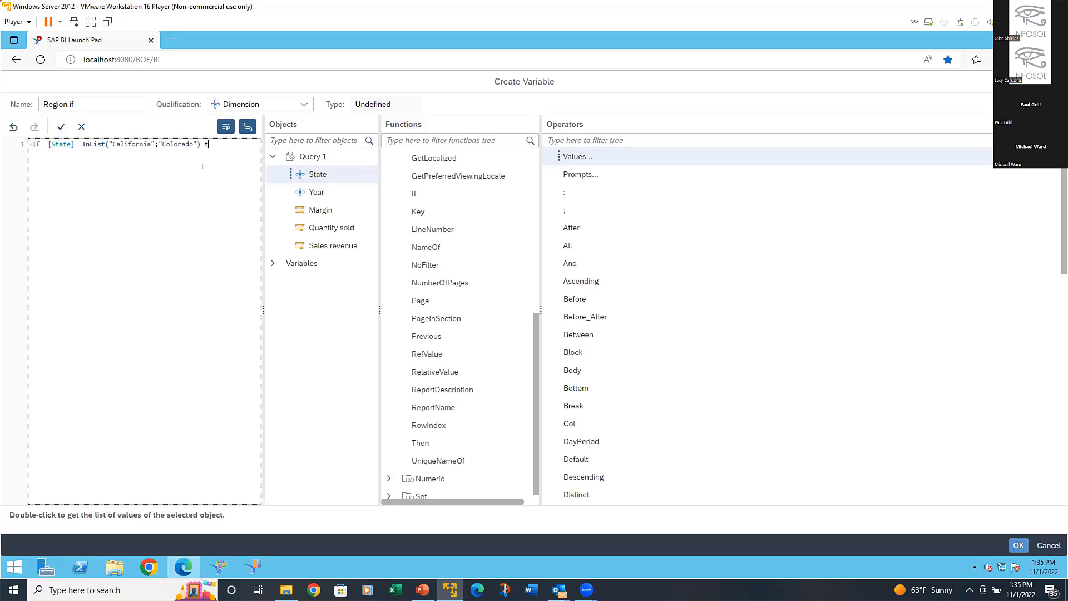
pyautogui.write('hen "West')
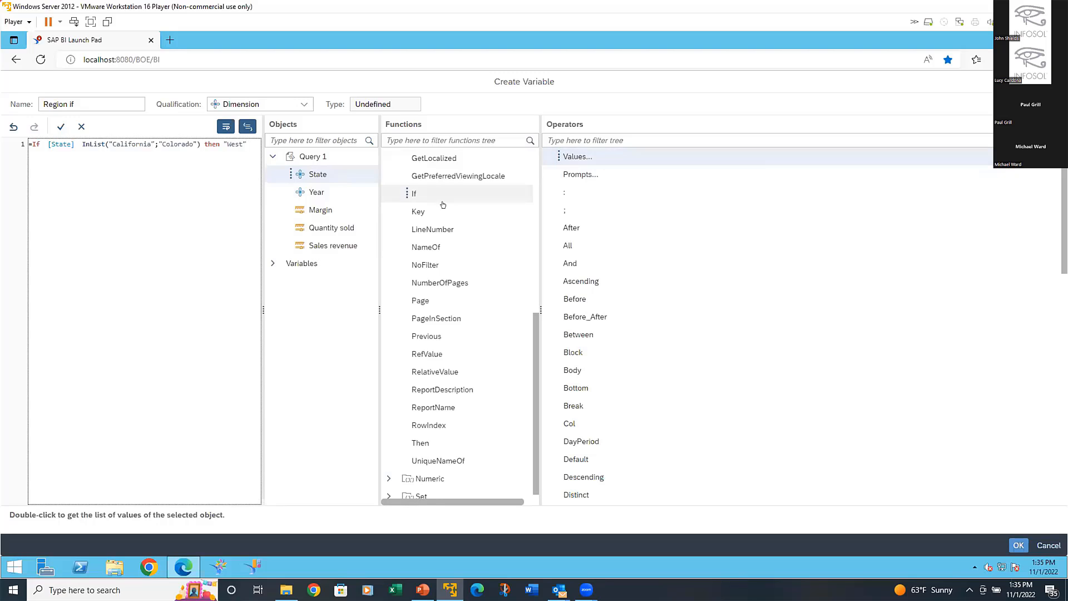
pyautogui.click(322, 173)
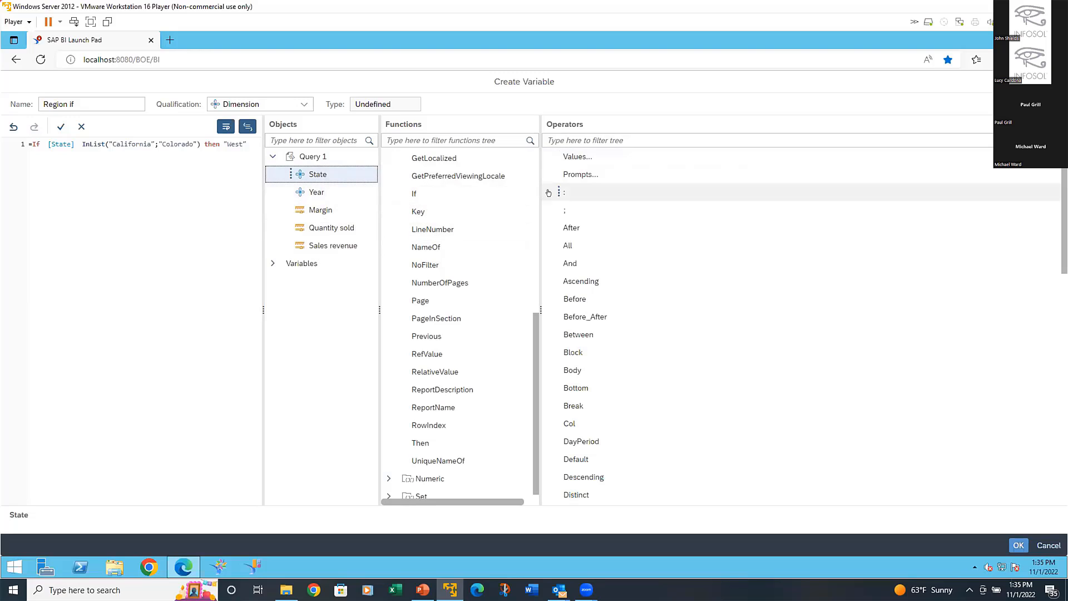
pyautogui.doubleClick(567, 155)
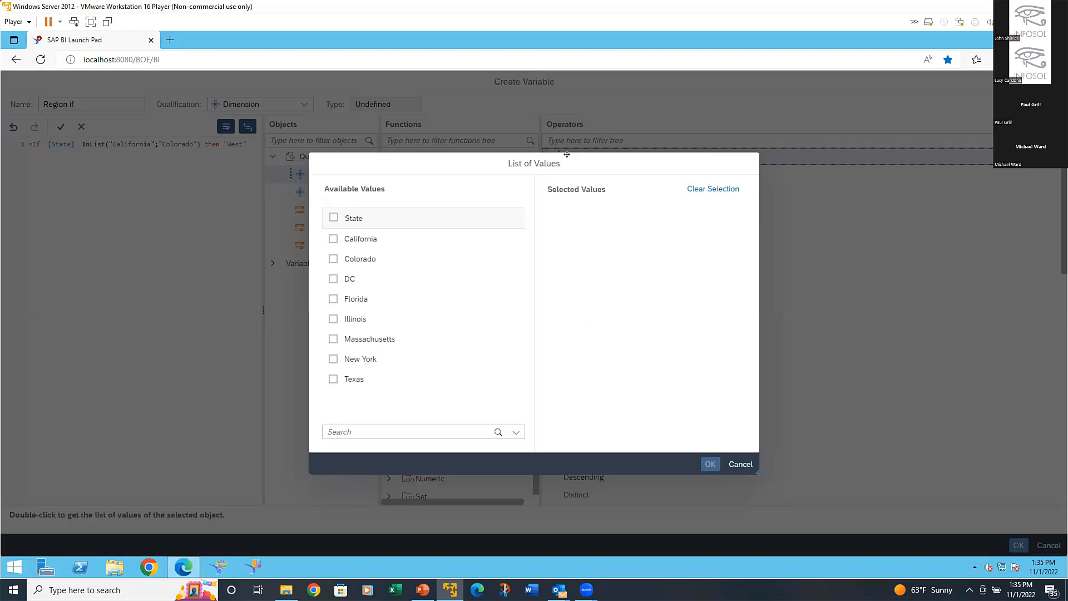
pyautogui.click(736, 462)
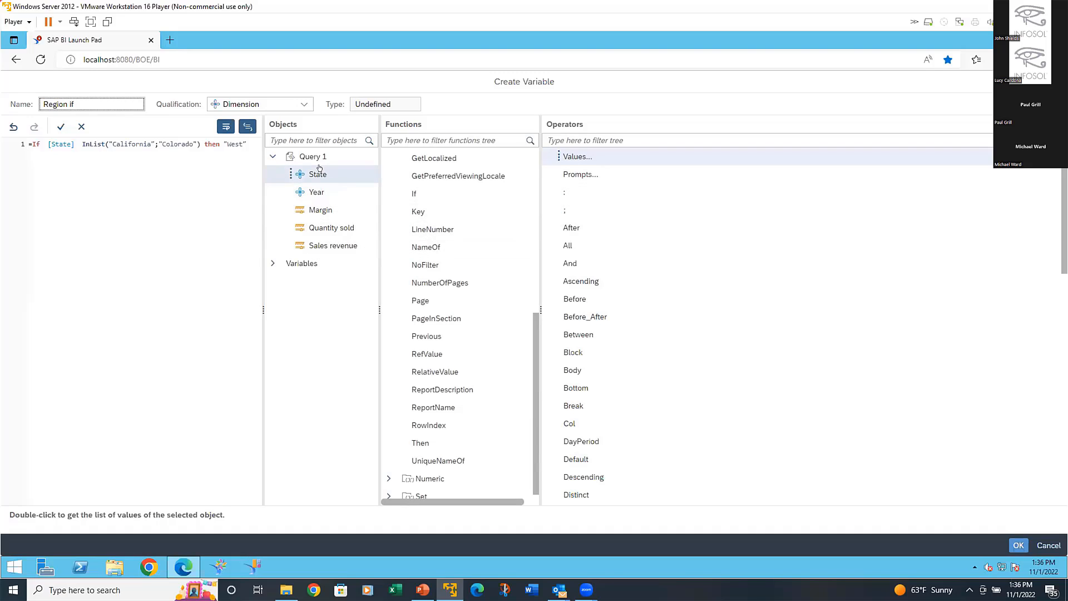
# Step: Expand the existing variables, validate the formula, and save the Region if variable
pyautogui.click(272, 262)
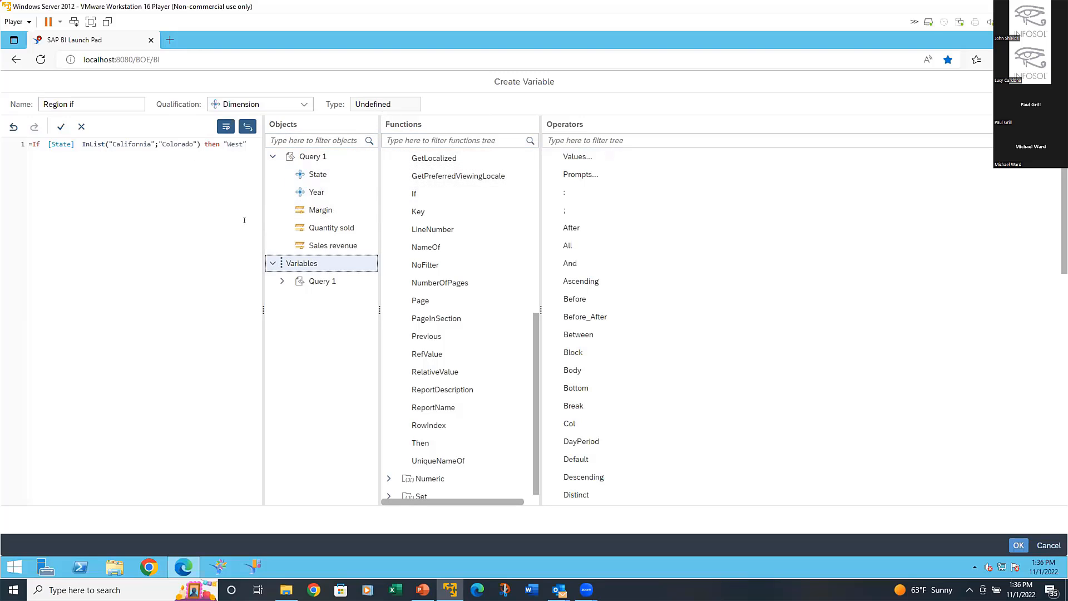
pyautogui.click(59, 125)
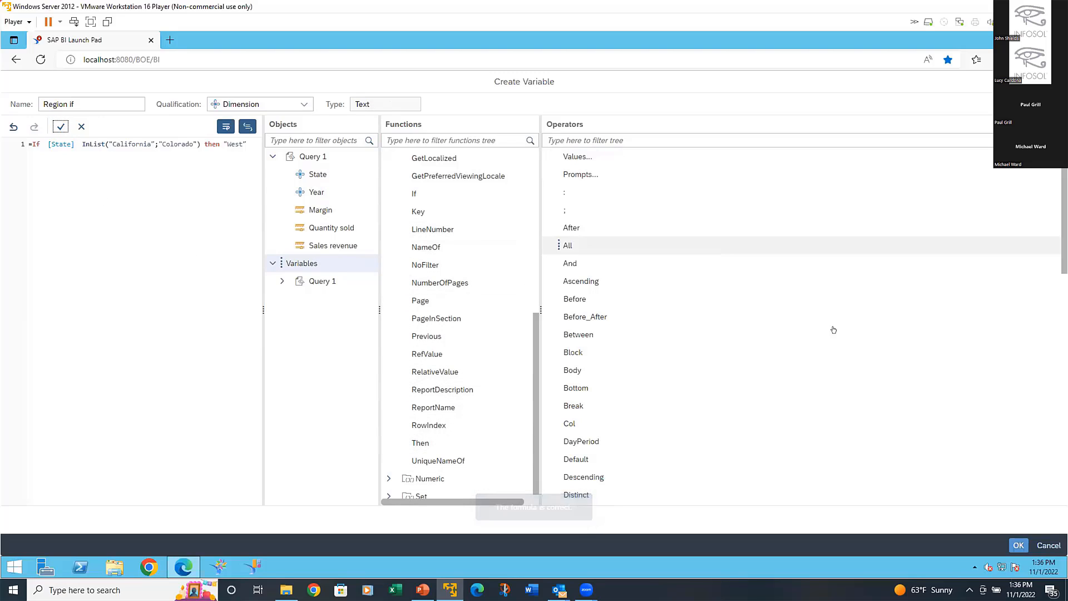
pyautogui.click(1018, 546)
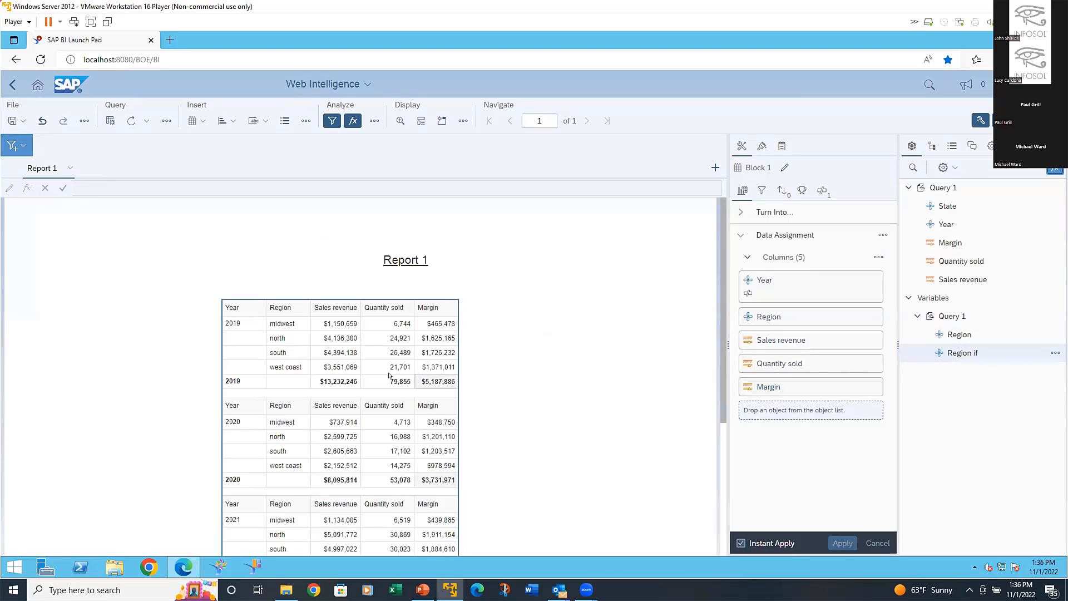
# Step: Remove the Region column from the report table, then display the whole table's data assignment
pyautogui.click(290, 338)
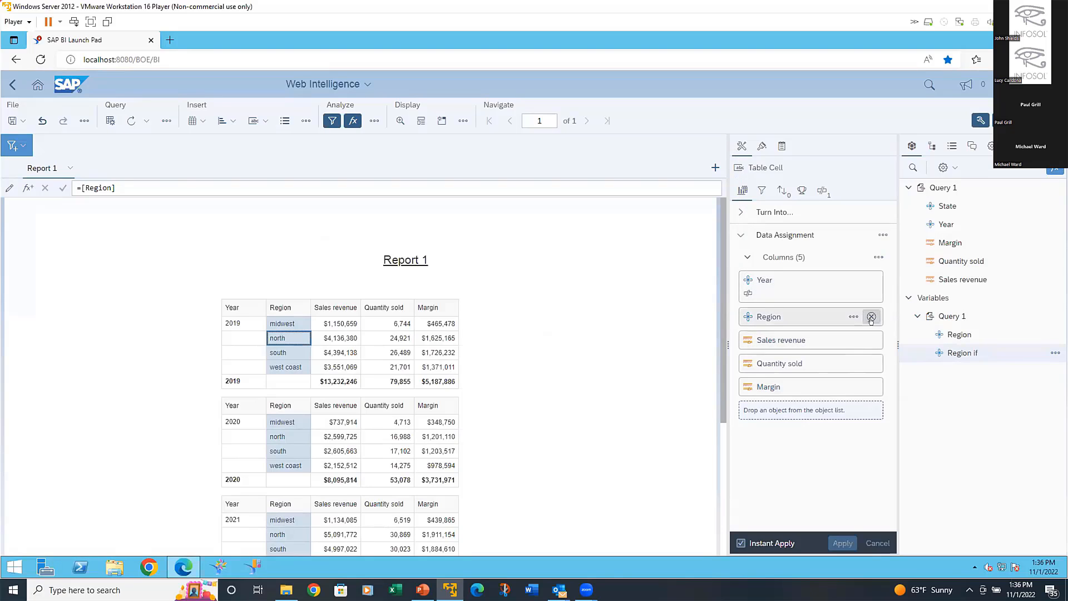
pyautogui.click(870, 315)
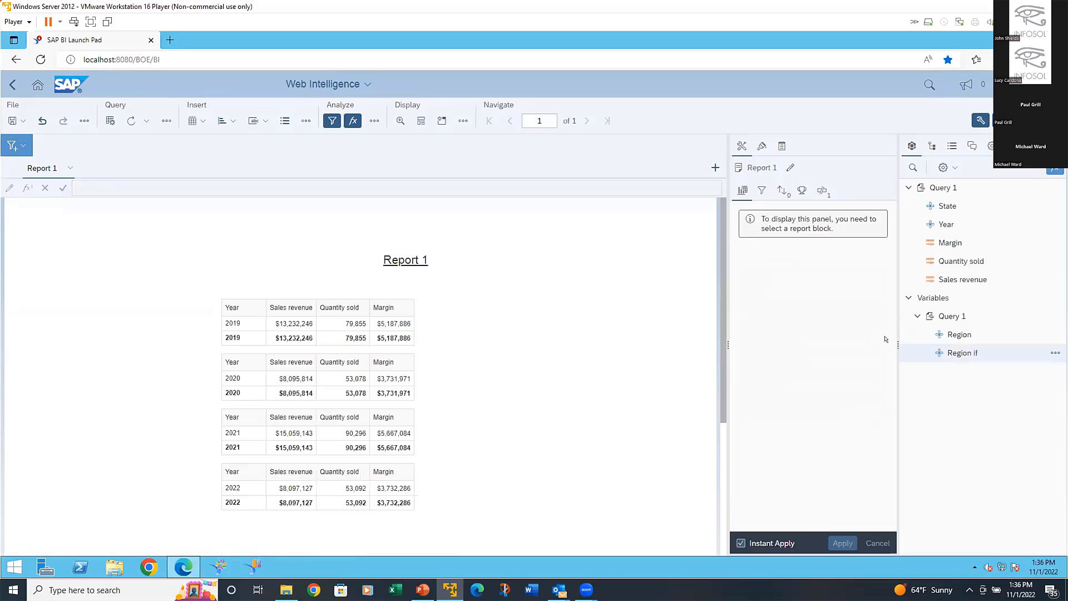
pyautogui.click(390, 301)
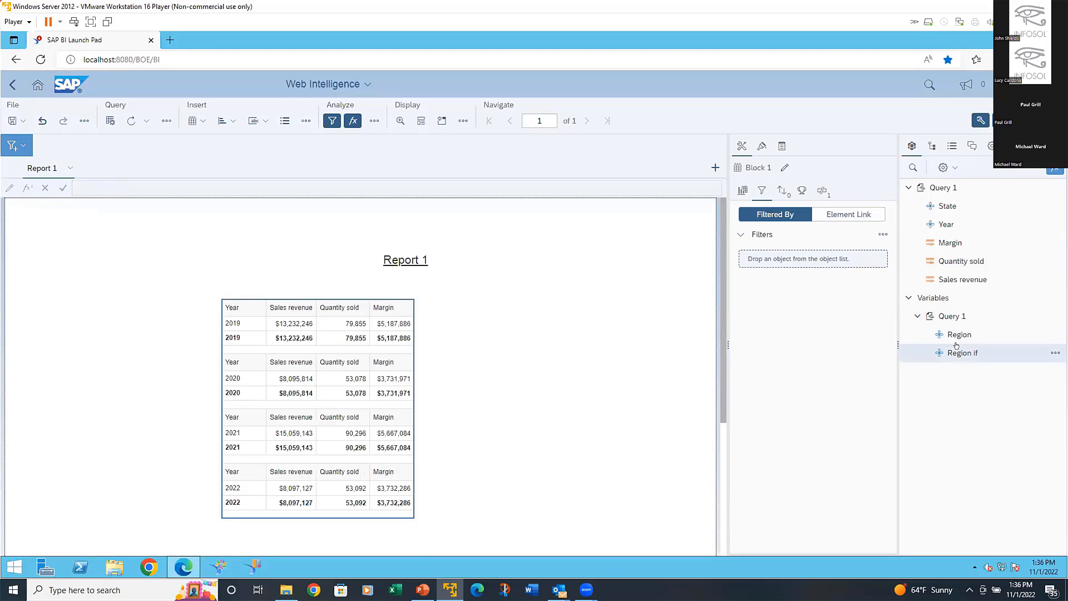
pyautogui.click(741, 189)
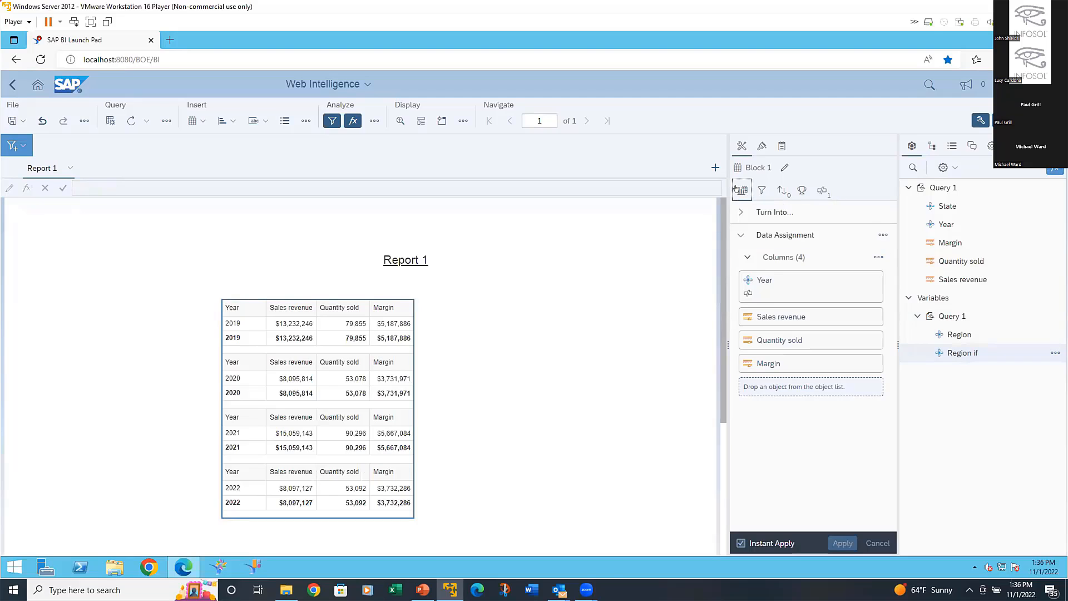
# Step: Add the Region if variable to the report table's columns after Year and review the regrouped rows
pyautogui.moveTo(927, 353); pyautogui.dragTo(794, 302)
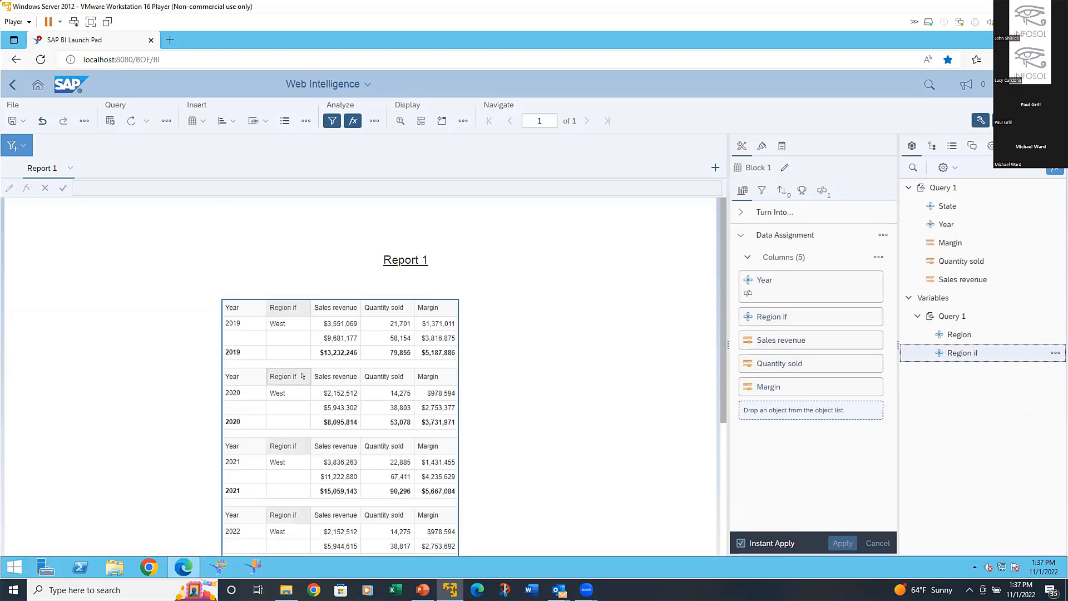
pyautogui.scroll(-3, 303, 390)
pyautogui.scroll(3, 308, 407)
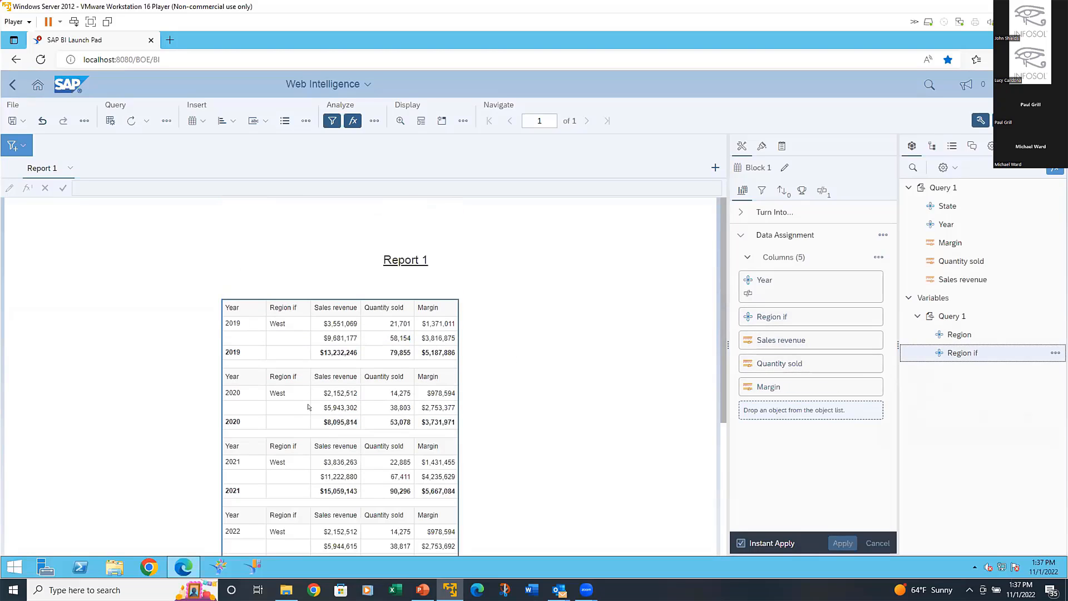
pyautogui.scroll(-1, 334, 398)
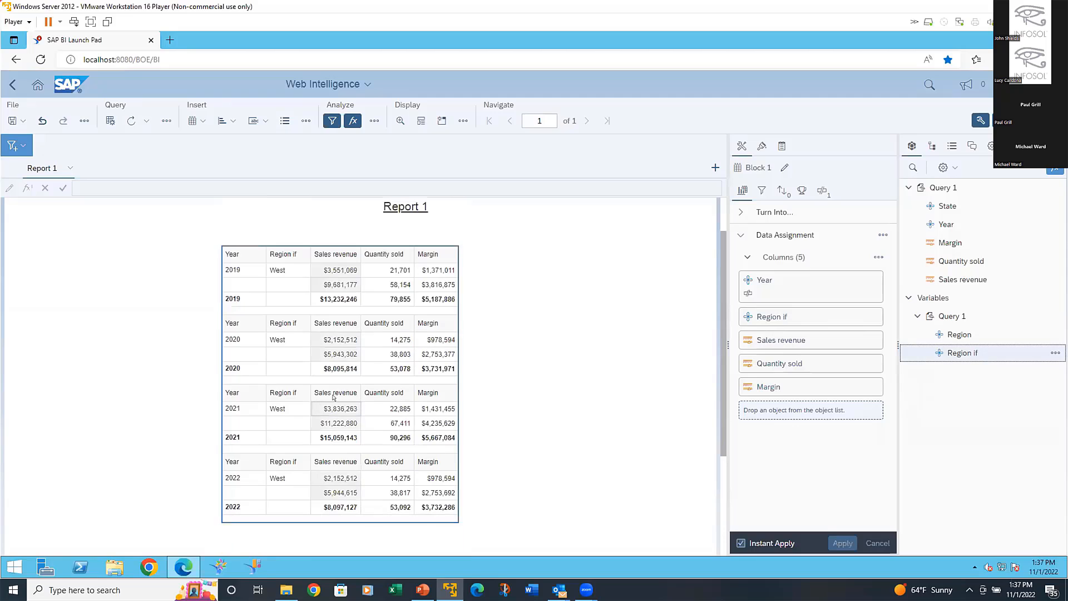
pyautogui.scroll(1, 336, 394)
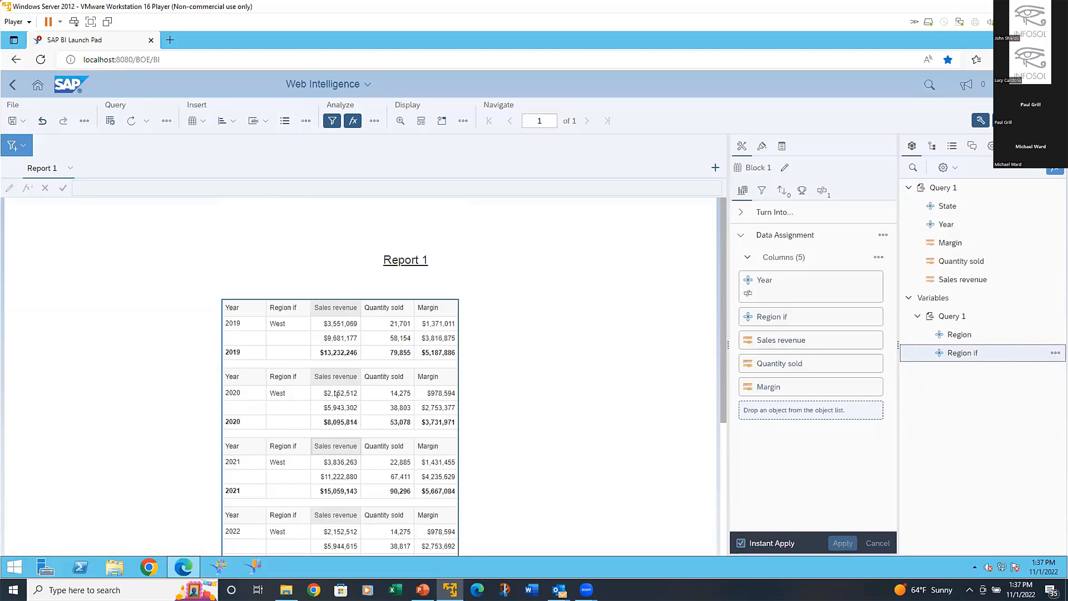
pyautogui.click(337, 393)
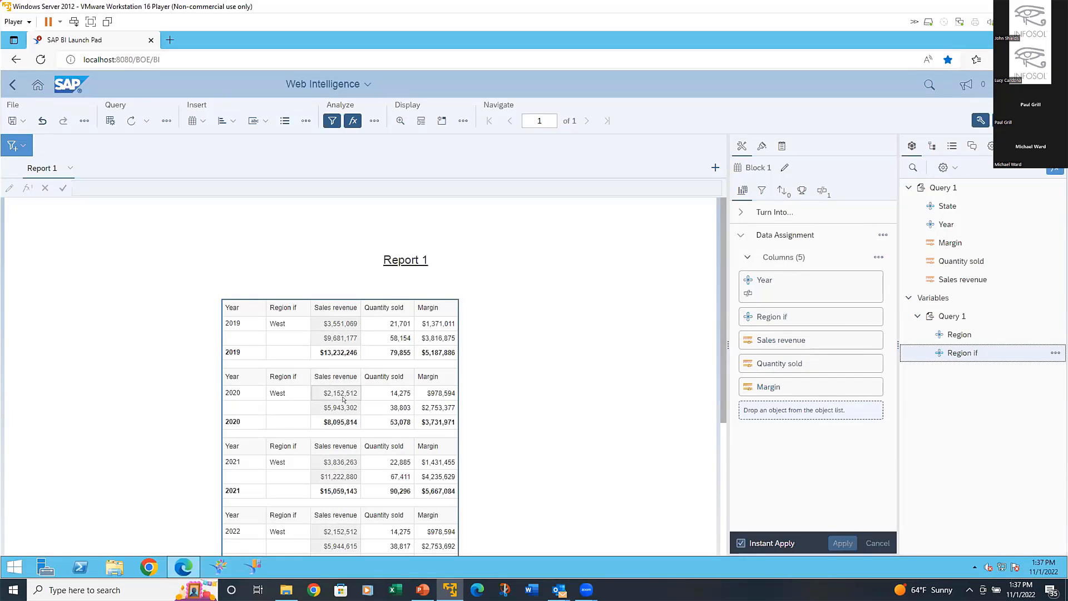
pyautogui.click(459, 364)
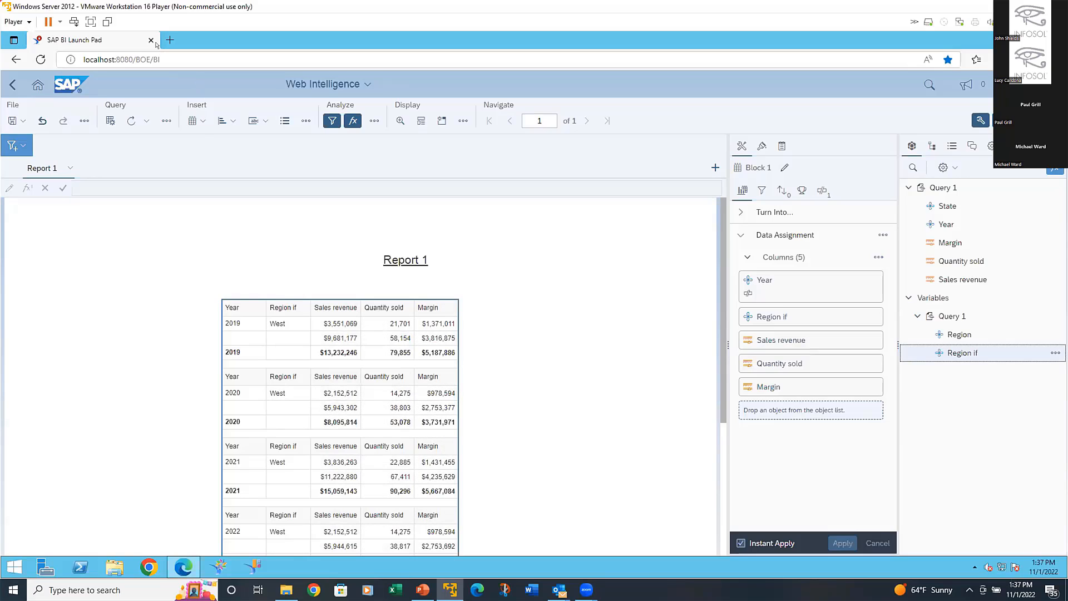
# Step: Open the random number document from the Demo 1 folder in Personal Folders
pyautogui.click(35, 84)
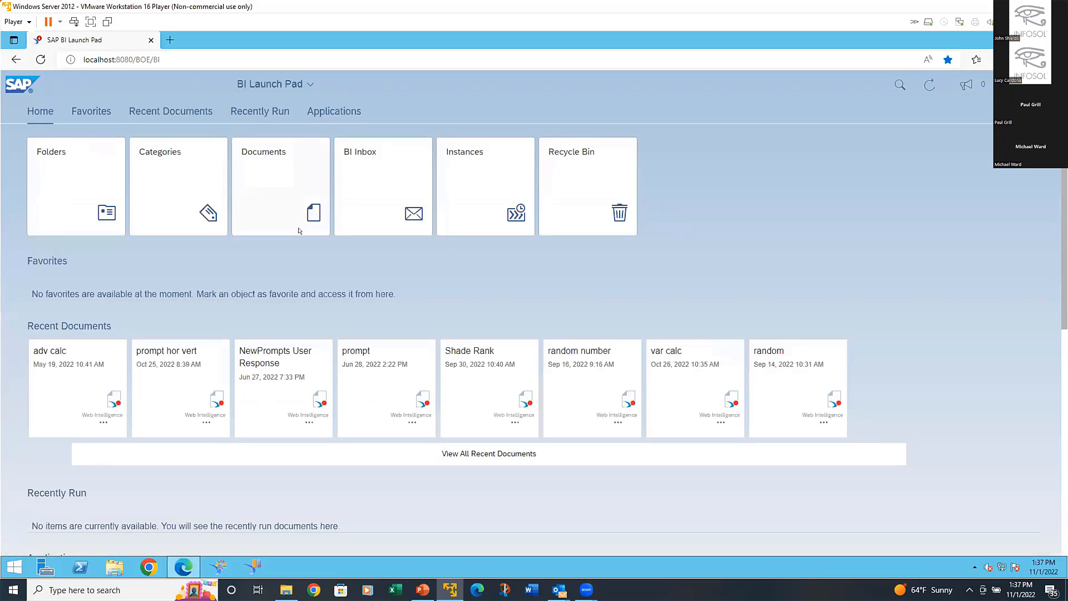
pyautogui.click(86, 186)
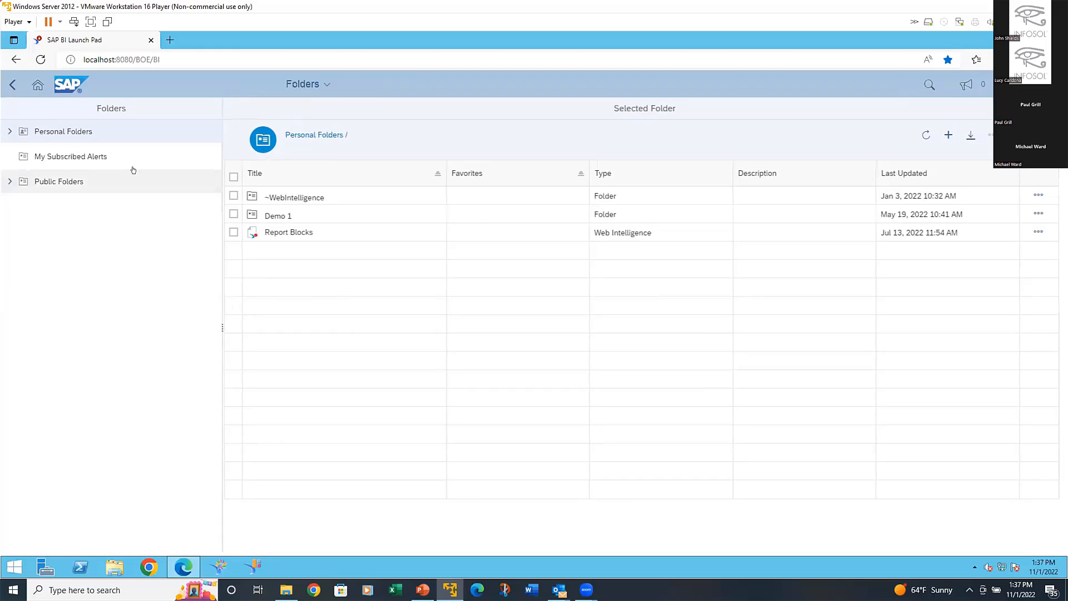
pyautogui.click(266, 213)
pyautogui.doubleClick(266, 213)
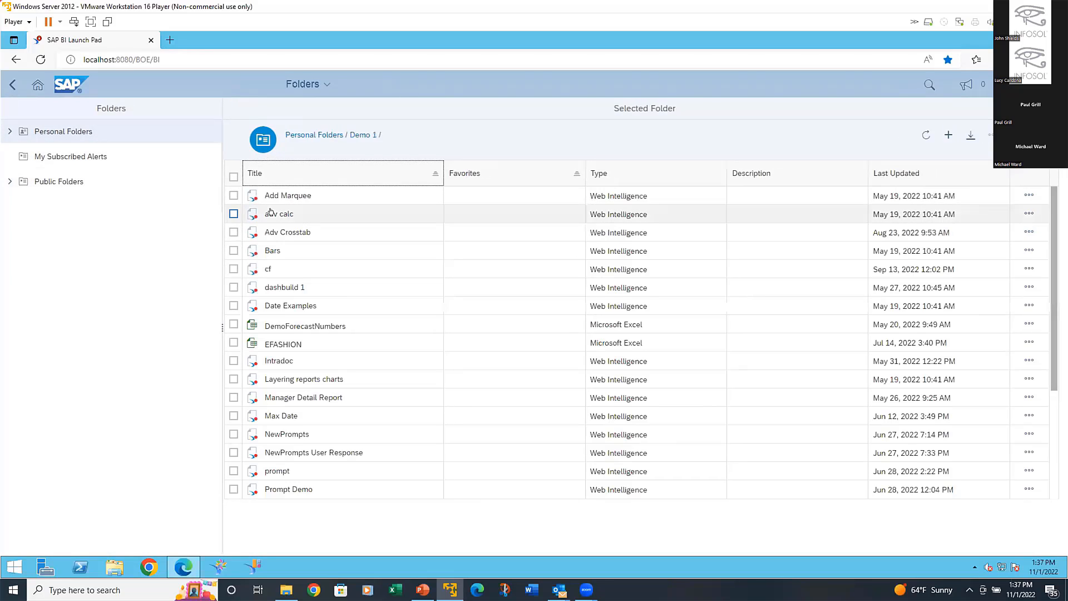
pyautogui.scroll(-3, 456, 434)
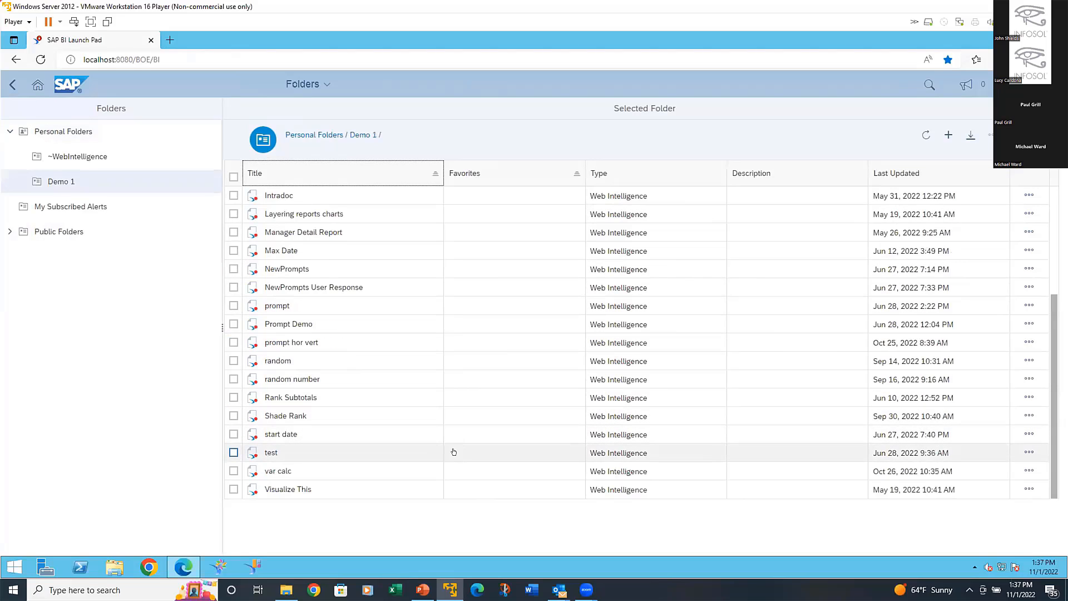
pyautogui.scroll(3, 456, 442)
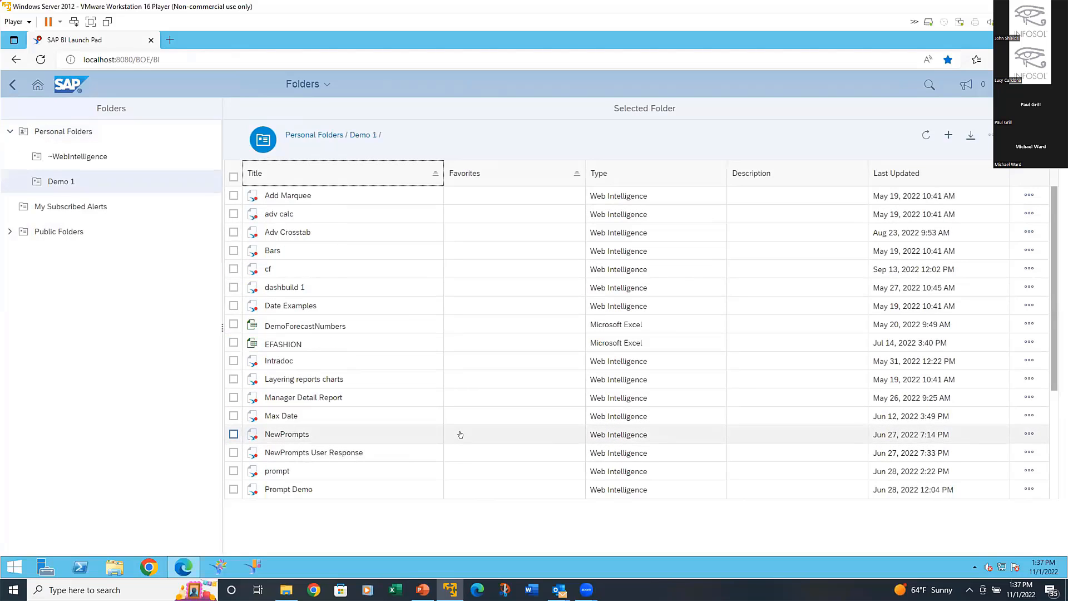
pyautogui.scroll(-2, 452, 420)
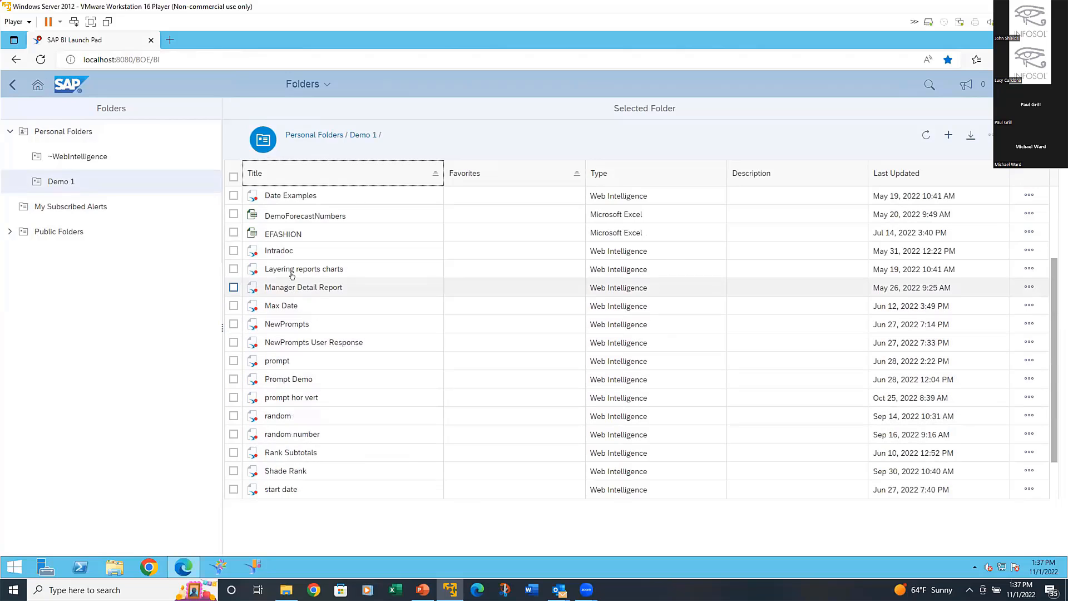
pyautogui.scroll(1, 313, 259)
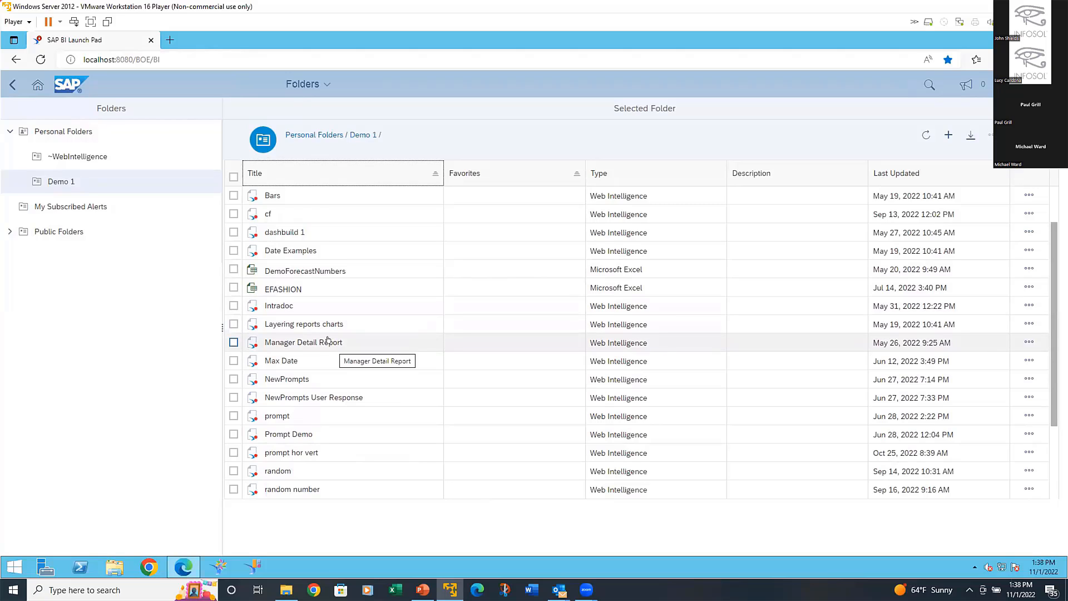
pyautogui.click(300, 489)
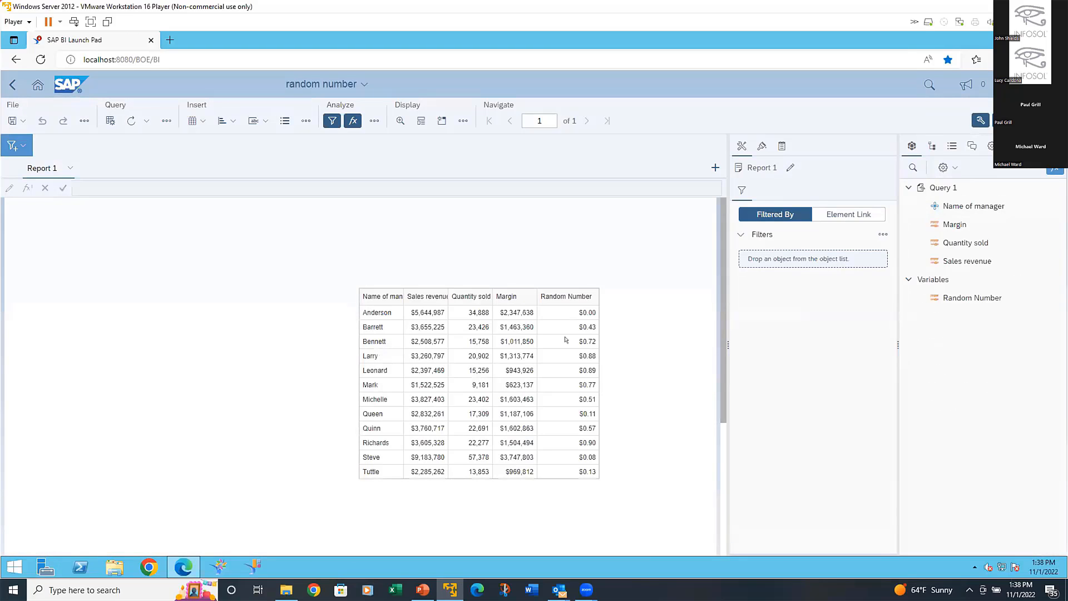
# Step: Examine the Random Number variable's formula in a wider formula area, close the editor, and refresh the document's data
pyautogui.click(557, 322)
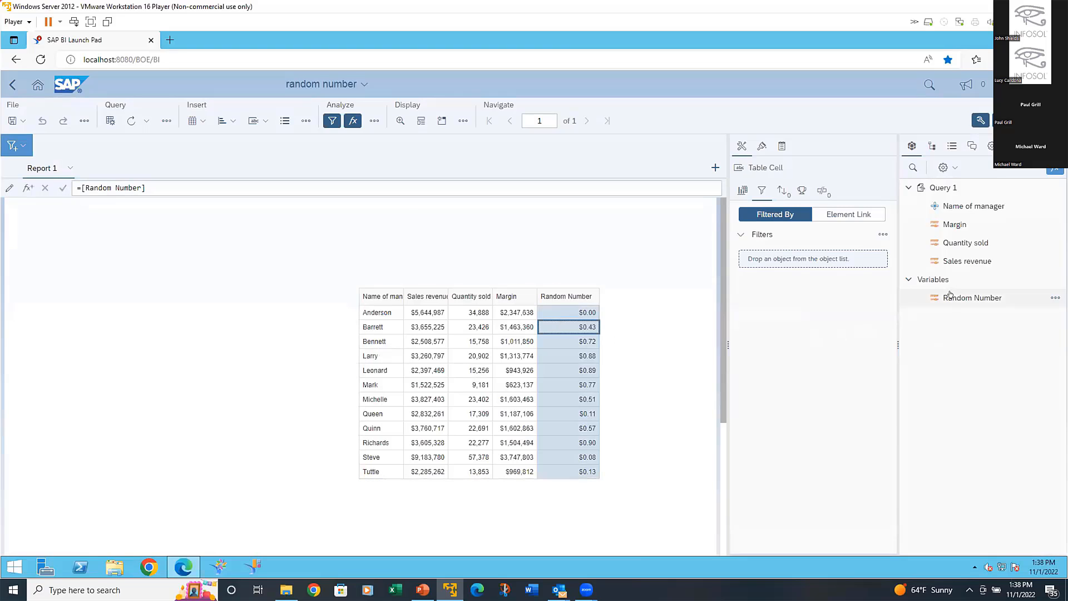
pyautogui.moveTo(943, 300)
pyautogui.click(1048, 299)
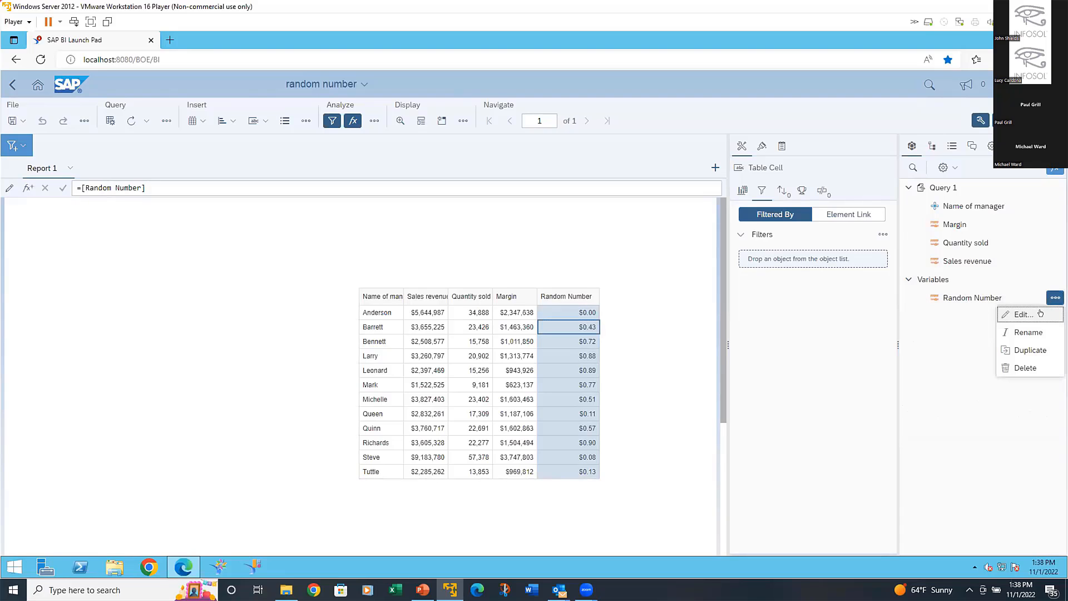
pyautogui.click(1020, 312)
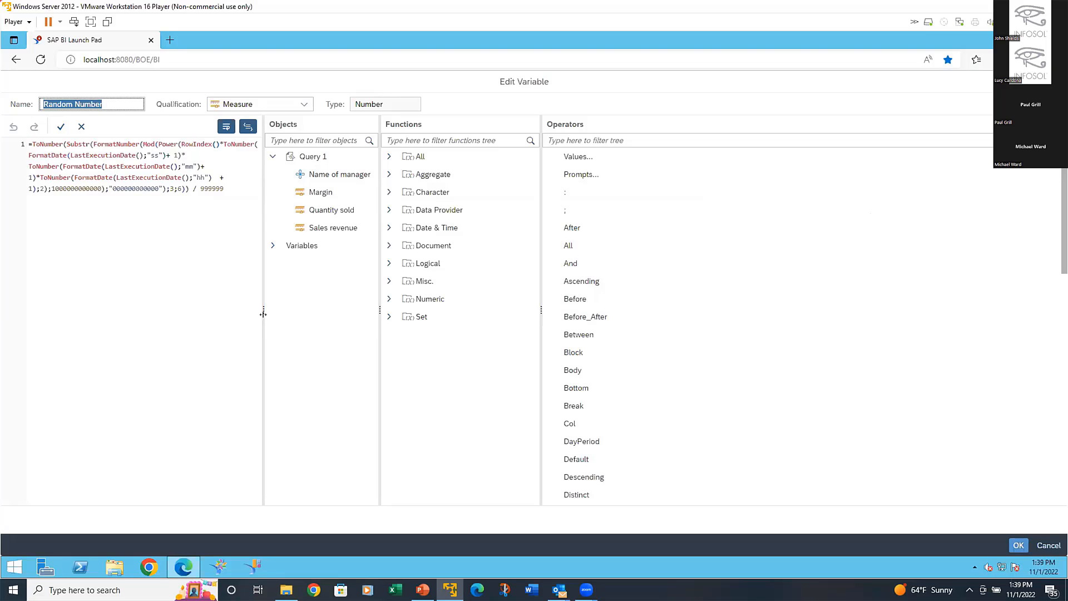
pyautogui.moveTo(255, 306); pyautogui.dragTo(265, 307)
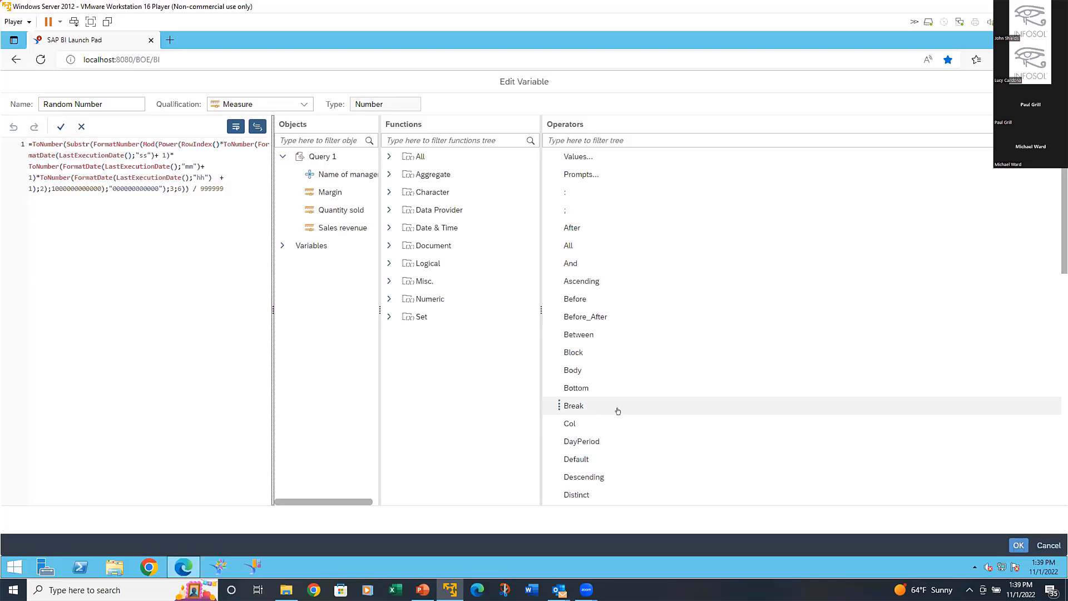
pyautogui.click(1016, 544)
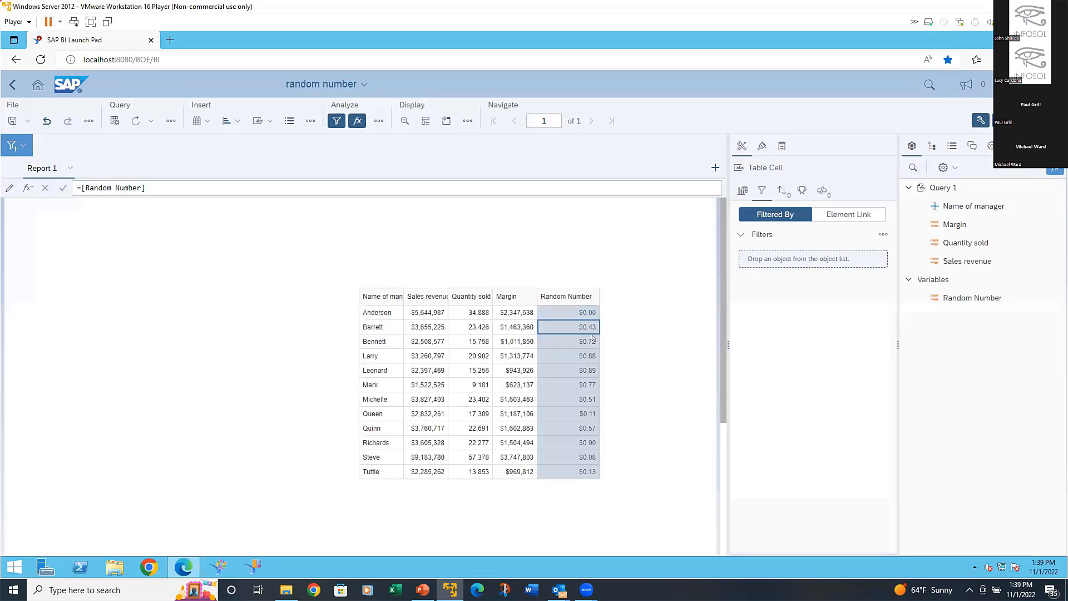
pyautogui.click(131, 115)
# Step: Close the random number document without saving its modifications and return to the open Web Intelligence document
pyautogui.click(361, 83)
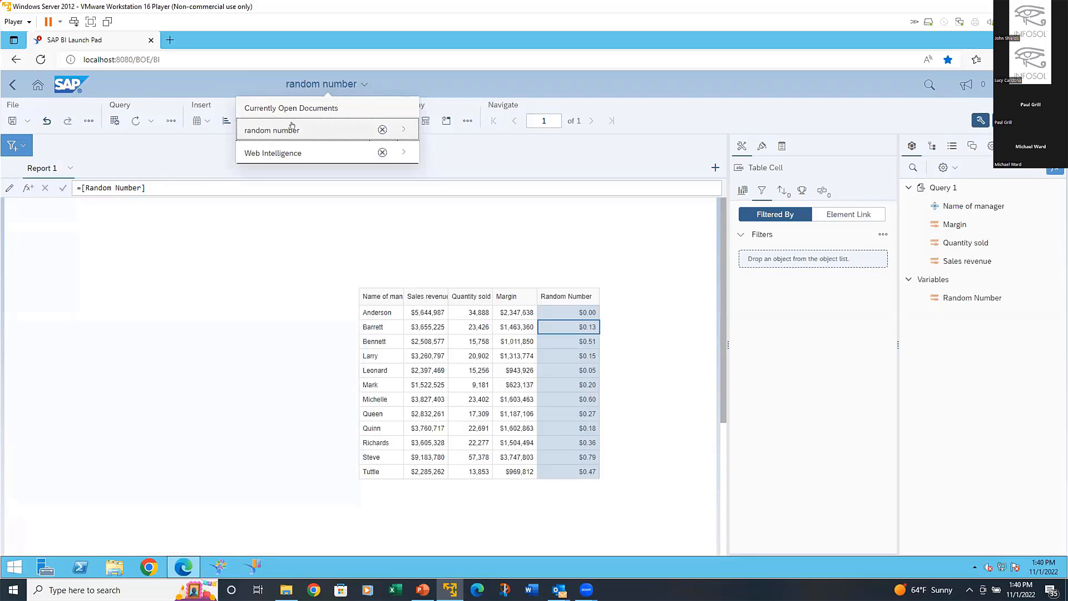
pyautogui.click(381, 129)
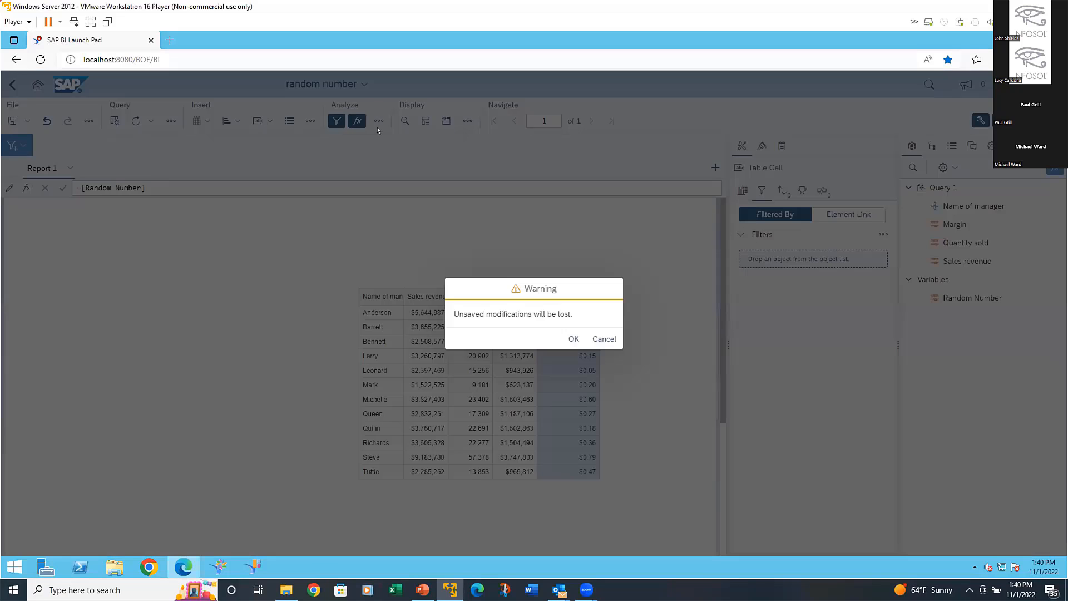
pyautogui.click(566, 338)
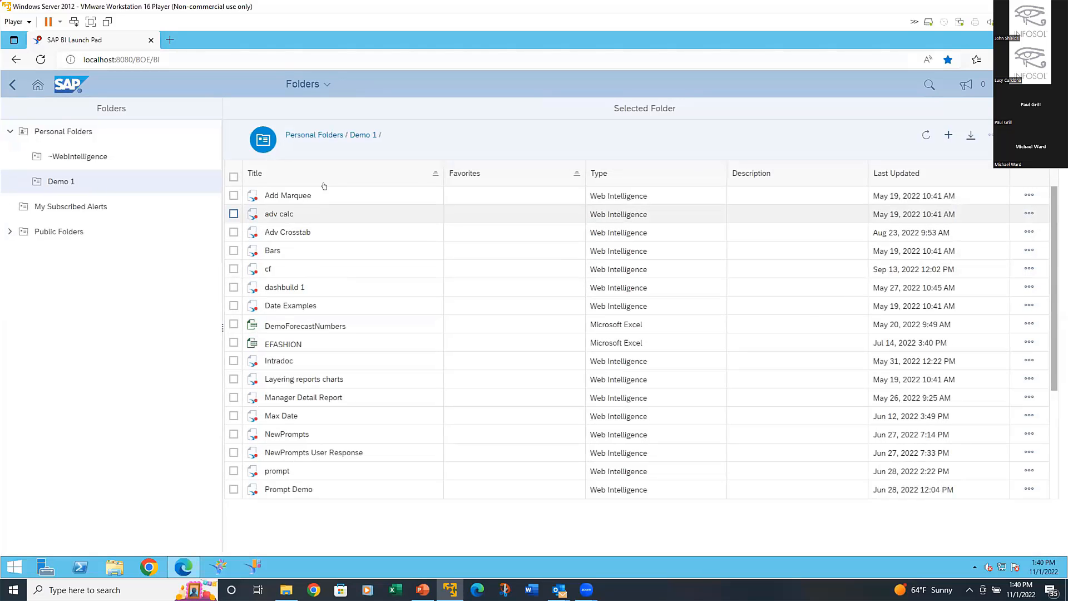
pyautogui.click(319, 80)
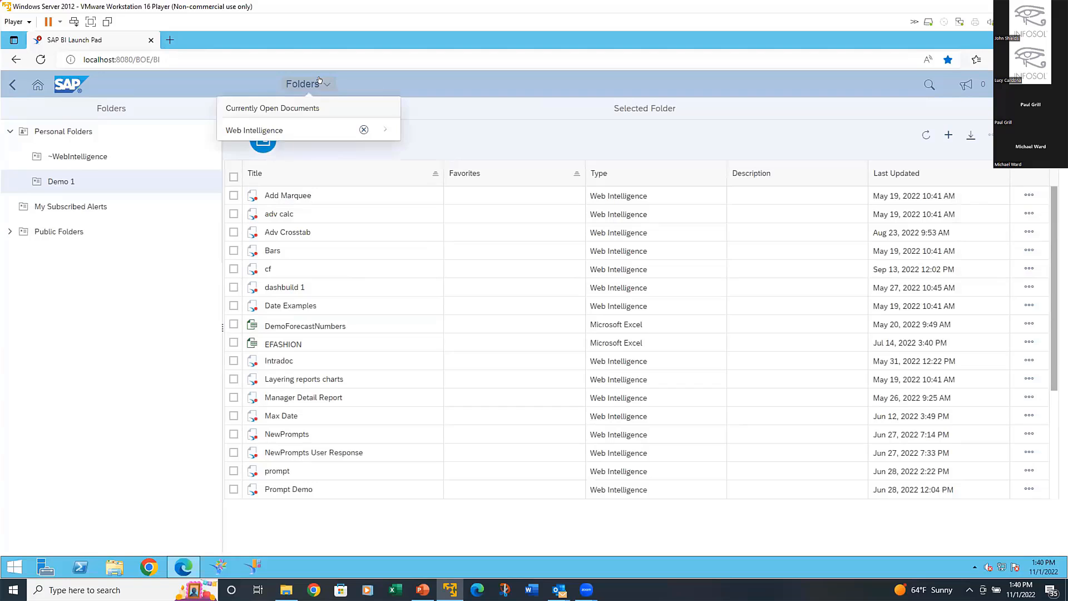
pyautogui.click(311, 128)
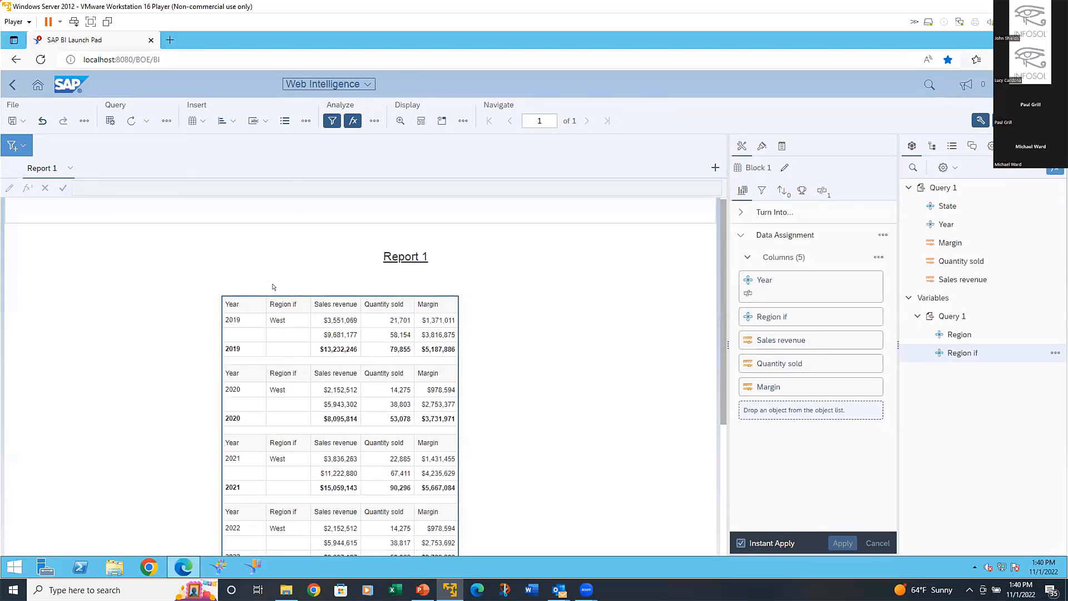
# Step: Remove Region if from the report table and add State to the columns after Year
pyautogui.click(283, 315)
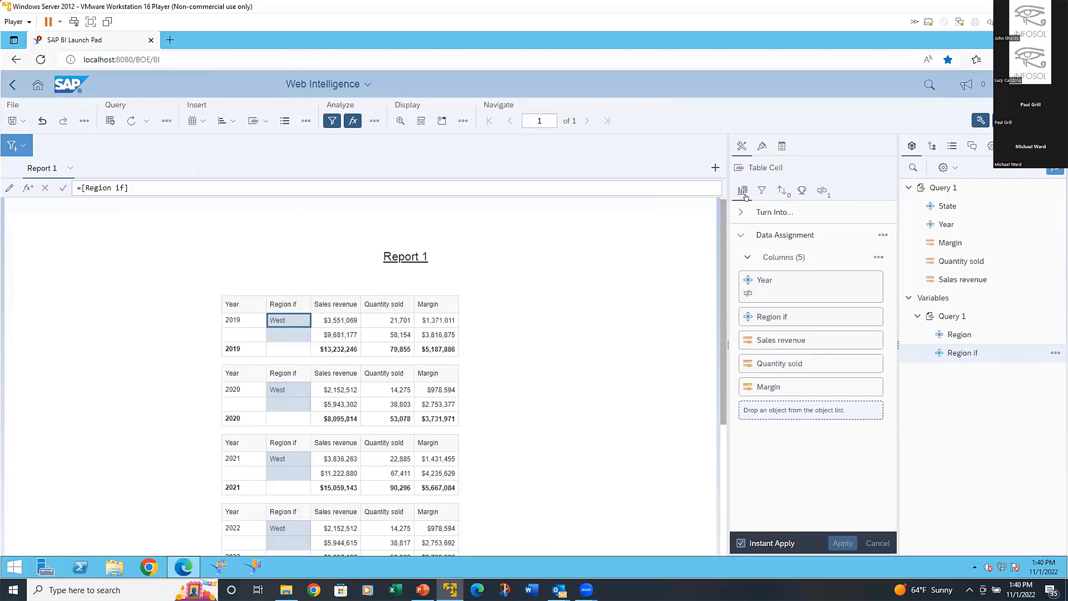
pyautogui.moveTo(825, 318)
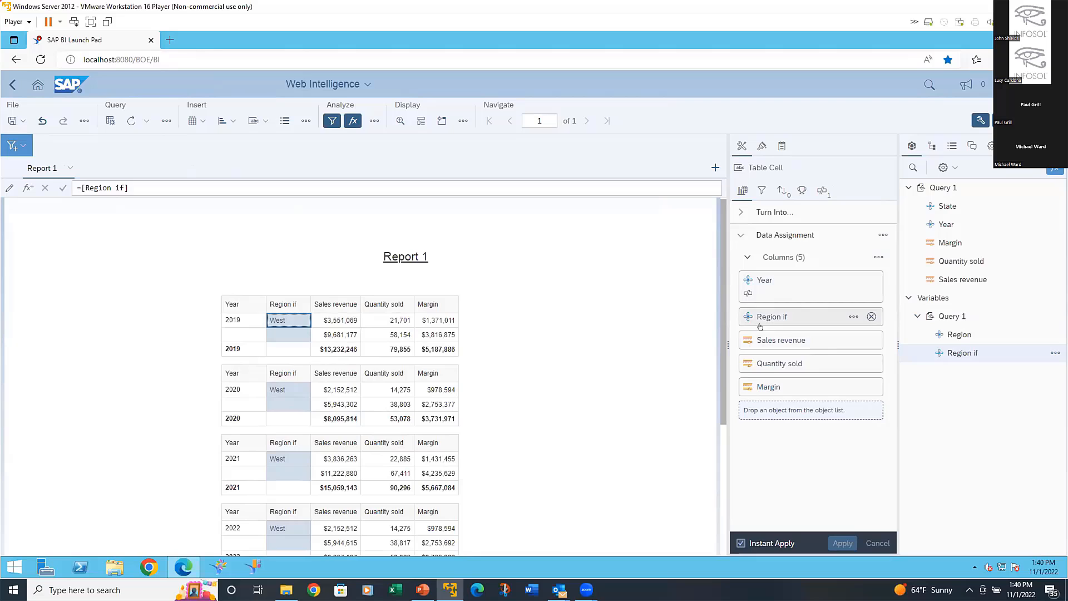
pyautogui.click(864, 316)
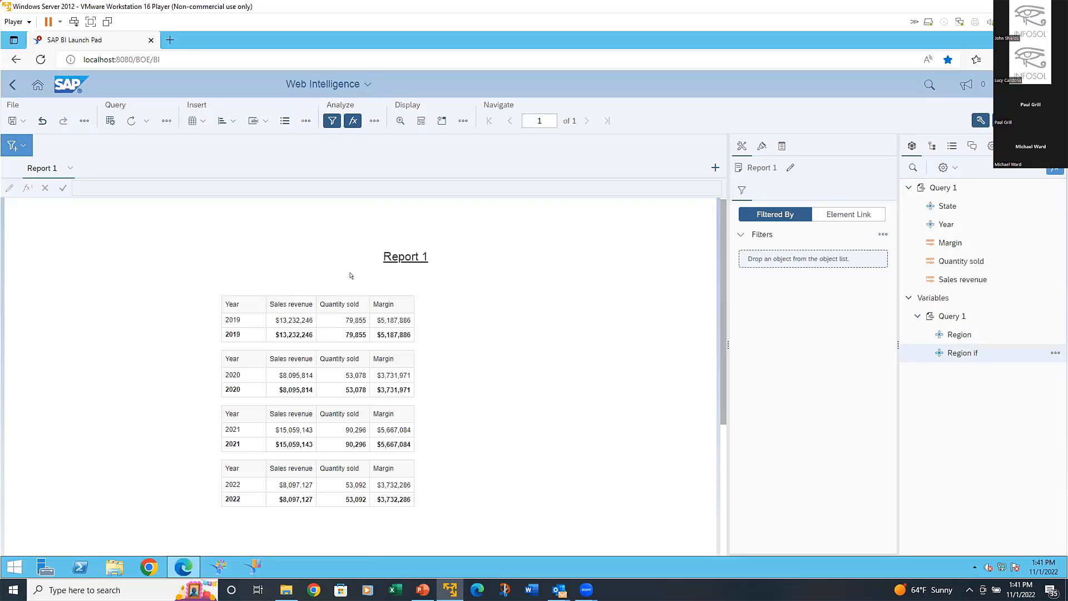
pyautogui.click(345, 295)
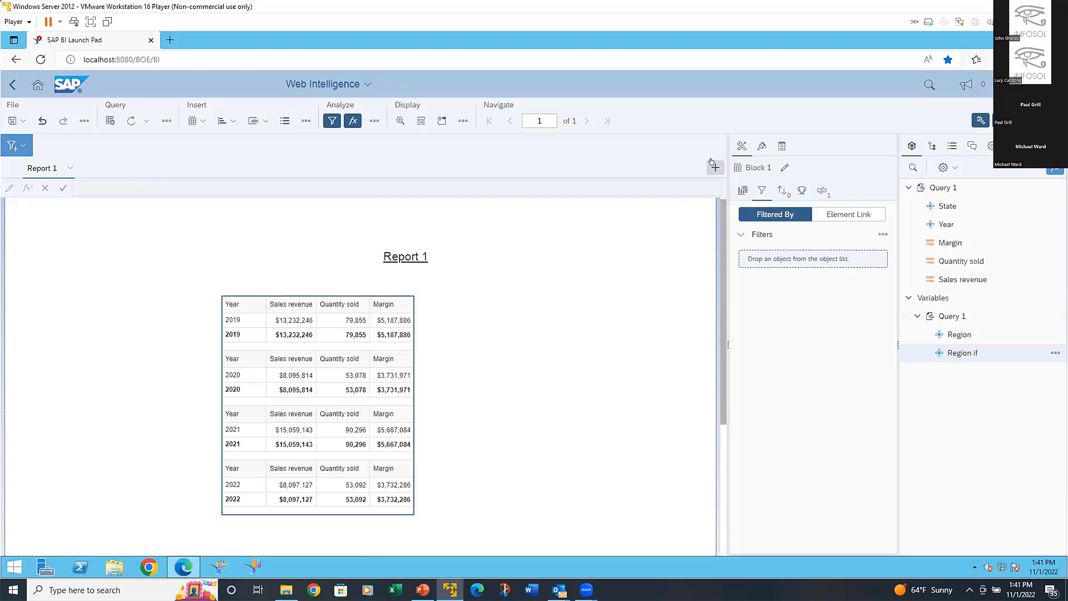
pyautogui.click(737, 190)
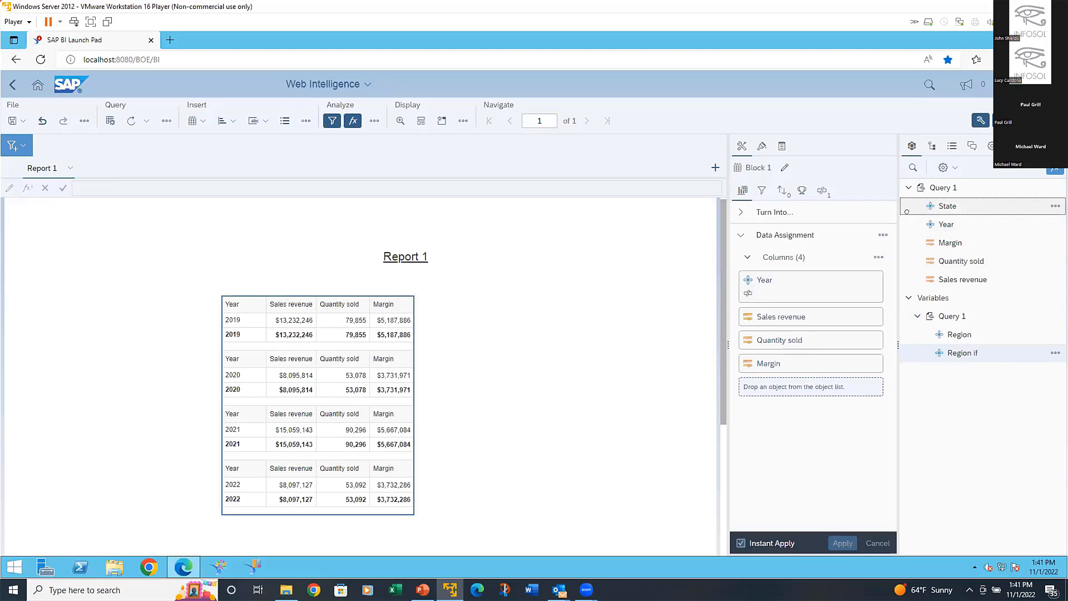
pyautogui.moveTo(933, 205); pyautogui.dragTo(778, 298)
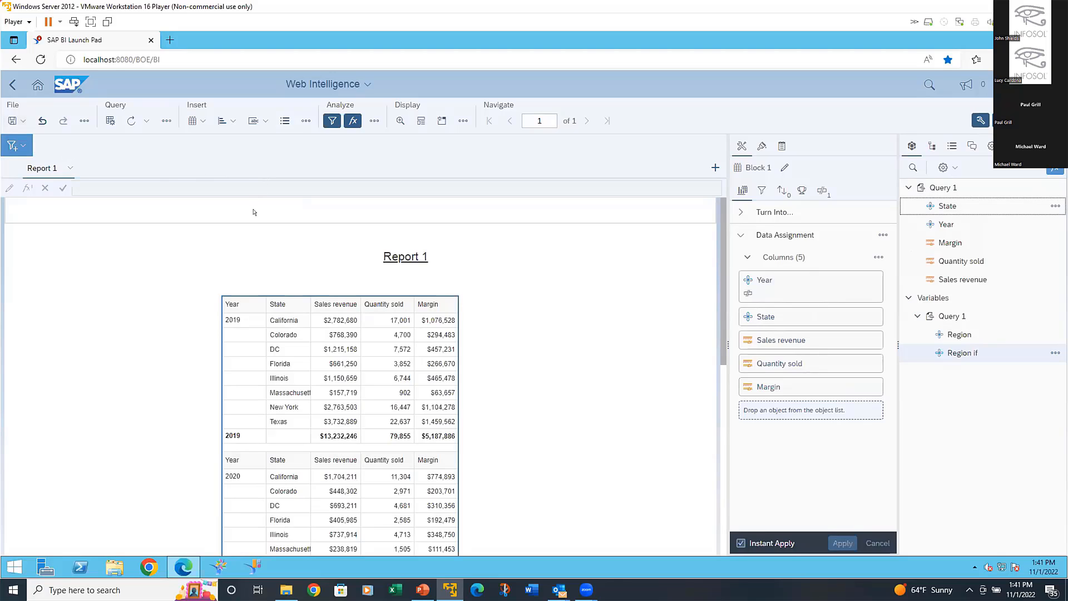
# Step: Open the adv calc document from the Demo 1 personal folder and display its Report 2 a
pyautogui.click(35, 81)
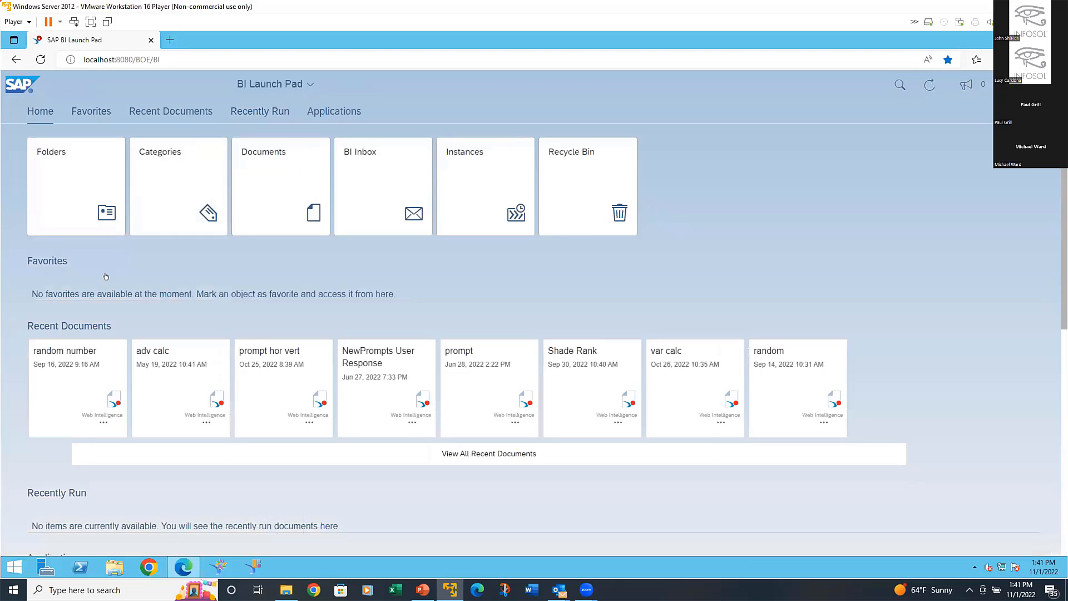
pyautogui.click(78, 178)
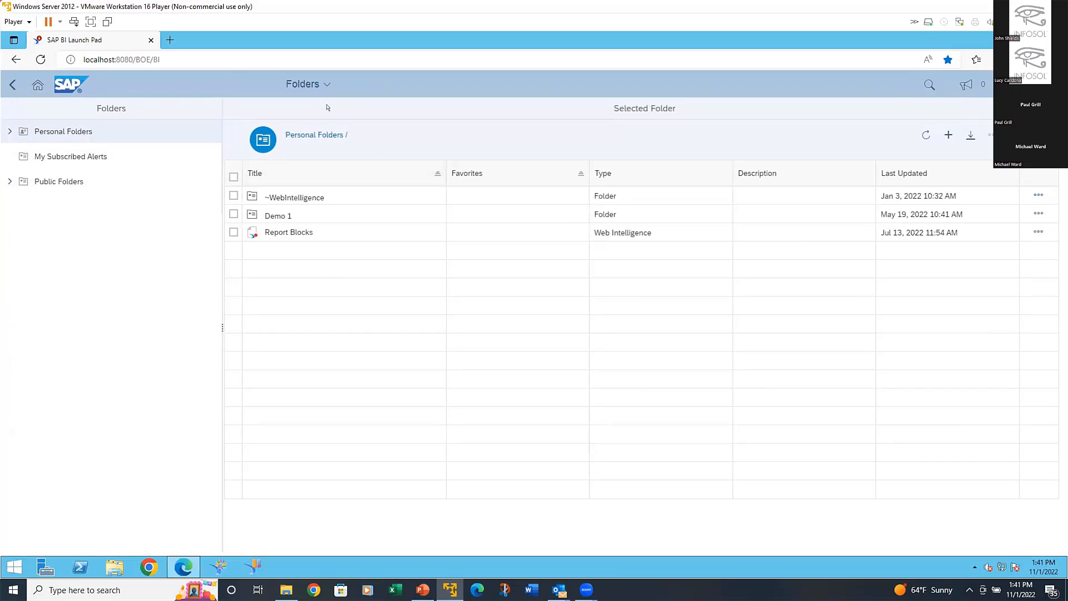
pyautogui.click(282, 214)
pyautogui.click(292, 213)
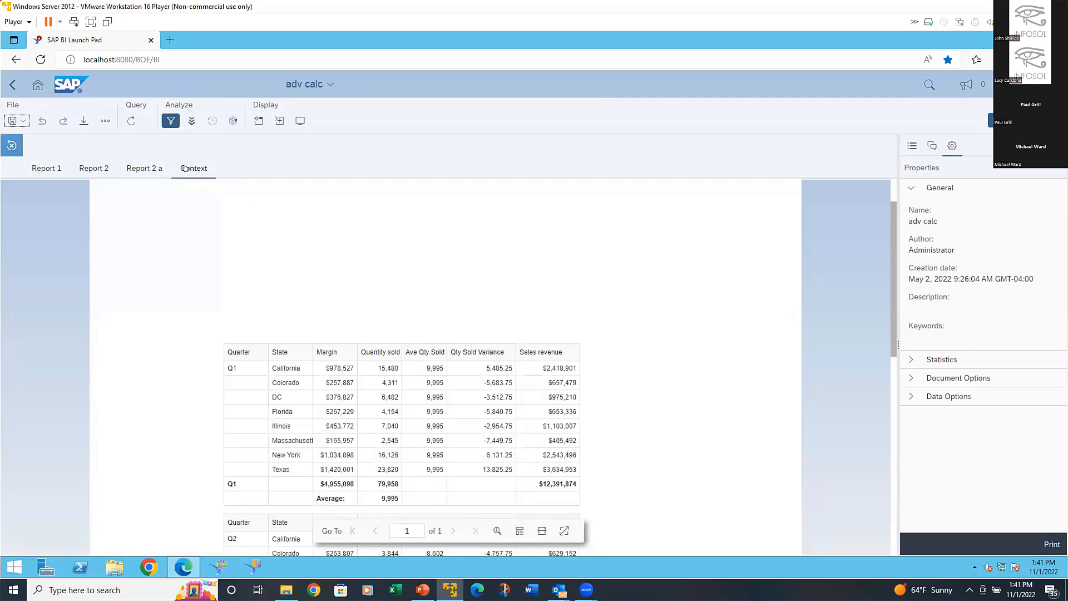
pyautogui.click(141, 163)
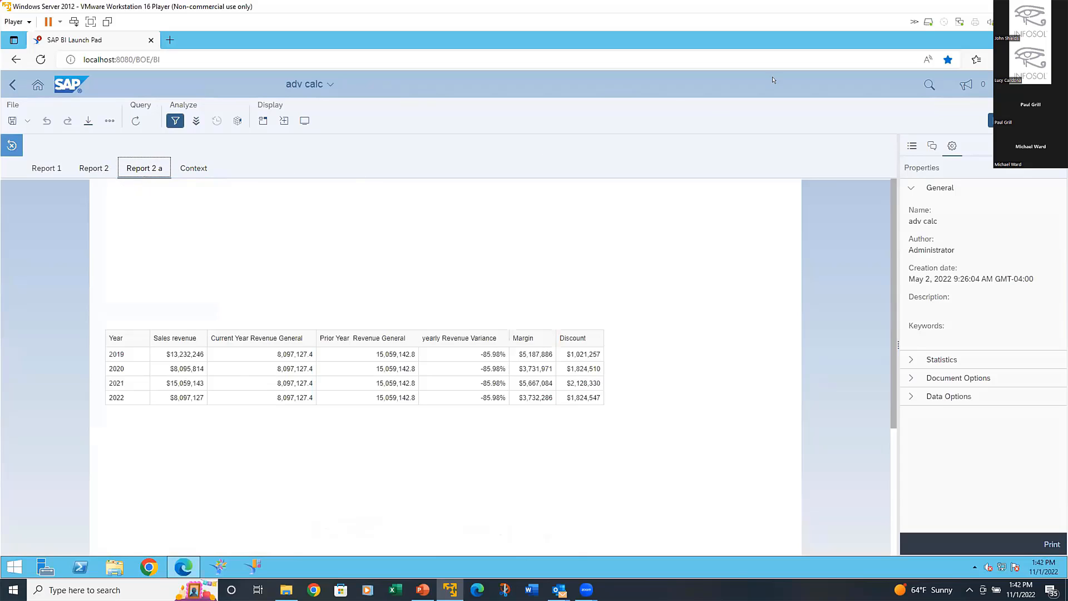
# Step: Close the adv calc document and open the random number document from the recent documents in design mode
pyautogui.click(319, 82)
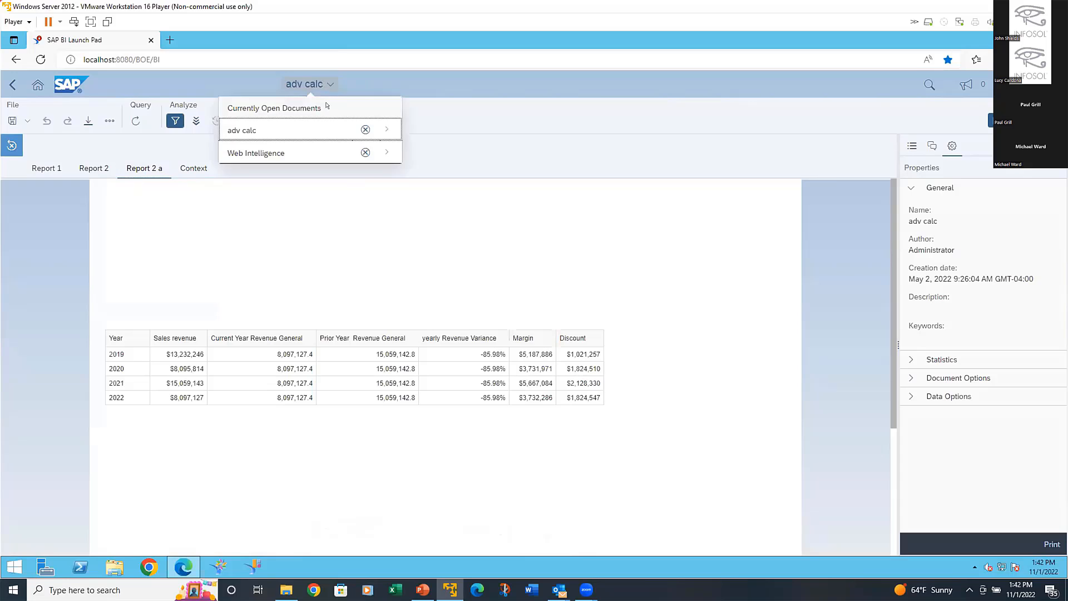
pyautogui.click(363, 130)
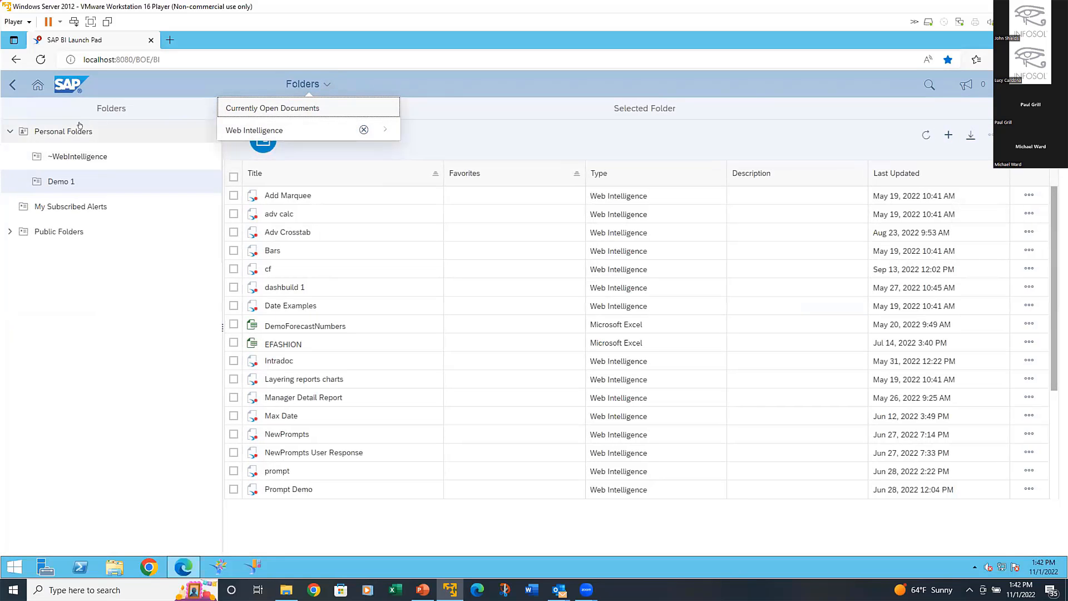
pyautogui.click(35, 80)
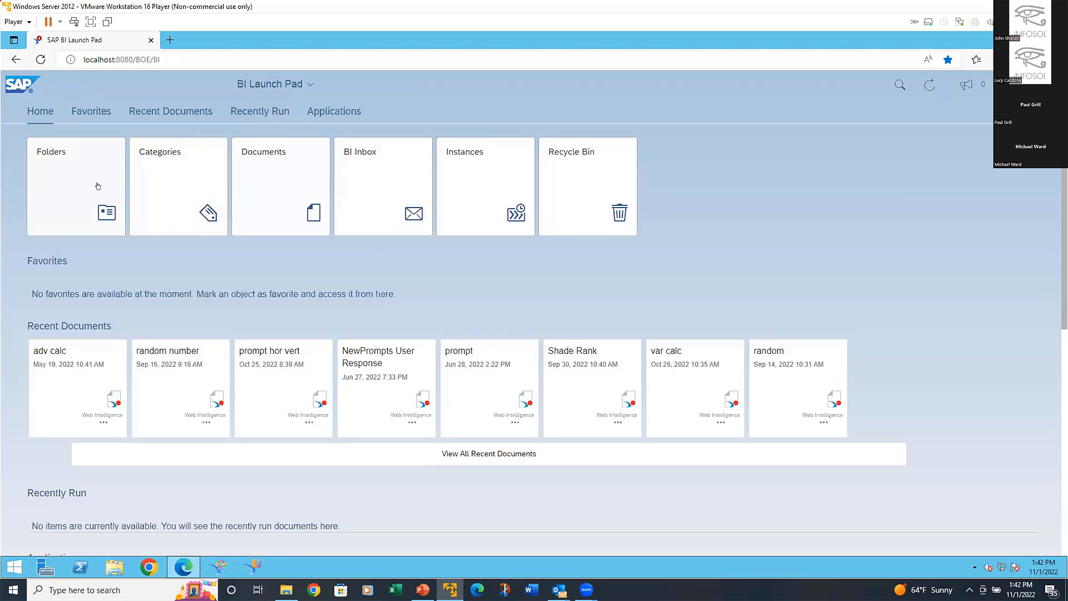
pyautogui.click(177, 356)
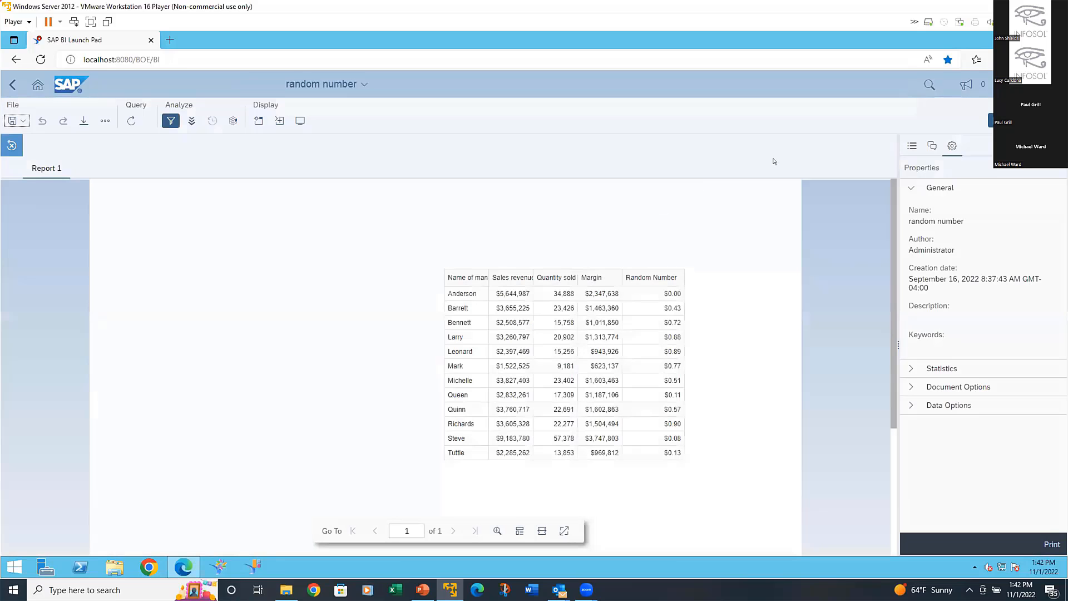
pyautogui.click(991, 121)
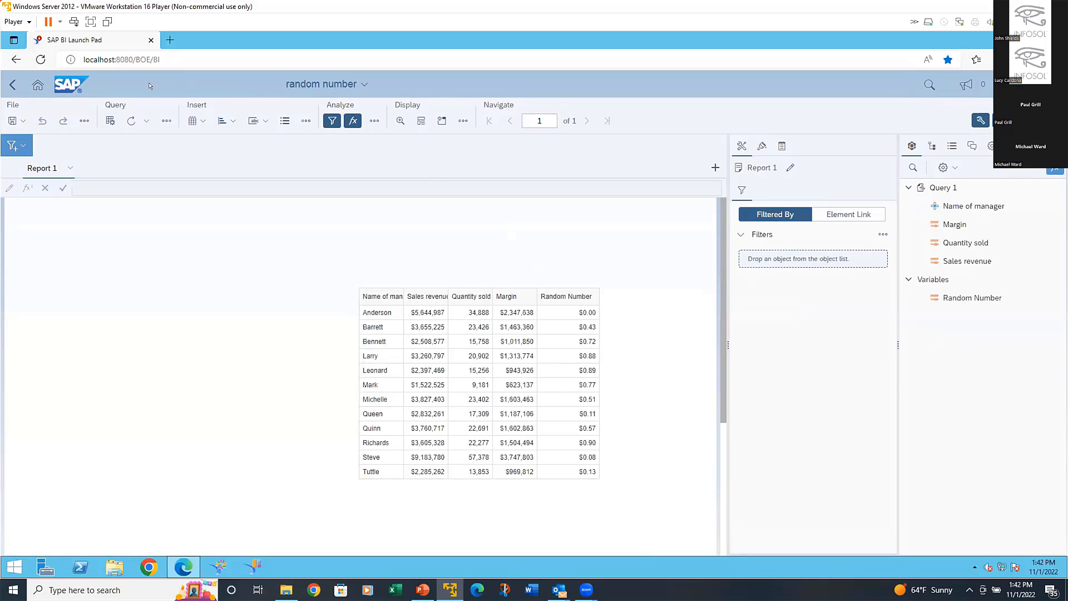
# Step: Refresh the random number document's data twice and return to the open Web Intelligence document
pyautogui.click(131, 121)
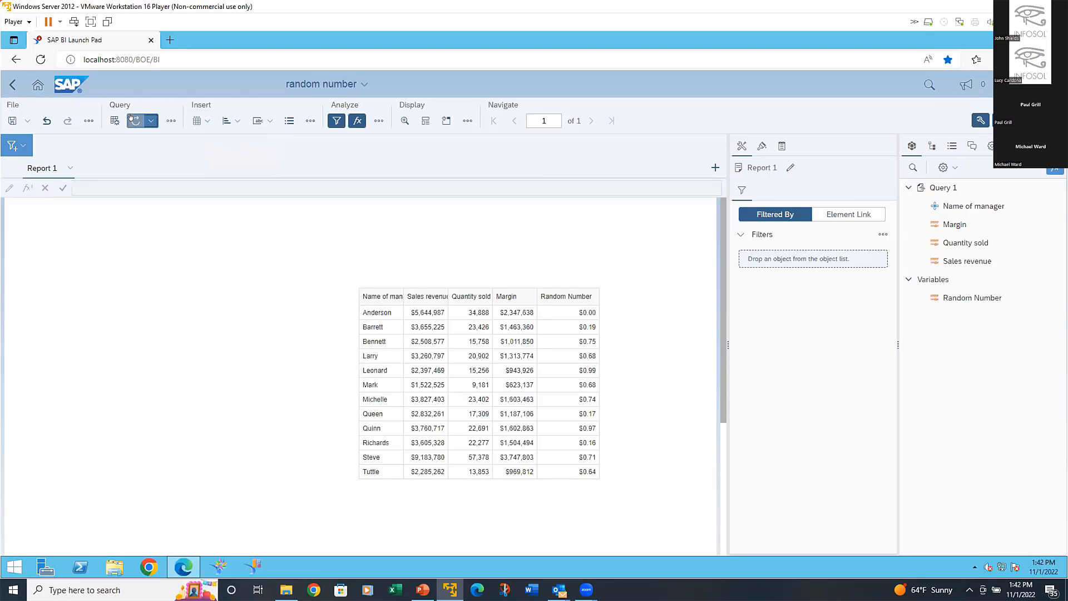
pyautogui.click(134, 121)
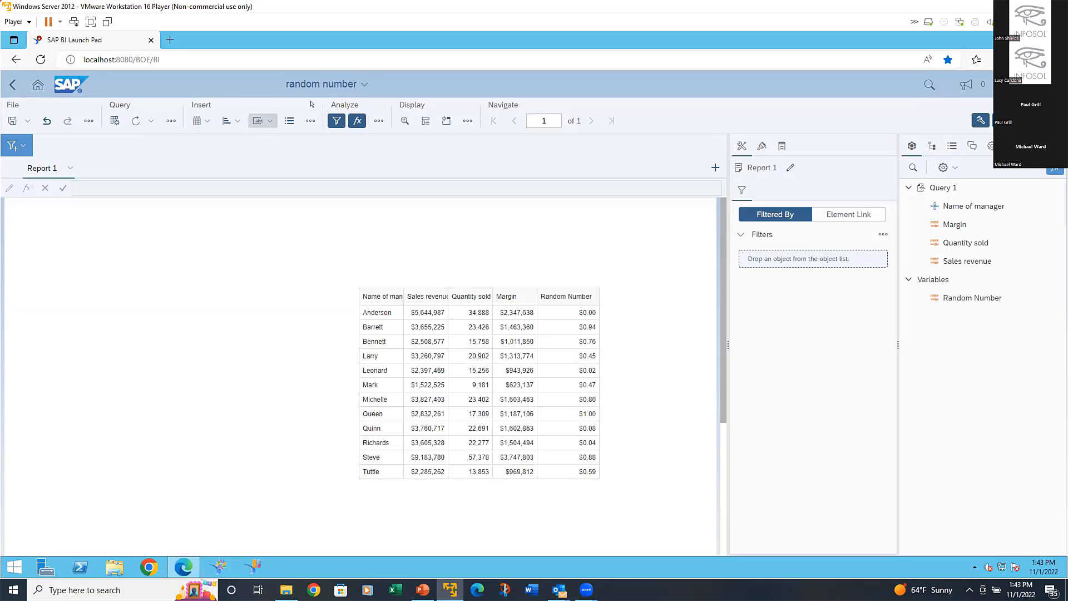
pyautogui.click(363, 81)
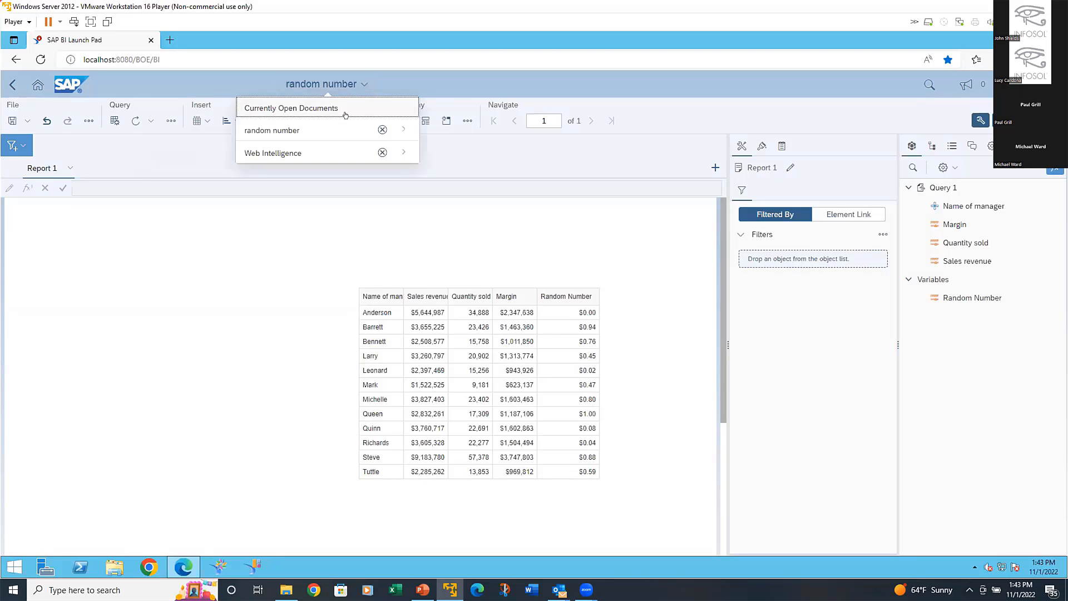
pyautogui.click(324, 153)
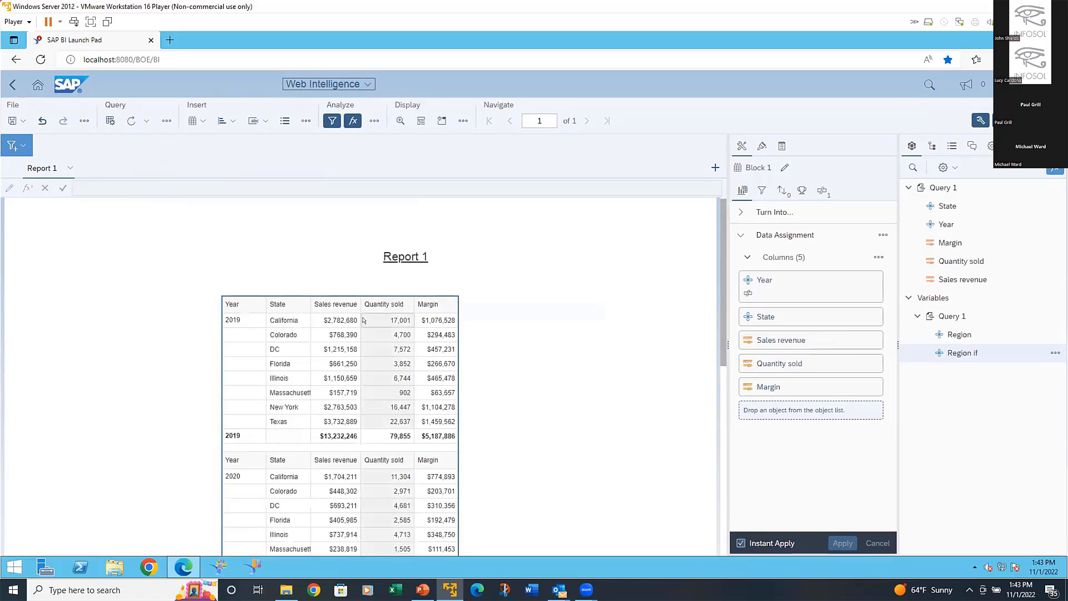
# Step: Review the footer calculation options available for the Quantity sold column in the report table
pyautogui.scroll(-1, 356, 317)
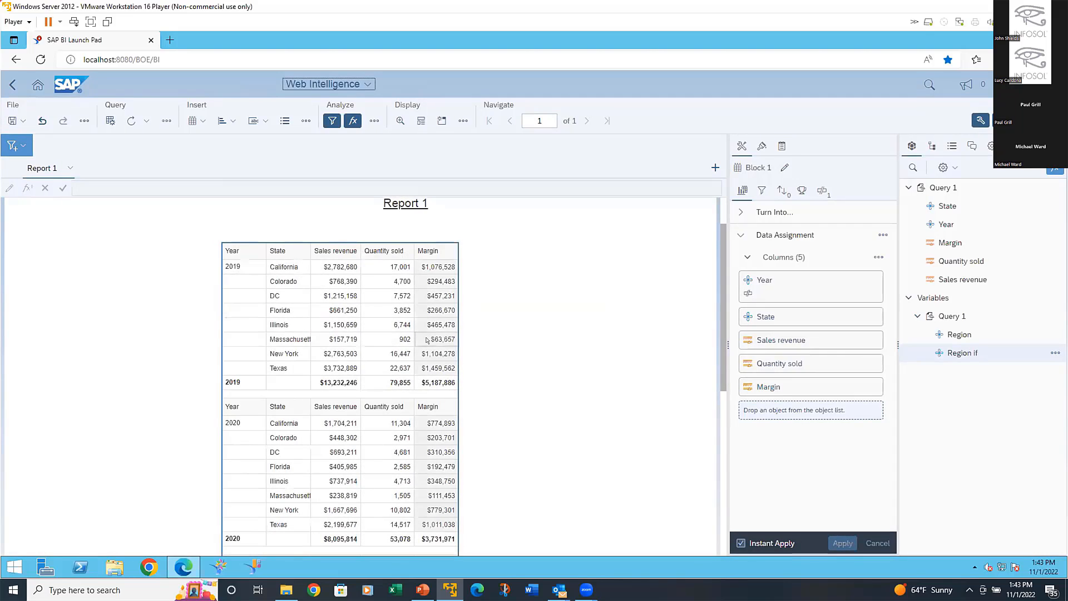
pyautogui.click(389, 338)
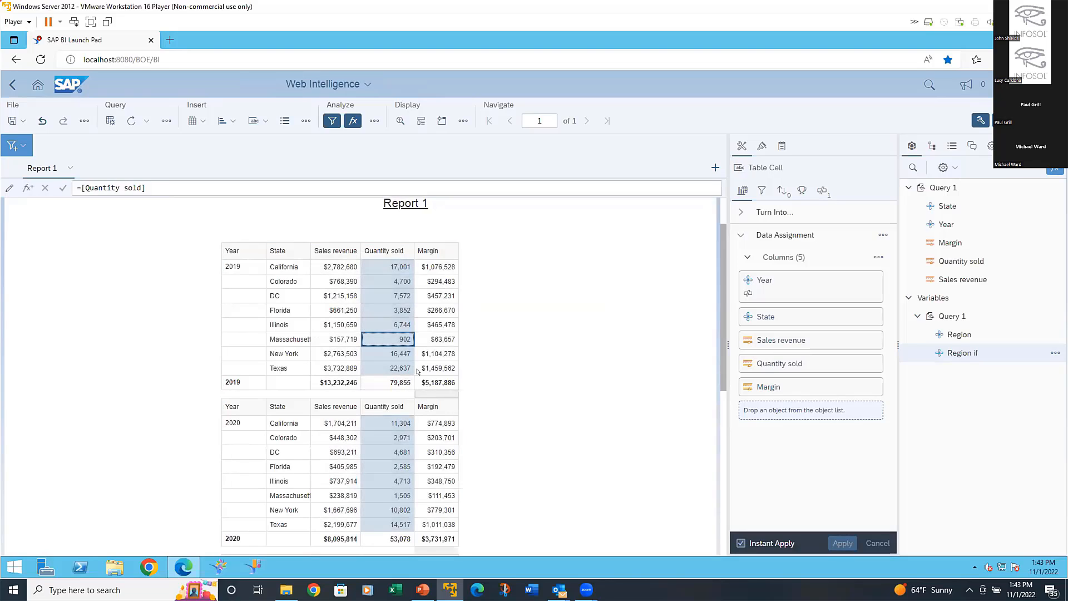
pyautogui.rightClick(396, 337)
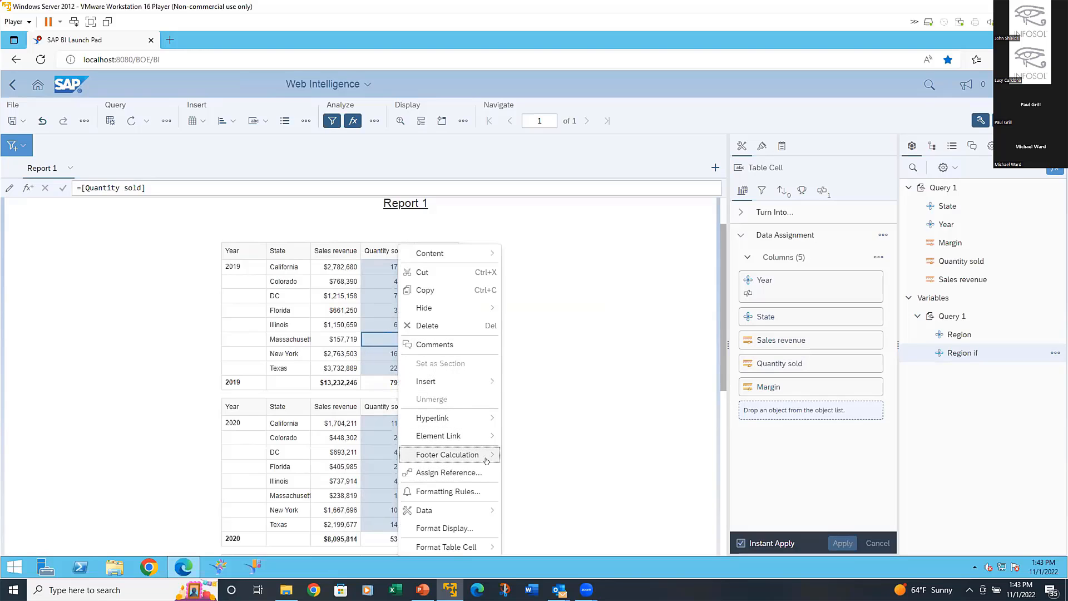
pyautogui.moveTo(489, 455)
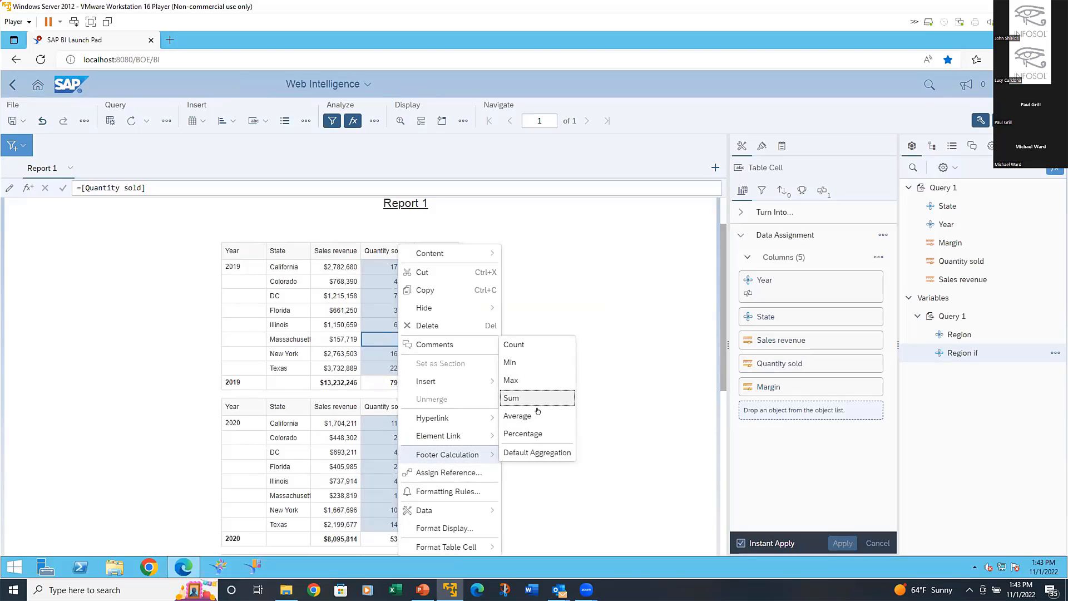
pyautogui.click(530, 491)
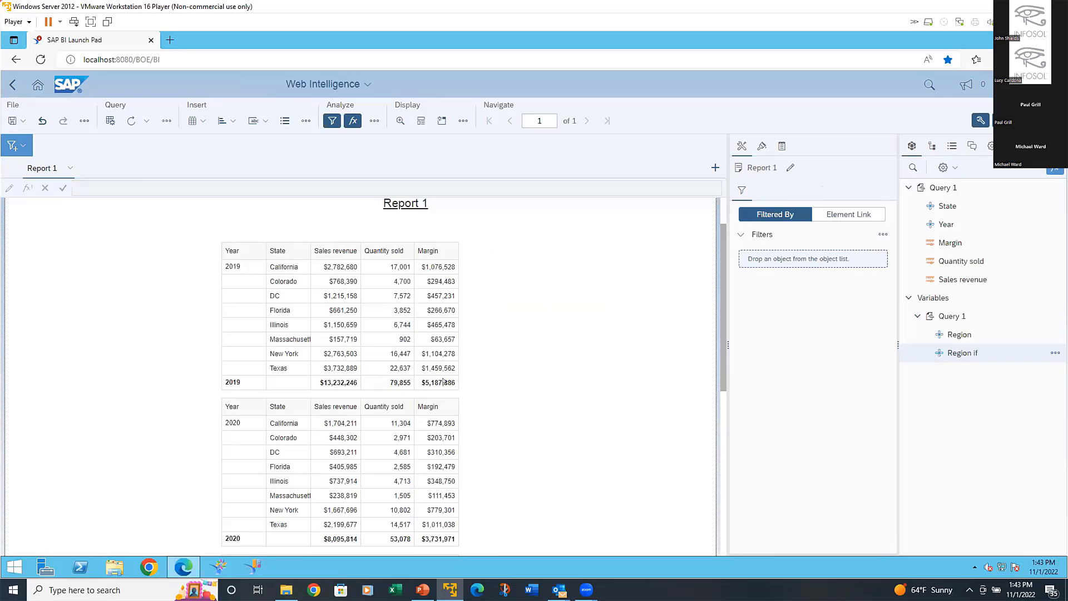
# Step: Try to add a Default Aggregation footer calculation to the Quantity sold column
pyautogui.click(380, 321)
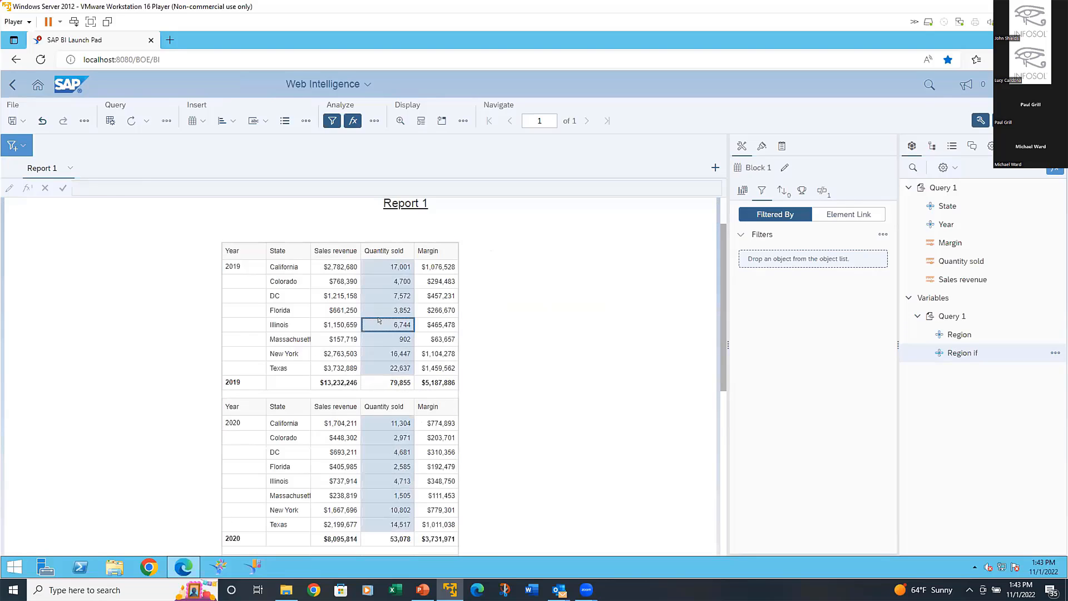
pyautogui.rightClick(379, 321)
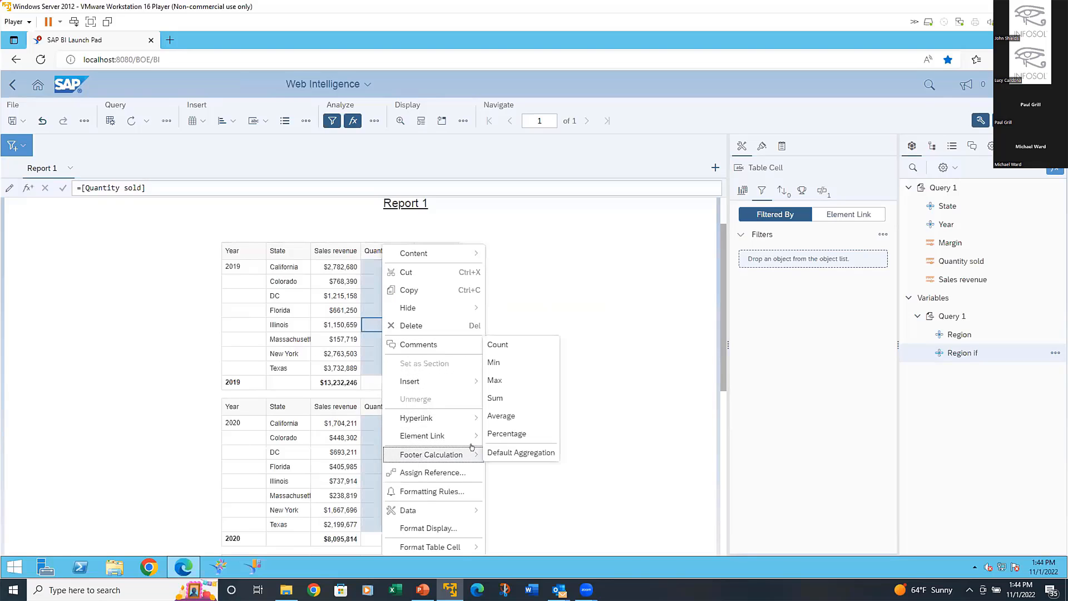
pyautogui.click(548, 452)
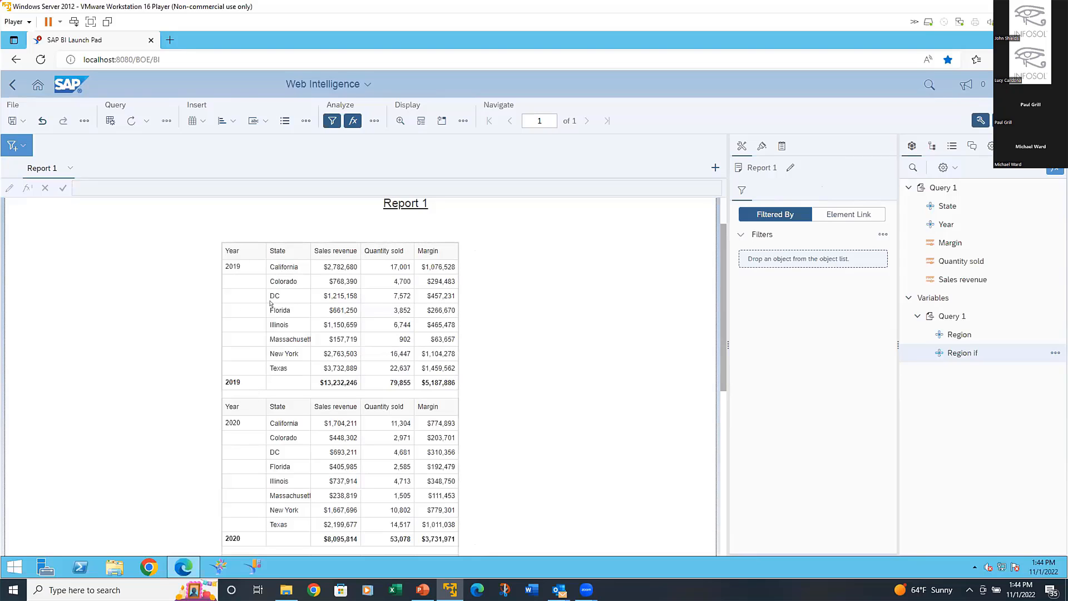
# Step: Remove the break on Year from the report table and look through the ungrouped rows
pyautogui.click(366, 310)
pyautogui.click(371, 310)
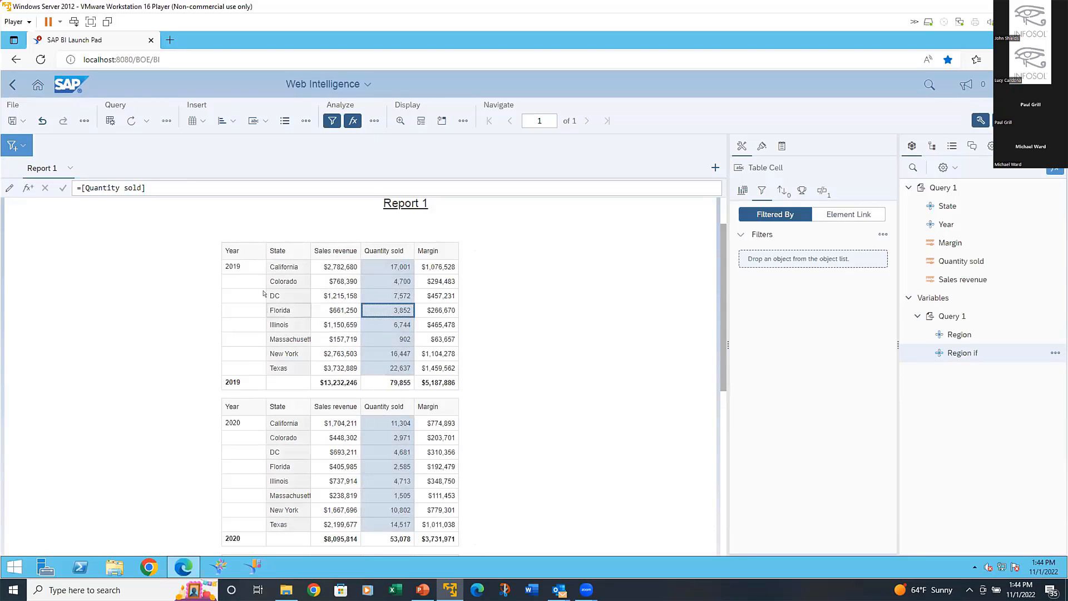
pyautogui.click(237, 278)
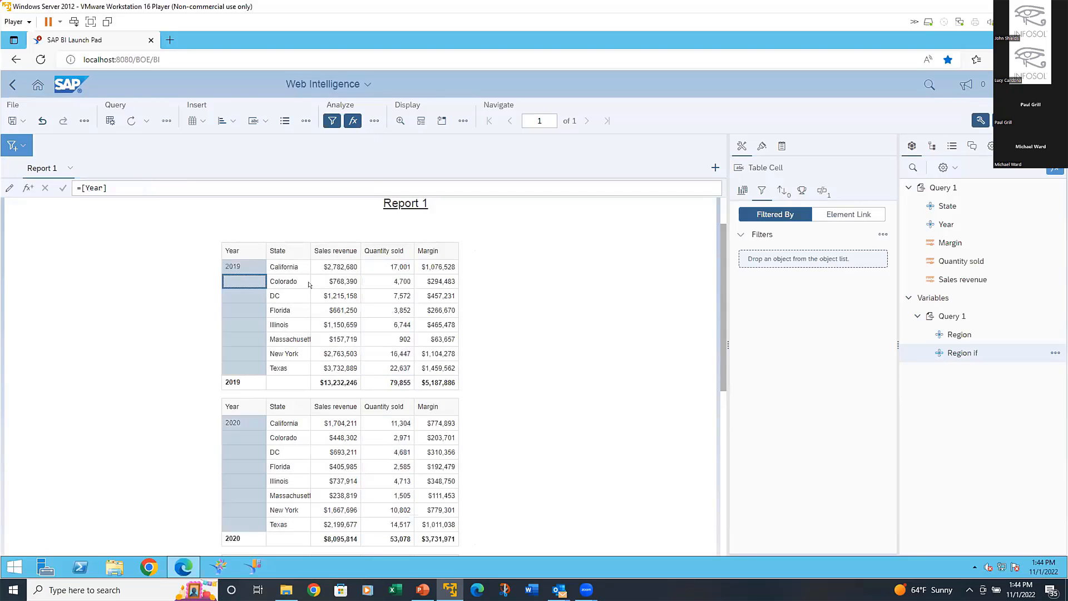
pyautogui.click(818, 191)
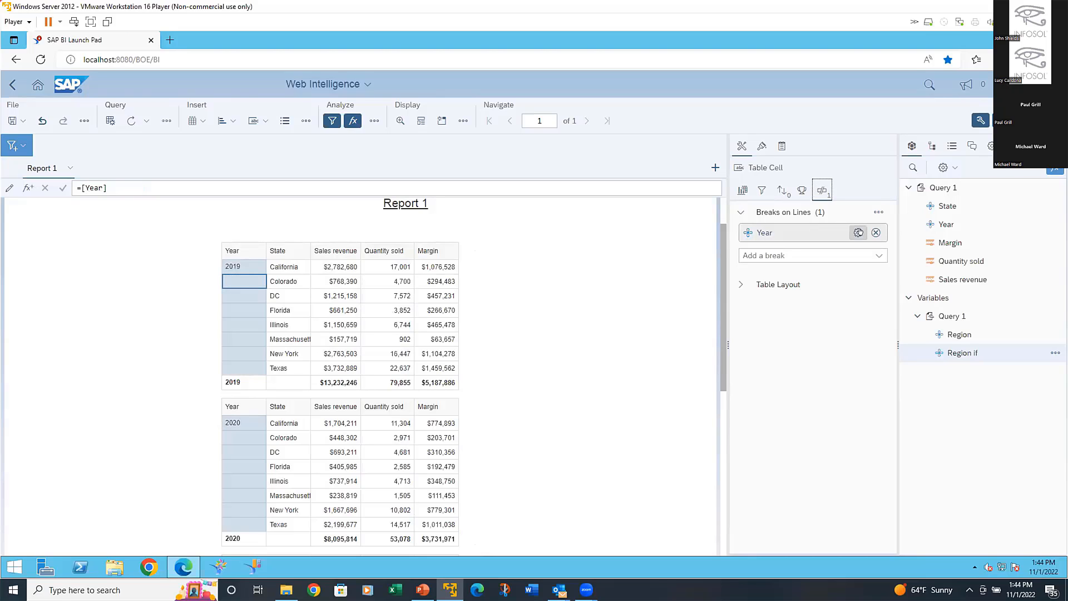
pyautogui.click(876, 232)
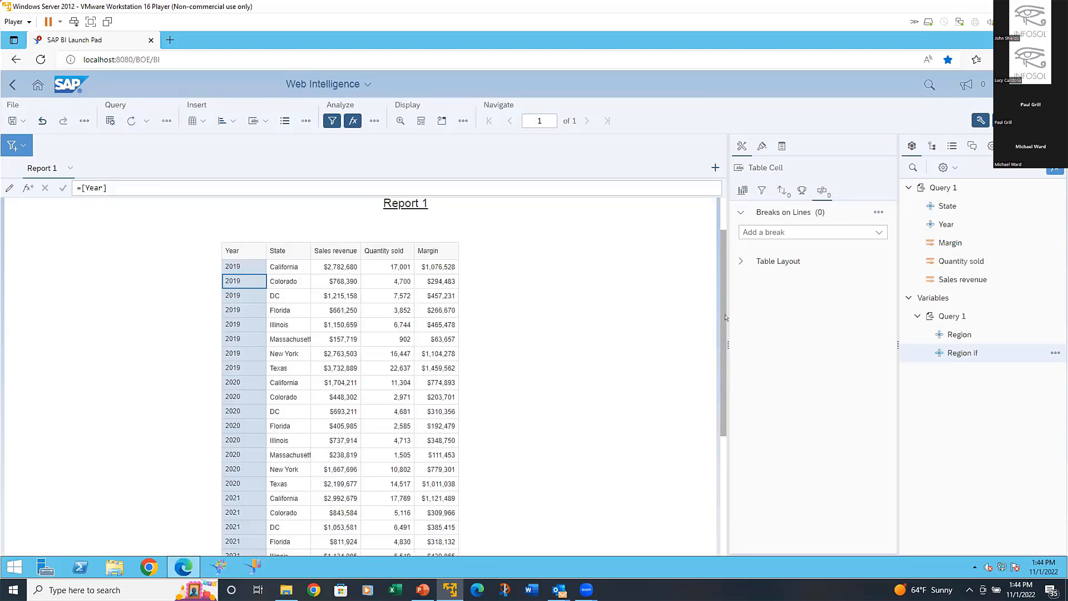
pyautogui.scroll(-4, 604, 353)
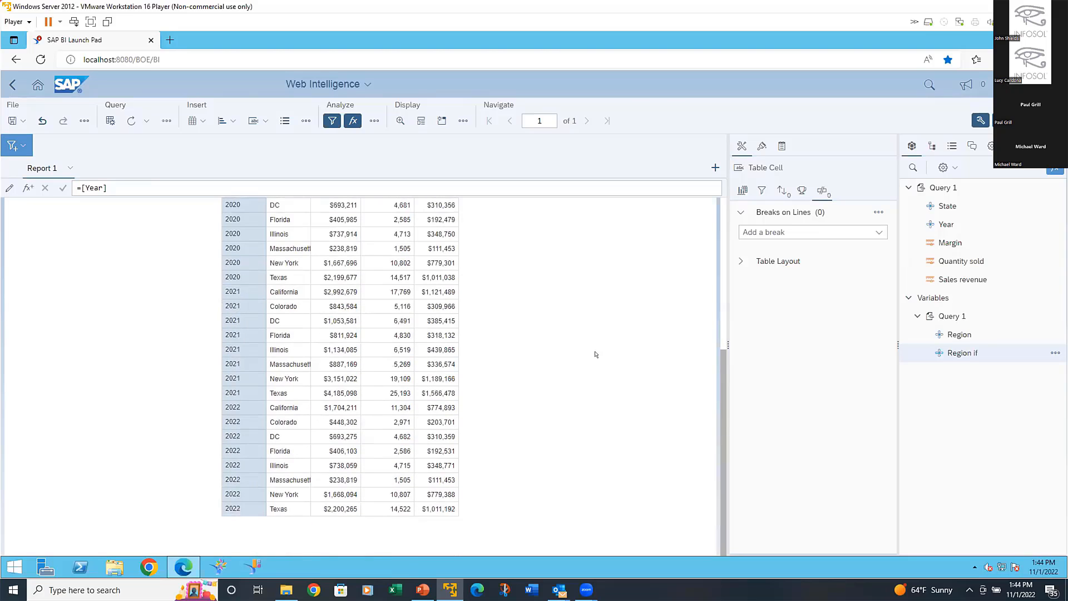
pyautogui.scroll(2, 595, 354)
pyautogui.scroll(-2, 593, 362)
pyautogui.scroll(5, 593, 364)
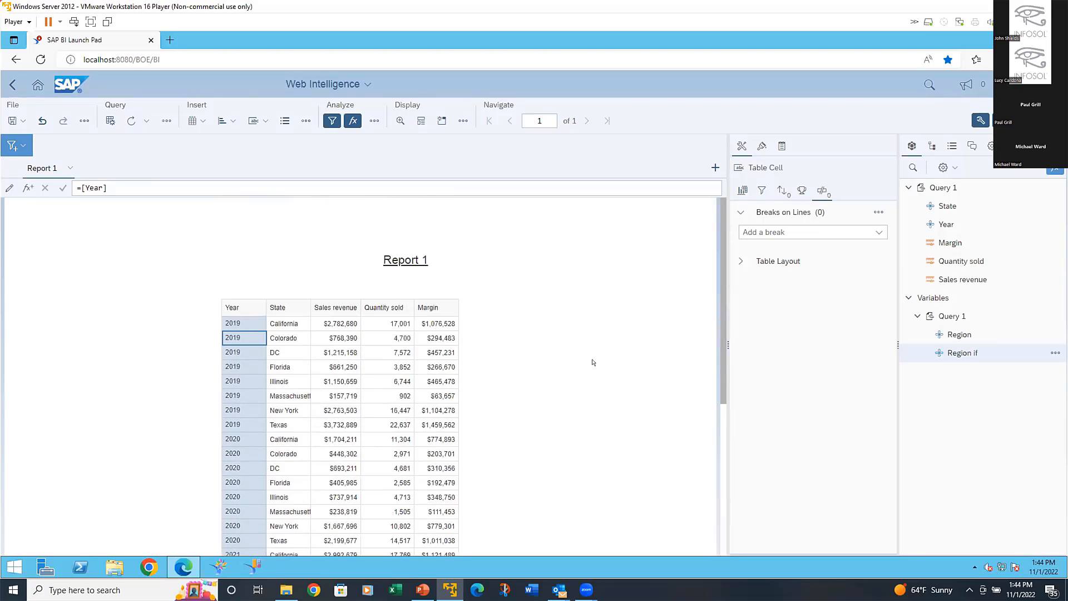
pyautogui.scroll(-2, 592, 363)
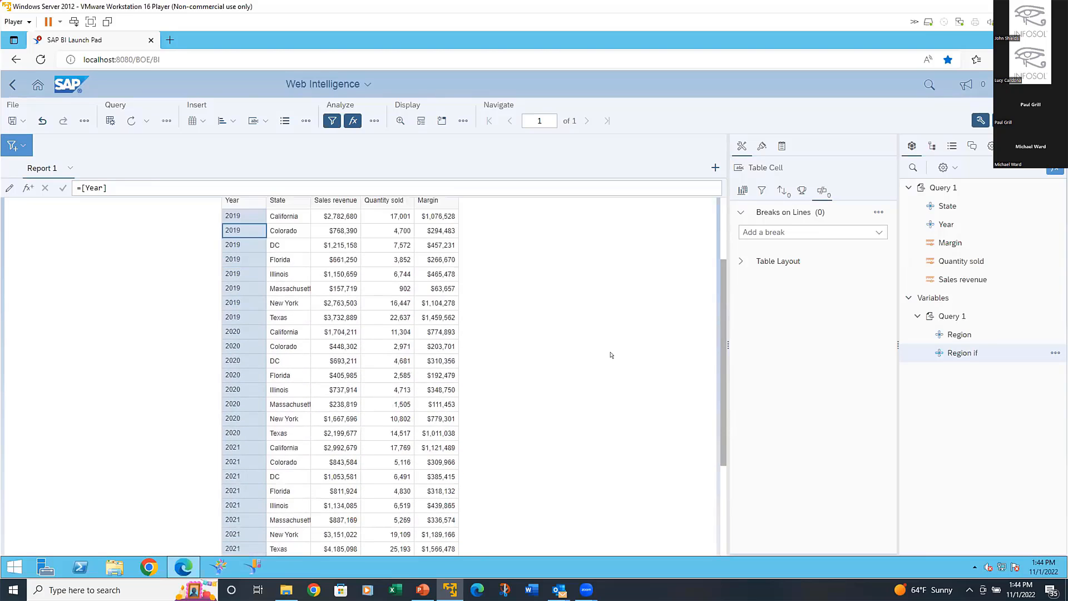
# Step: Add a break on Year to the report table and look through the yearly groups
pyautogui.click(796, 232)
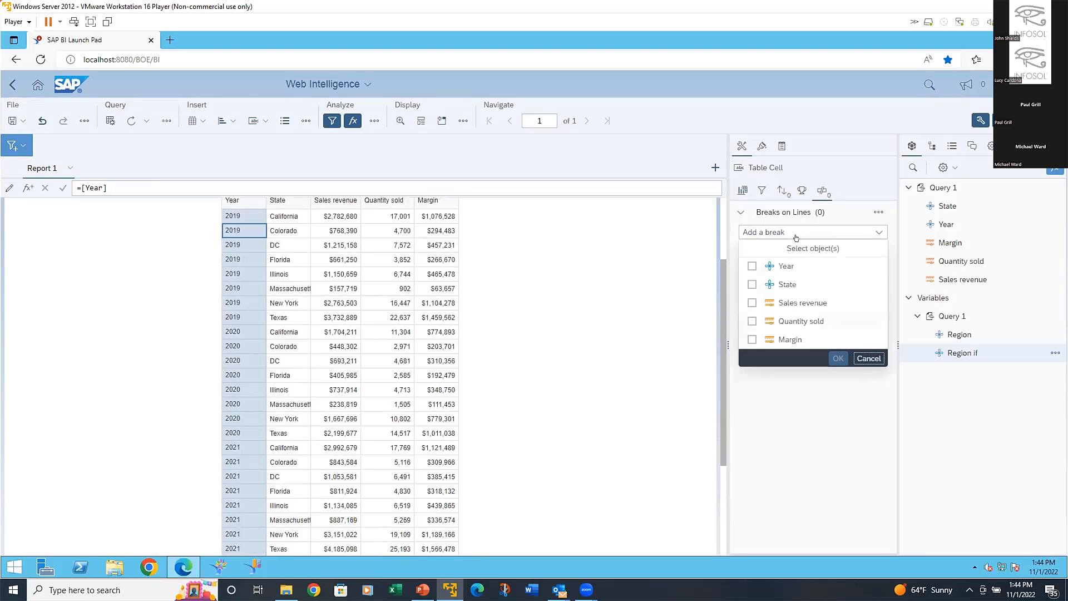
pyautogui.click(752, 266)
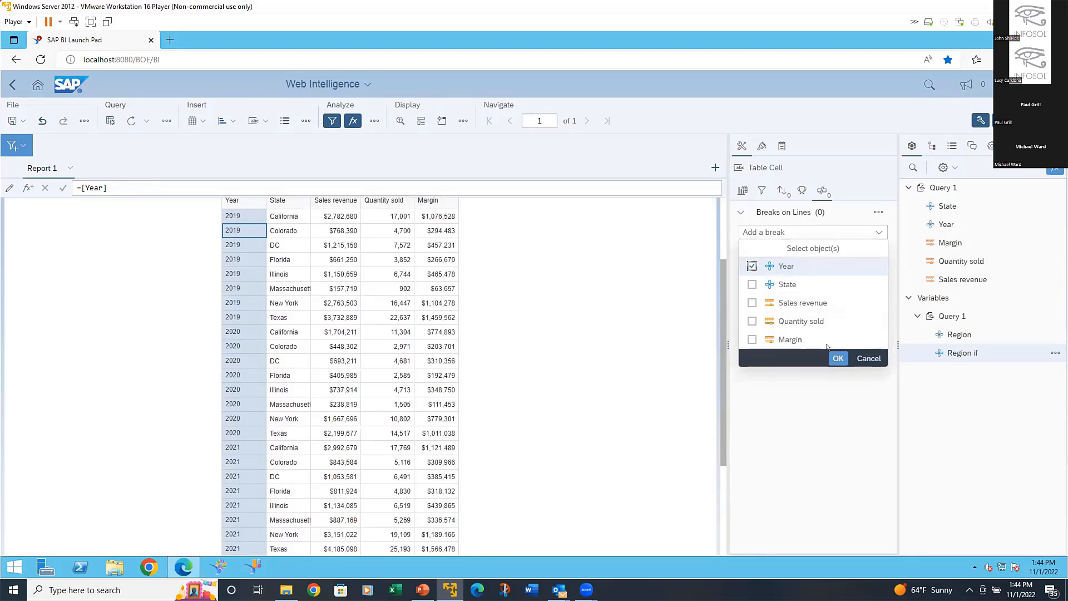
pyautogui.click(838, 359)
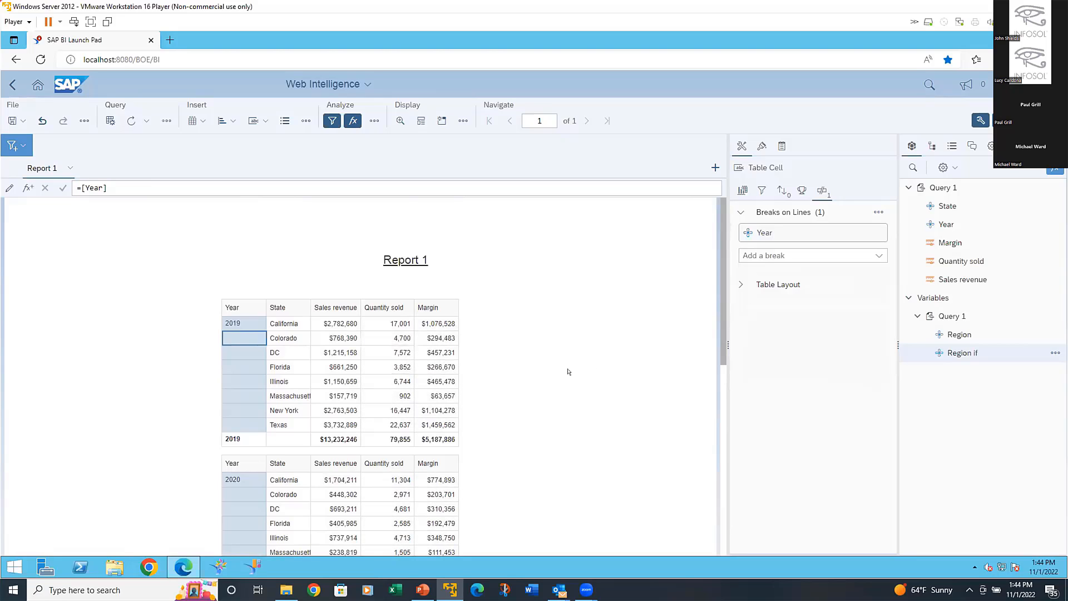
pyautogui.scroll(-7, 559, 374)
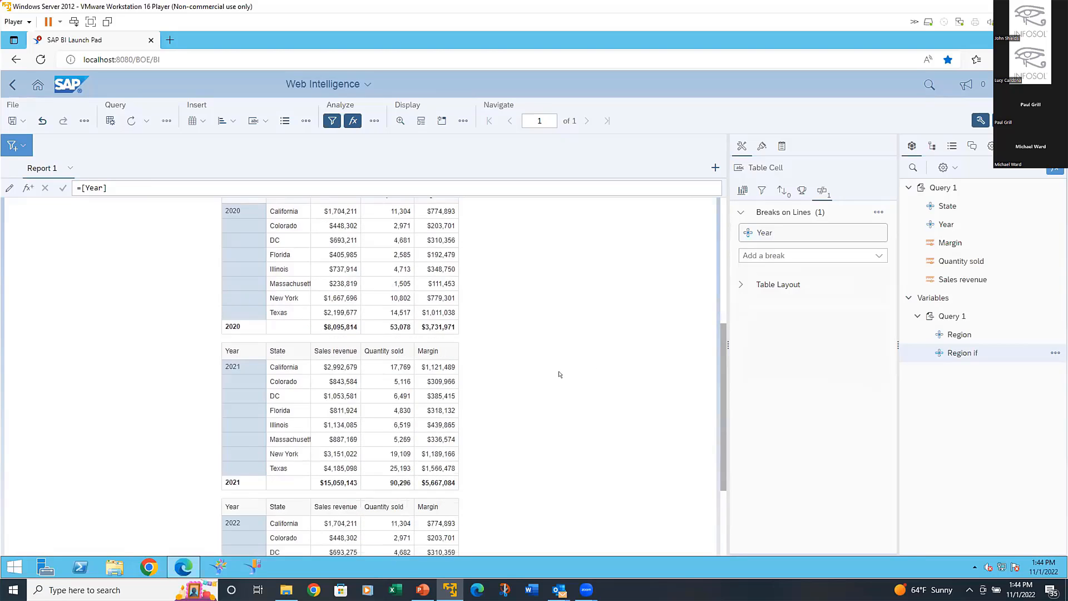
pyautogui.scroll(6, 565, 373)
pyautogui.scroll(1, 477, 296)
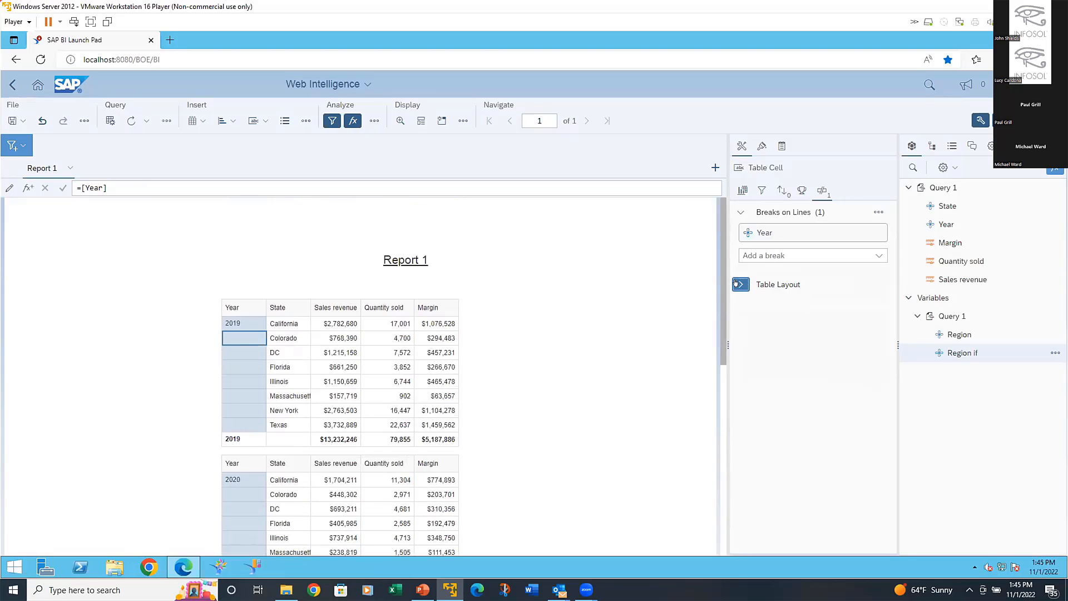
# Step: Turn on the Footer in the report table's layout and review the totals in the table
pyautogui.click(752, 285)
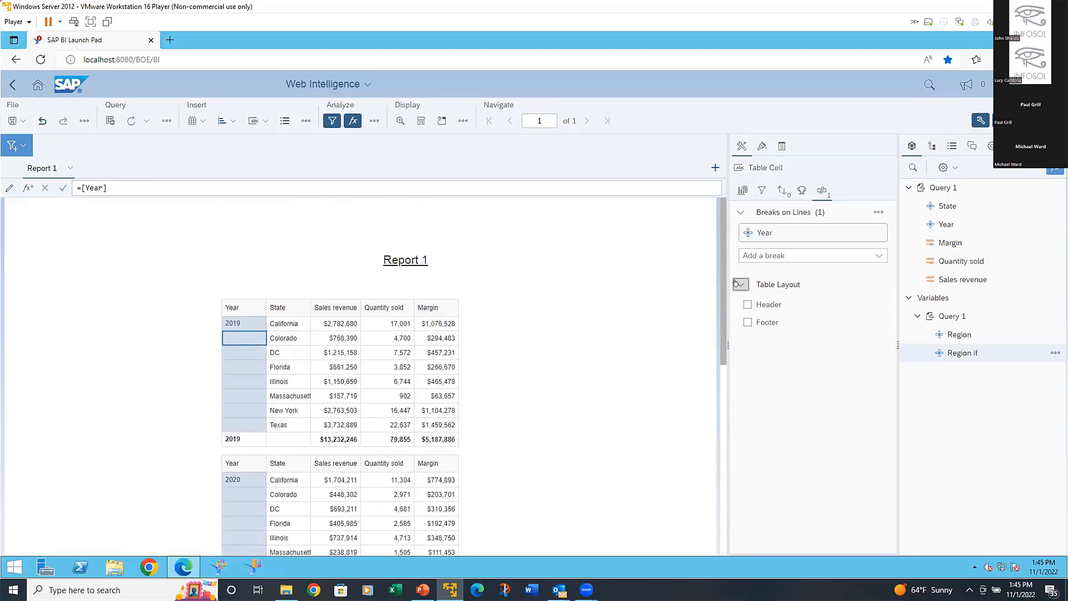
pyautogui.click(747, 322)
pyautogui.scroll(-8, 617, 347)
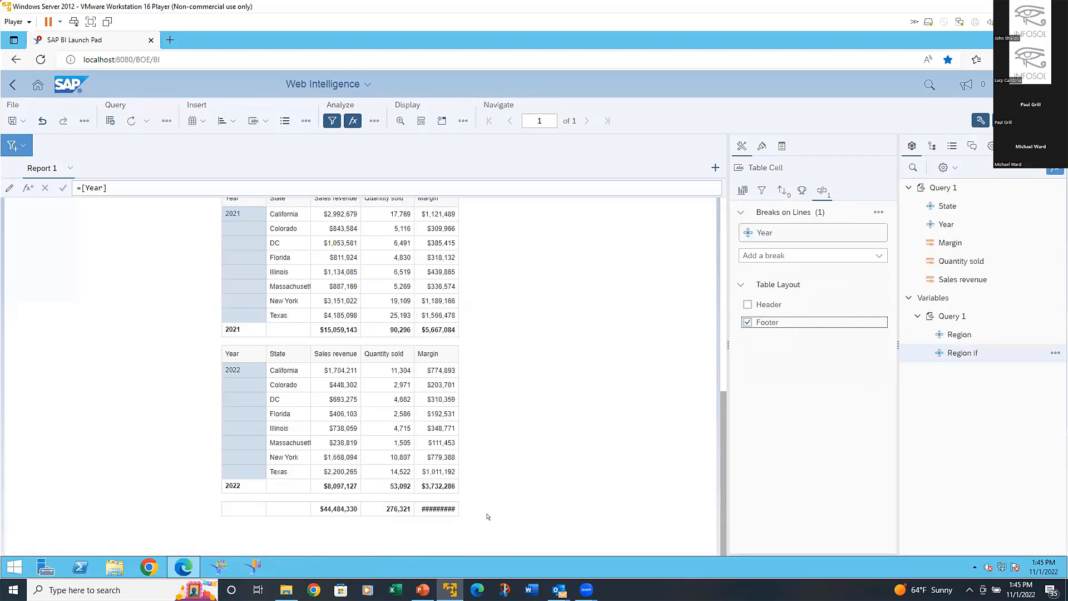
pyautogui.scroll(1, 555, 390)
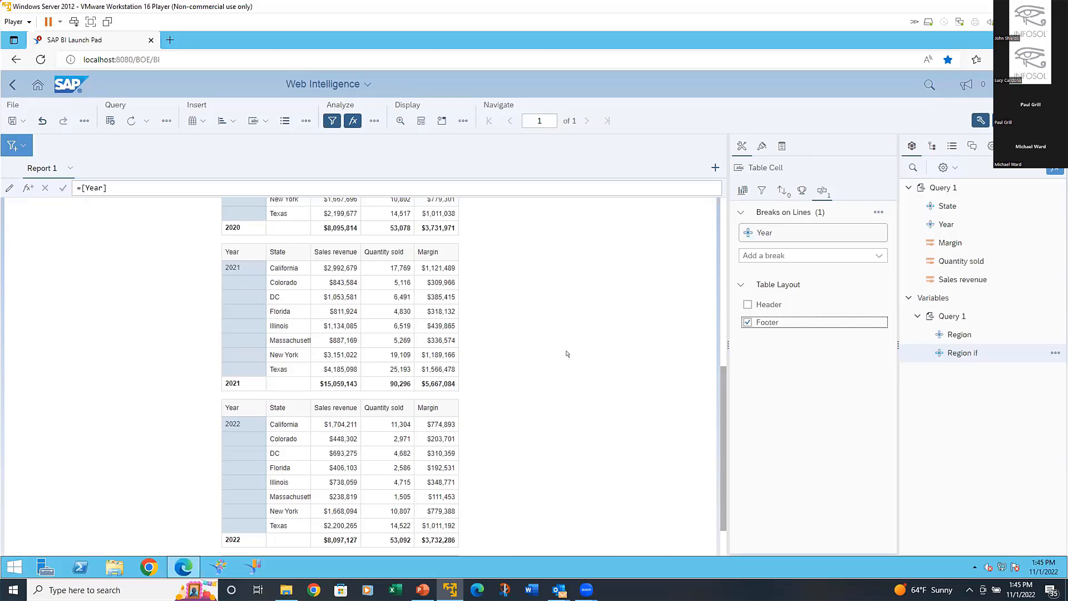
pyautogui.scroll(3, 422, 334)
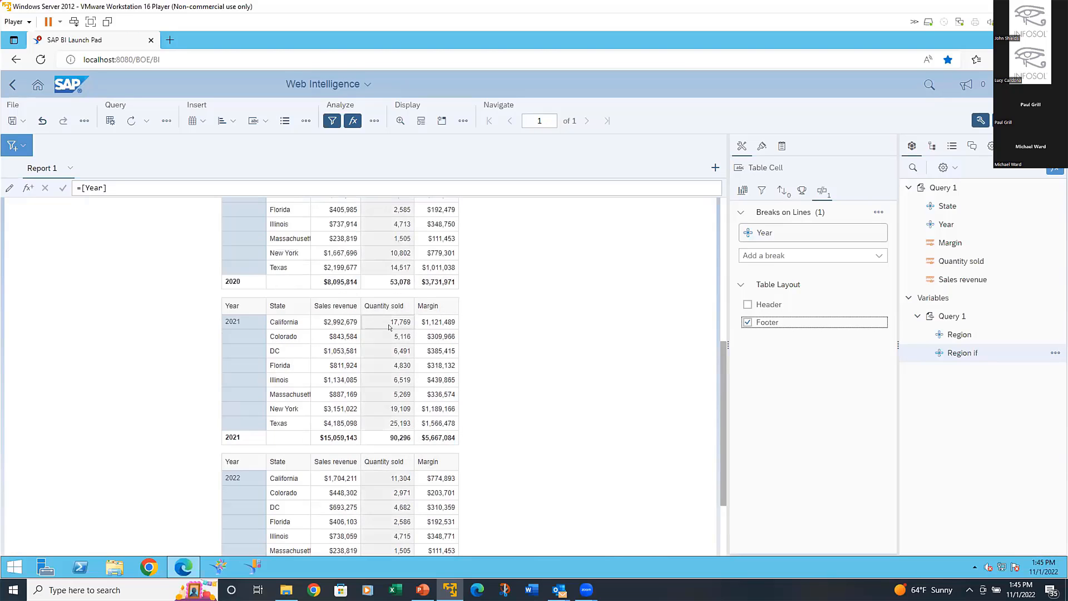
pyautogui.scroll(6, 389, 327)
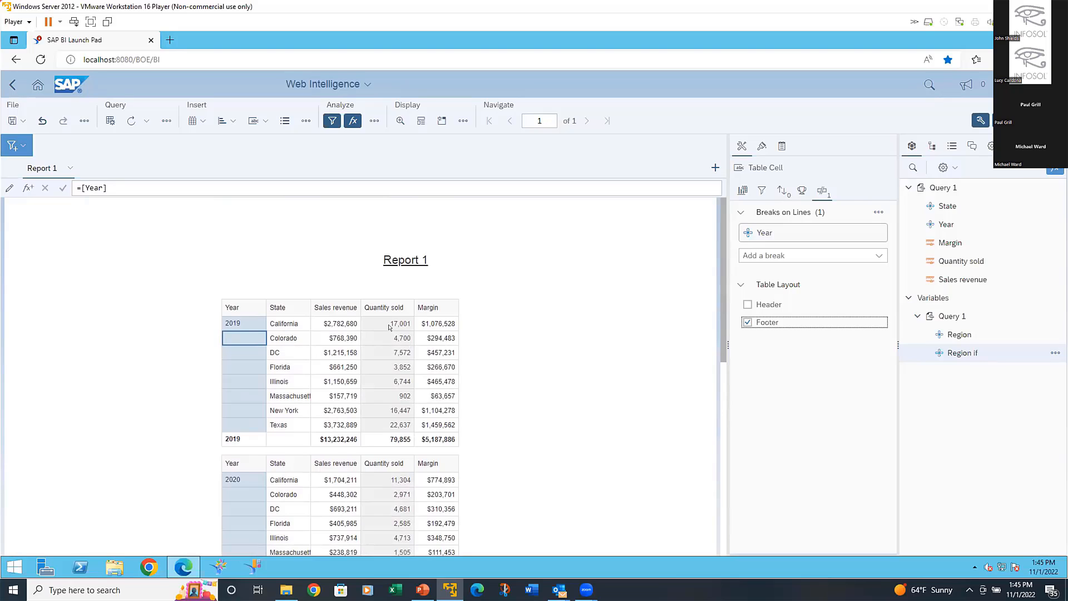
pyautogui.click(344, 323)
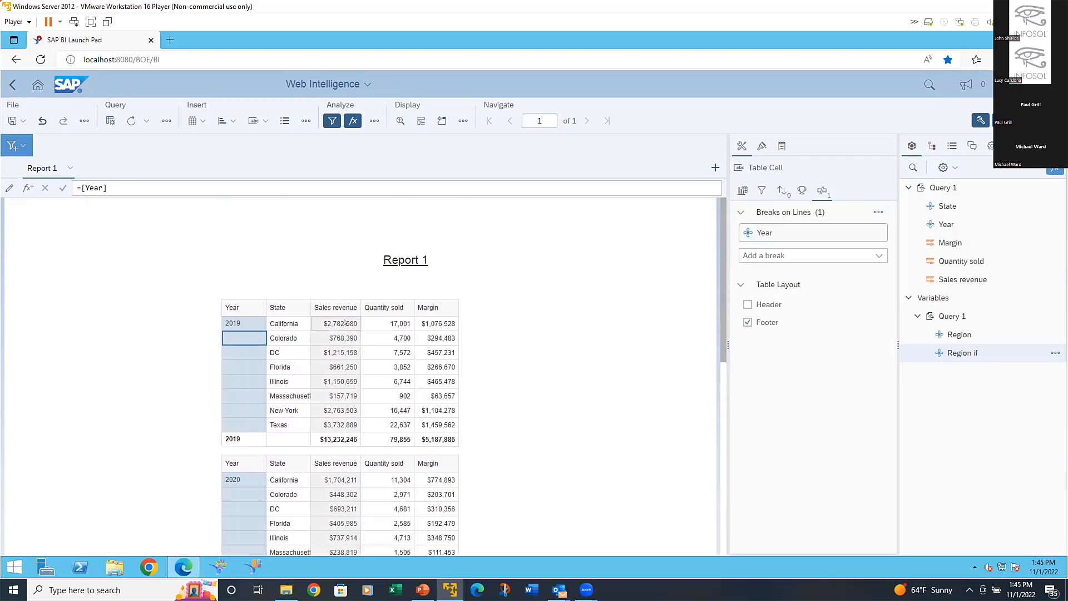
# Step: Examine the cell options available for the Sales revenue and Quantity sold columns selected together in the report table
pyautogui.click(387, 319)
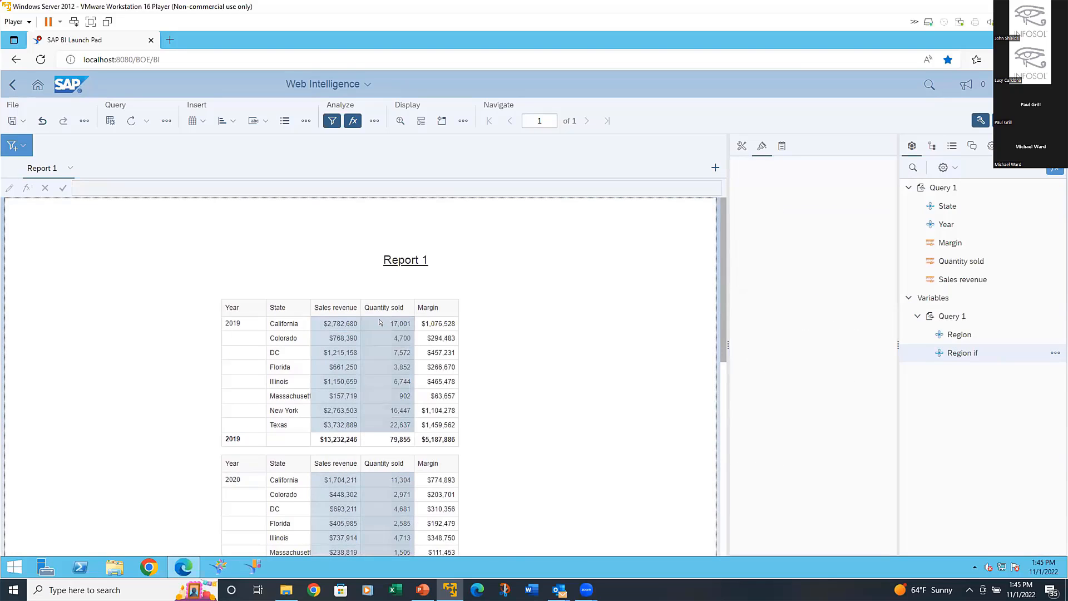
pyautogui.rightClick(387, 327)
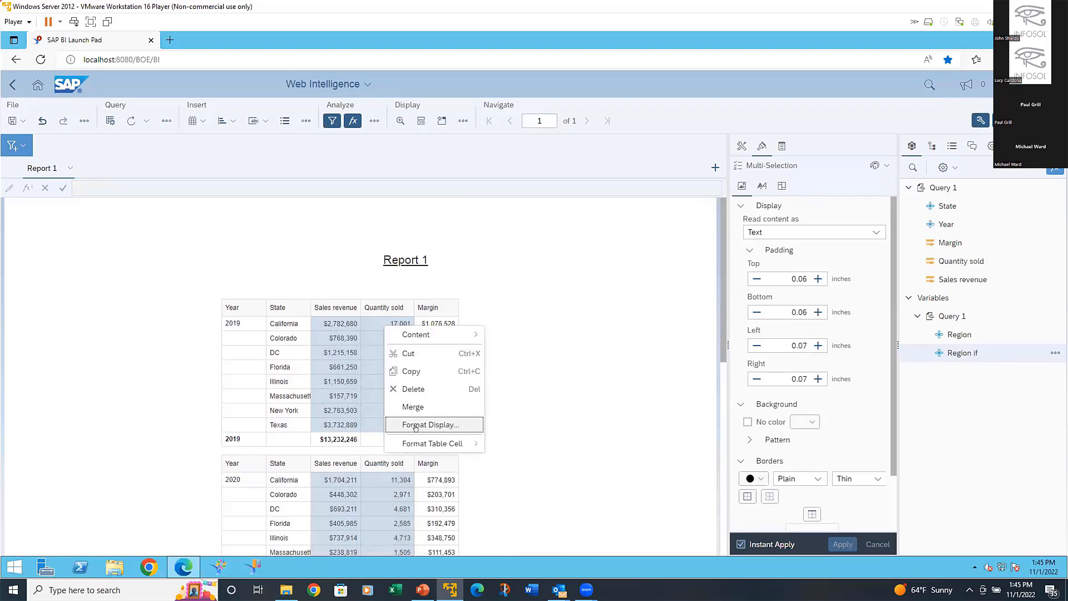
pyautogui.click(429, 444)
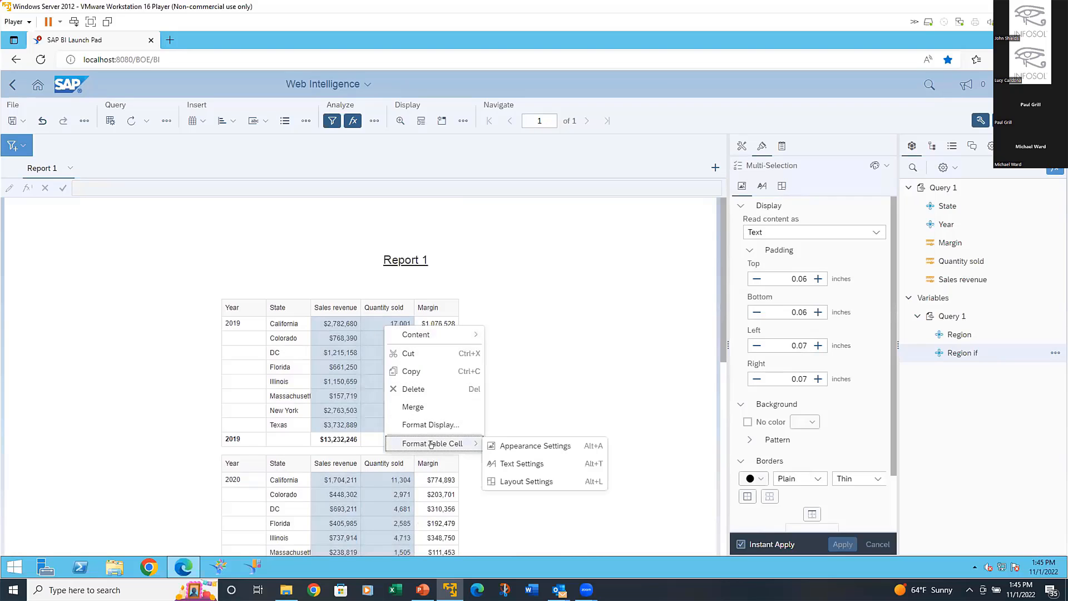
pyautogui.press('Escape')
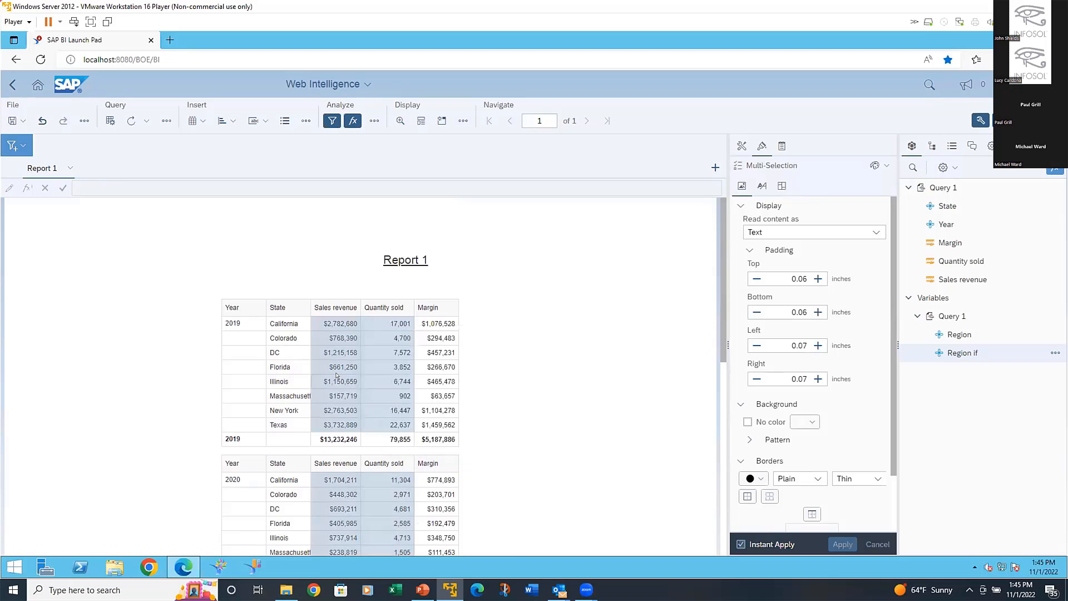
pyautogui.rightClick(340, 380)
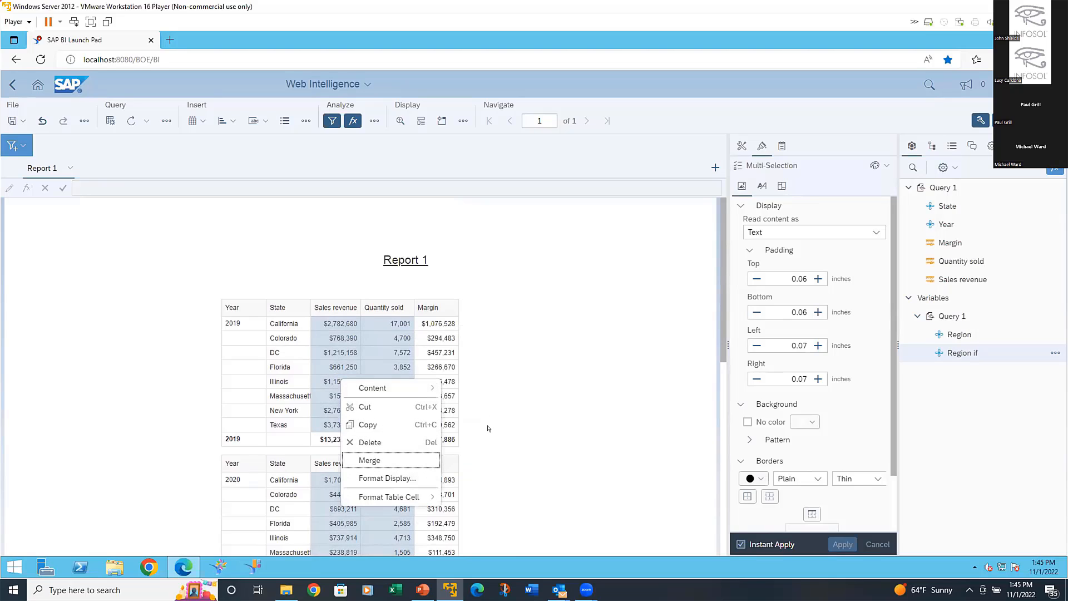
pyautogui.click(488, 428)
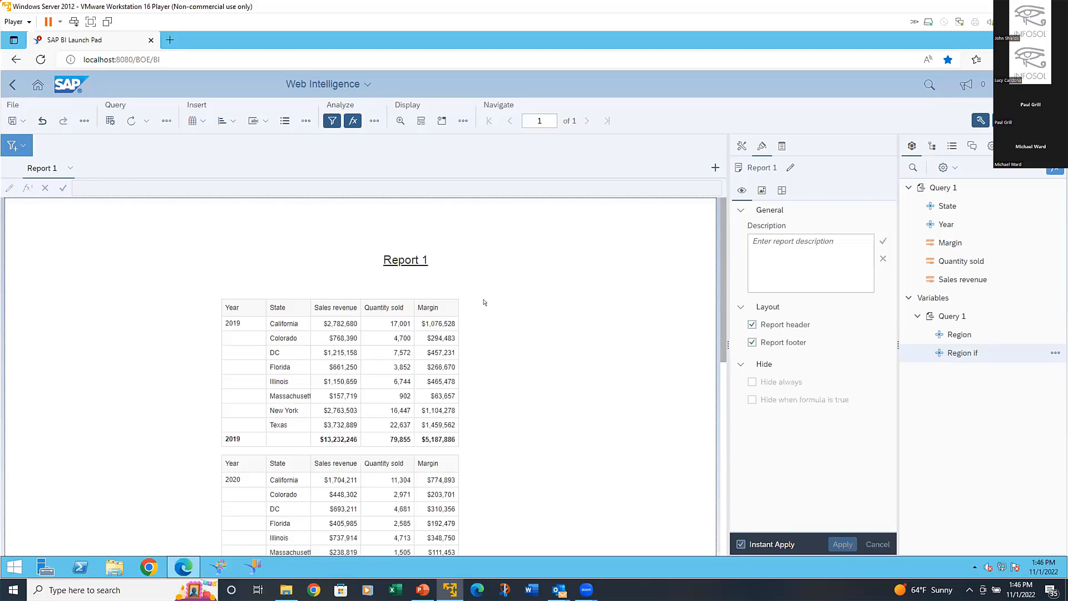
pyautogui.click(337, 364)
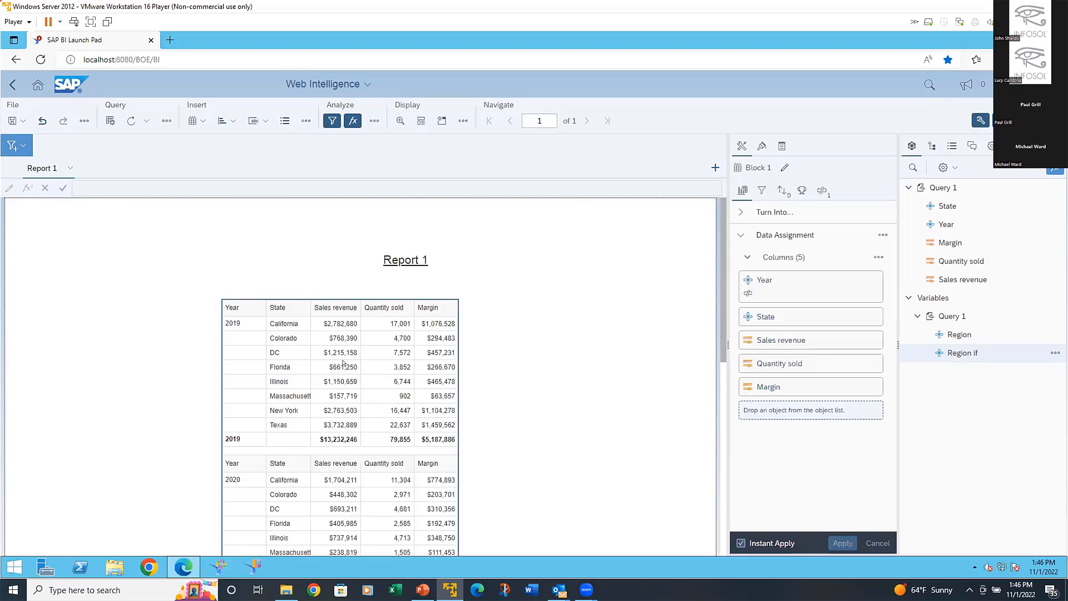
# Step: Close the open random number document and discard its unsaved modifications
pyautogui.click(364, 85)
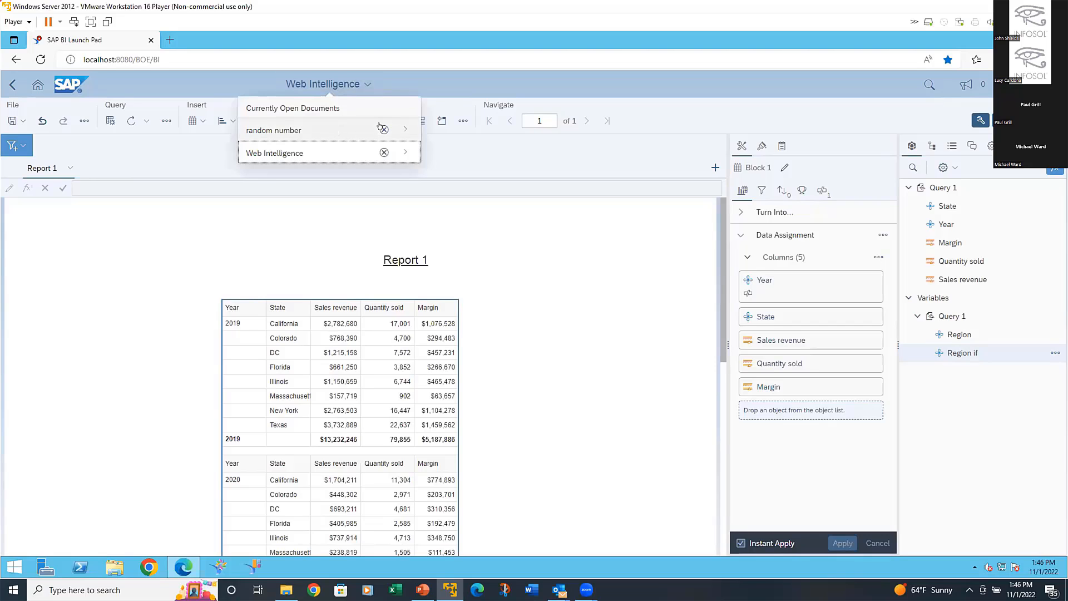
pyautogui.click(383, 129)
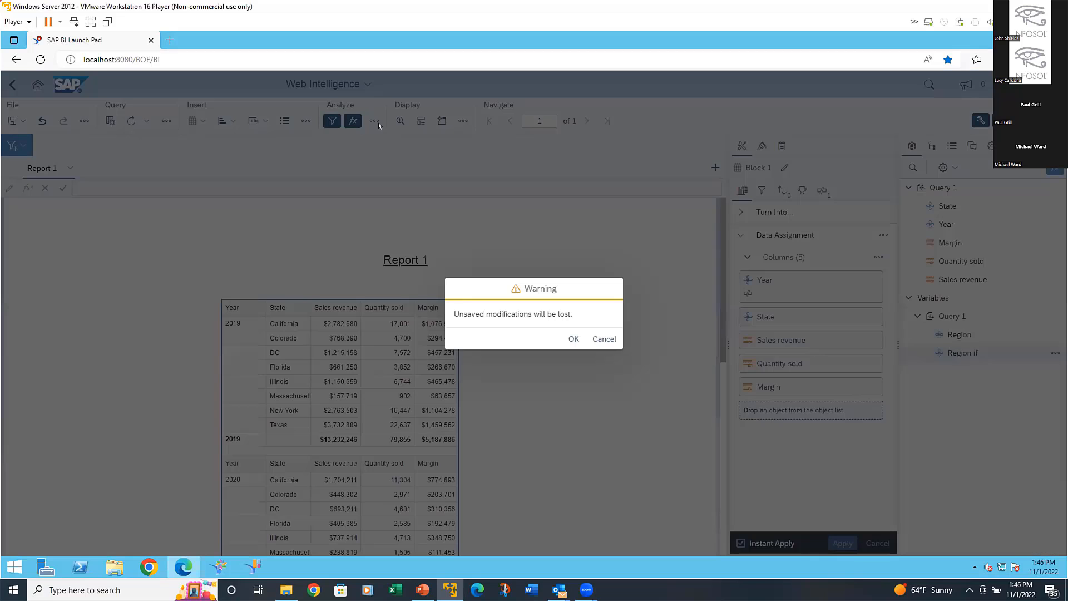
pyautogui.click(573, 339)
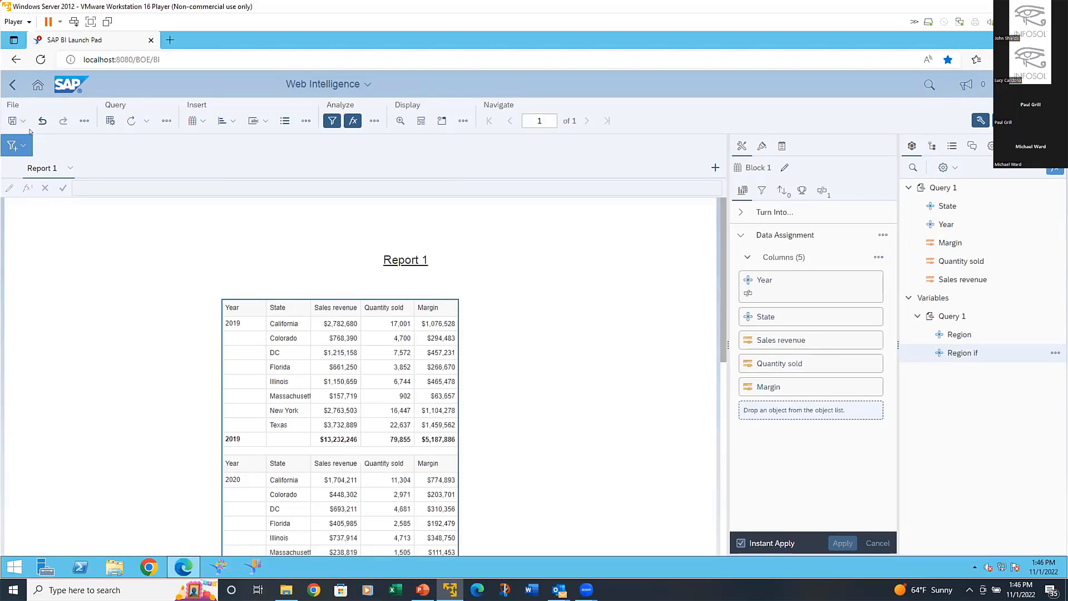
# Step: Open the Layering reports charts document from the Demo 1 folder in Personal Folders
pyautogui.click(38, 84)
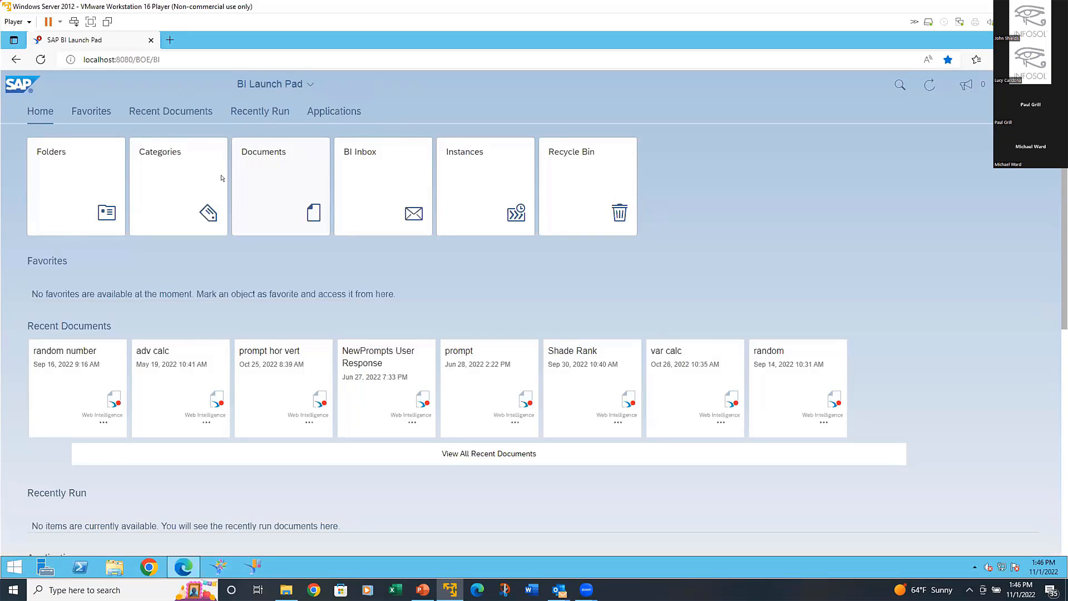
pyautogui.click(80, 179)
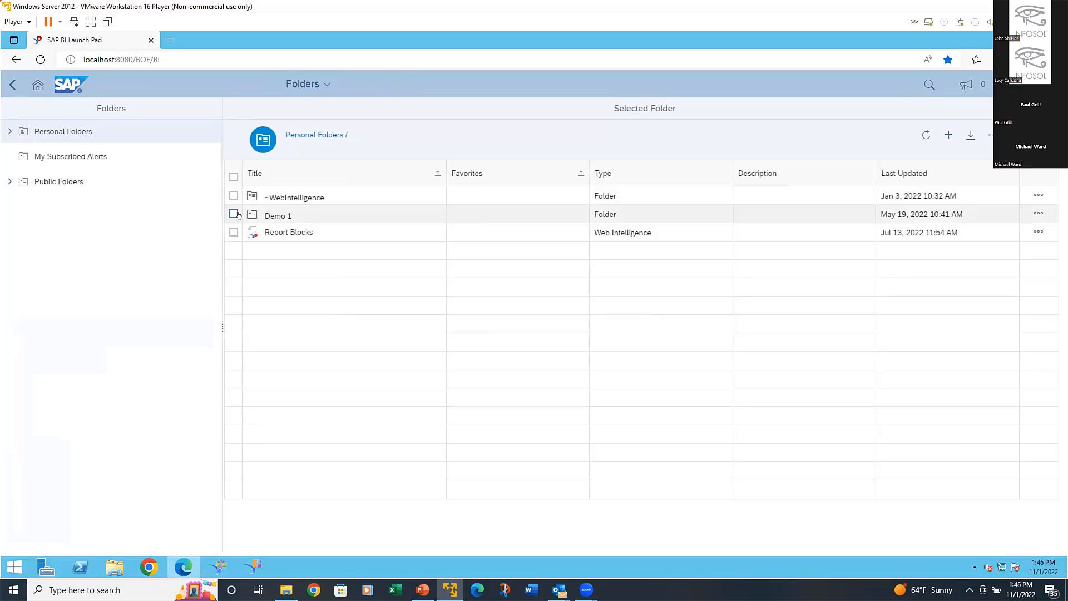
pyautogui.click(275, 215)
pyautogui.click(275, 214)
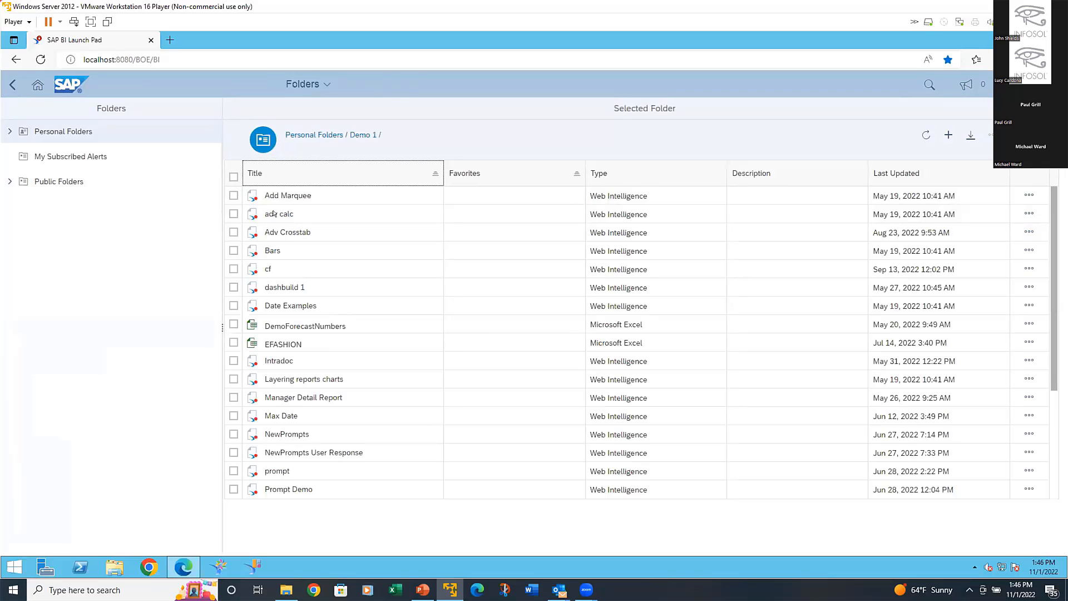
pyautogui.click(325, 375)
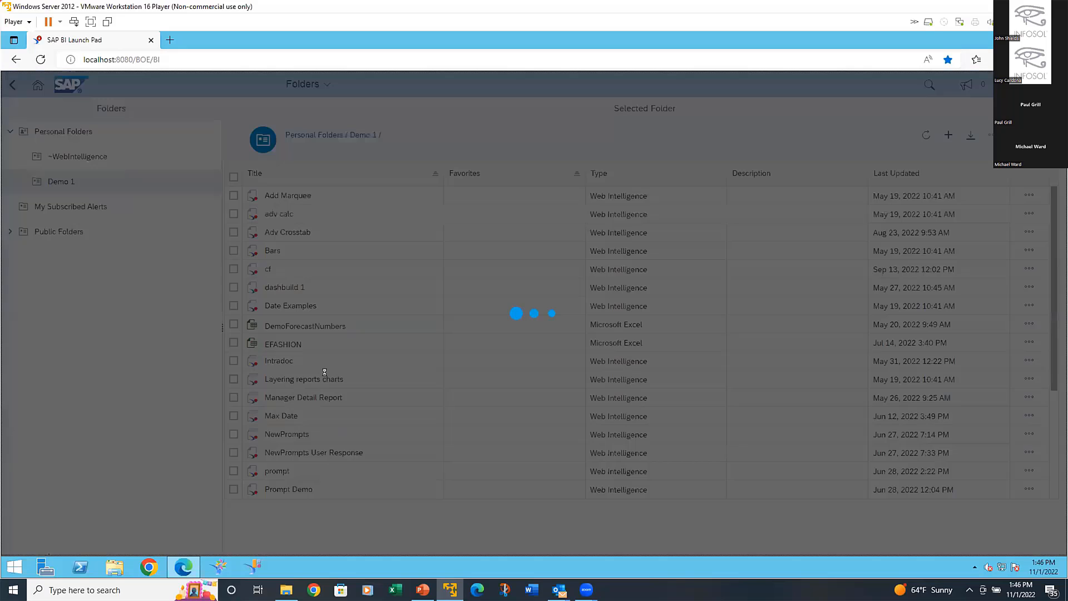
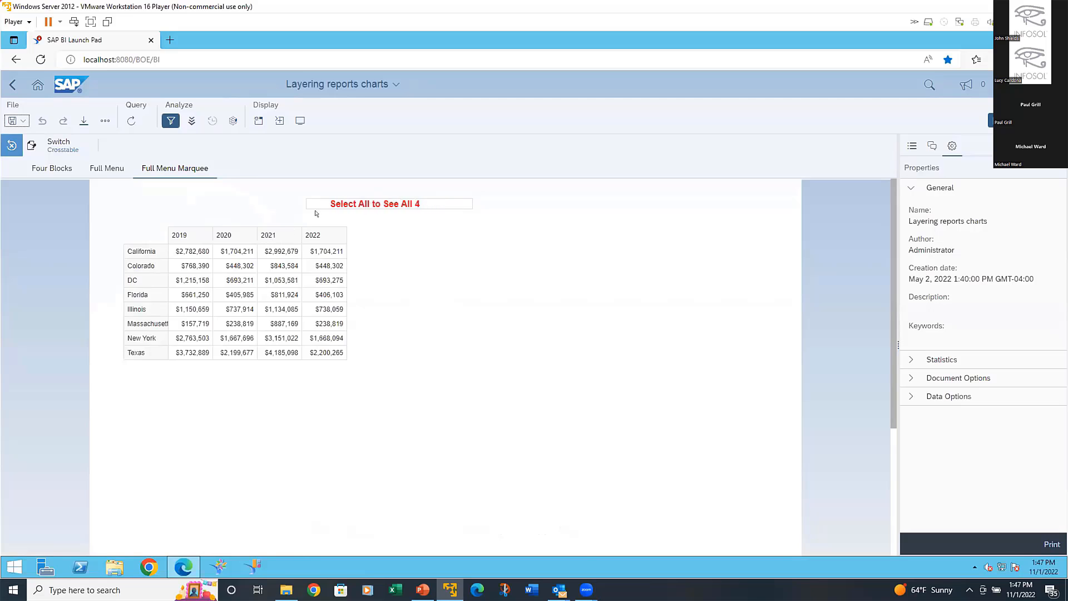
# Step: Set the Switch input control to Pie on the Full Menu Marquee report
pyautogui.click(413, 204)
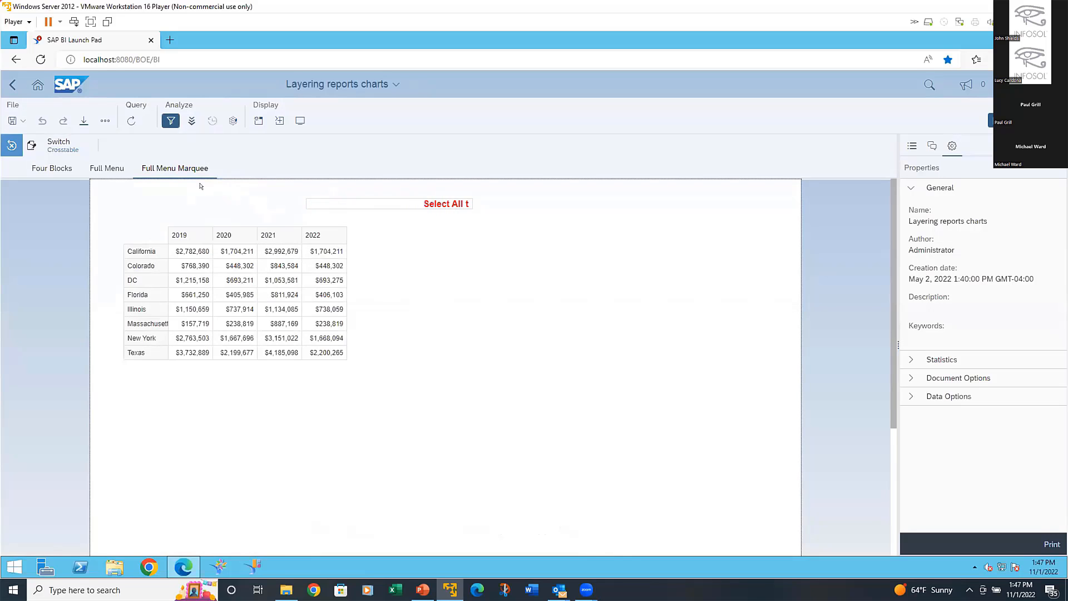
pyautogui.click(155, 168)
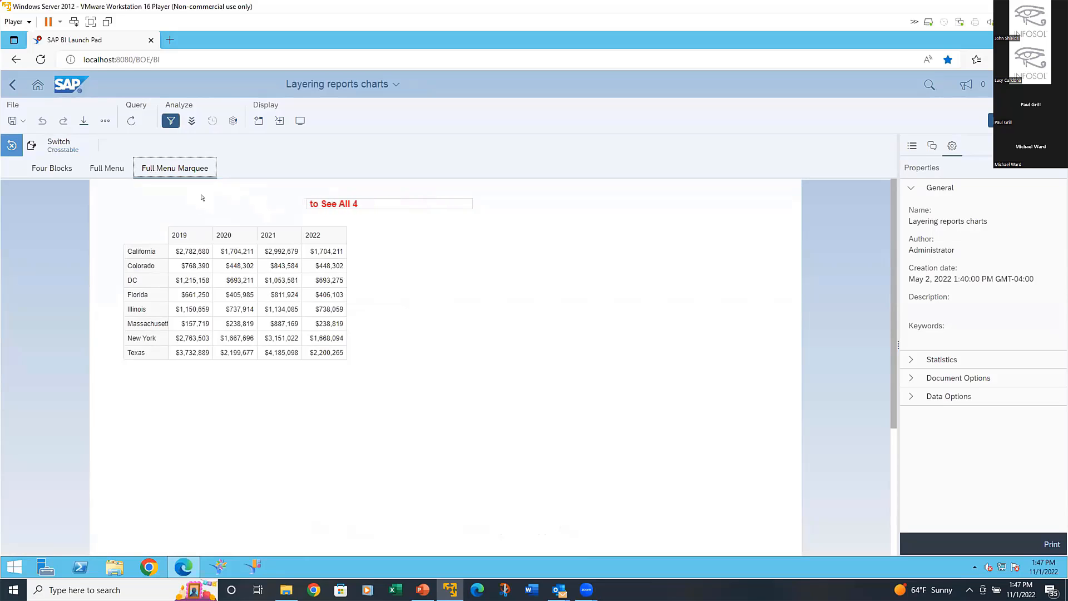
pyautogui.click(51, 143)
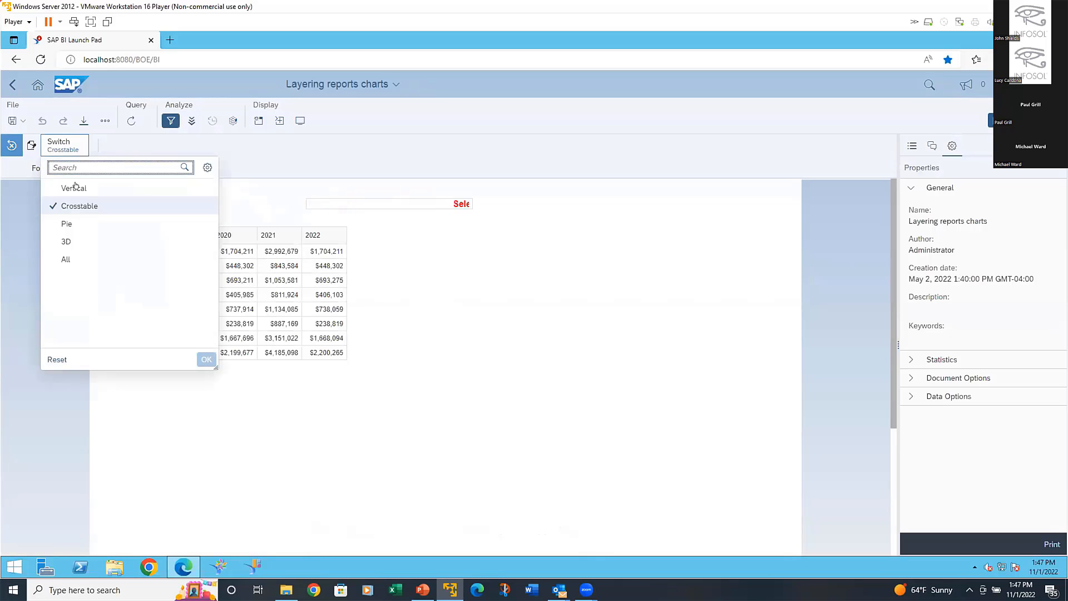
pyautogui.click(79, 223)
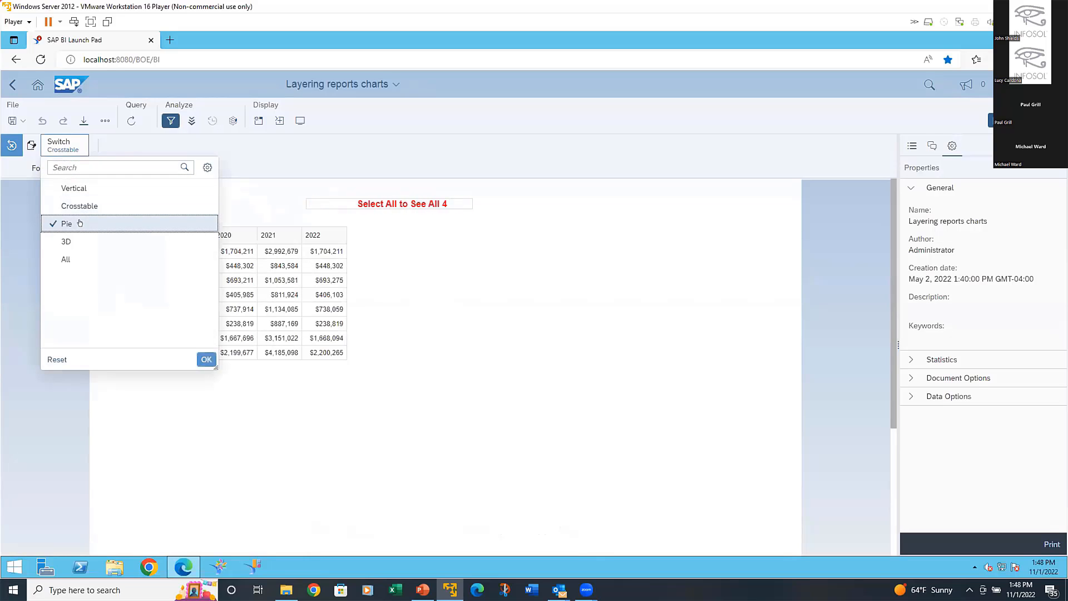
pyautogui.click(203, 357)
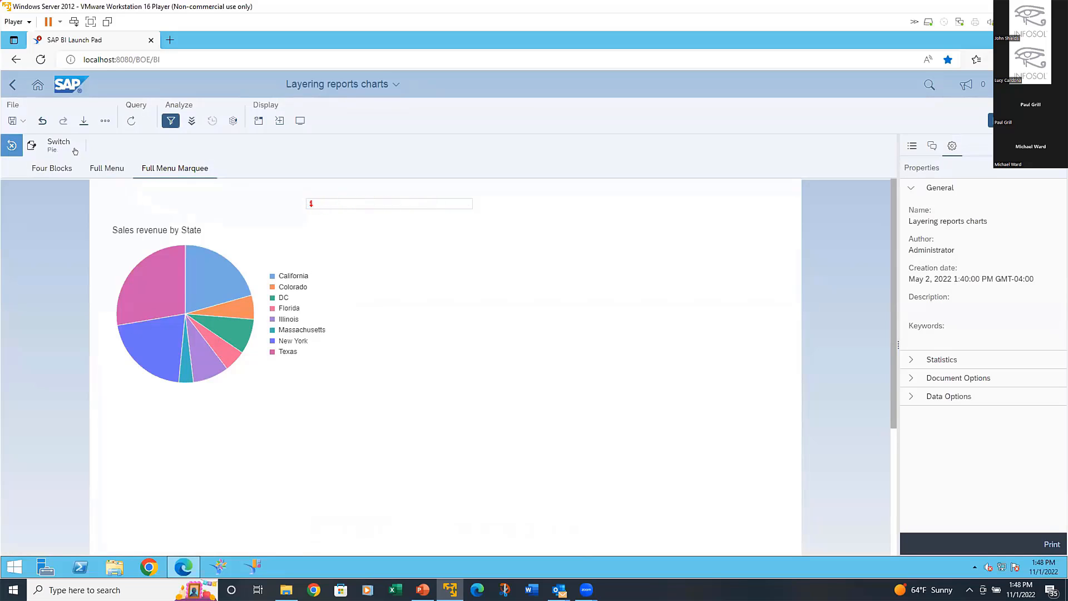
# Step: Change the Switch input control to 3D to display the Sales revenue by State and Year chart
pyautogui.click(50, 143)
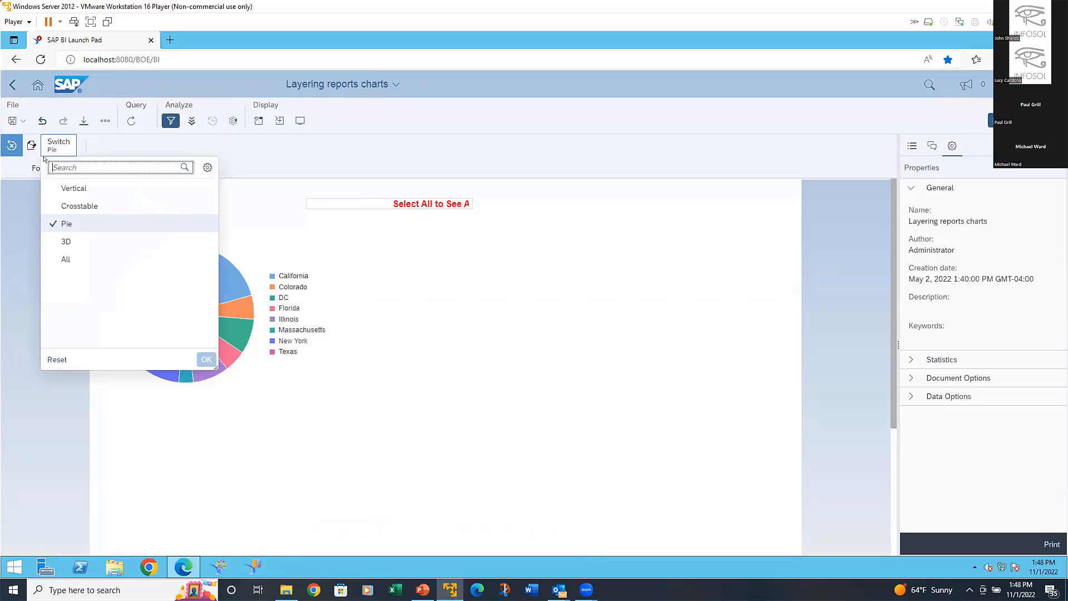
pyautogui.click(81, 240)
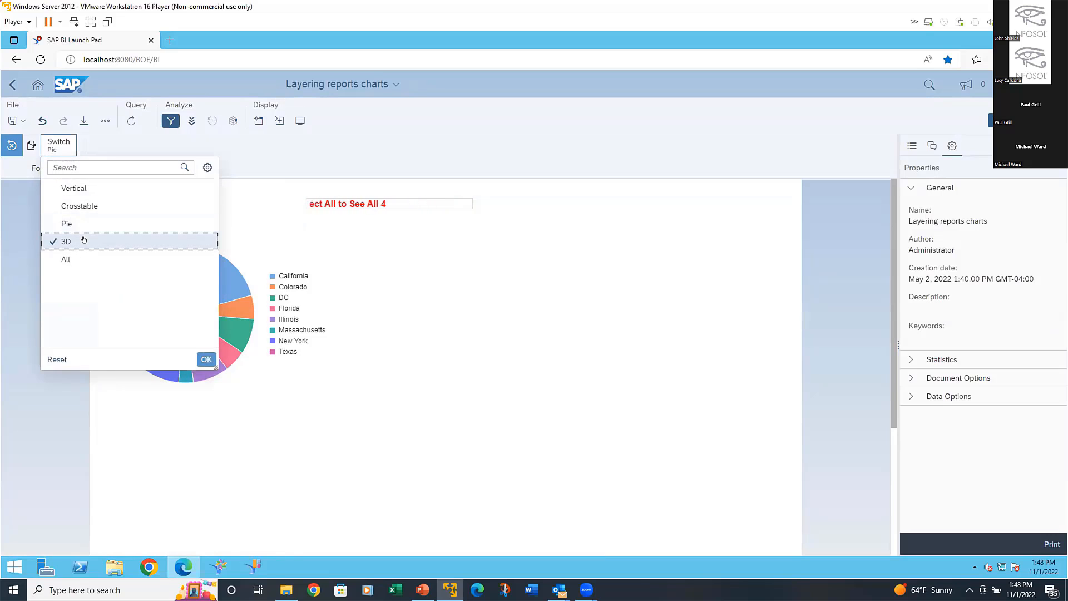
pyautogui.click(206, 359)
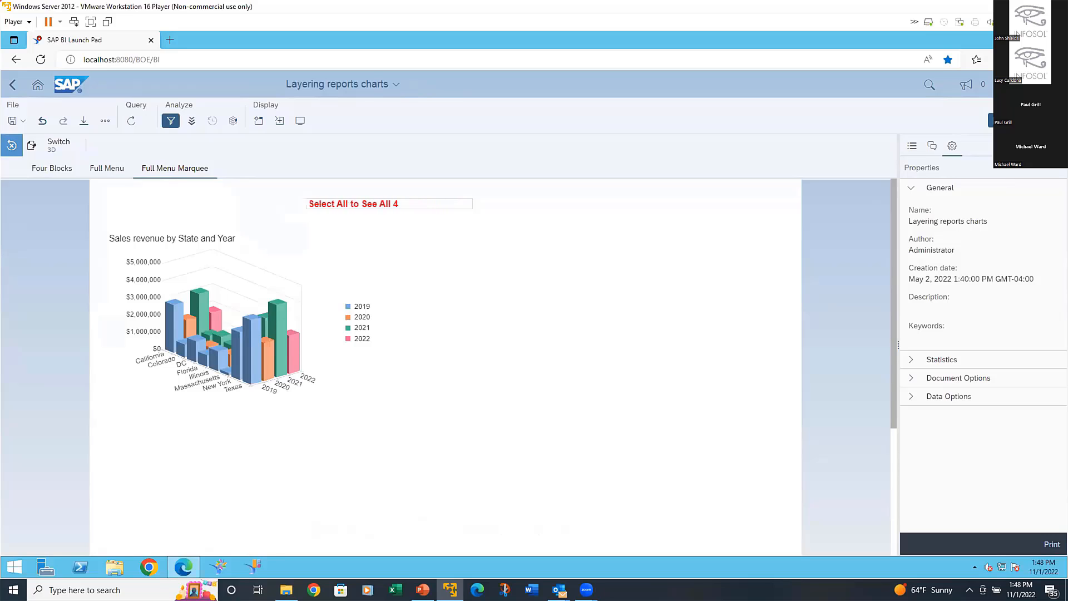
# Step: Put the document in design mode and review the Marquee variable's HTML formula in the variable editor
pyautogui.click(1025, 156)
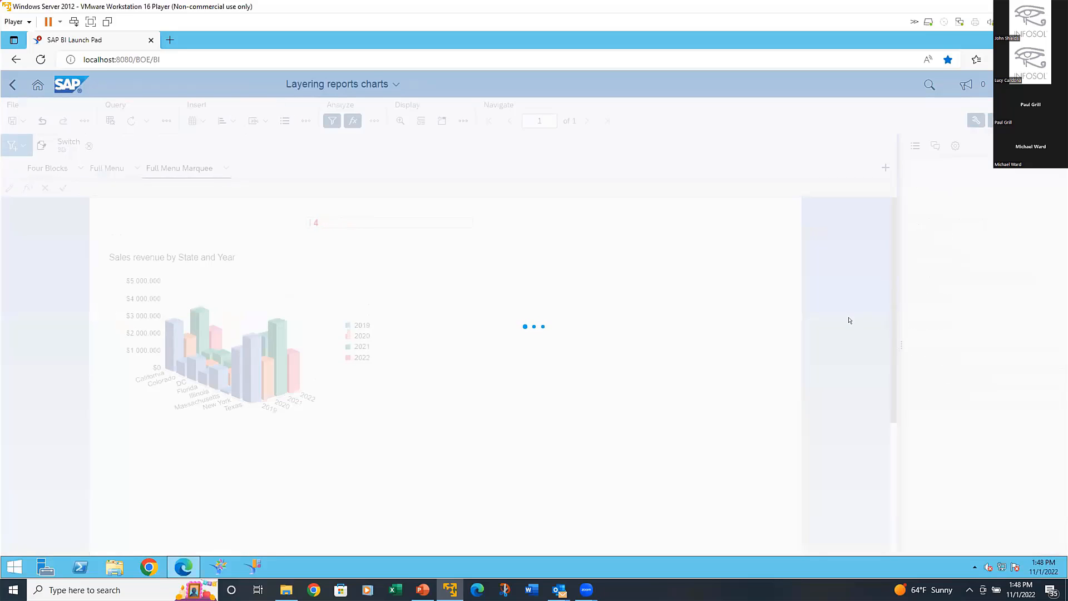
pyautogui.click(657, 336)
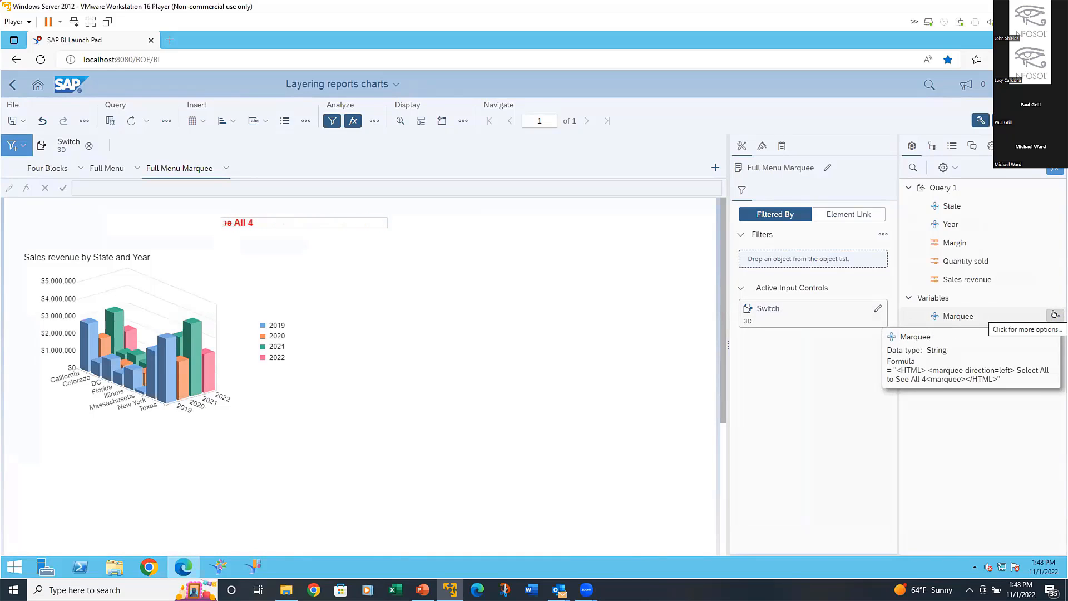
pyautogui.click(1054, 315)
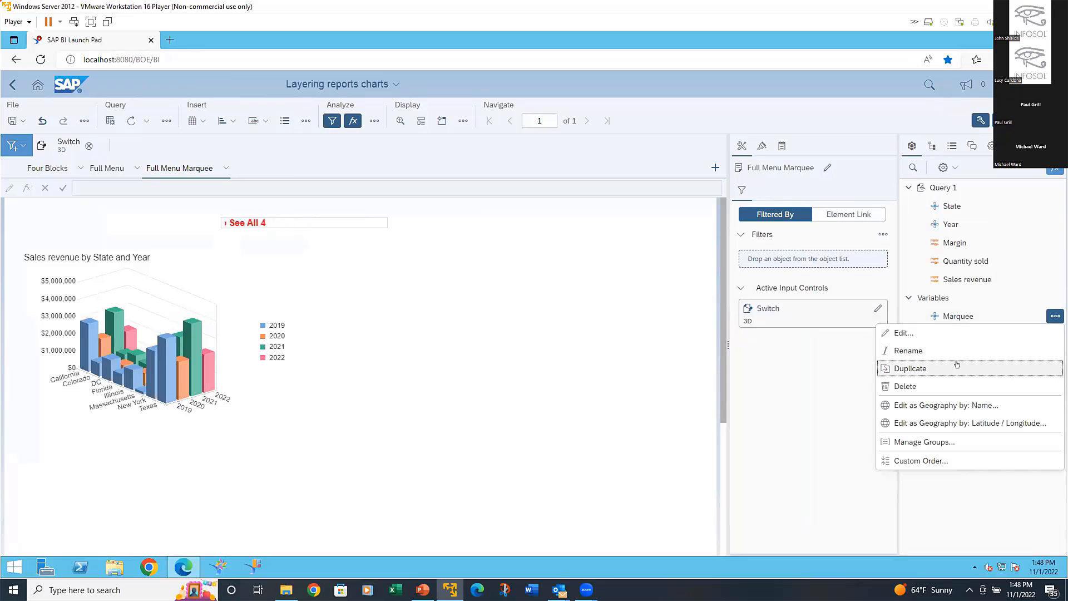
pyautogui.click(901, 332)
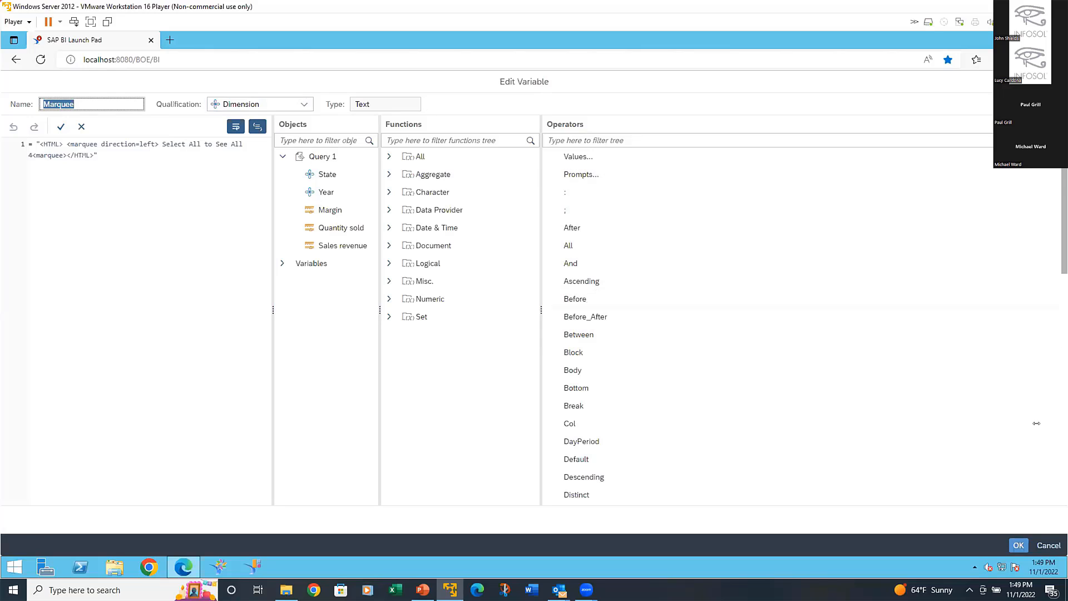
pyautogui.click(1017, 544)
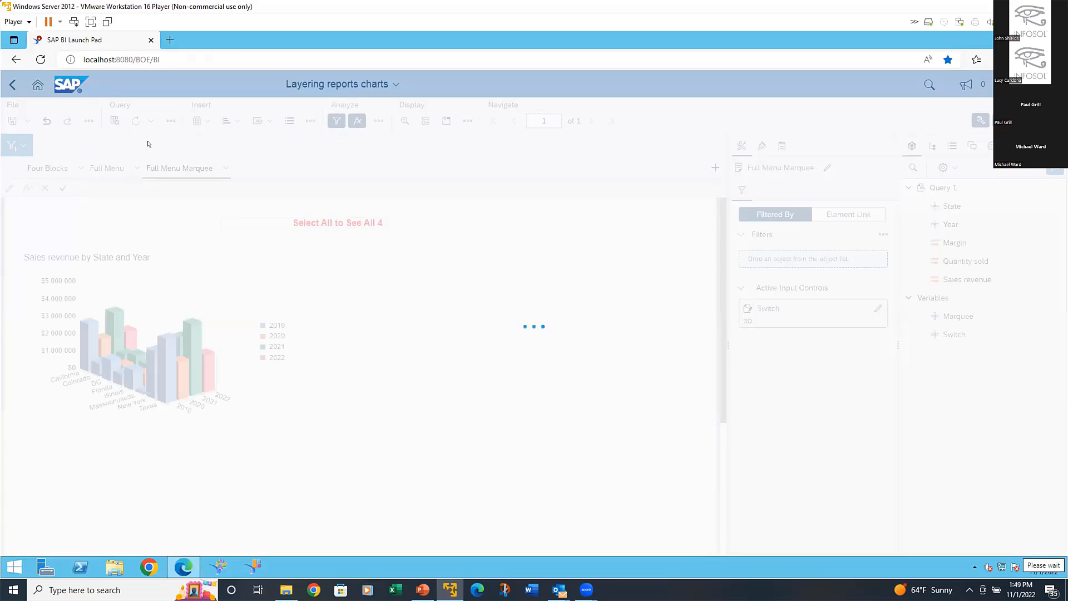
# Step: Set the Switch input control to All on the Full Menu Marquee report
pyautogui.click(62, 142)
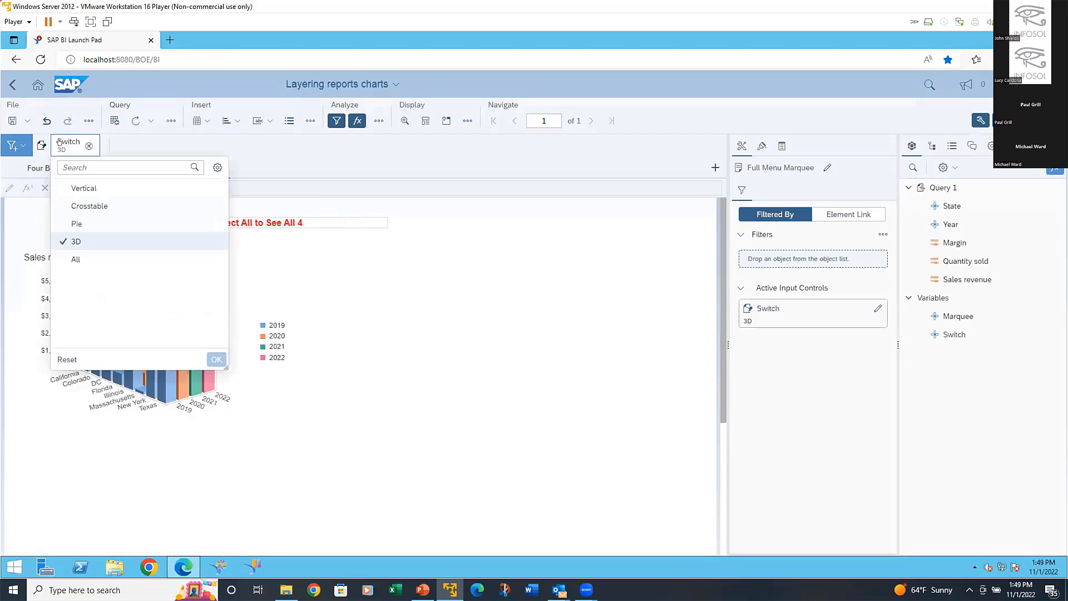
pyautogui.click(86, 257)
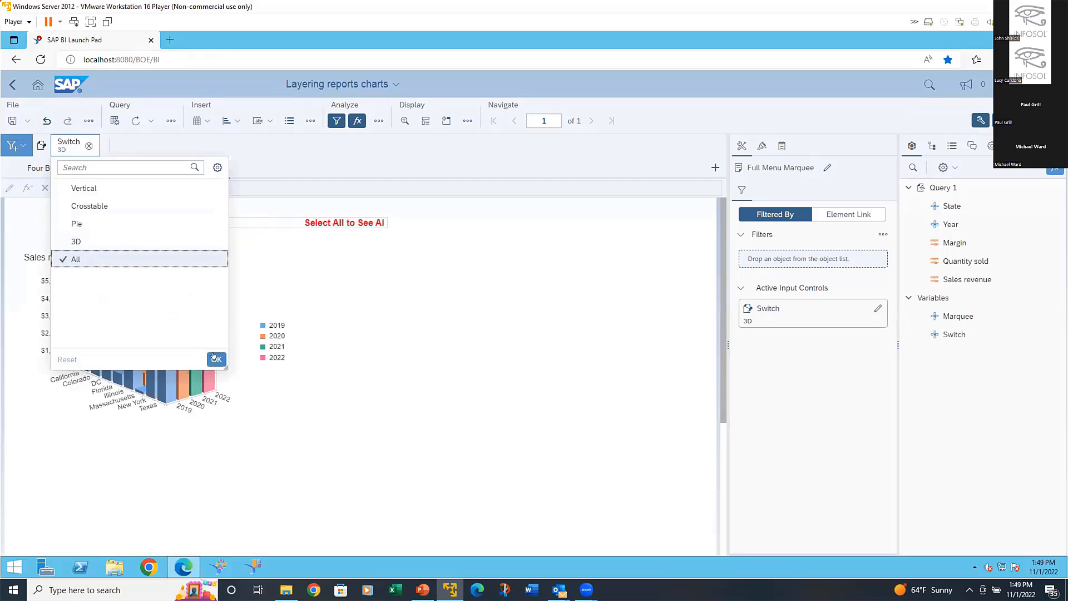
pyautogui.click(214, 358)
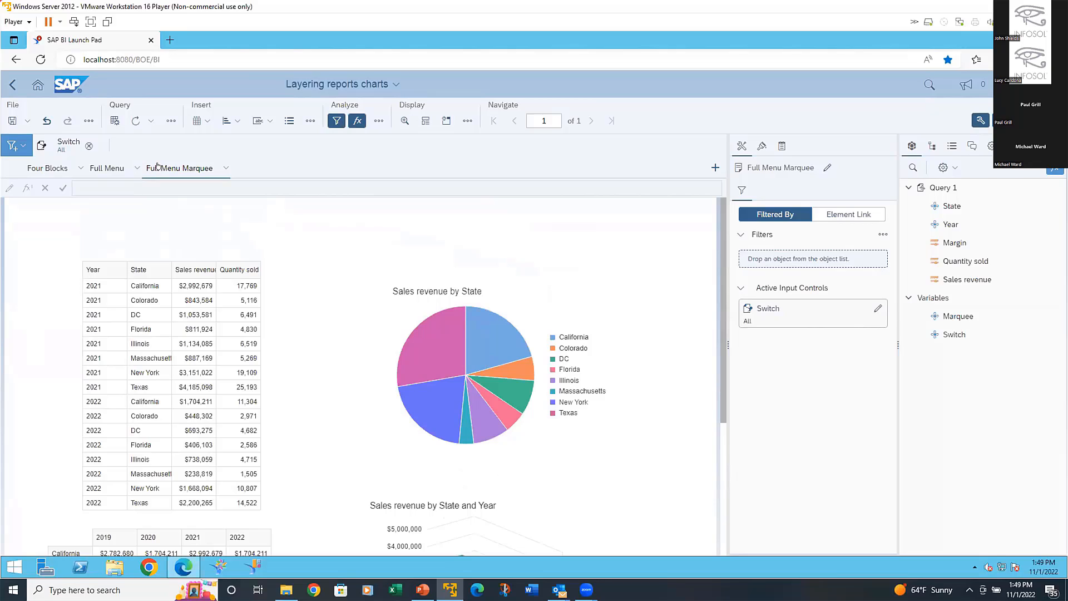
# Step: Look through the list of open documents and the options available for the Sales revenue by State pie chart
pyautogui.click(391, 83)
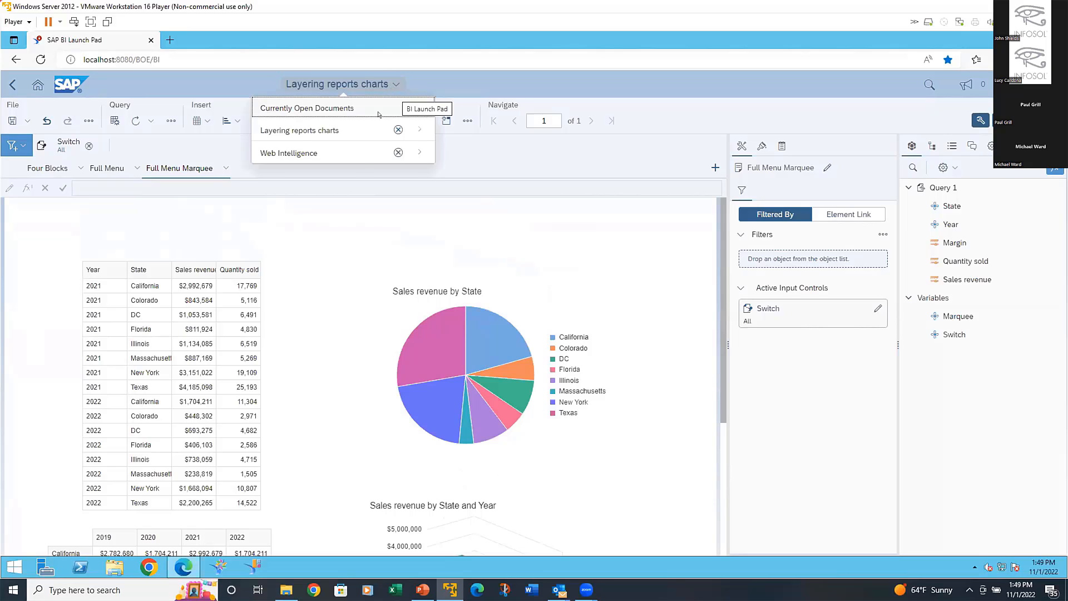
pyautogui.click(324, 223)
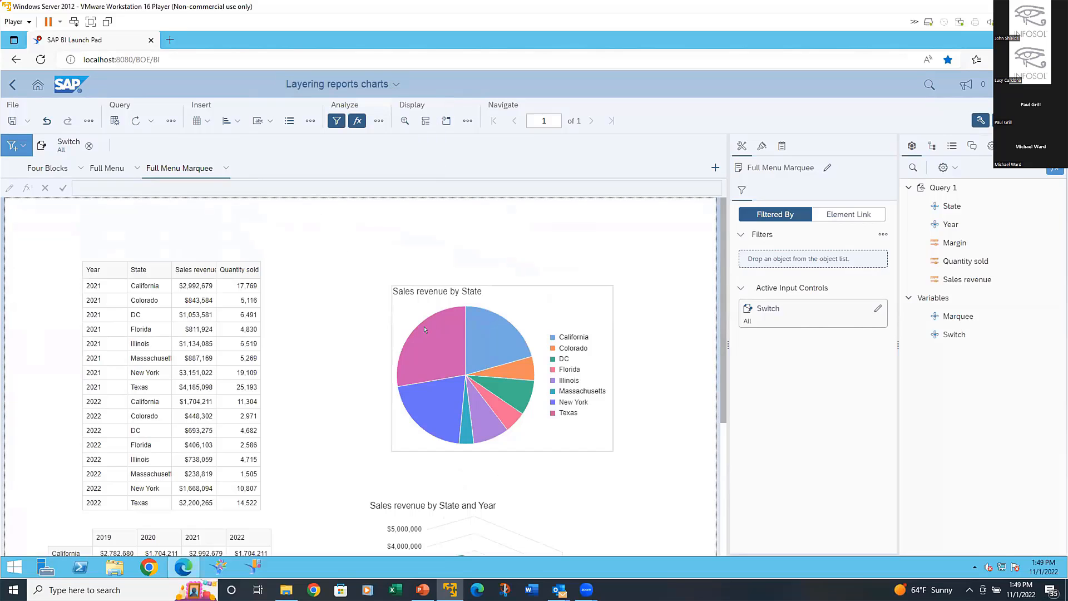
pyautogui.rightClick(432, 337)
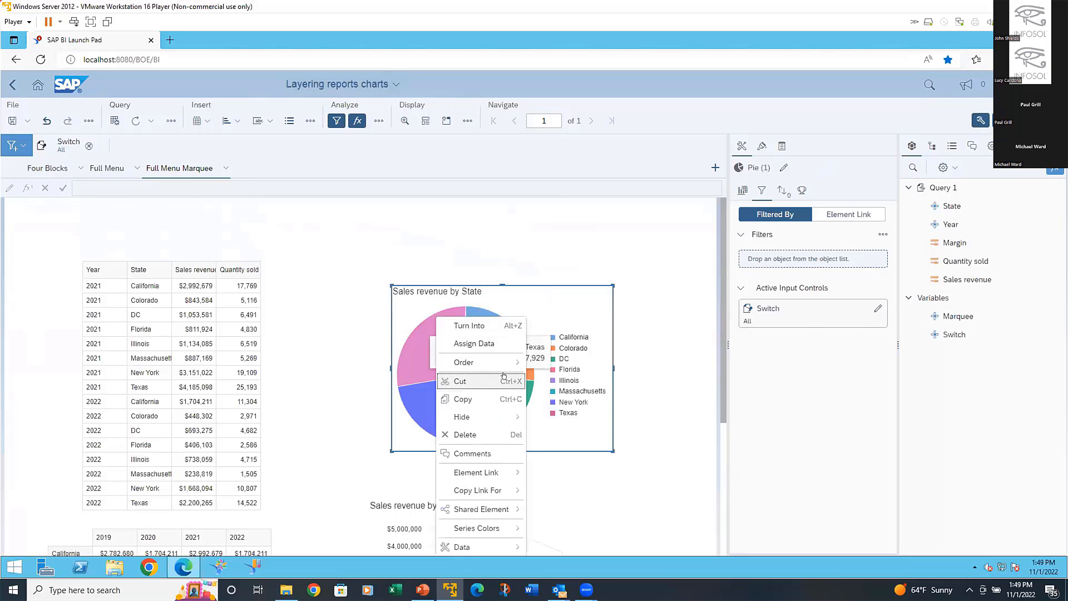
pyautogui.click(566, 293)
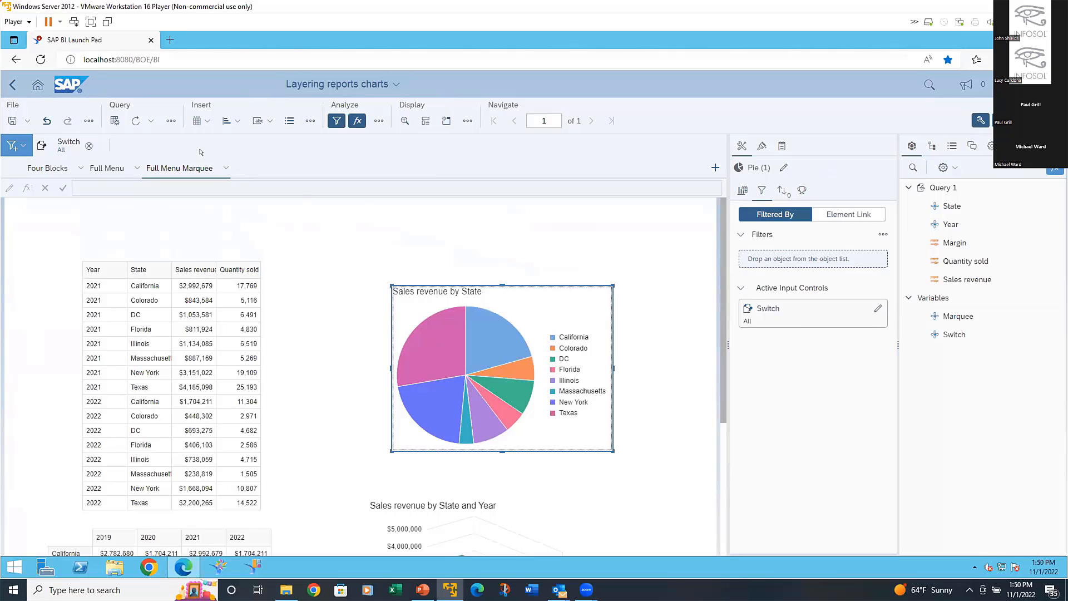
# Step: Close the Layering reports charts document and discard its unsaved modifications
pyautogui.click(389, 85)
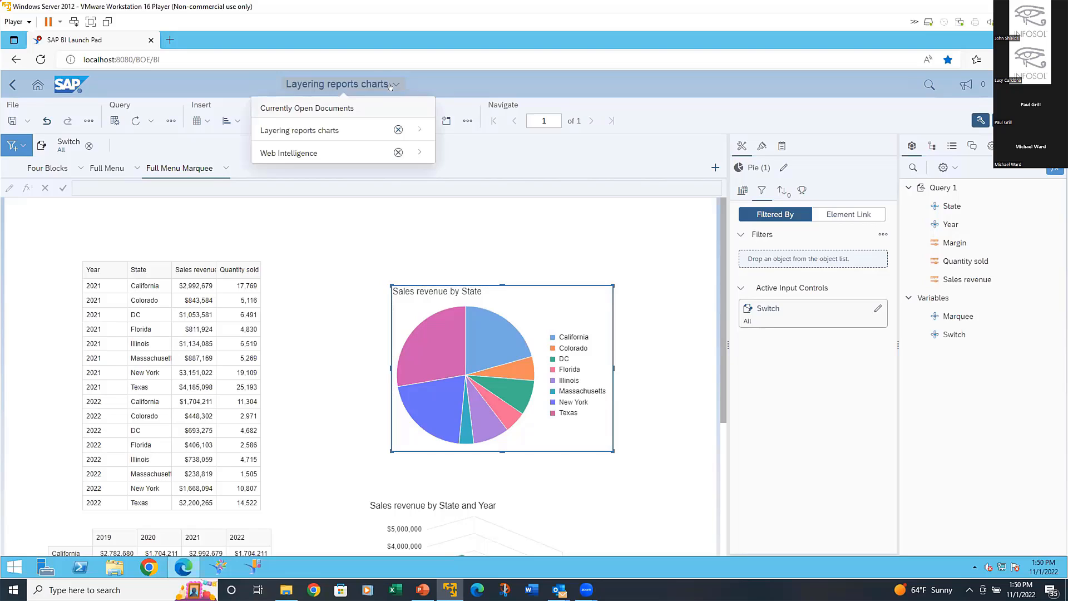
pyautogui.click(397, 129)
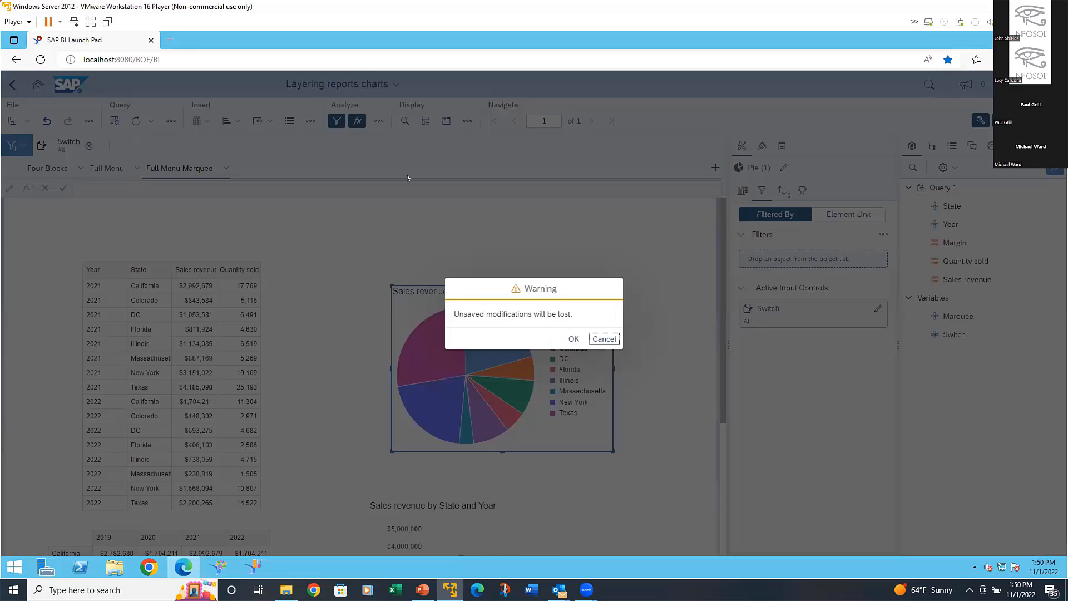
pyautogui.click(572, 338)
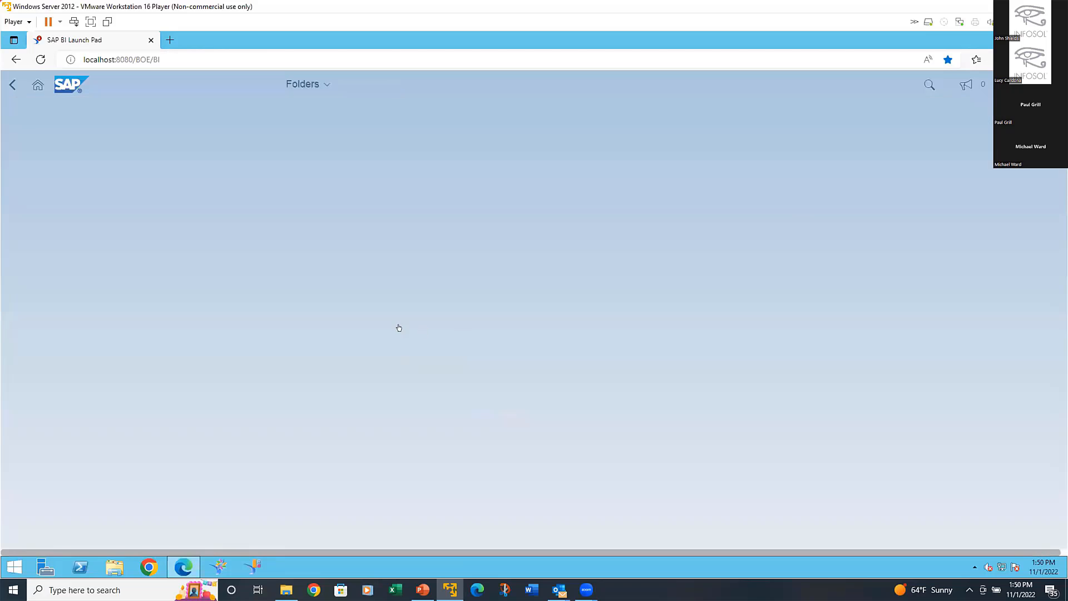
# Step: Open the prompt hor vert document from the Demo 1 folder in design mode
pyautogui.scroll(-2, 355, 347)
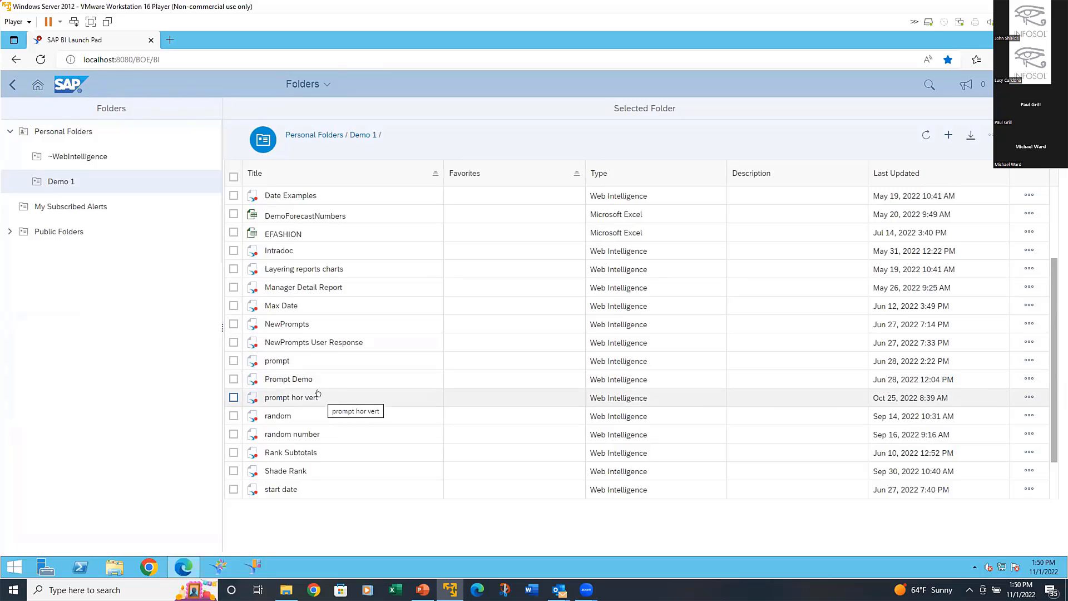
pyautogui.click(318, 395)
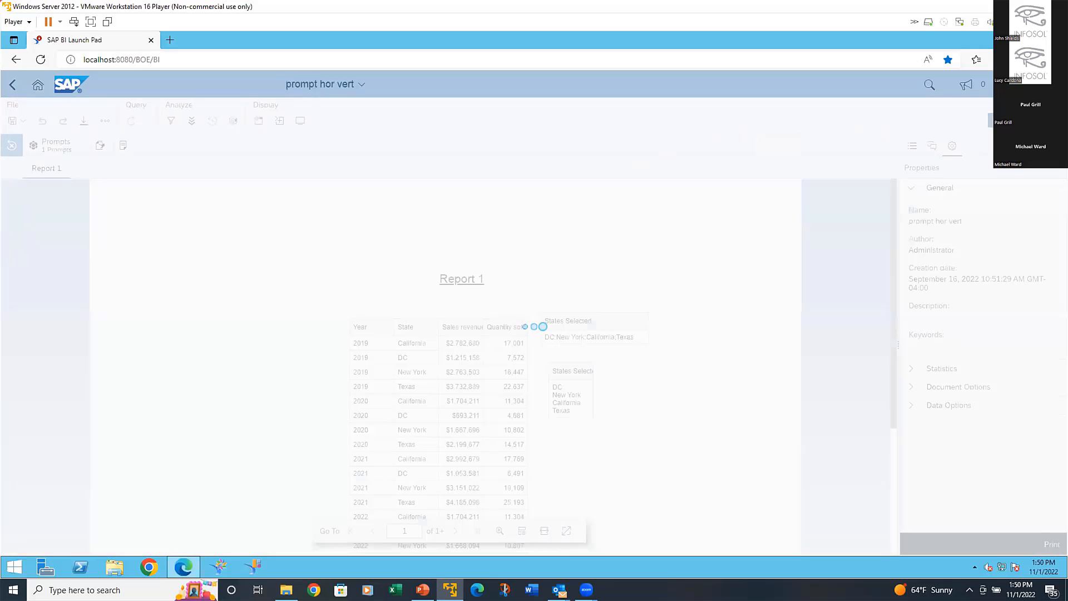
pyautogui.click(991, 120)
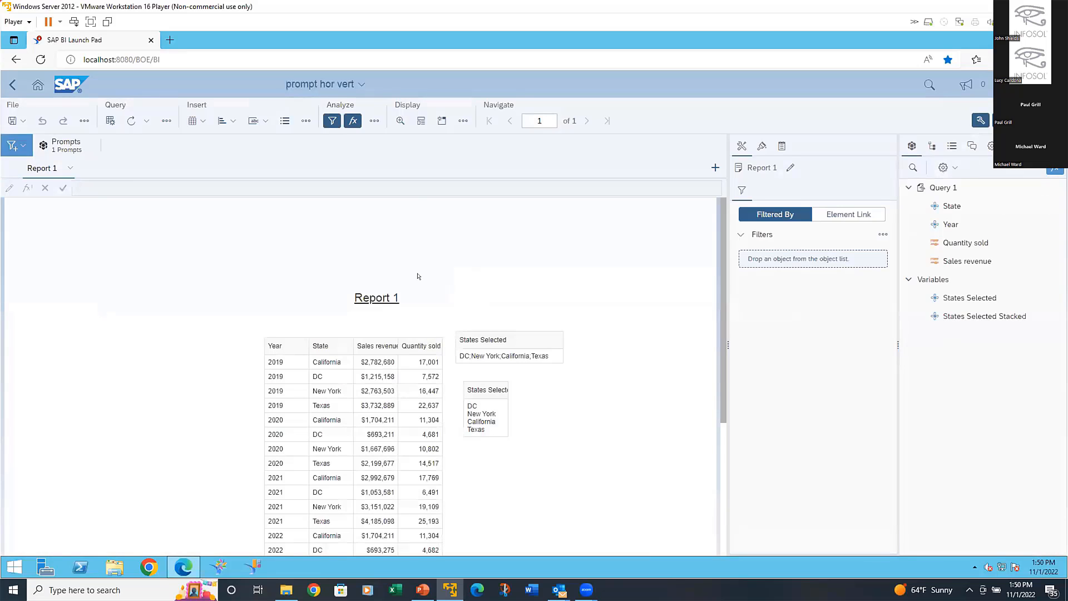
# Step: Refresh the document and clear the preselected values of the Select States prompt
pyautogui.click(132, 124)
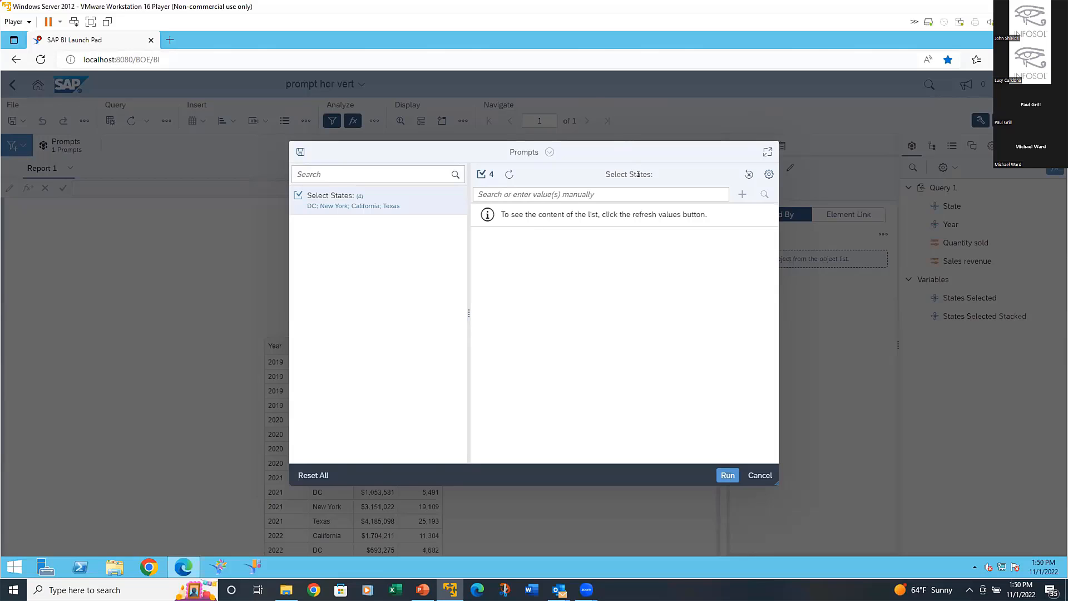
pyautogui.click(602, 190)
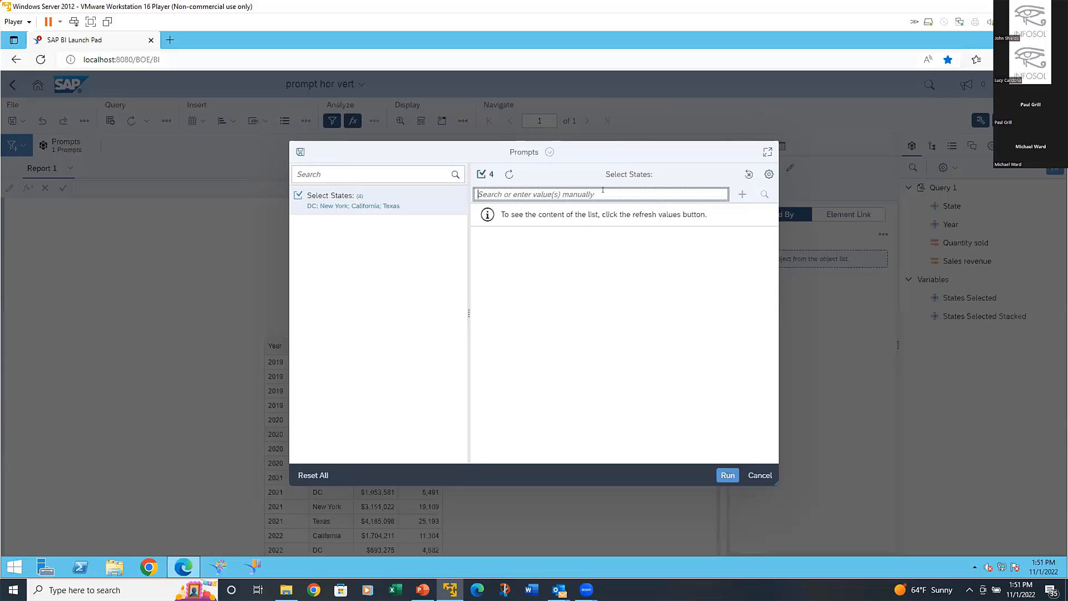
pyautogui.click(363, 197)
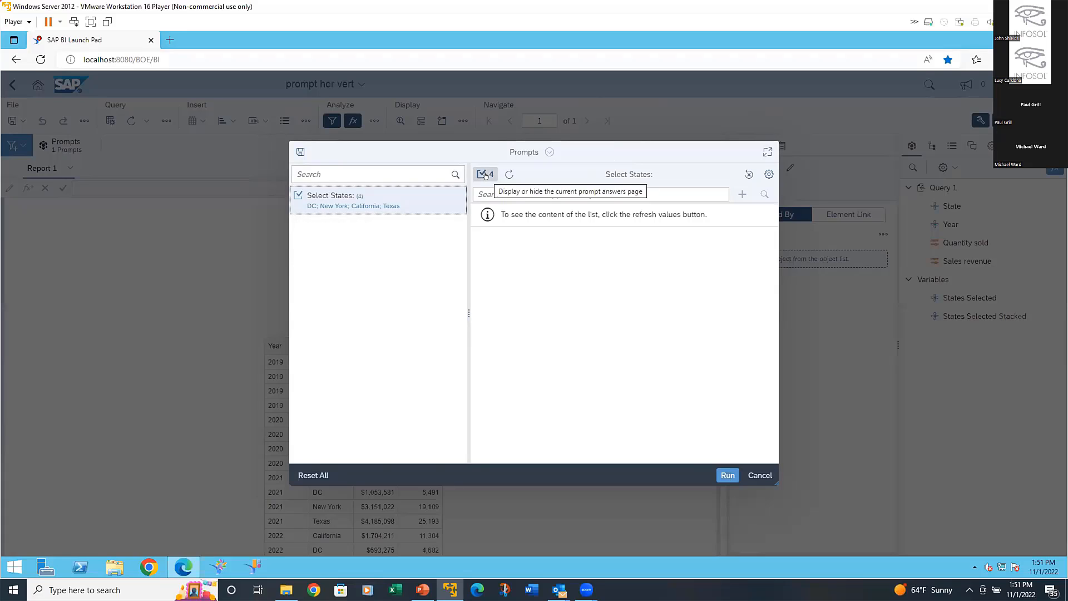
pyautogui.click(746, 171)
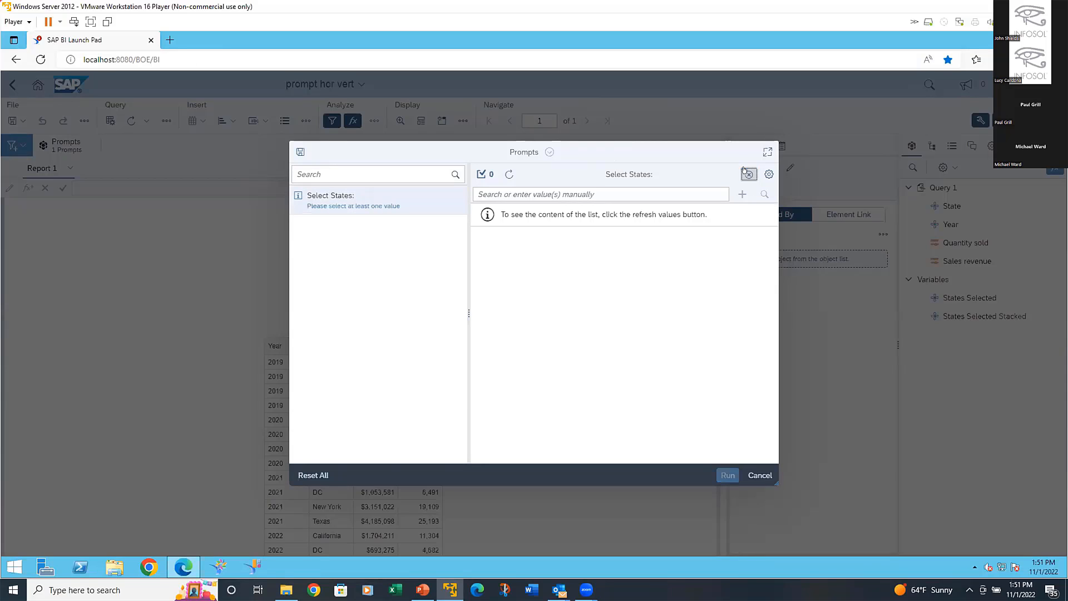
pyautogui.click(381, 197)
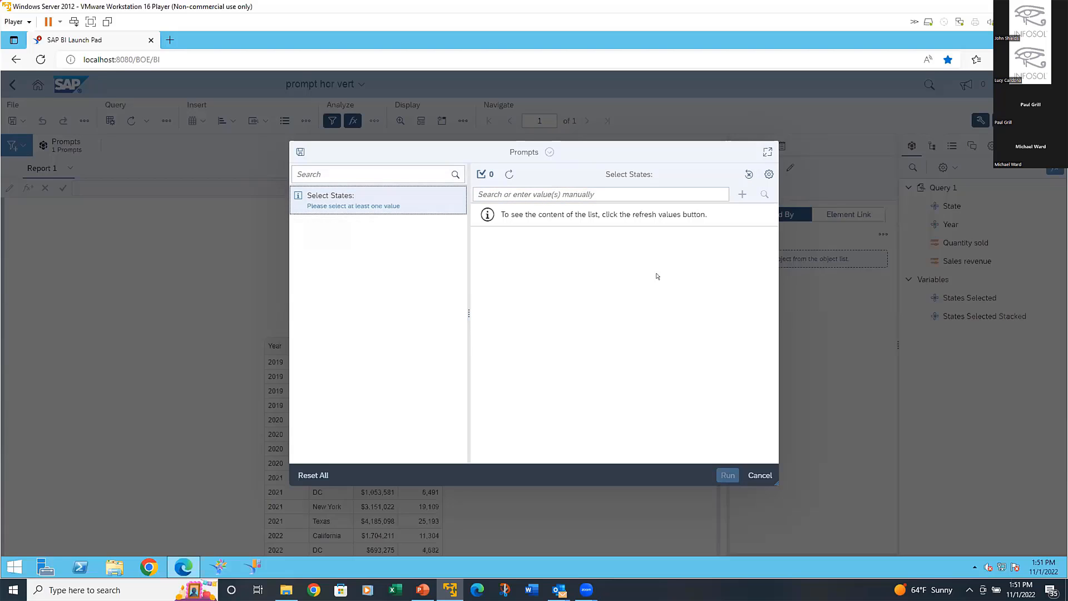
pyautogui.click(502, 195)
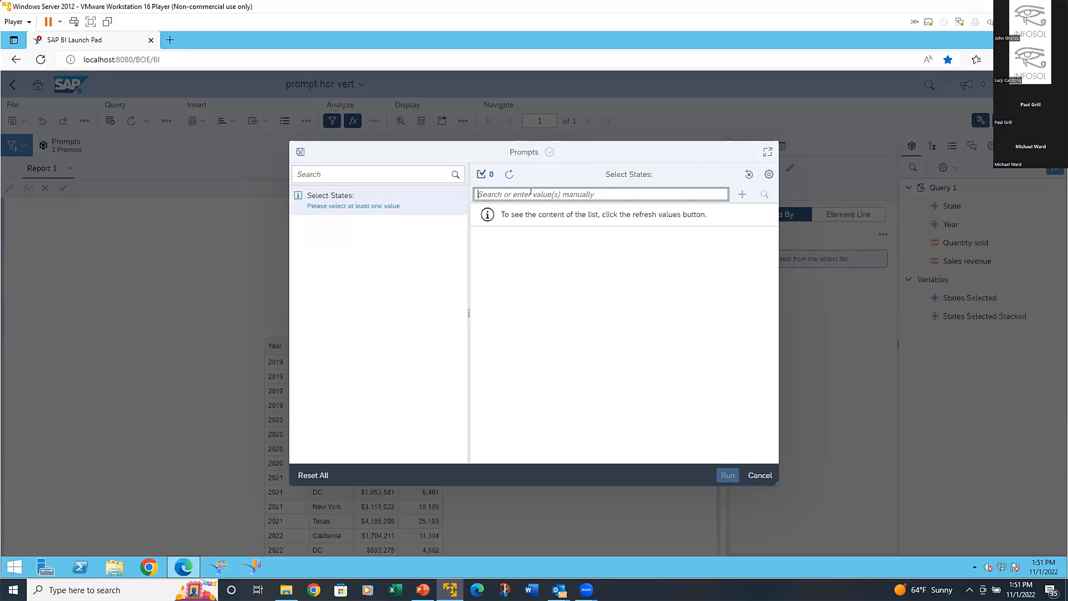
pyautogui.click(395, 196)
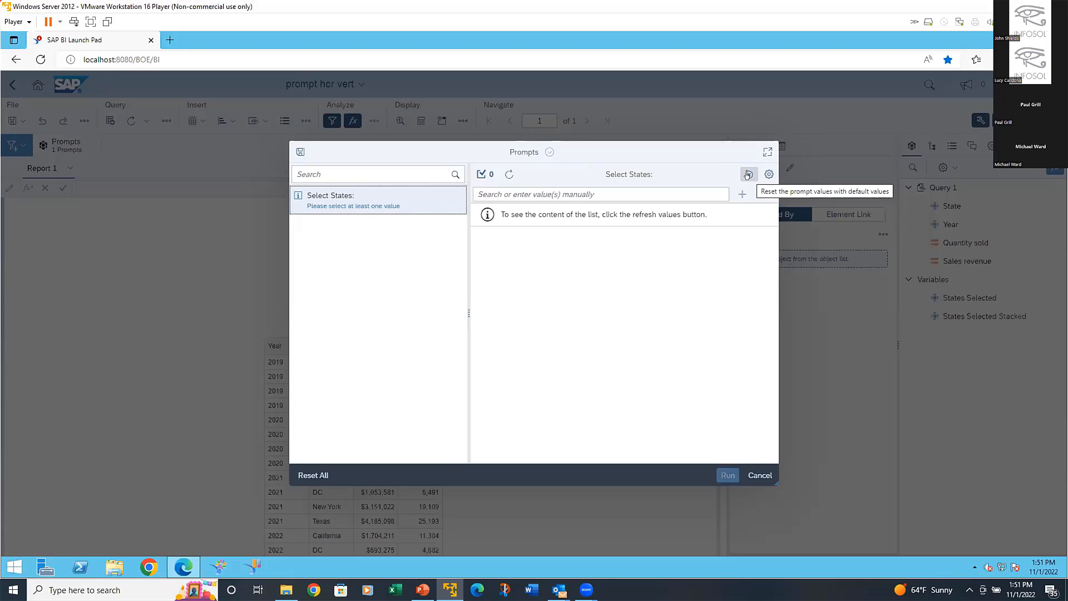
# Step: Load the State list, choose California, DC and Texas for the prompt, and run the query
pyautogui.click(506, 173)
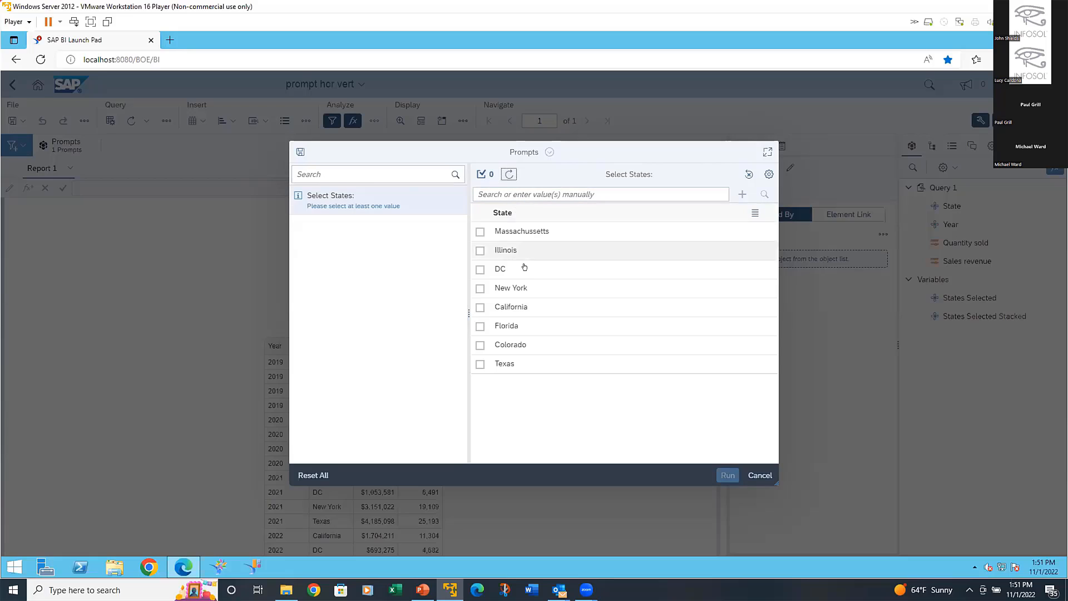
pyautogui.click(479, 308)
pyautogui.click(480, 270)
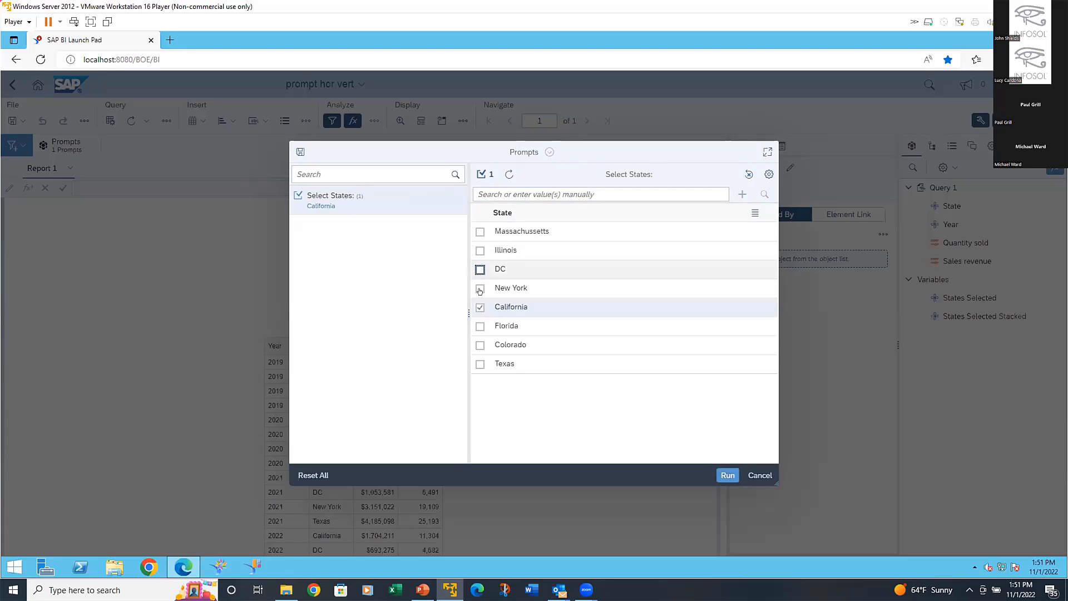
pyautogui.click(480, 363)
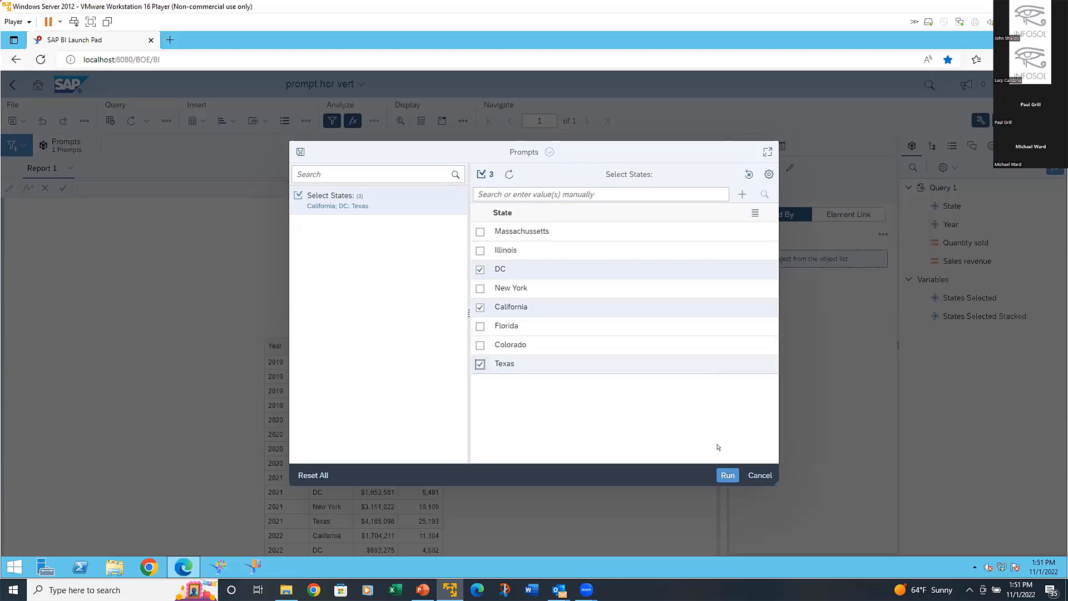
pyautogui.click(726, 474)
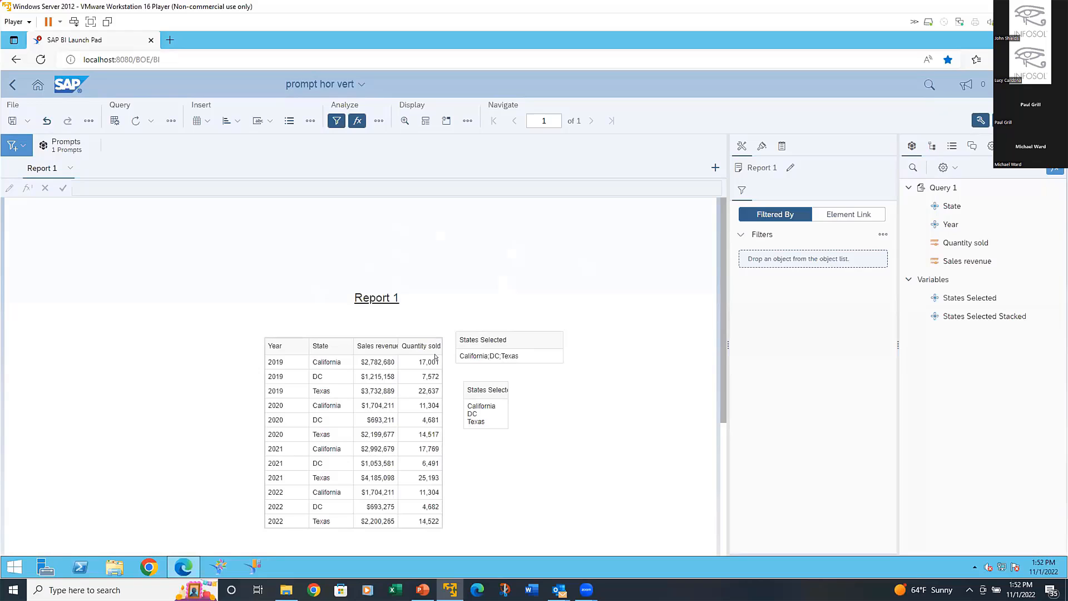
# Step: Review the UserResponse formula of the States Selected variable in the variable editor
pyautogui.click(504, 353)
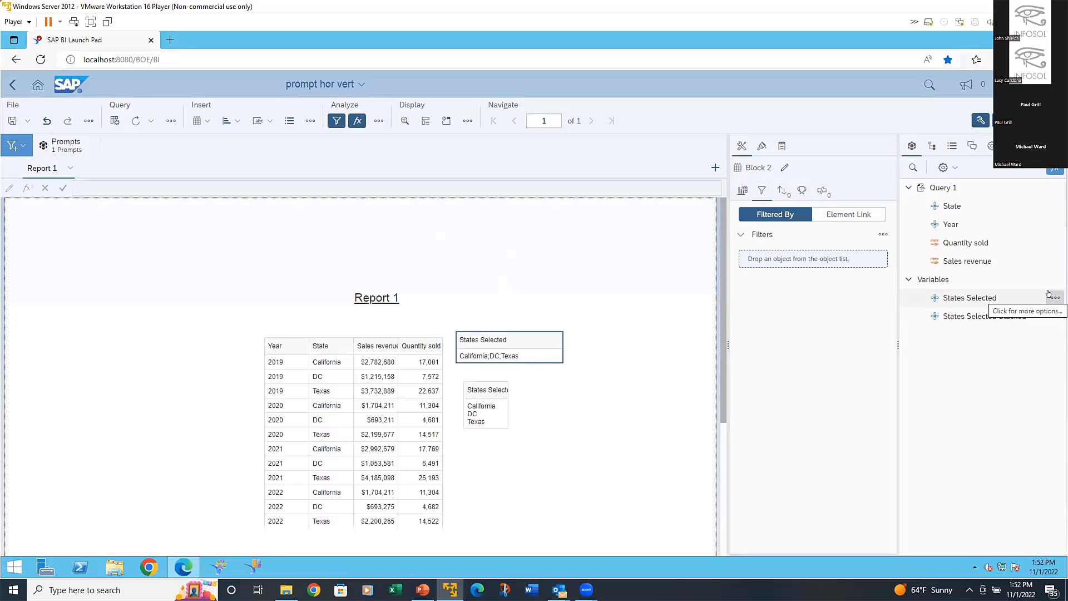
pyautogui.click(1049, 295)
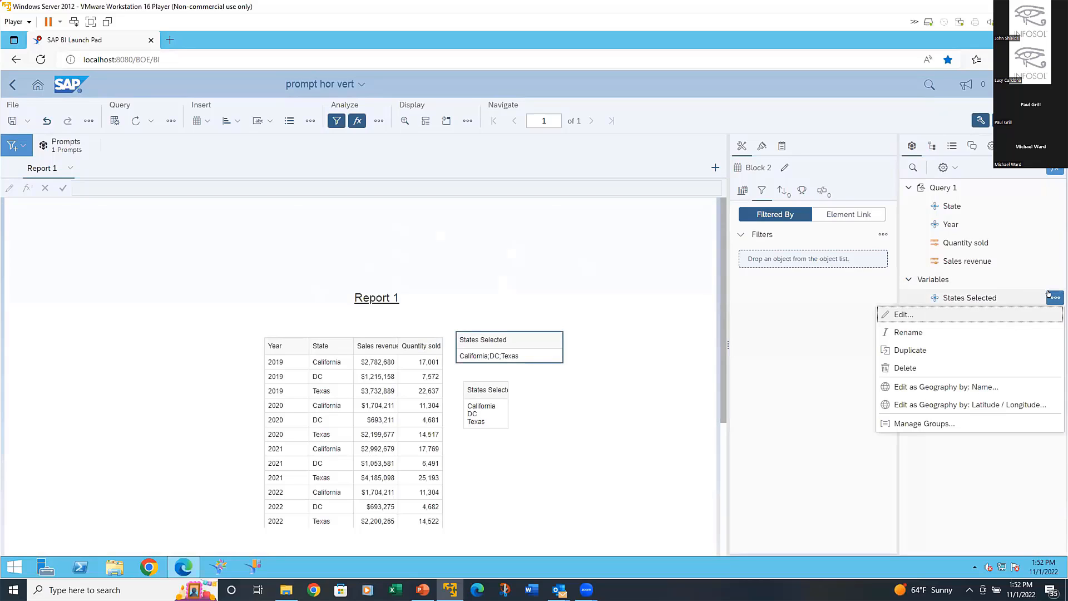
pyautogui.click(904, 315)
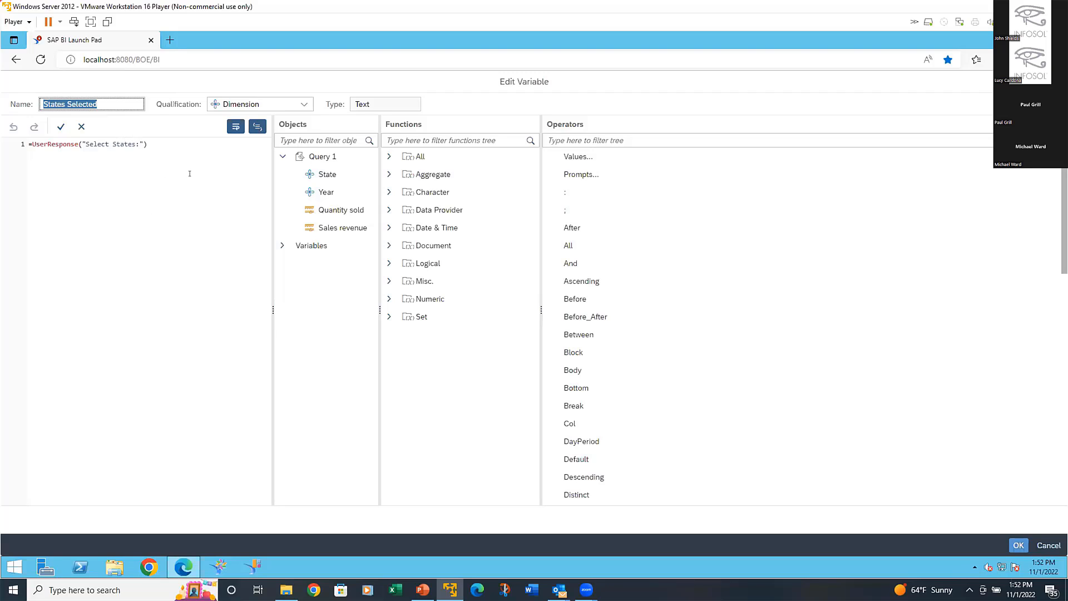
pyautogui.click(1016, 545)
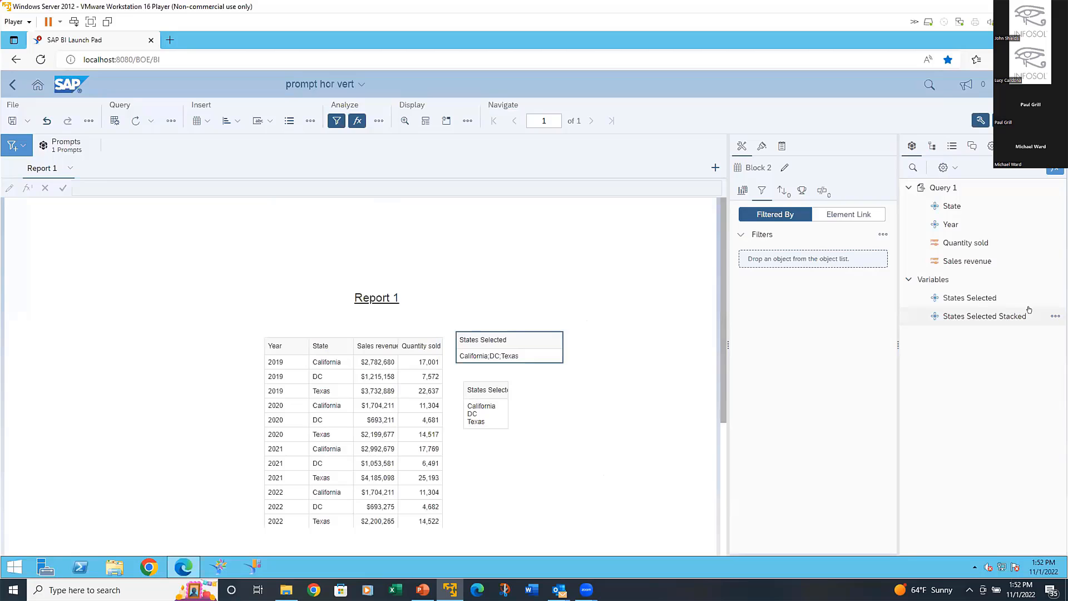
# Step: Examine how the States Selected Stacked variable's Replace formula swaps semicolons for line breaks, then leave the variable editor
pyautogui.click(1056, 316)
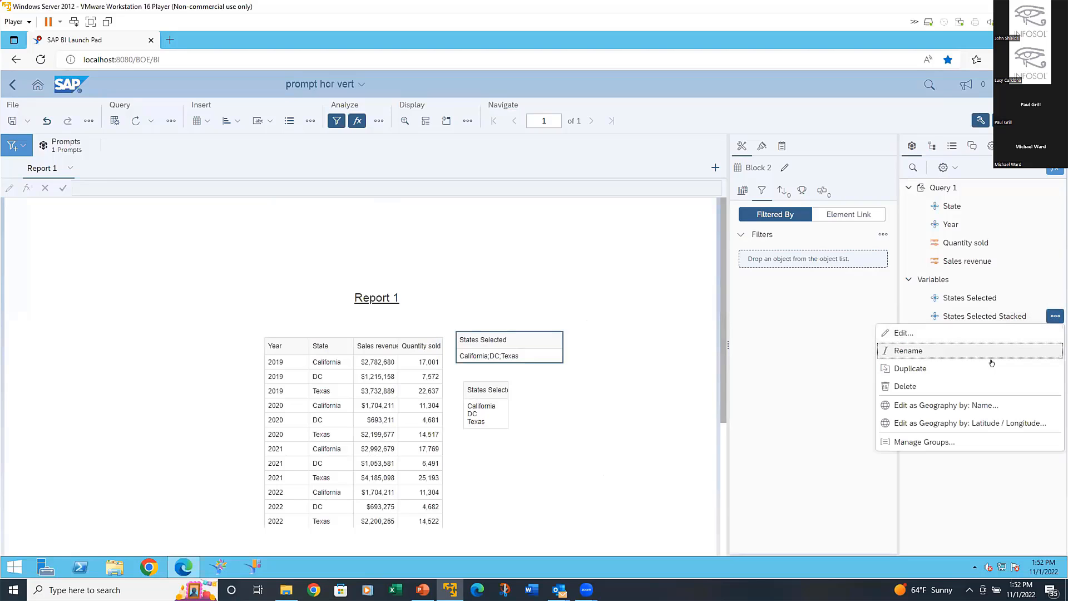
pyautogui.click(886, 333)
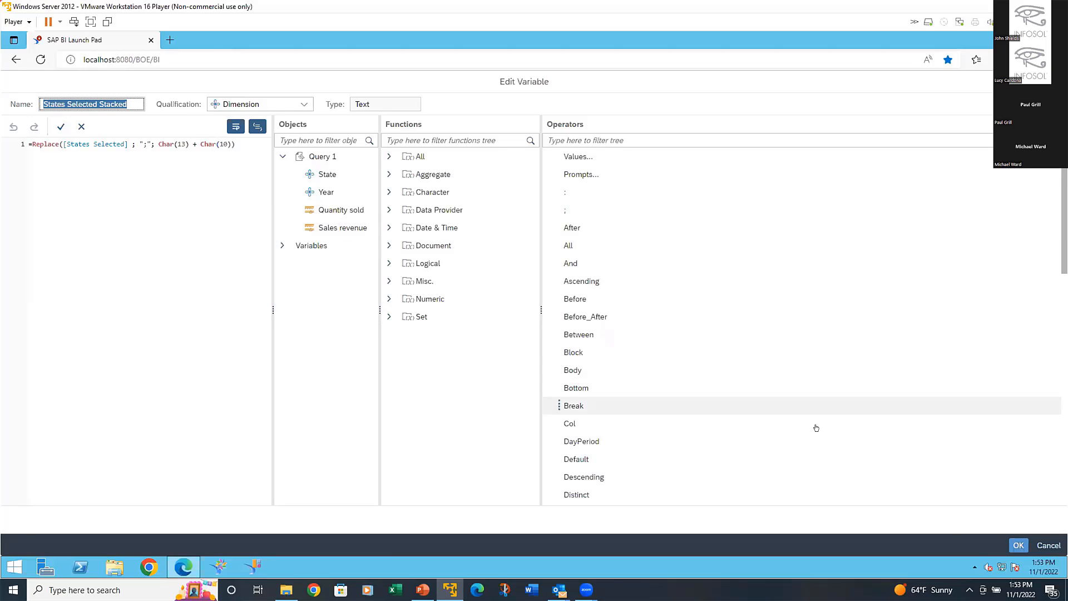
pyautogui.click(1014, 543)
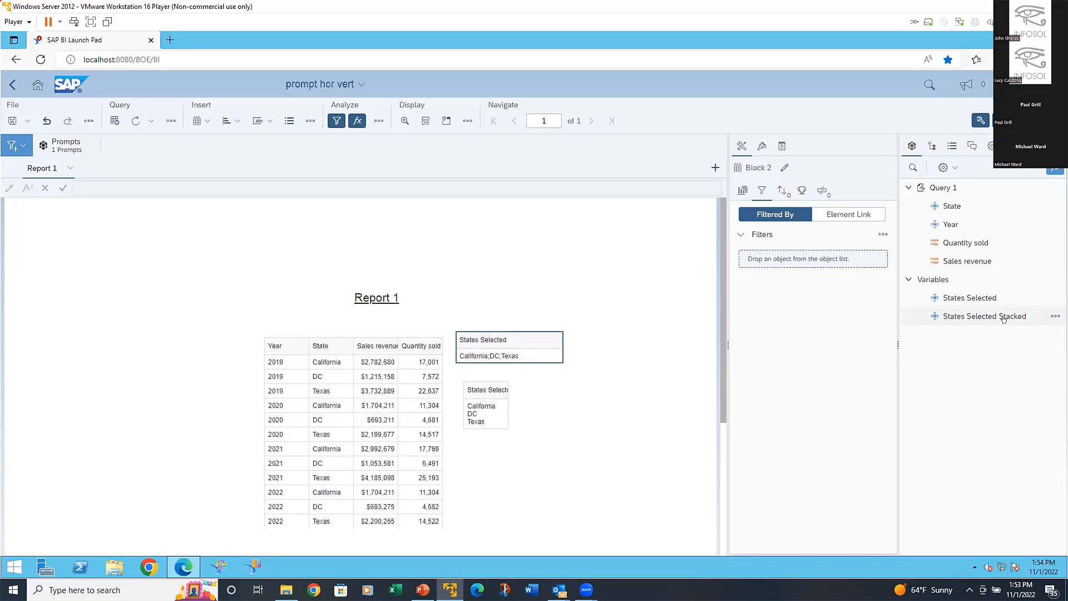
pyautogui.click(1055, 315)
pyautogui.click(895, 331)
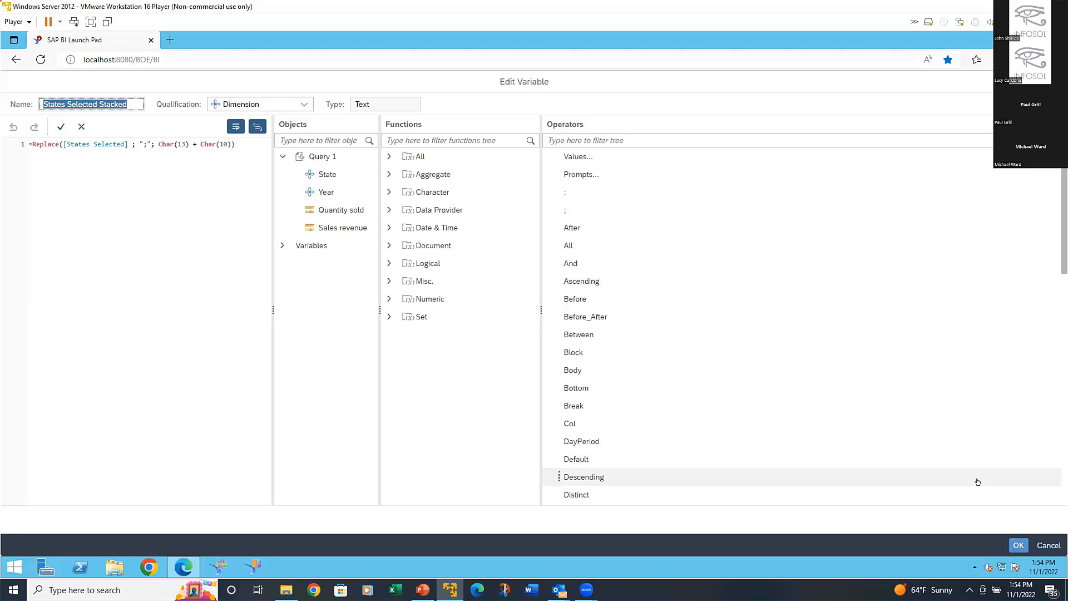
pyautogui.click(1046, 544)
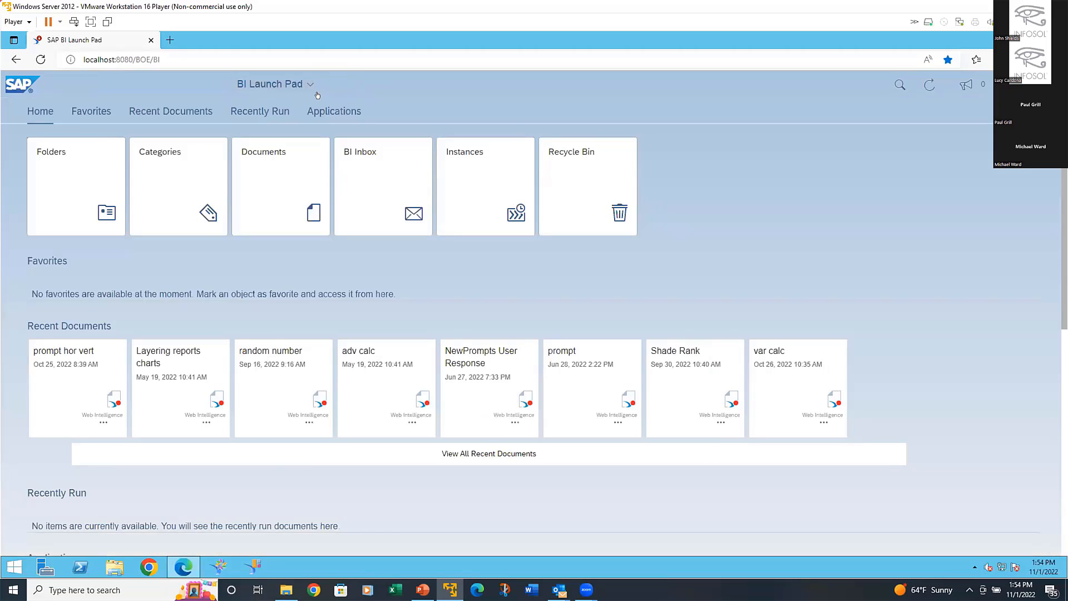
# Step: Check the list of currently open documents and open the Demo 1 folder under Personal Folders
pyautogui.click(301, 82)
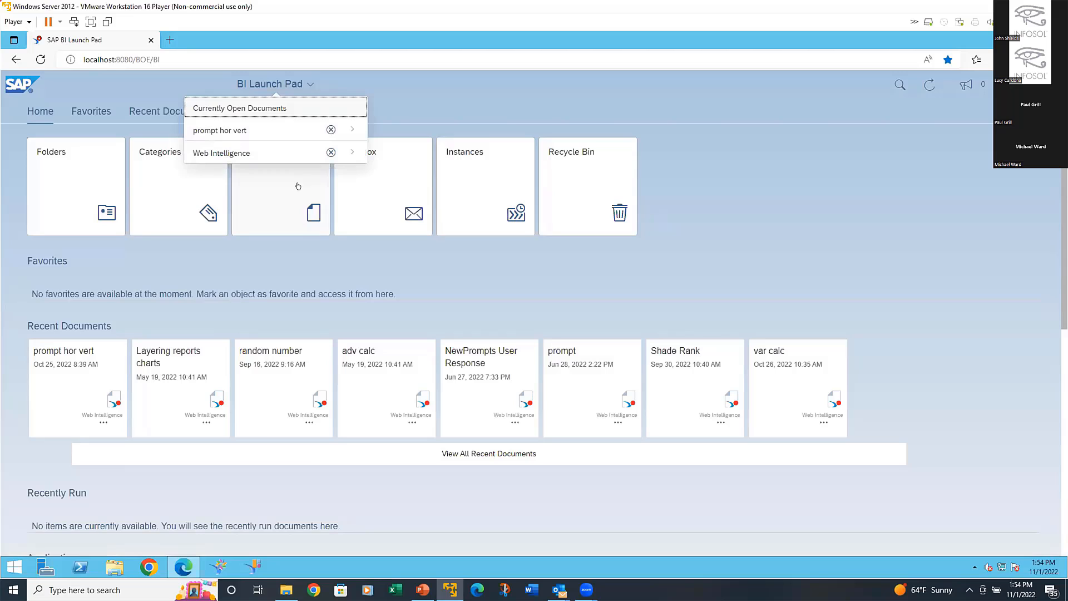
pyautogui.click(329, 268)
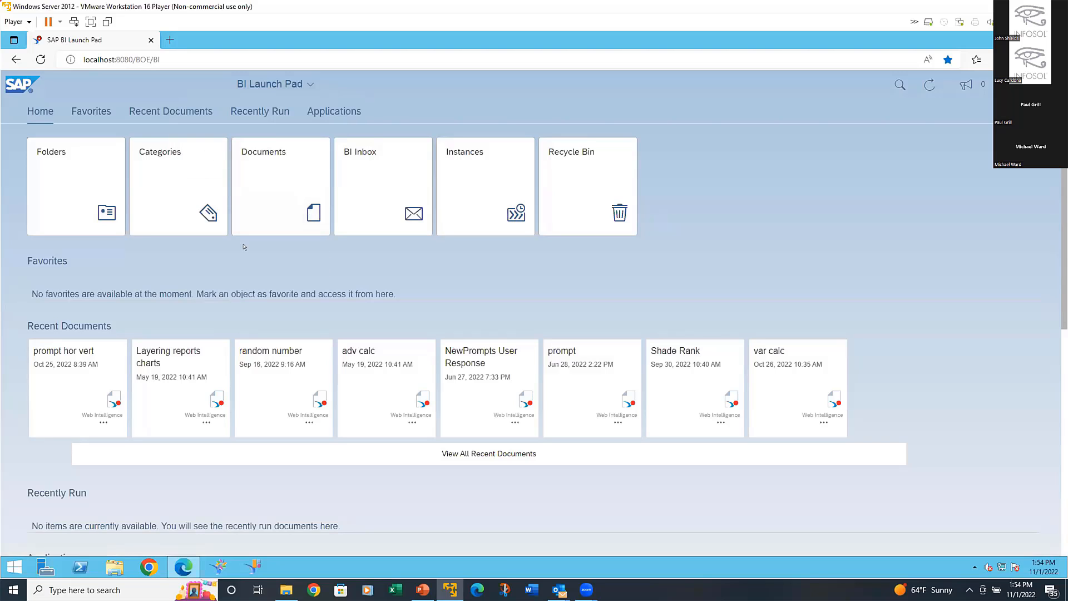
pyautogui.click(94, 182)
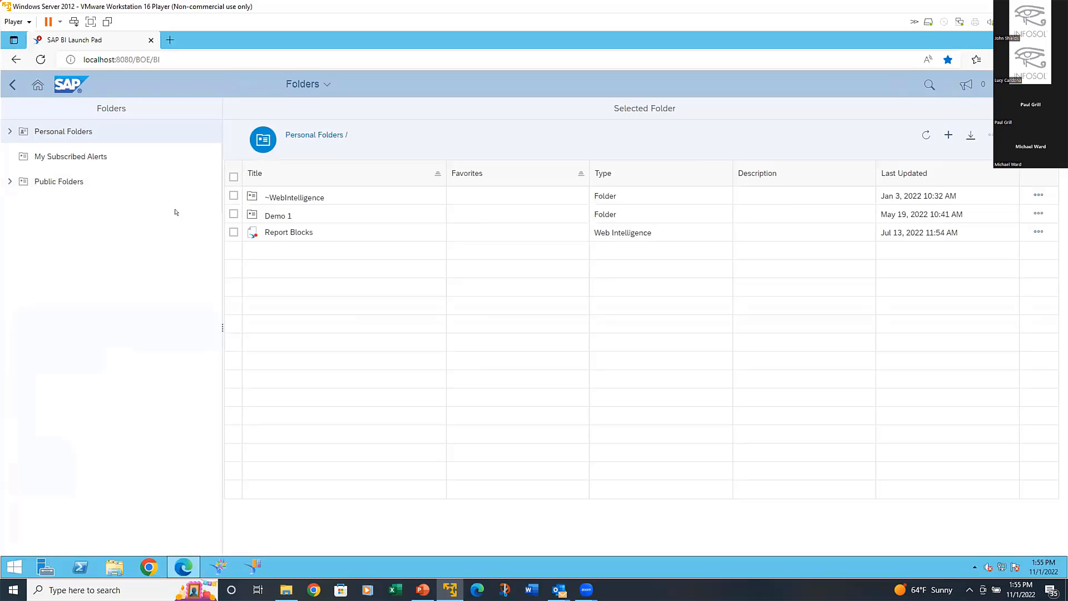
pyautogui.click(265, 215)
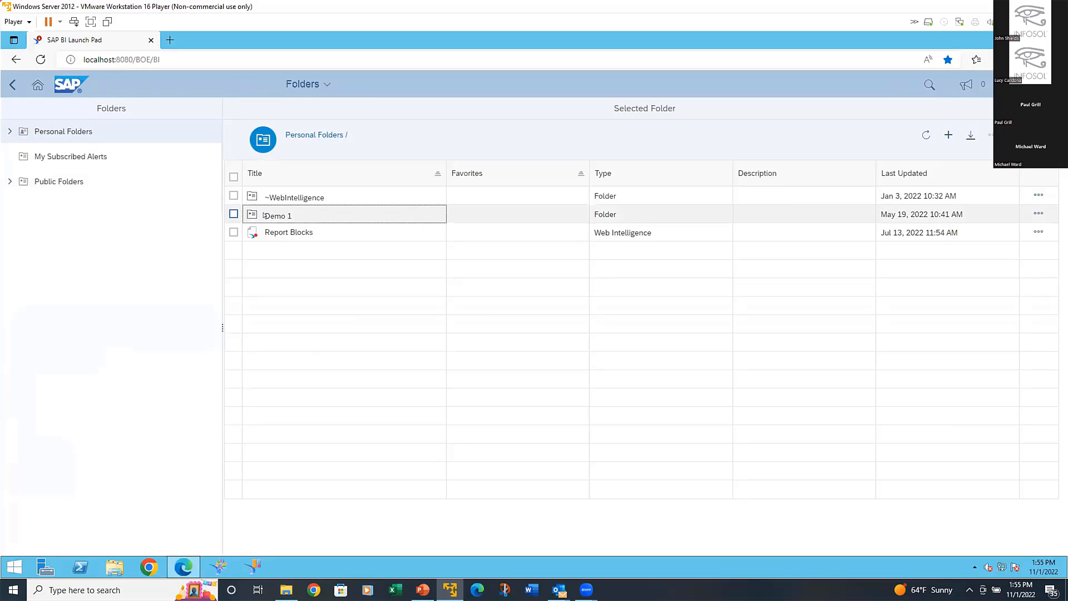
pyautogui.click(264, 215)
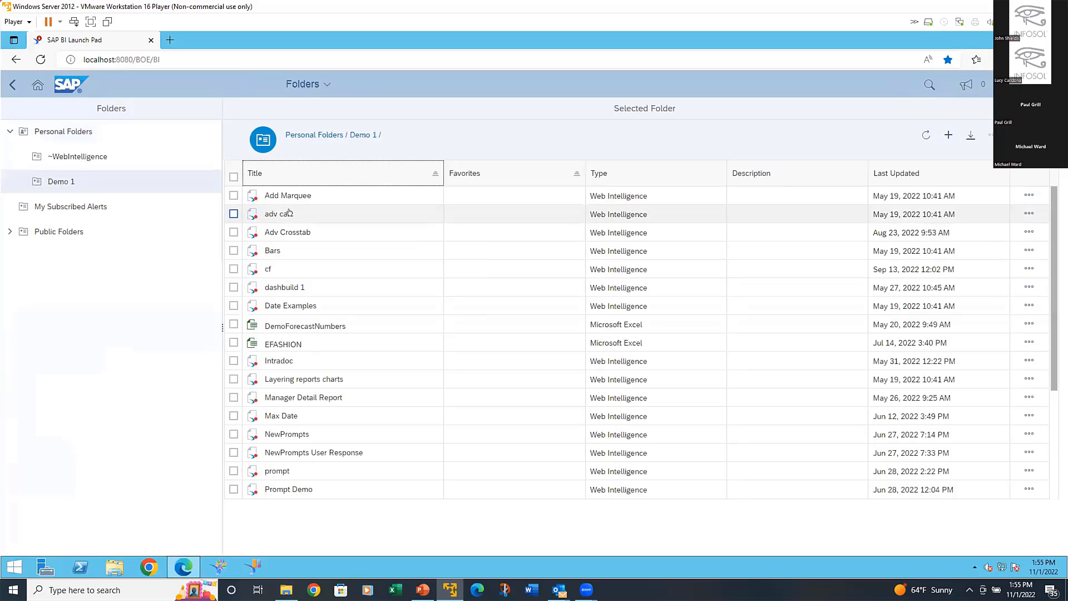
# Step: Open the adv calc document in design mode and select the yearly revenue table on Report 2 a
pyautogui.click(290, 213)
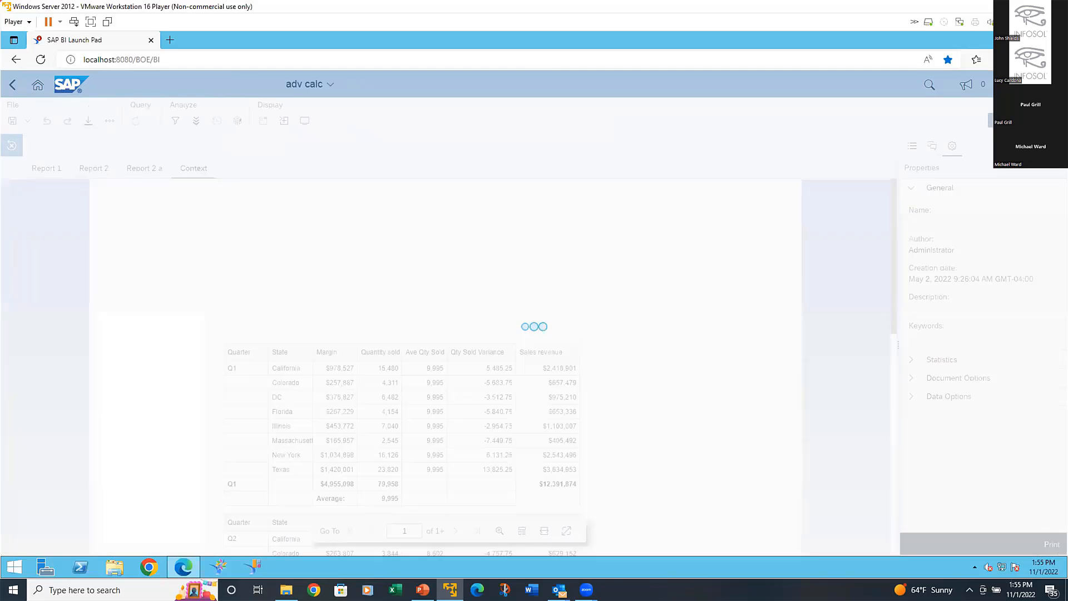
pyautogui.click(1035, 121)
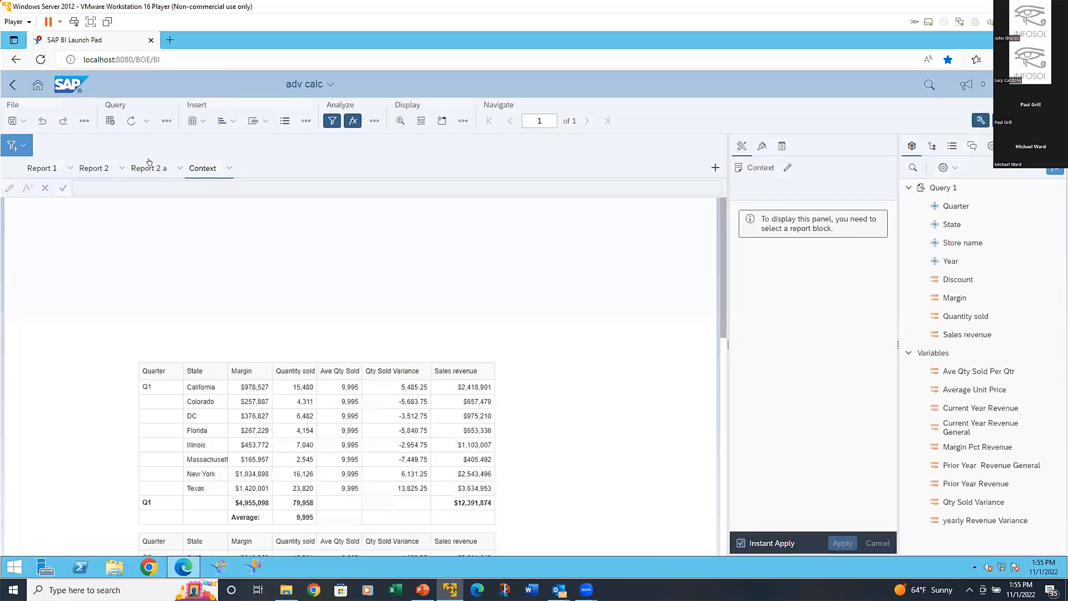
pyautogui.click(145, 168)
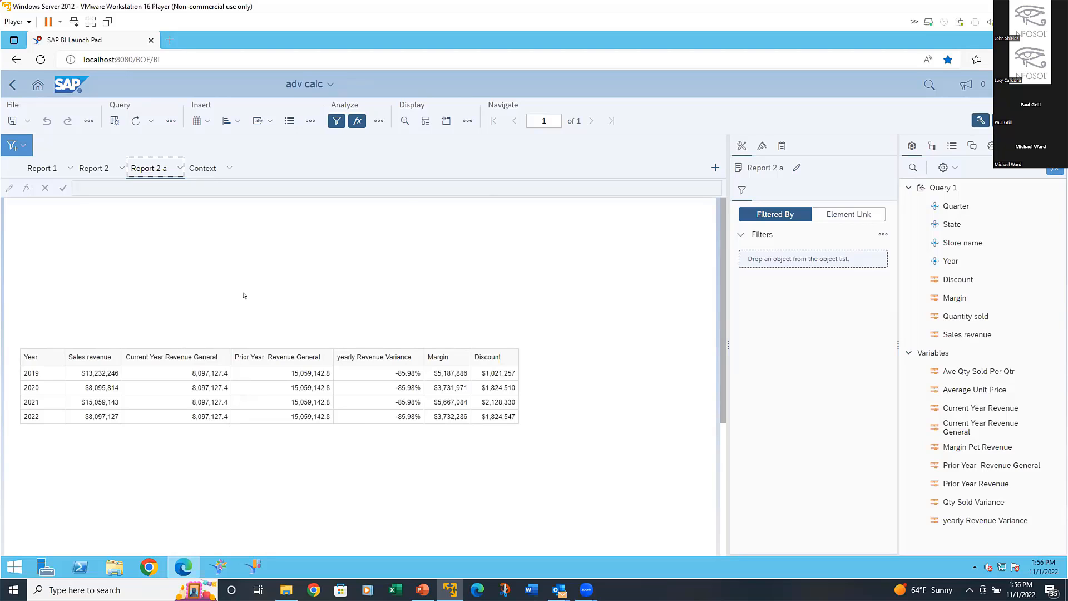
pyautogui.click(172, 372)
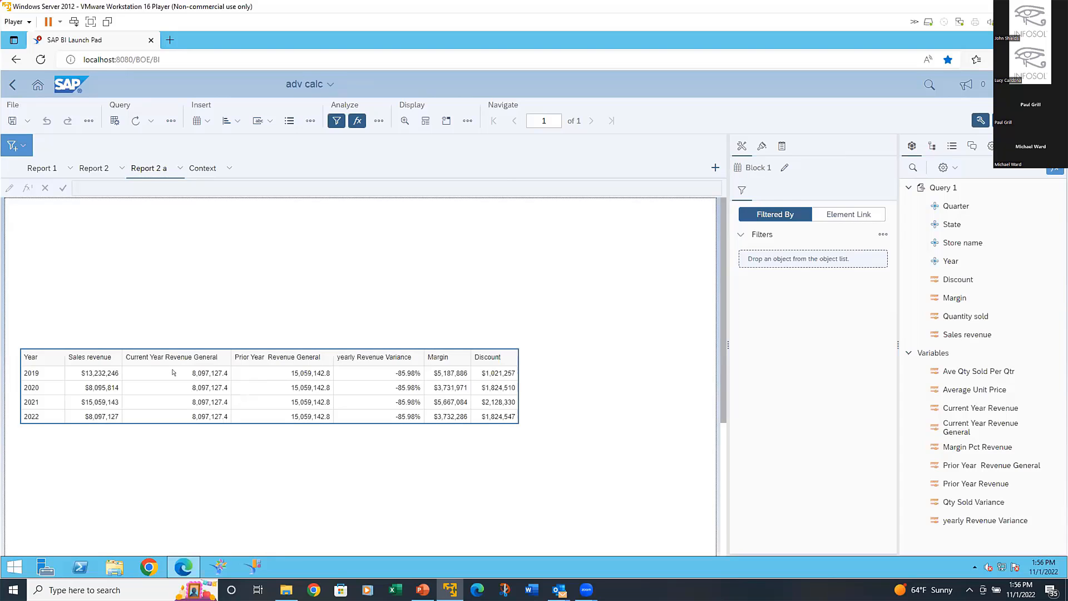
# Step: Select the Current Year Revenue General column and review the Current Year Revenue variable's Where formula in the variable editor
pyautogui.click(186, 372)
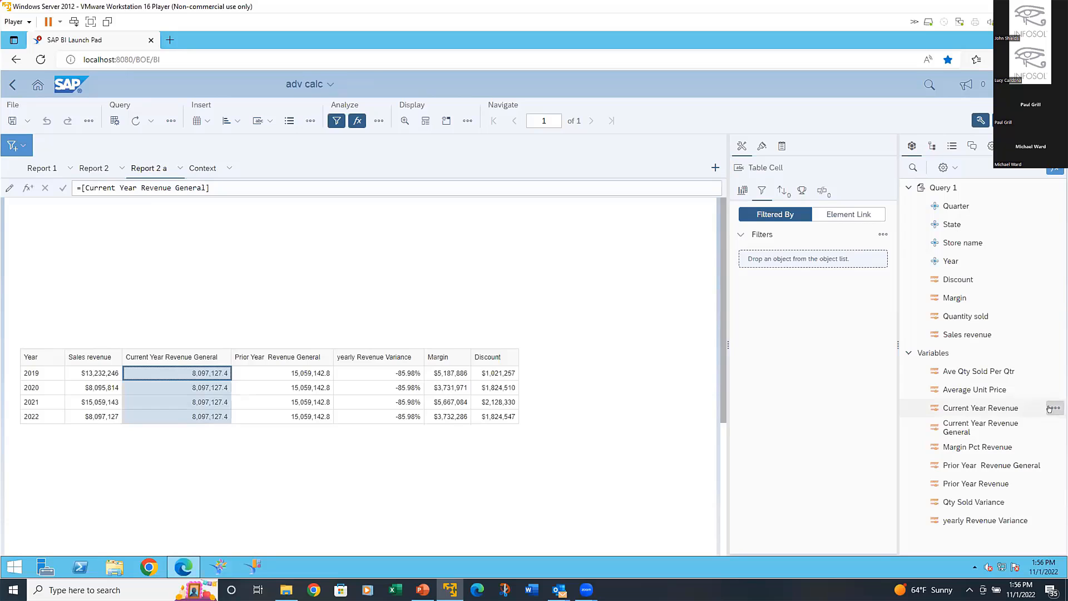
pyautogui.click(1053, 407)
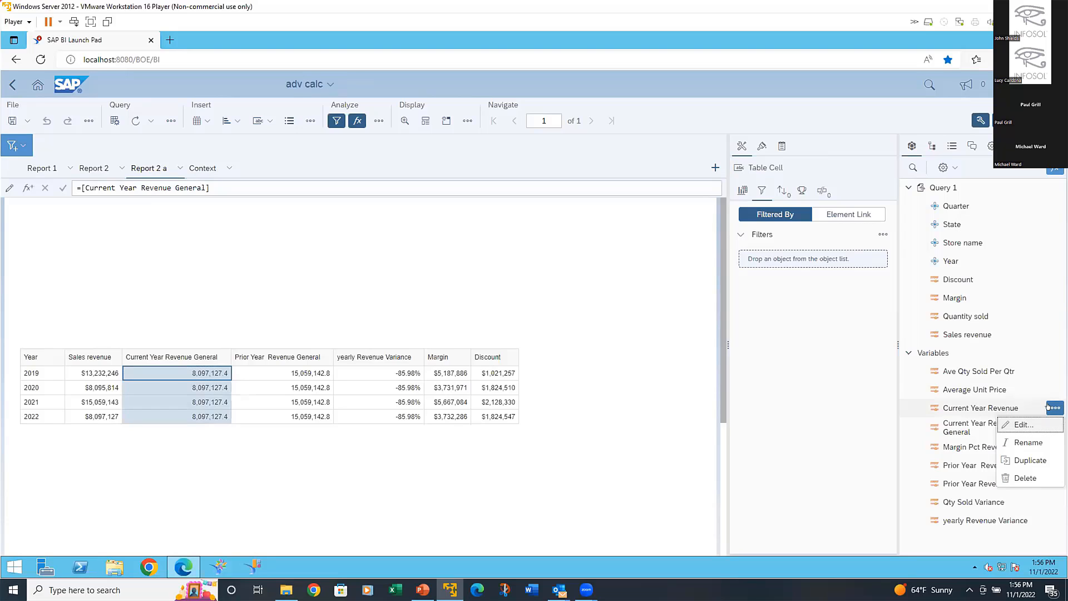
pyautogui.click(1014, 425)
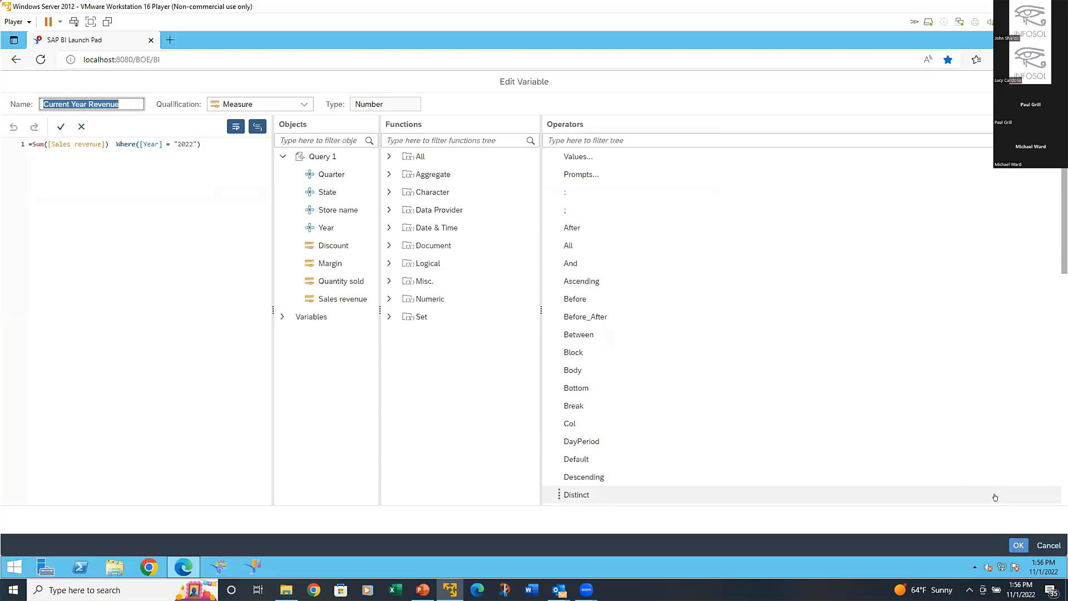
pyautogui.click(1023, 545)
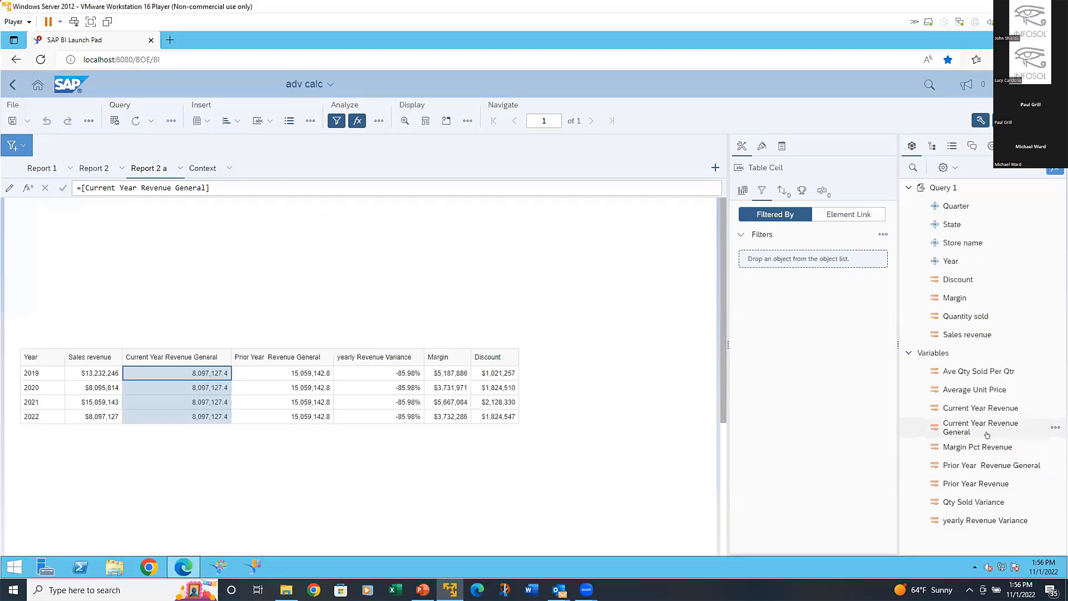
# Step: Review the Prior Year Revenue variable's Where formula in the variable editor and return to the report
pyautogui.click(969, 482)
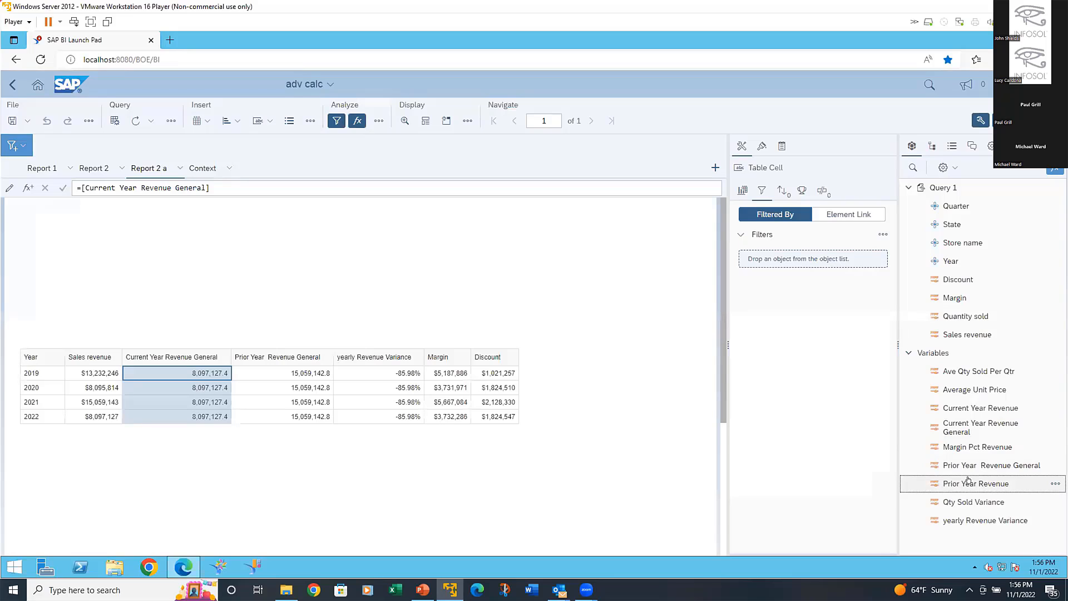
pyautogui.click(1054, 483)
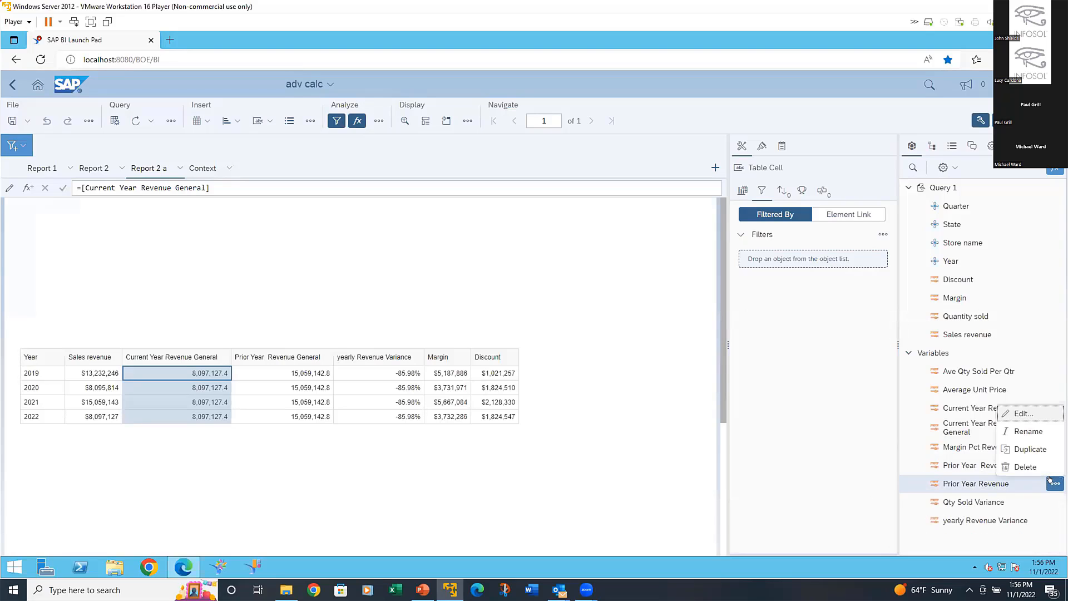
pyautogui.click(1023, 413)
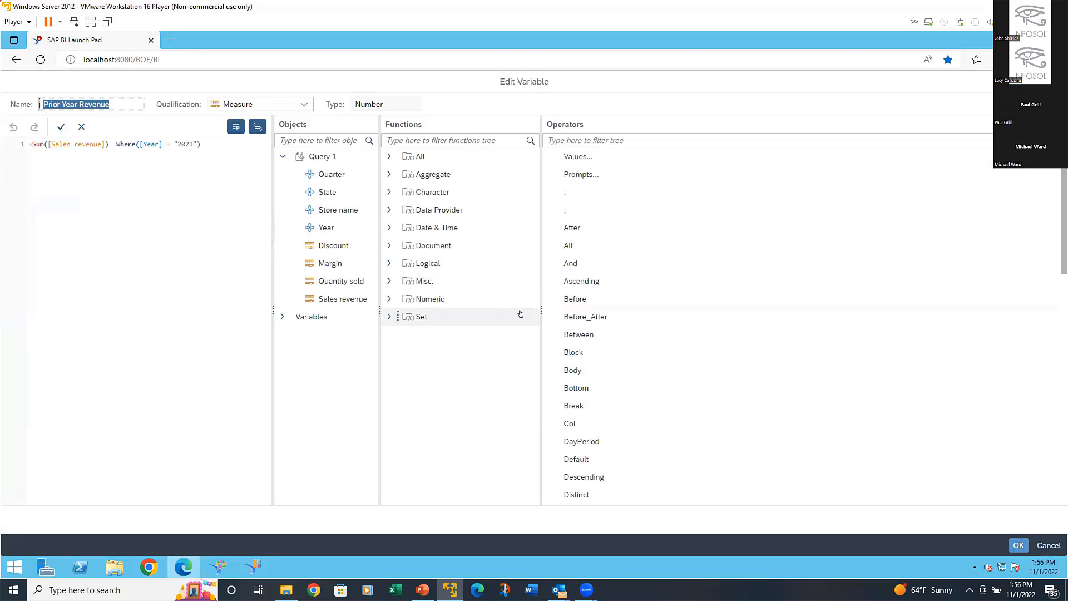
pyautogui.click(1020, 545)
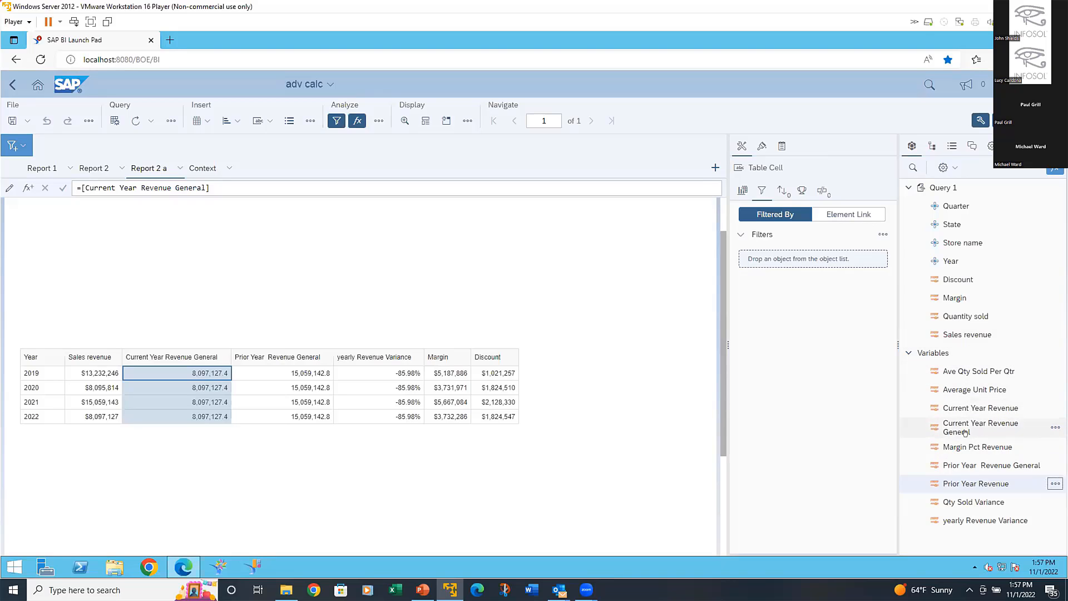
# Step: Examine how the Current Year Revenue General variable's formula derives the year from CurrentDate, then leave the editor without changes
pyautogui.moveTo(951, 425)
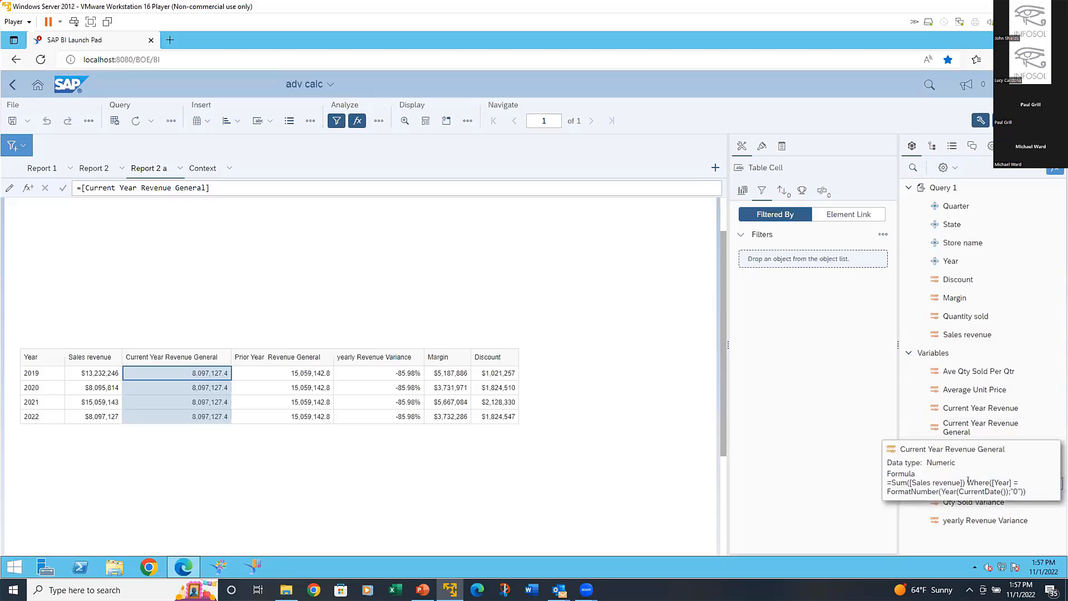
pyautogui.click(965, 426)
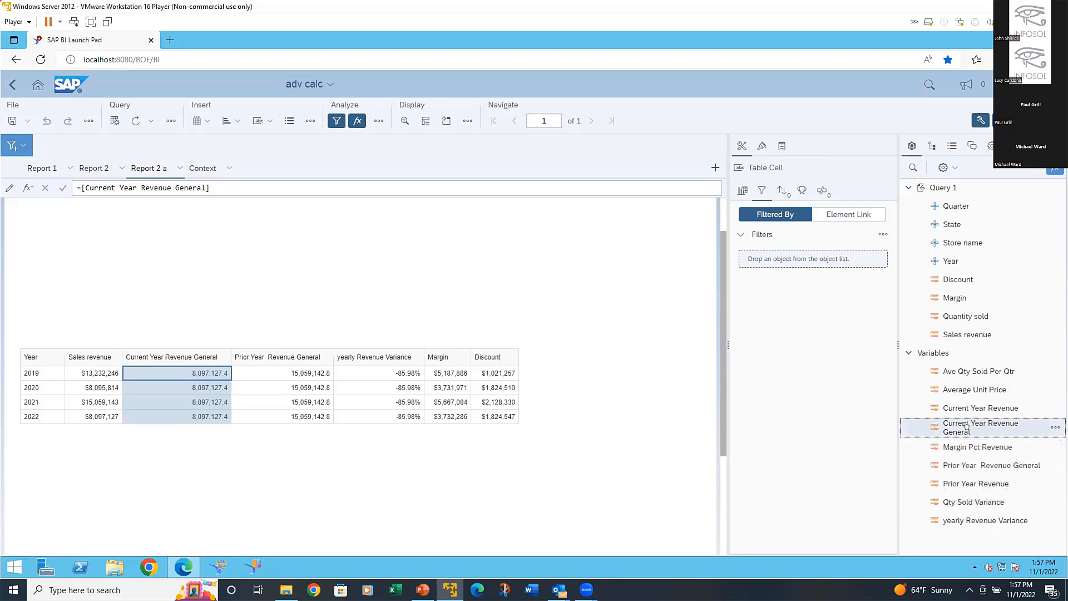
pyautogui.click(1055, 428)
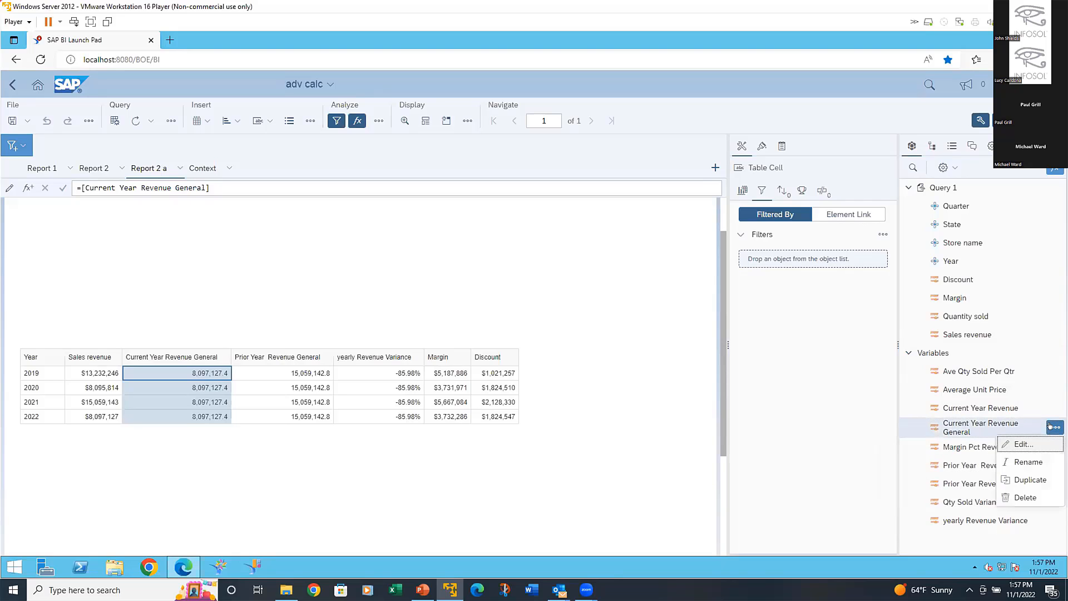
pyautogui.click(1026, 442)
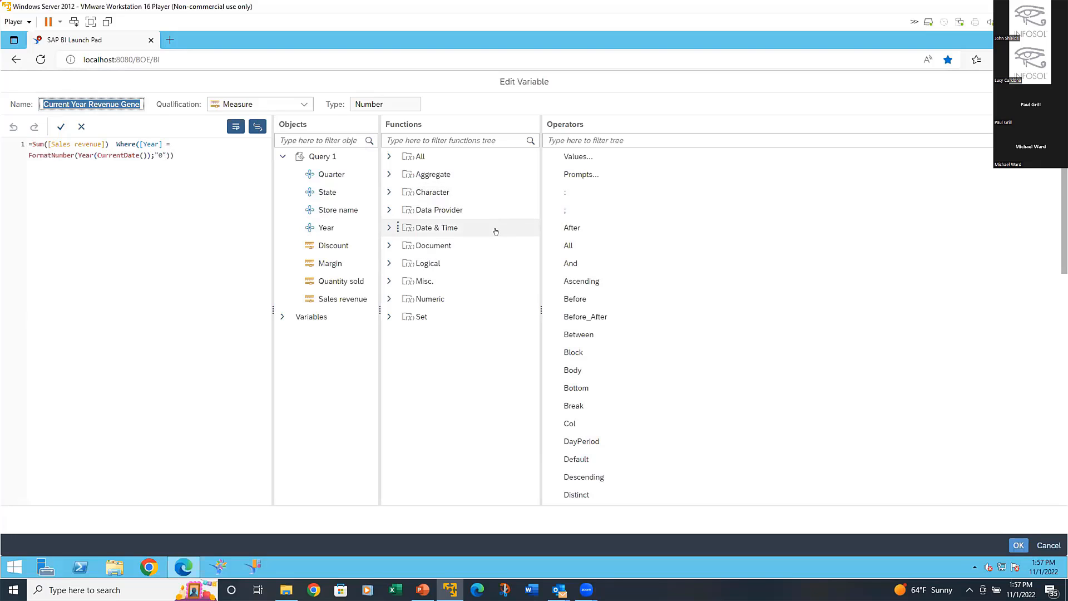
pyautogui.click(1046, 545)
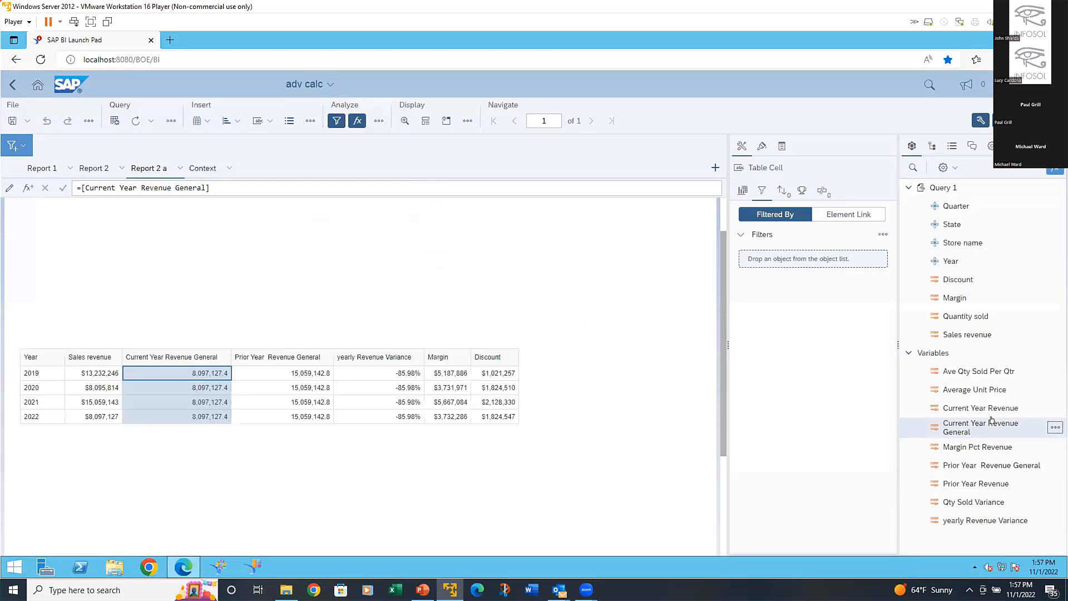
# Step: Review the Prior Year Revenue General variable's formula, then view Report 2 and Report 1 of the document
pyautogui.click(983, 462)
pyautogui.doubleClick(984, 462)
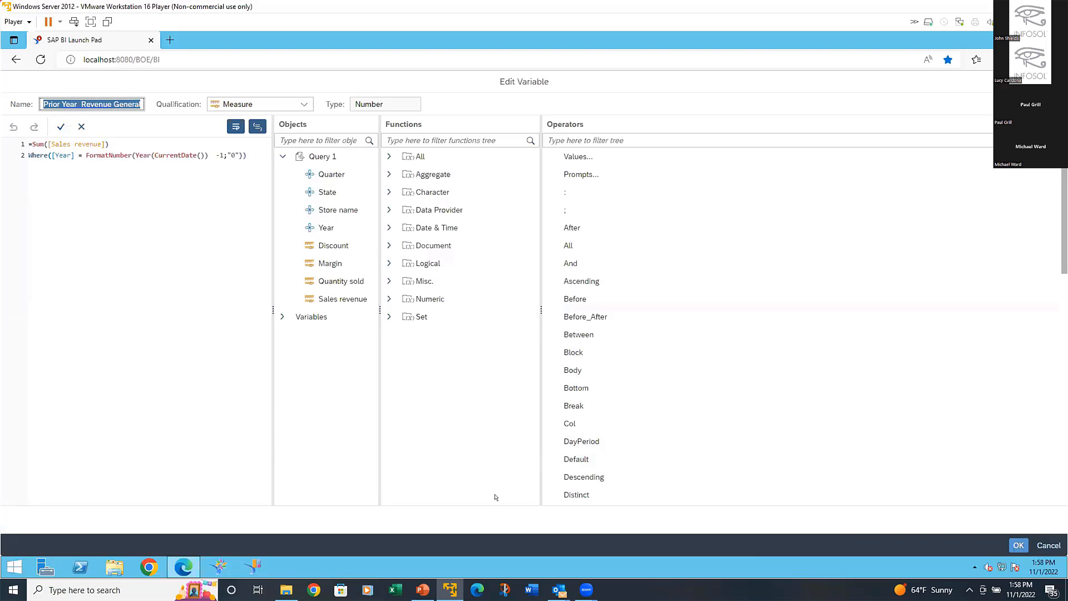
pyautogui.click(1010, 539)
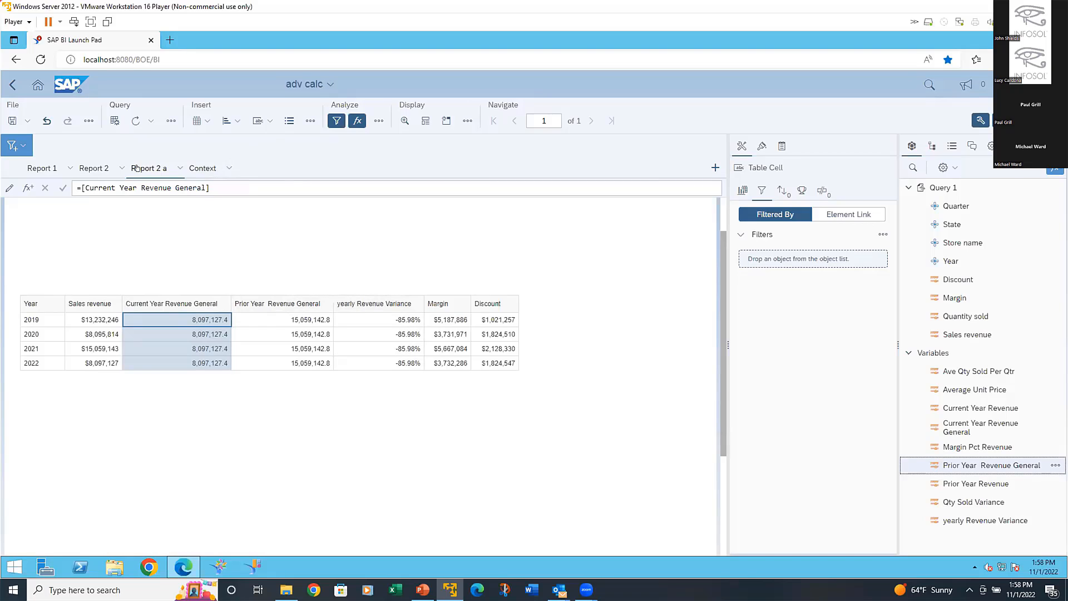
pyautogui.click(94, 165)
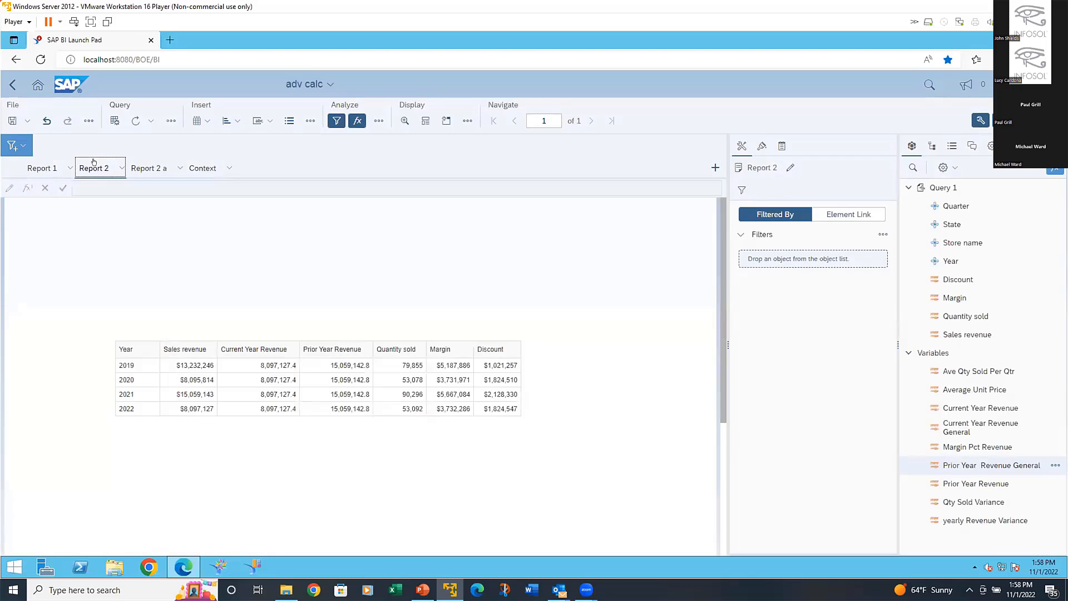
pyautogui.click(52, 166)
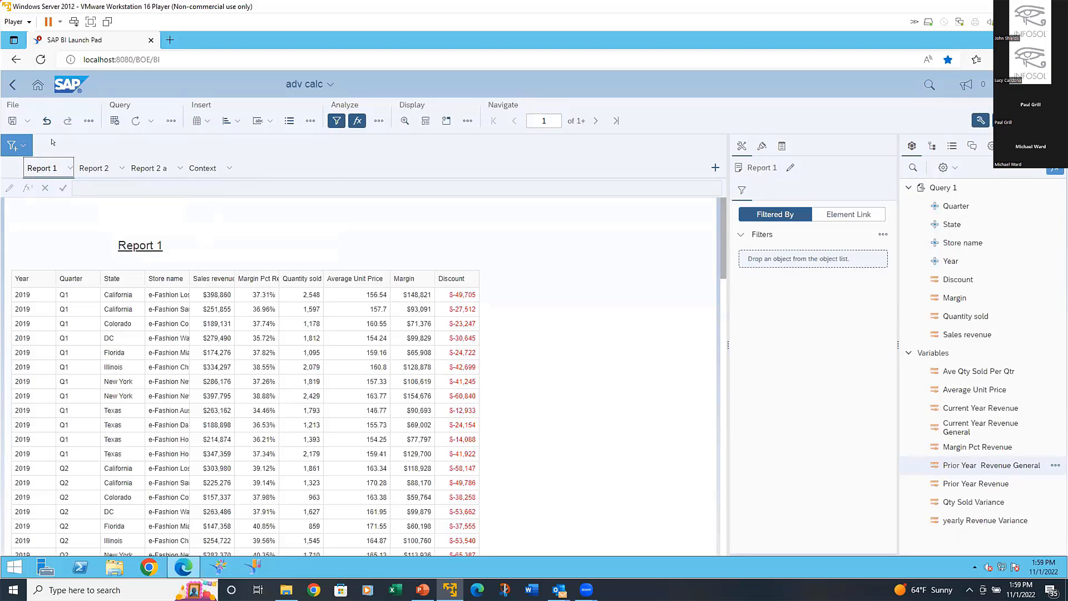
# Step: Open the Shade Rank document from the Demo 1 personal folder in design mode and select the customer table on Report 1 (1)
pyautogui.click(35, 80)
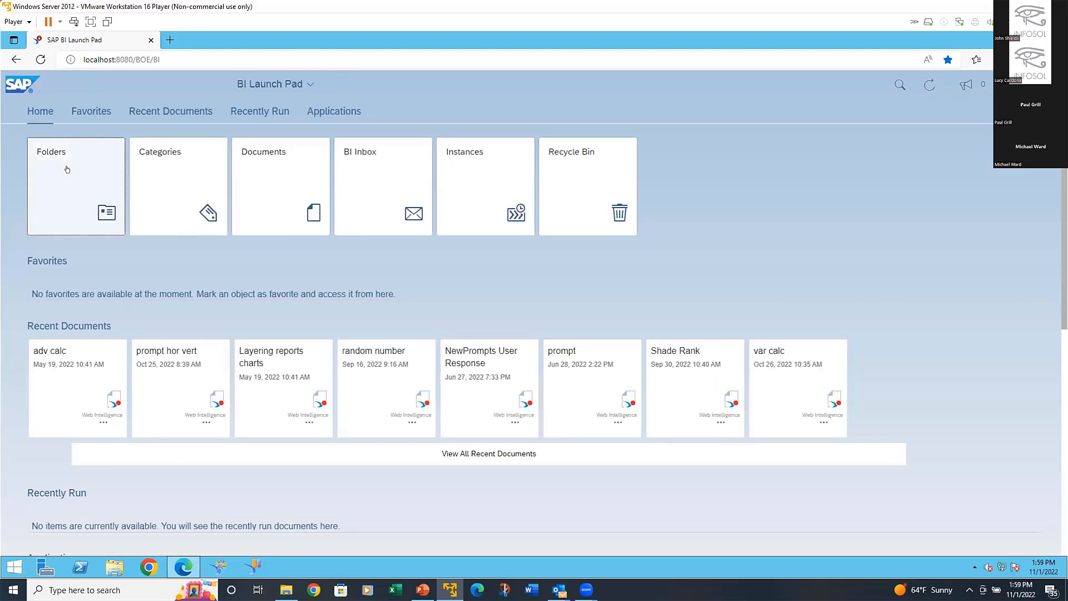
pyautogui.click(66, 169)
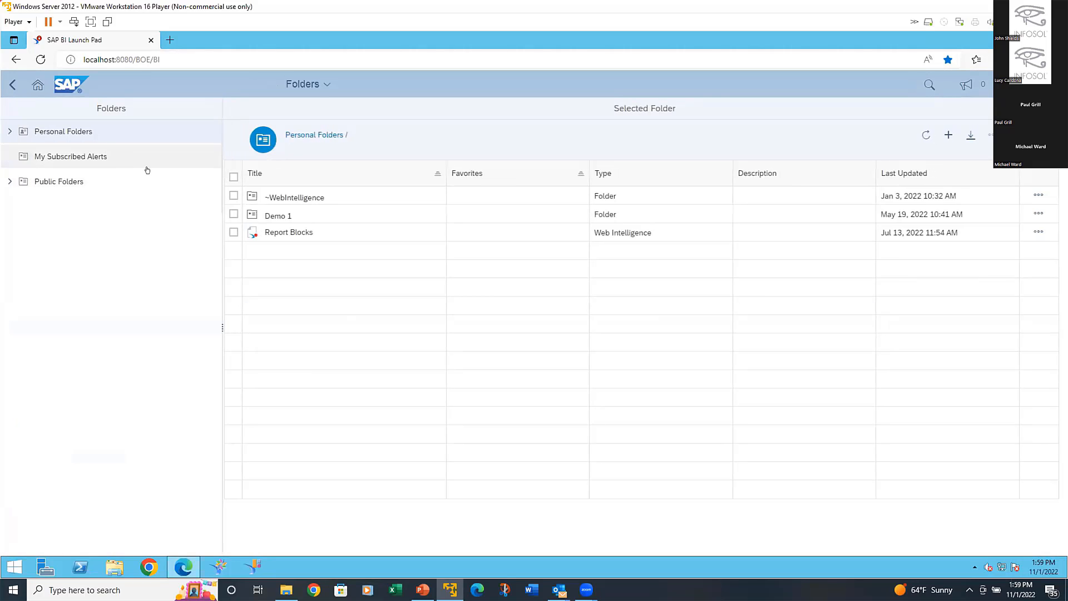
pyautogui.click(274, 211)
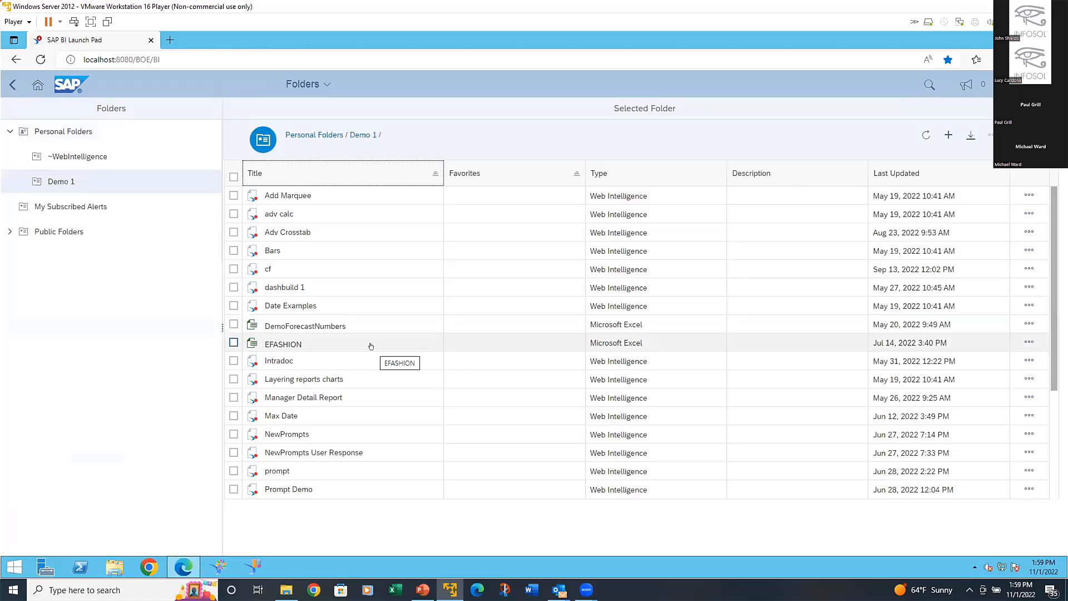
pyautogui.scroll(-2, 370, 346)
pyautogui.scroll(-1, 356, 389)
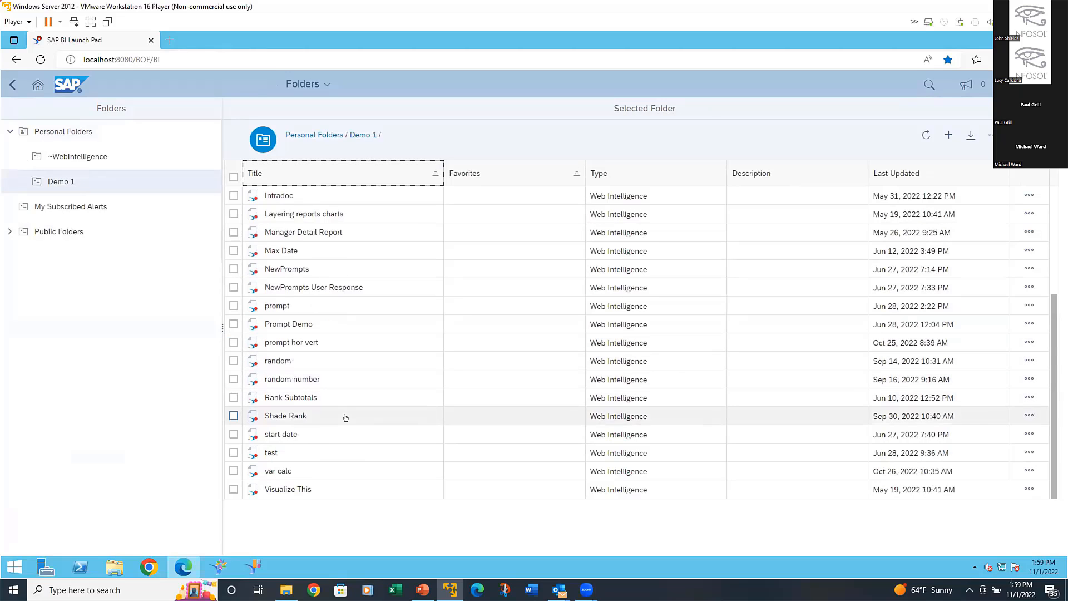
pyautogui.click(284, 409)
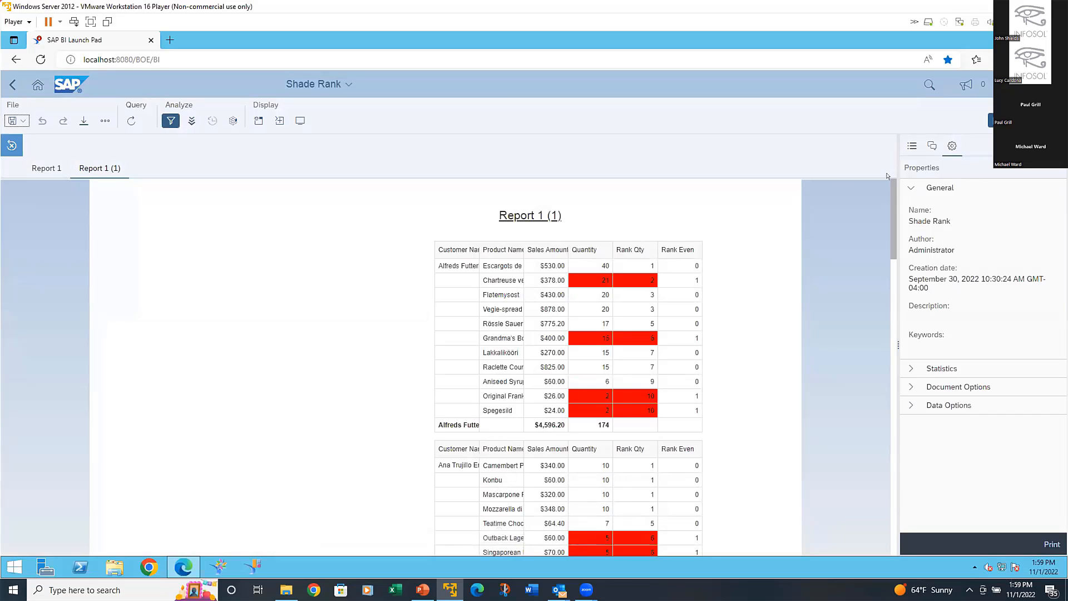
pyautogui.click(990, 120)
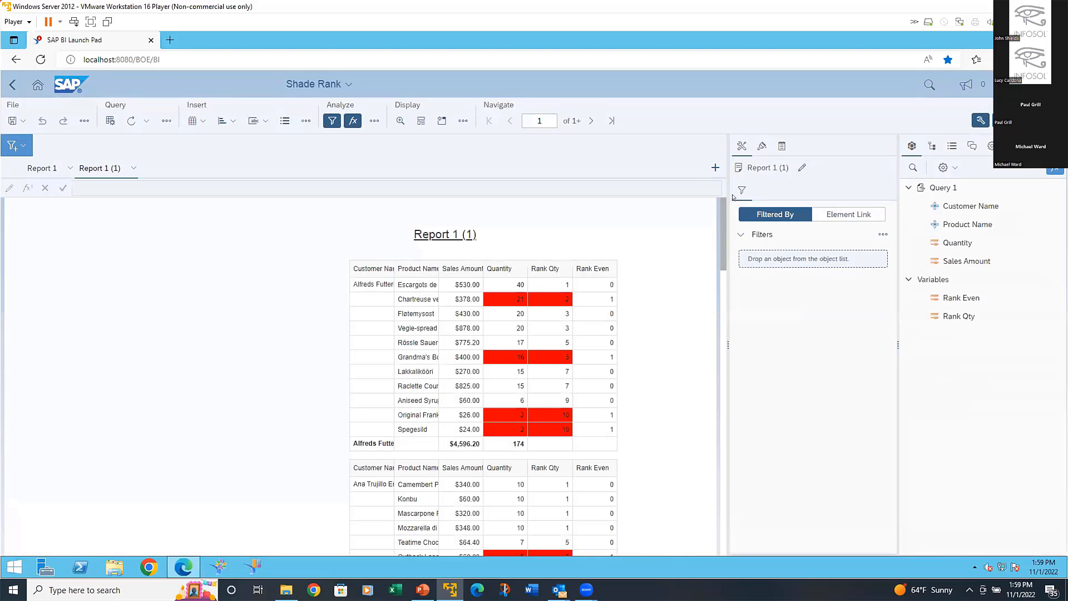
pyautogui.click(461, 264)
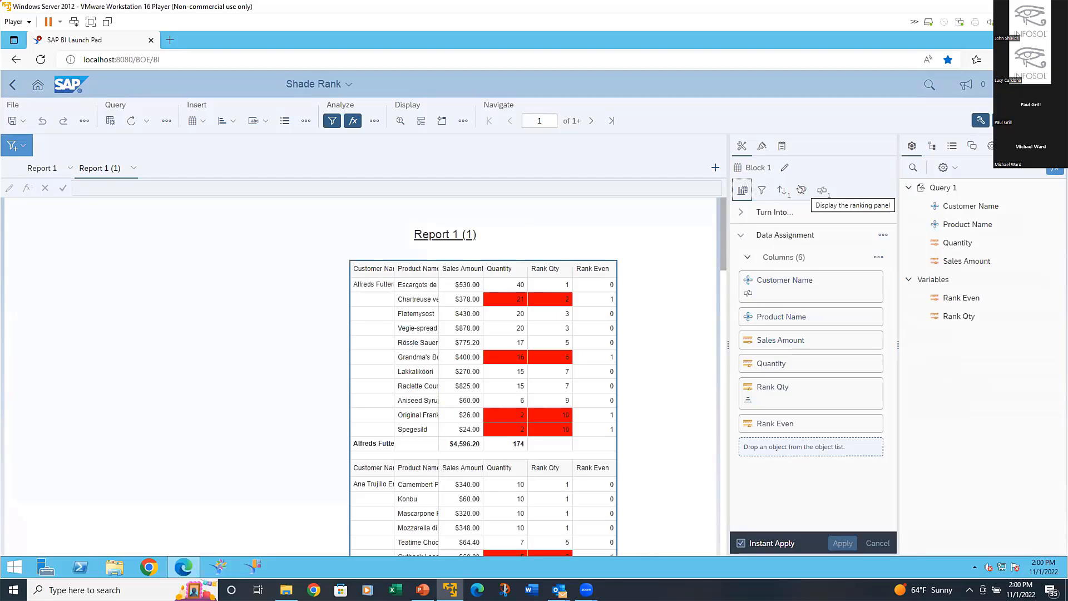
# Step: Select the Rank Qty column and review the Rank formula of the Rank Qty variable in the variable editor
pyautogui.click(549, 284)
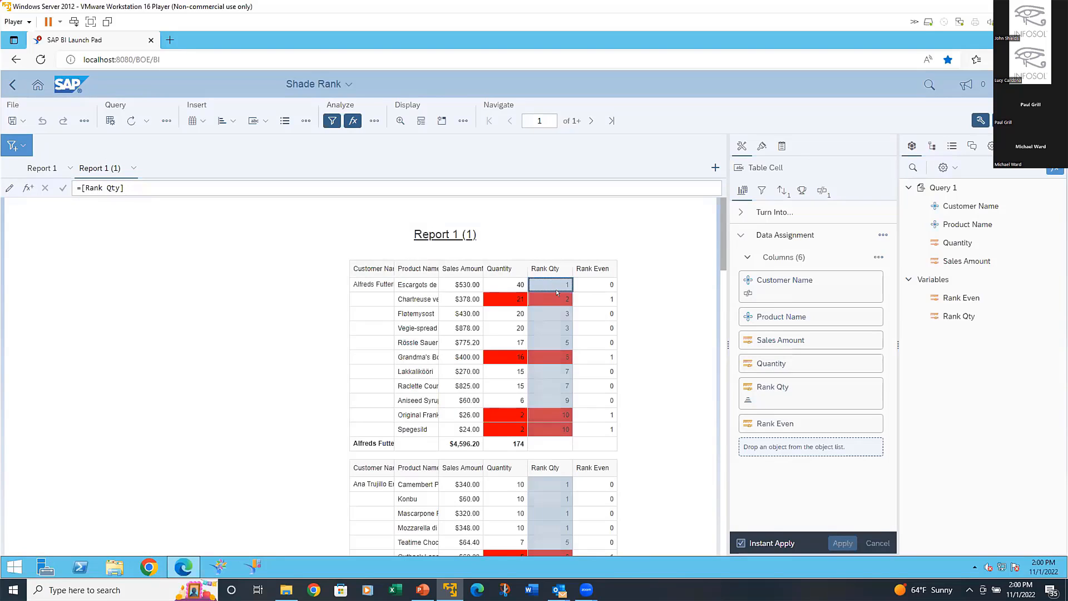
pyautogui.click(557, 295)
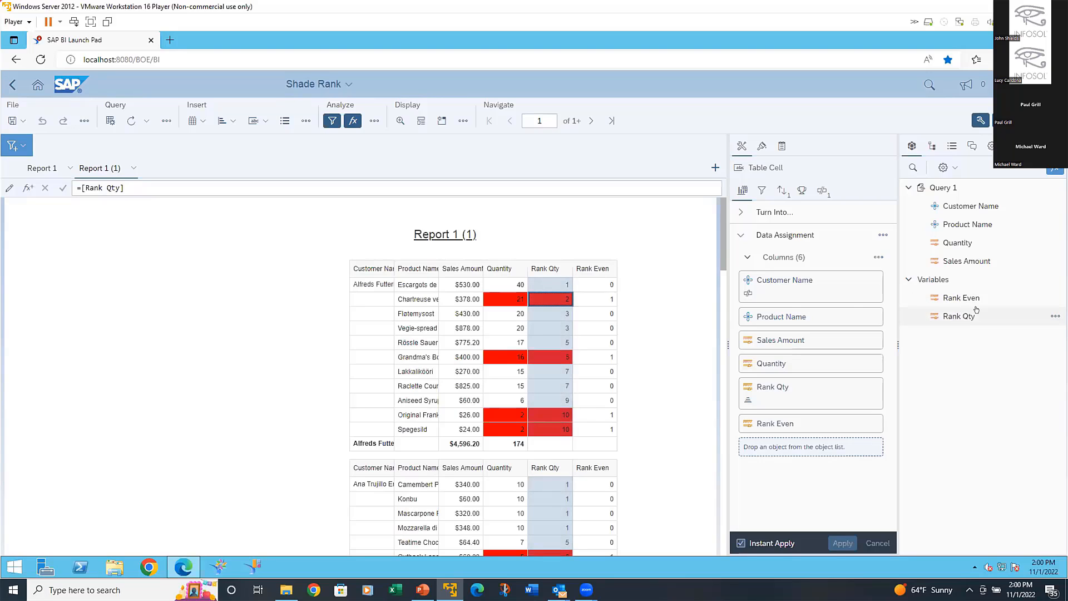
pyautogui.click(1054, 315)
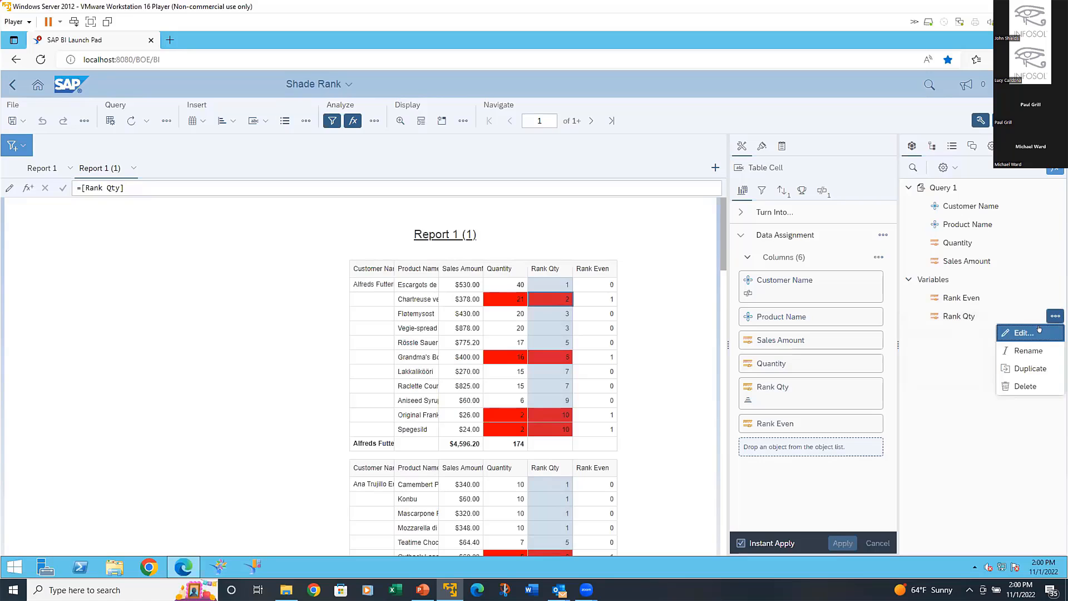
pyautogui.click(1038, 331)
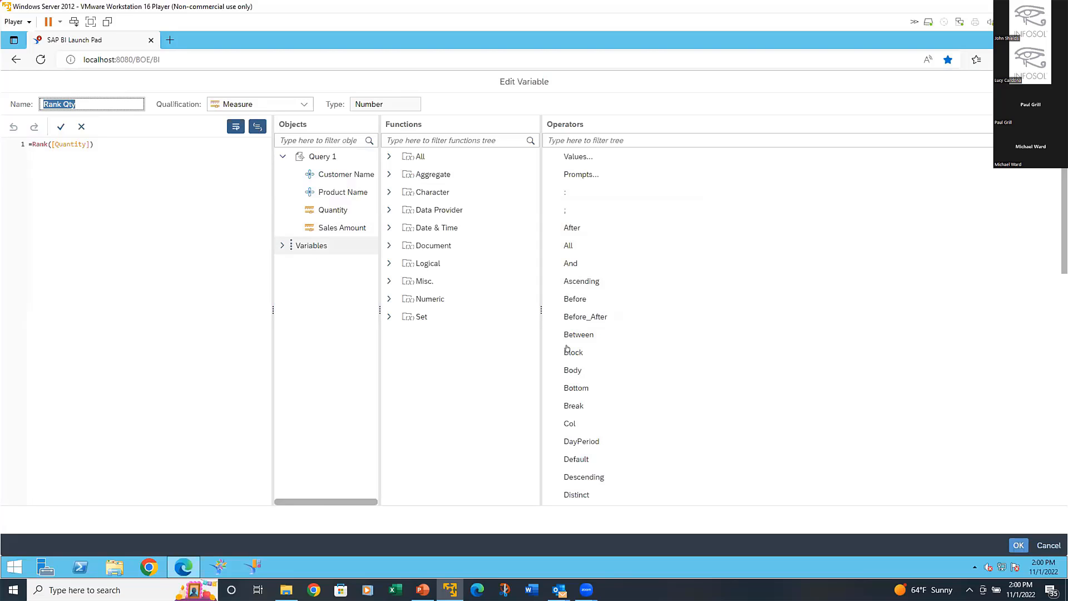
pyautogui.click(1044, 543)
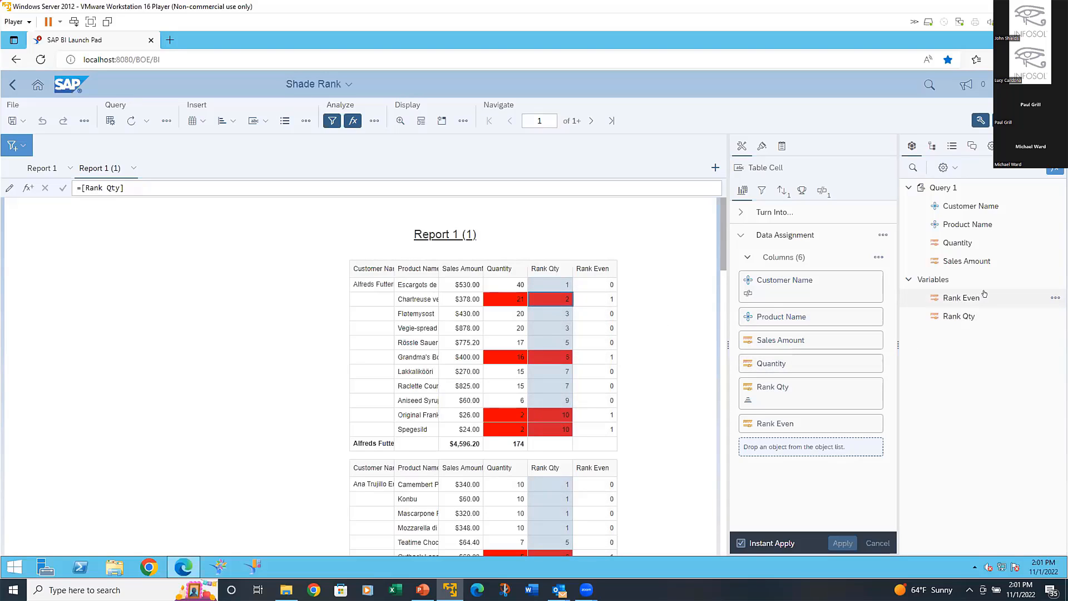
# Step: Review the Even formula of the Rank Even variable in the variable editor and leave it without changes
pyautogui.click(1049, 295)
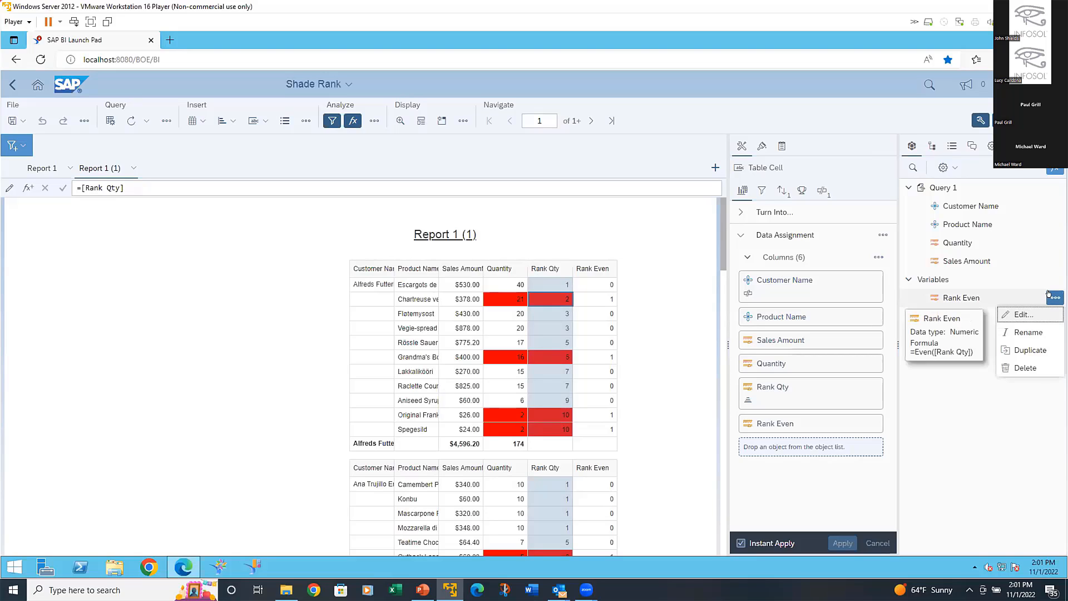
pyautogui.click(1023, 314)
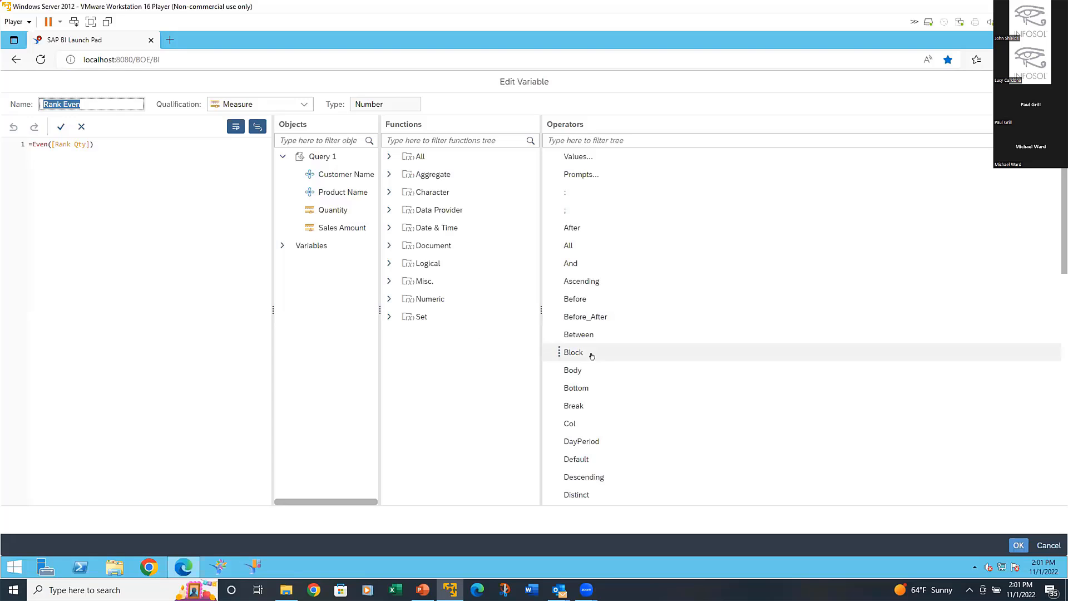
pyautogui.click(1045, 544)
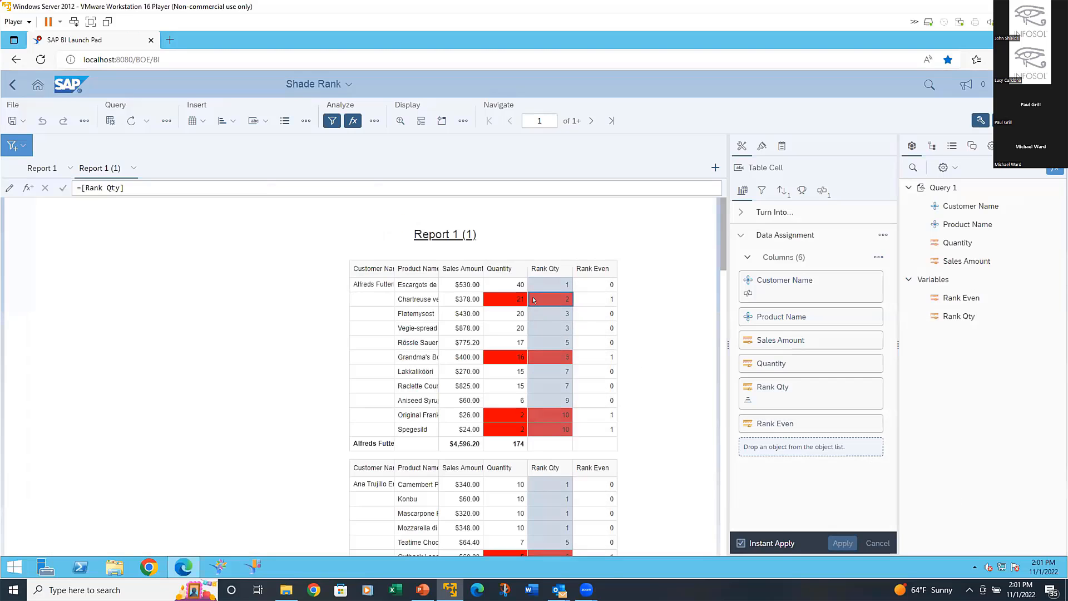
# Step: Review the condition and cell format of the Shade Even Rows formatting rule applied to the Rank Qty column
pyautogui.rightClick(533, 299)
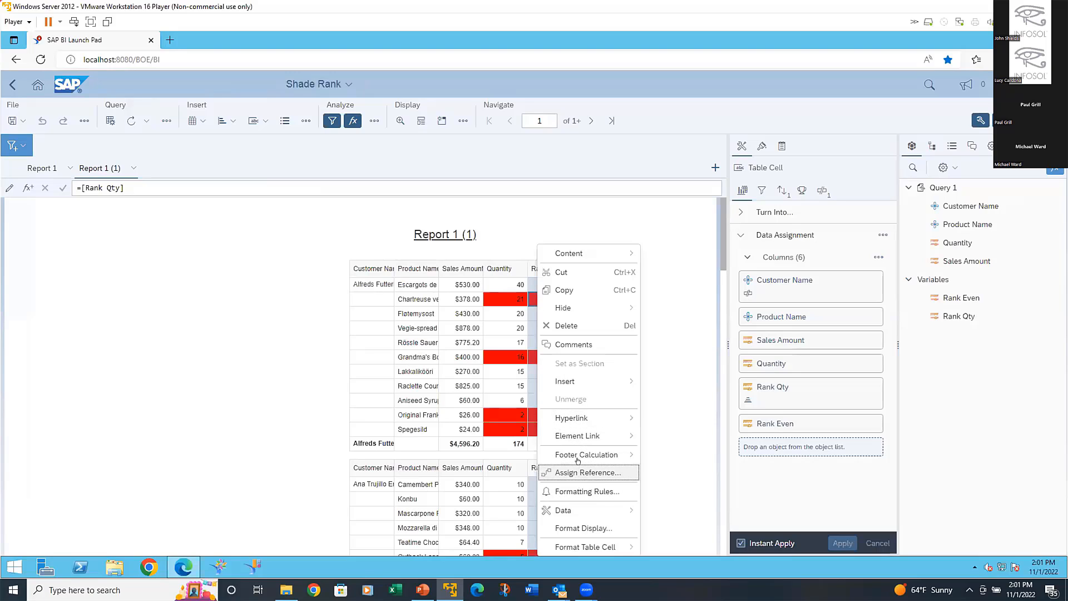
pyautogui.moveTo(577, 459)
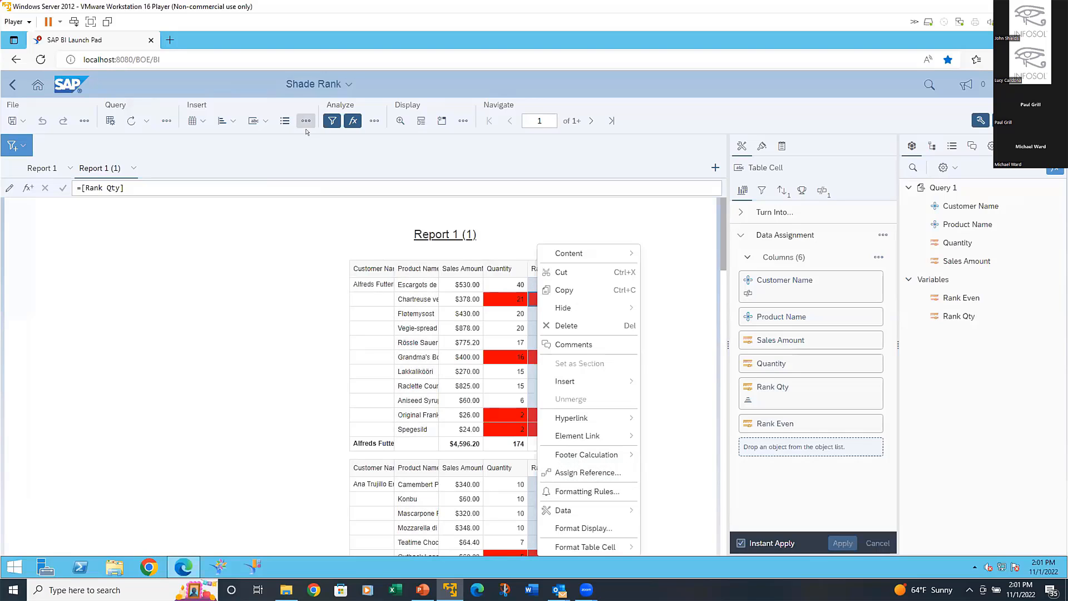
pyautogui.click(592, 489)
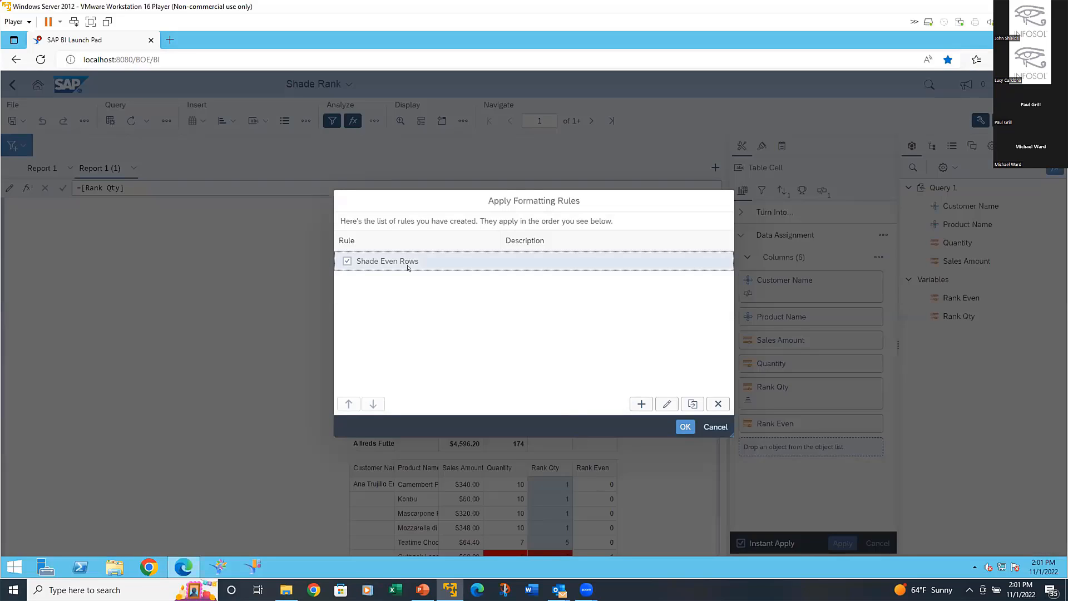
pyautogui.click(666, 404)
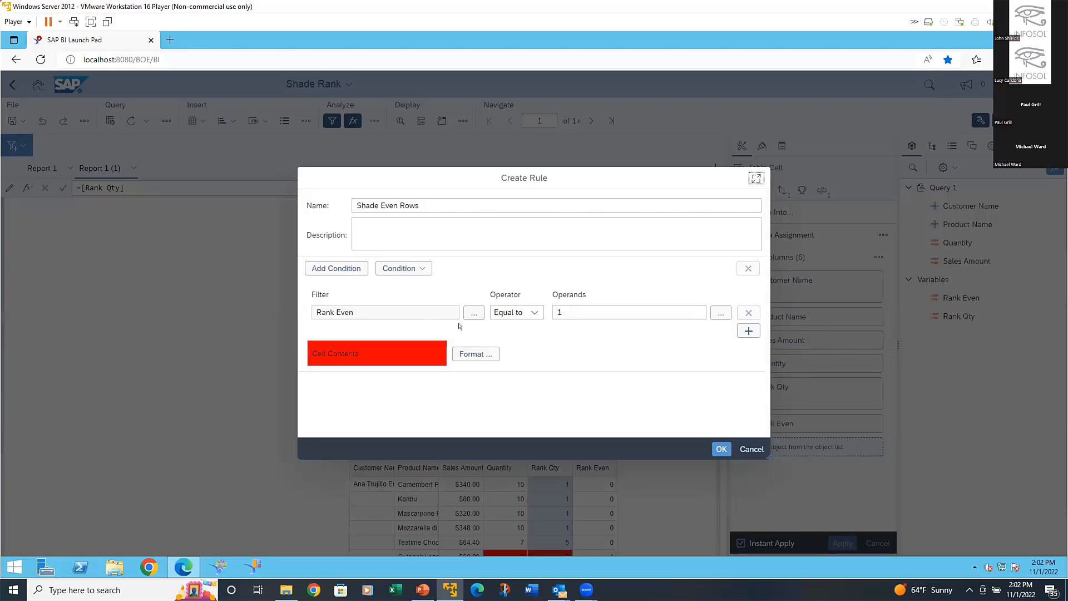
pyautogui.click(563, 311)
pyautogui.click(720, 448)
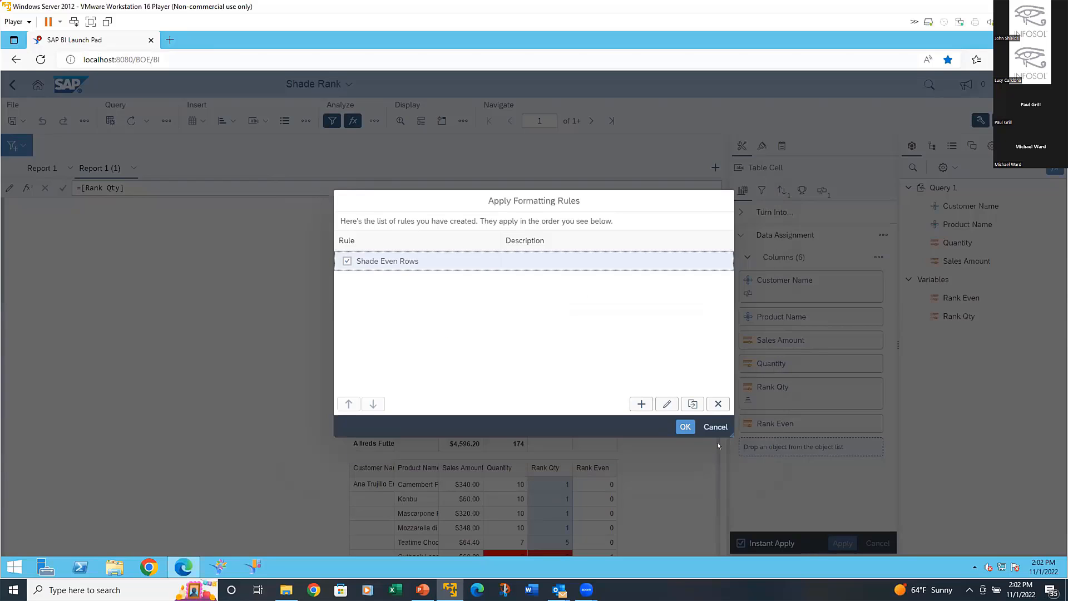
pyautogui.click(678, 426)
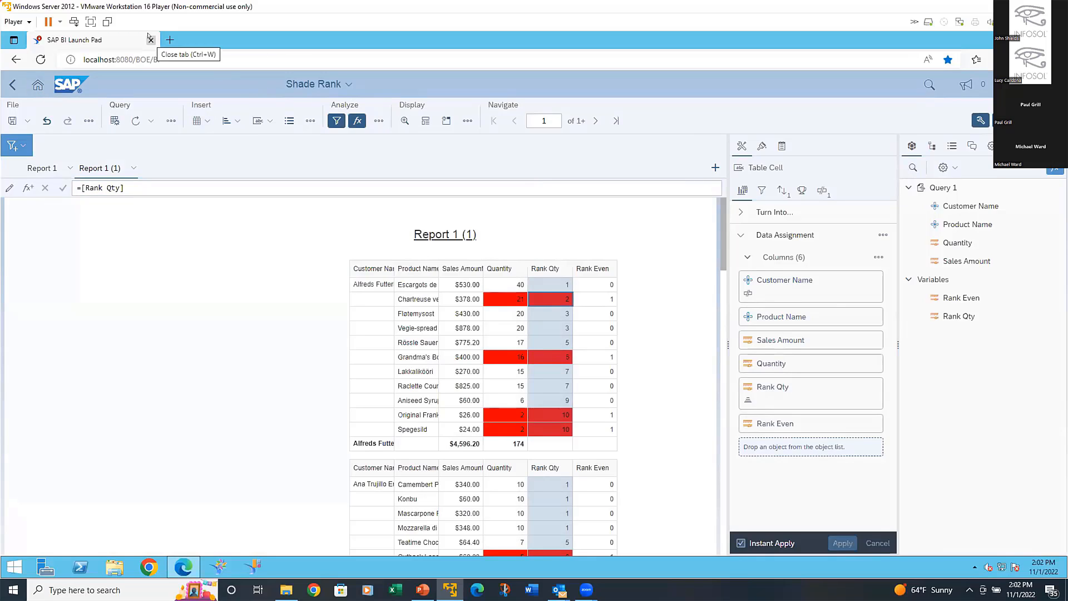
# Step: Close the Shade Rank browser session, reopen Microsoft Edge and sign in to SAP BI Launch Pad again with the saved credentials
pyautogui.click(149, 39)
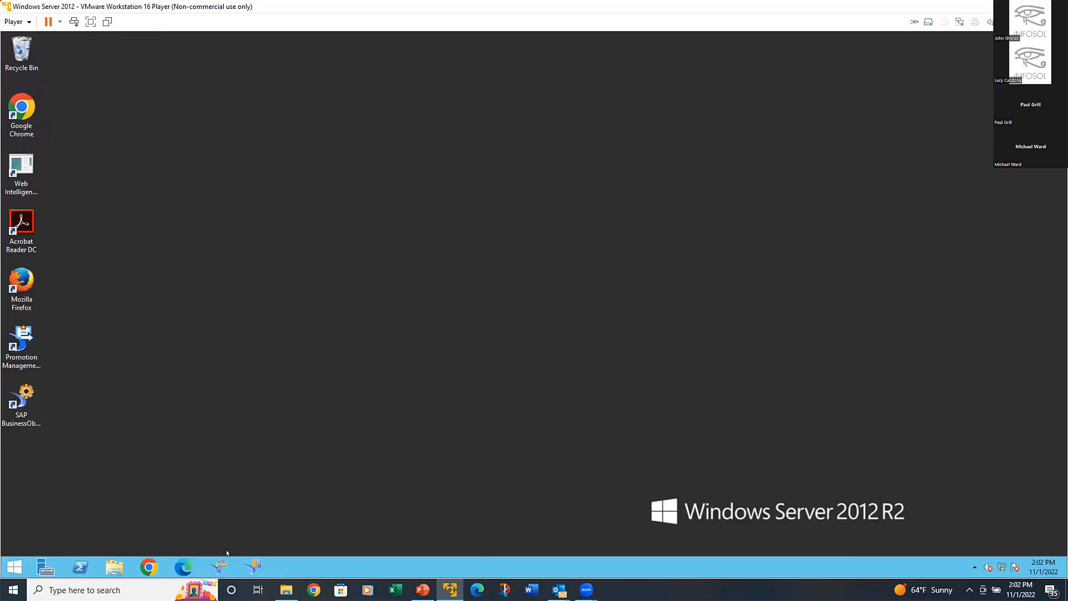
pyautogui.click(176, 562)
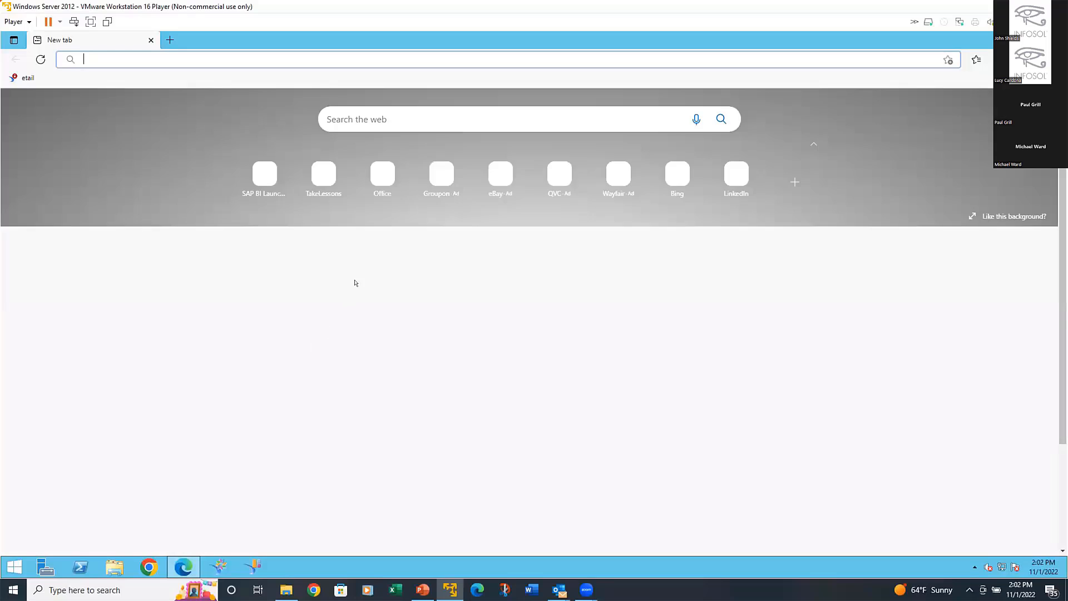
pyautogui.click(266, 177)
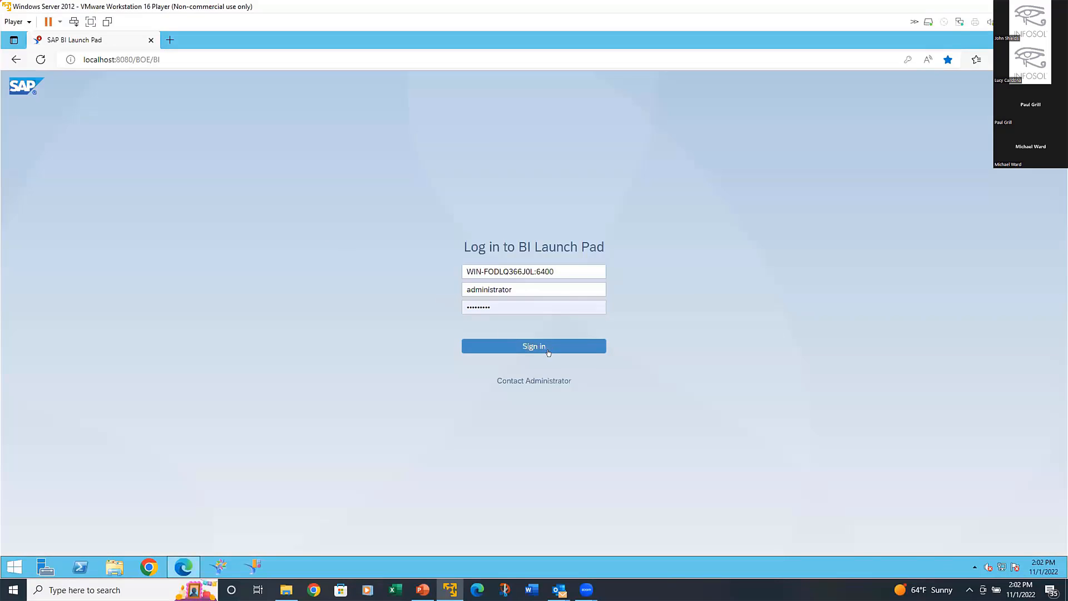
pyautogui.click(539, 345)
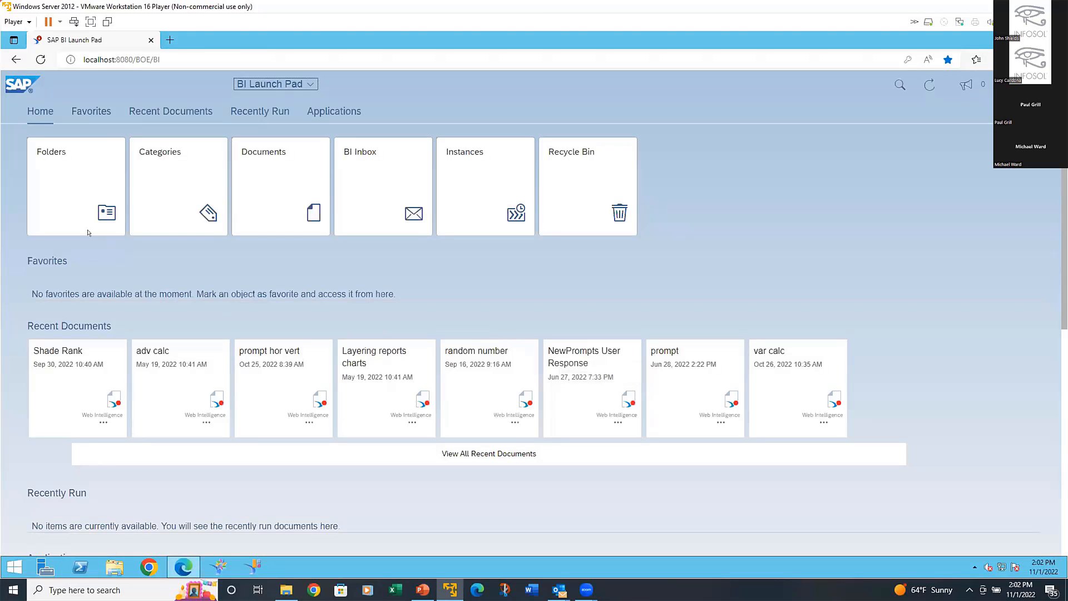
# Step: Start a new Web Intelligence document using the Island Resorts Marketing SS universe as its data source
pyautogui.click(69, 186)
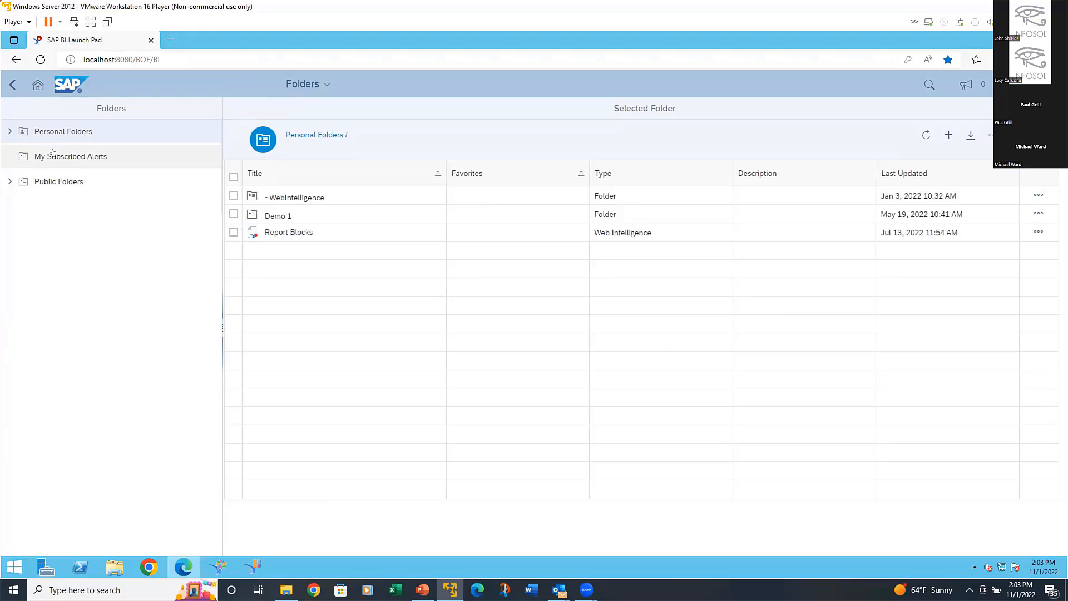
pyautogui.click(32, 83)
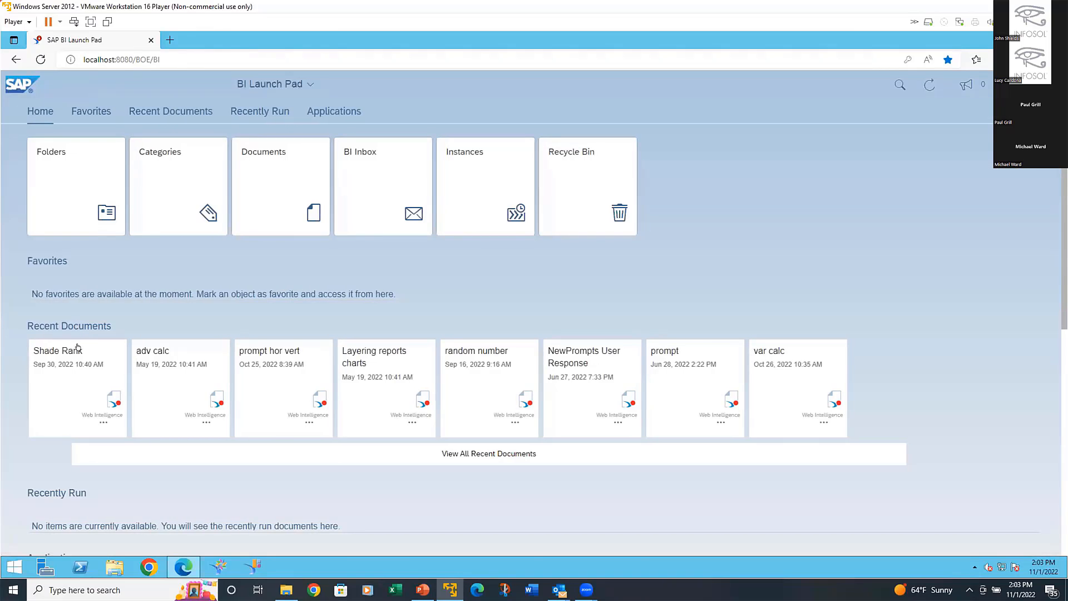
pyautogui.scroll(-3, 95, 365)
pyautogui.scroll(-1, 95, 365)
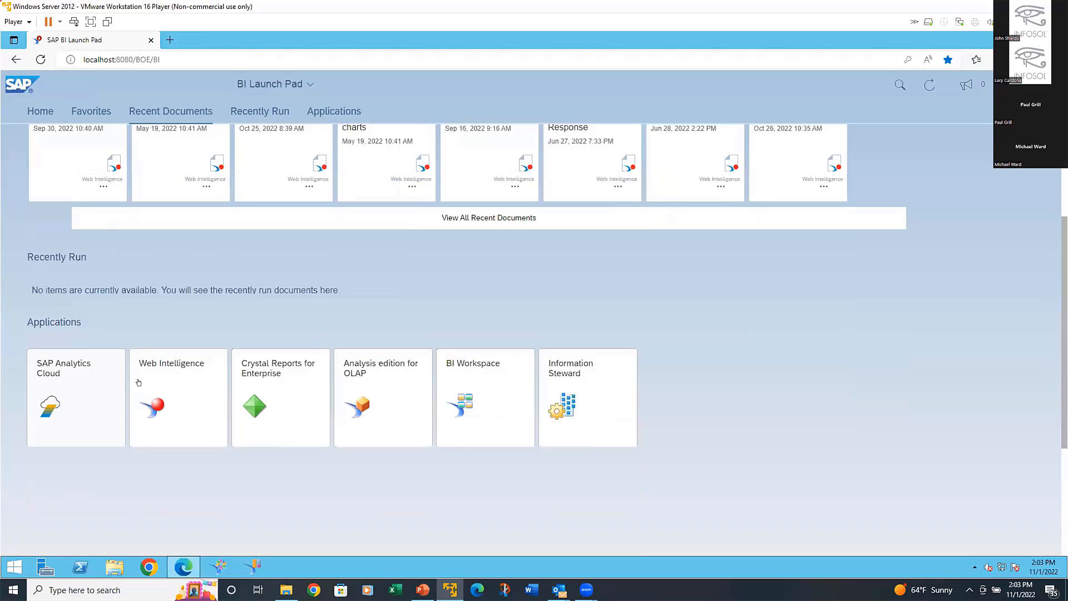
pyautogui.click(165, 389)
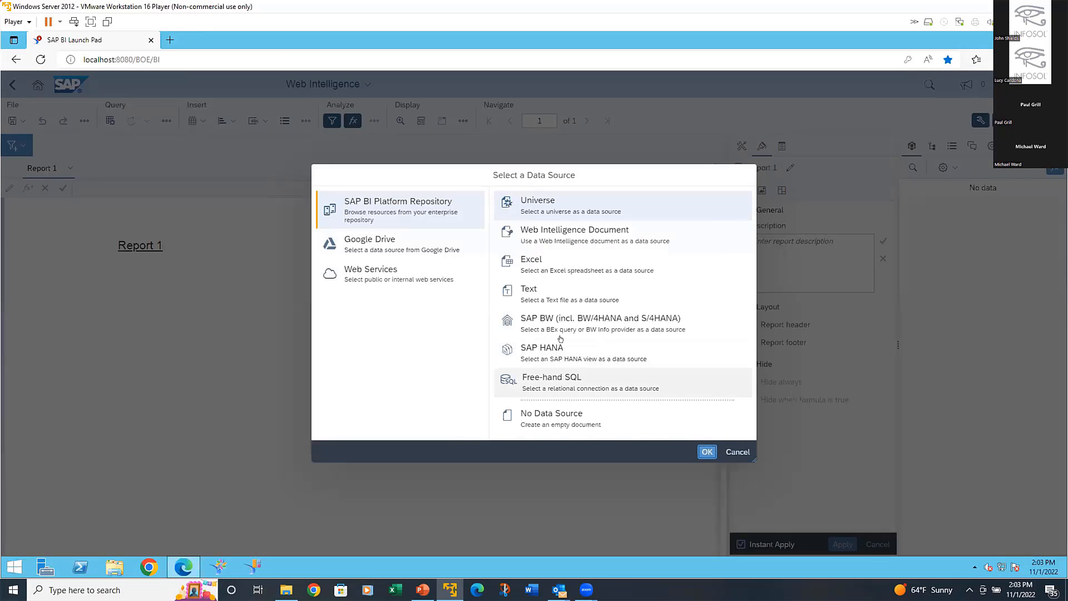
pyautogui.click(548, 198)
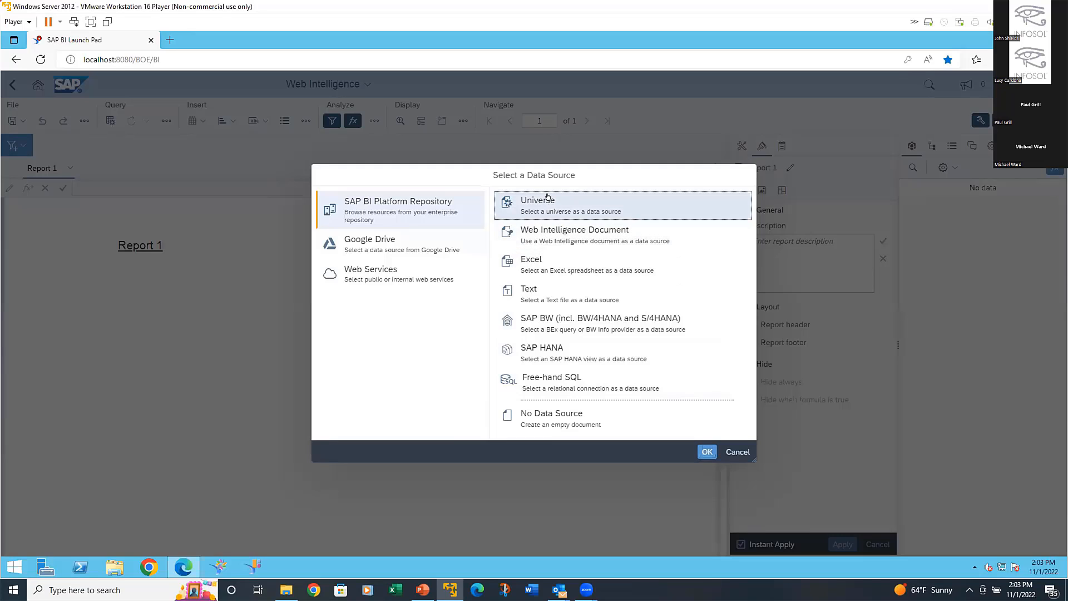
pyautogui.doubleClick(548, 198)
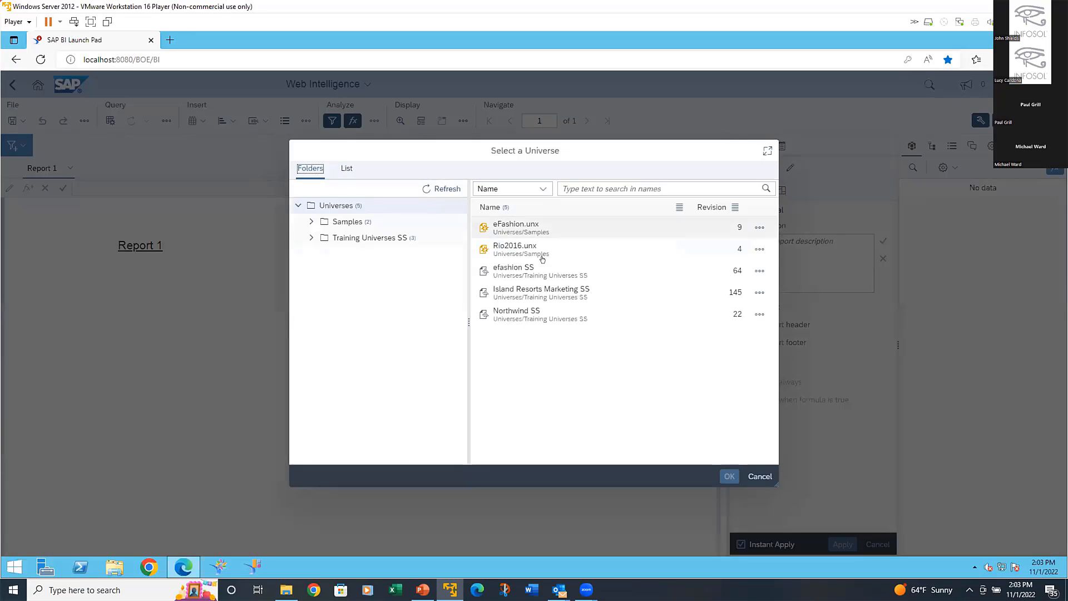
pyautogui.doubleClick(528, 293)
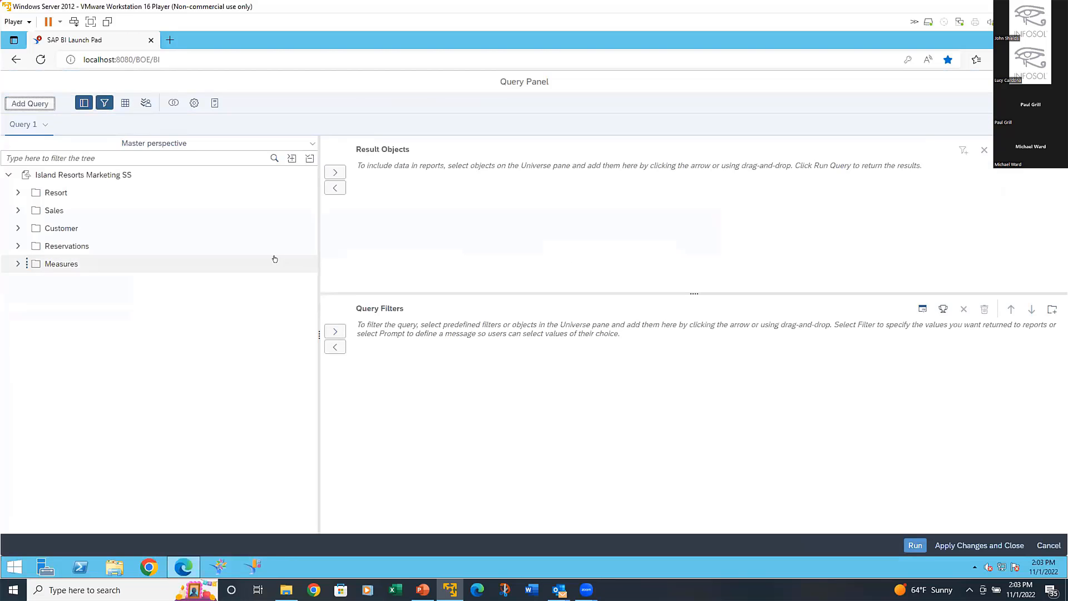
# Step: Add Sales Person and Invoice Date from the Sales folder as result objects and run the query
pyautogui.click(16, 209)
pyautogui.doubleClick(67, 230)
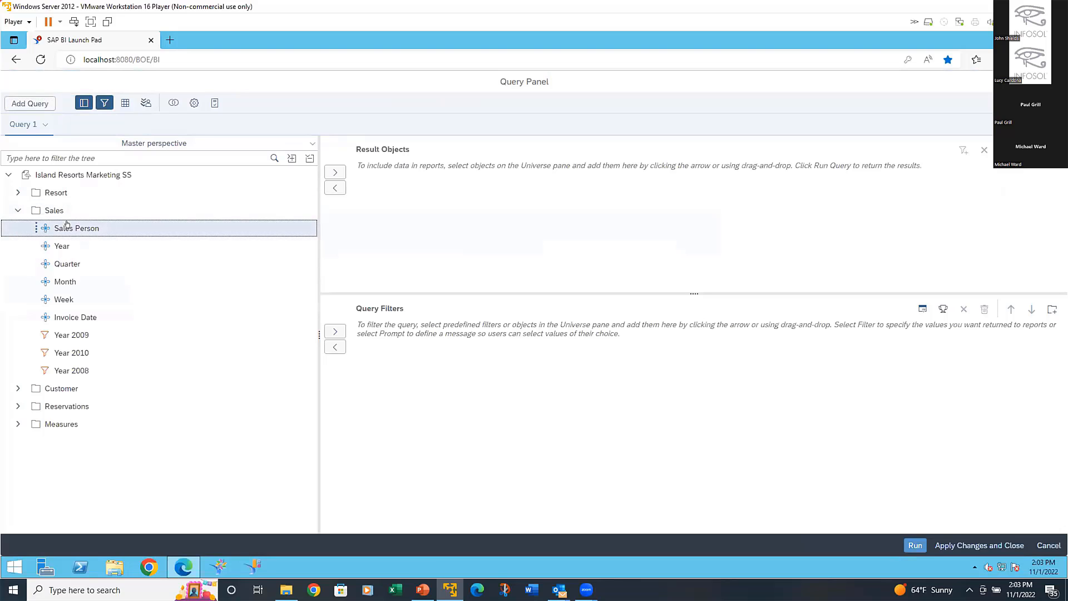
pyautogui.click(75, 315)
pyautogui.doubleClick(75, 314)
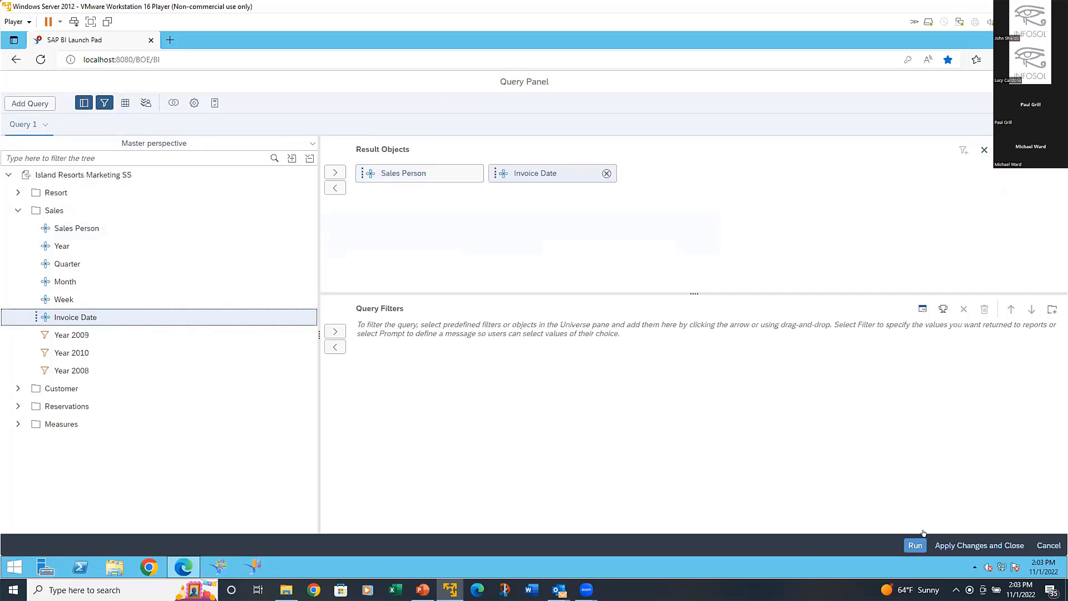
pyautogui.click(914, 544)
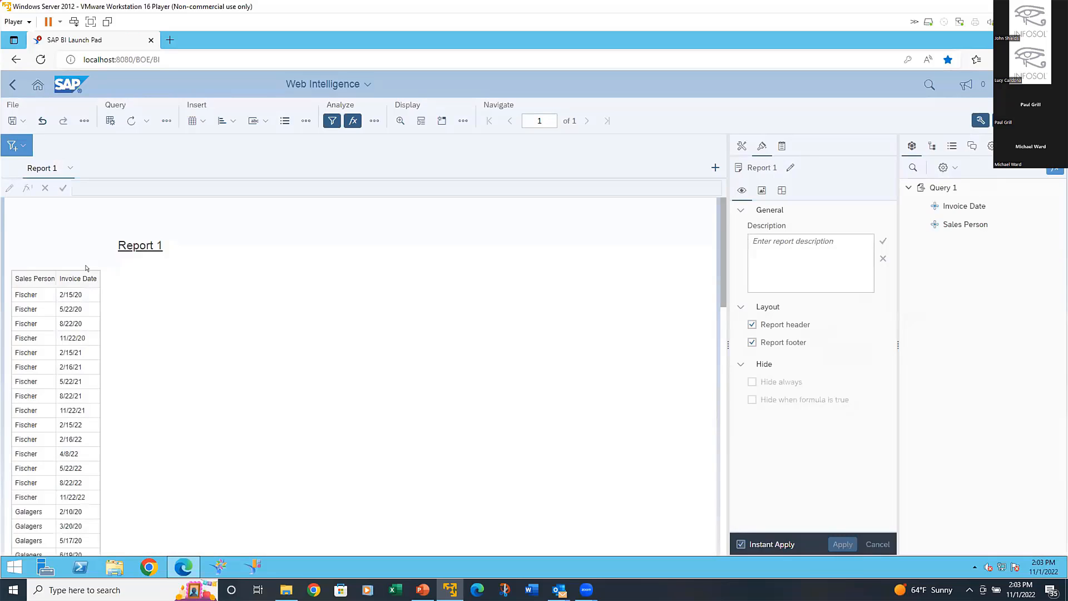
# Step: Move the Sales Person and Invoice Date table to the middle of the report page and select its Invoice Date column
pyautogui.moveTo(86, 268); pyautogui.dragTo(442, 275)
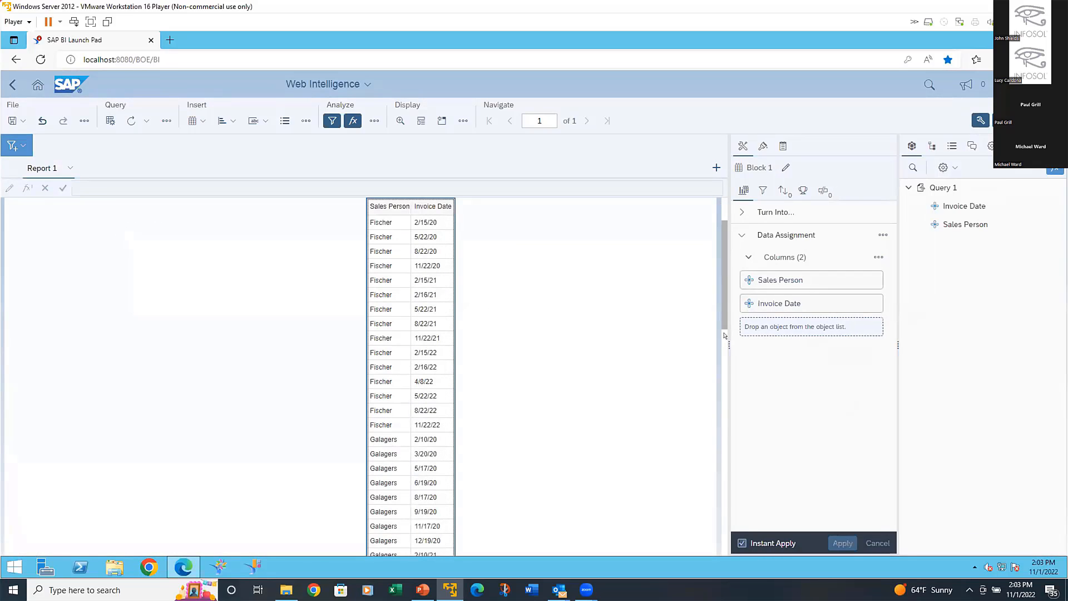
pyautogui.moveTo(724, 261); pyautogui.dragTo(731, 261)
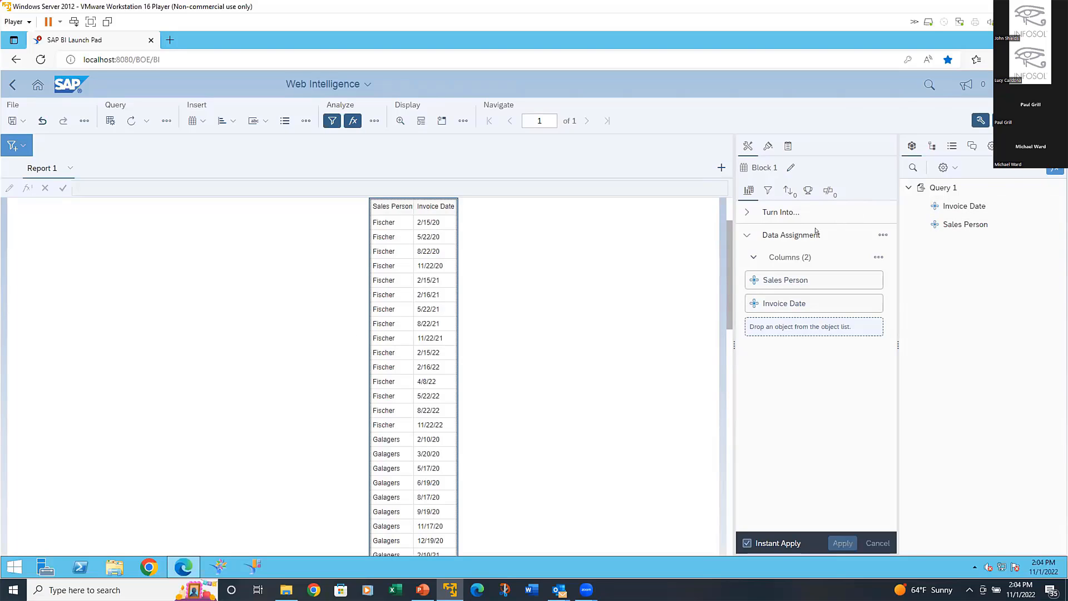
pyautogui.click(425, 265)
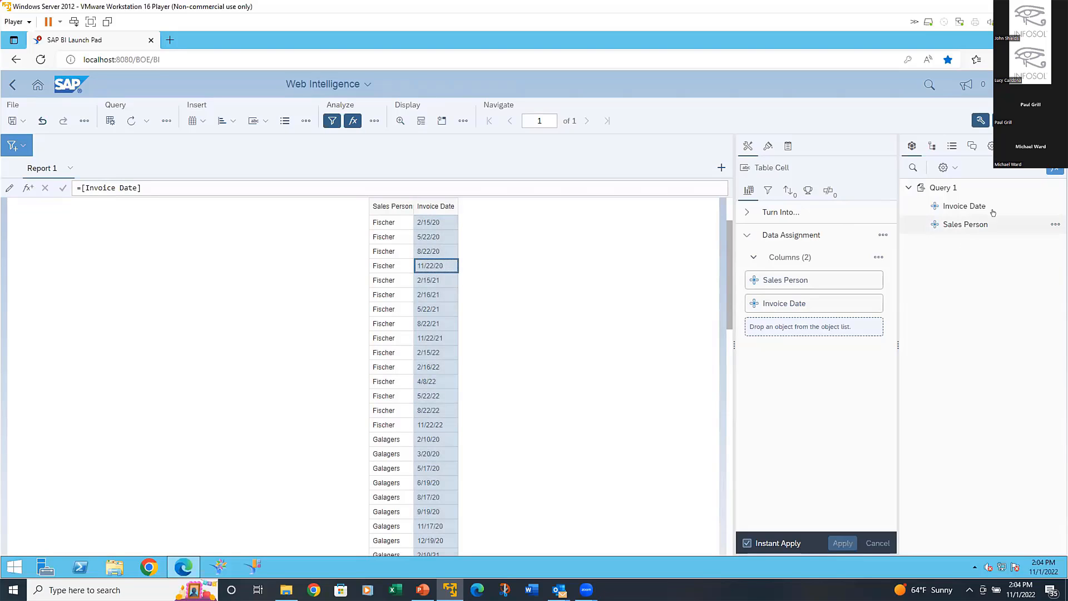
# Step: Create a time dimension from Invoice Date with Year, Quarter, Month and Day levels and display additional attributes for the time levels
pyautogui.moveTo(1029, 206)
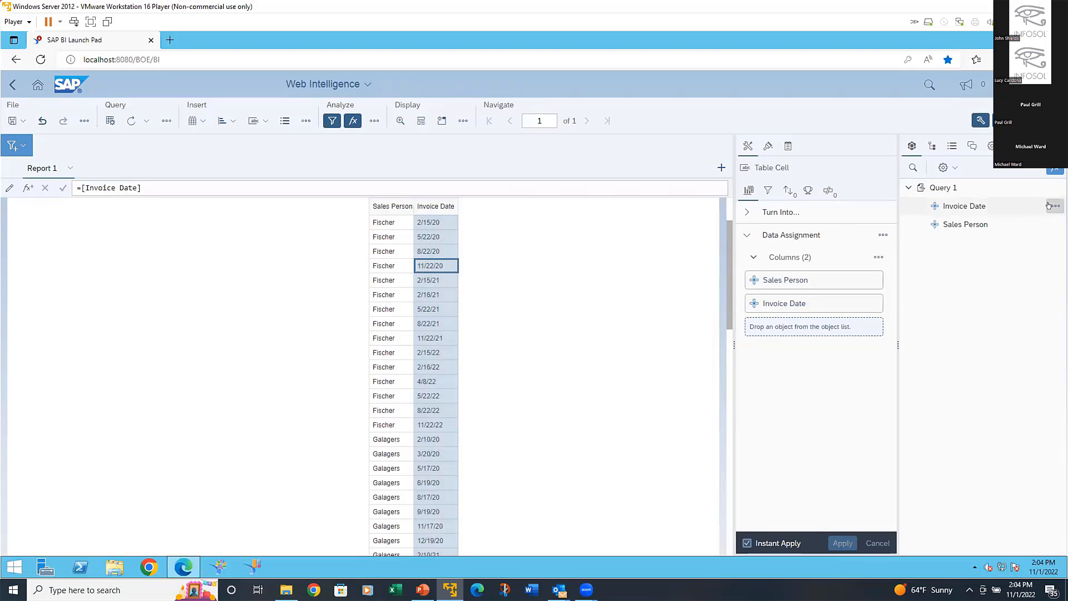
pyautogui.click(1048, 206)
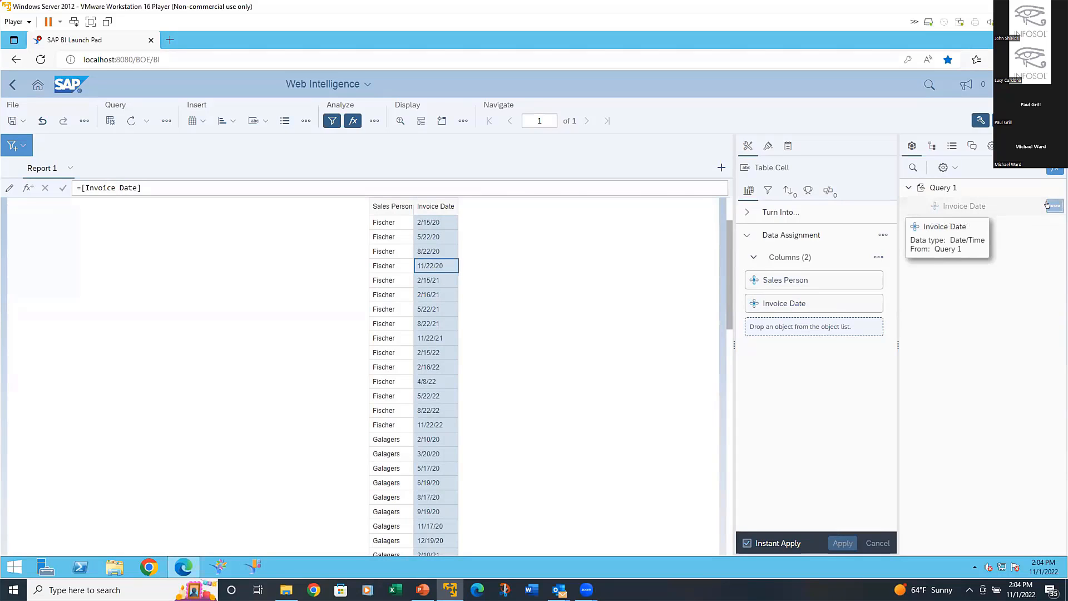
pyautogui.click(1050, 205)
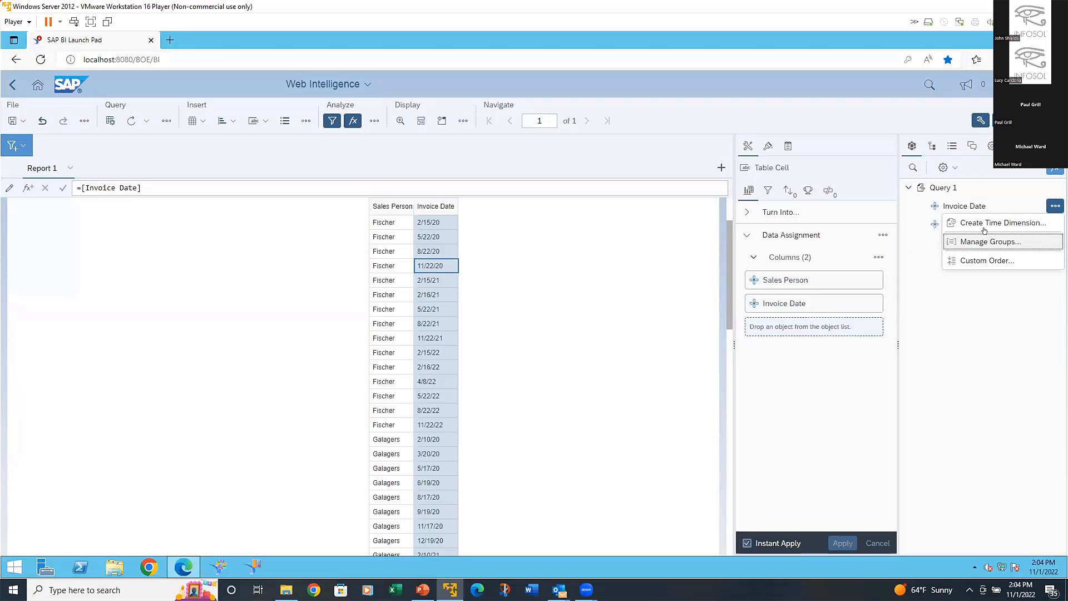
pyautogui.click(983, 222)
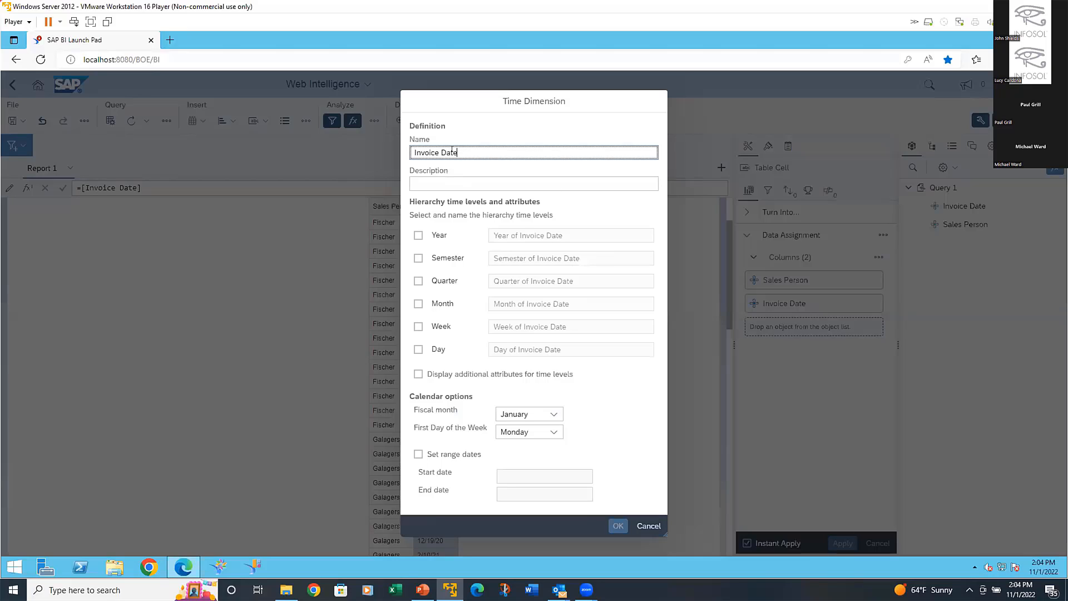
pyautogui.click(419, 236)
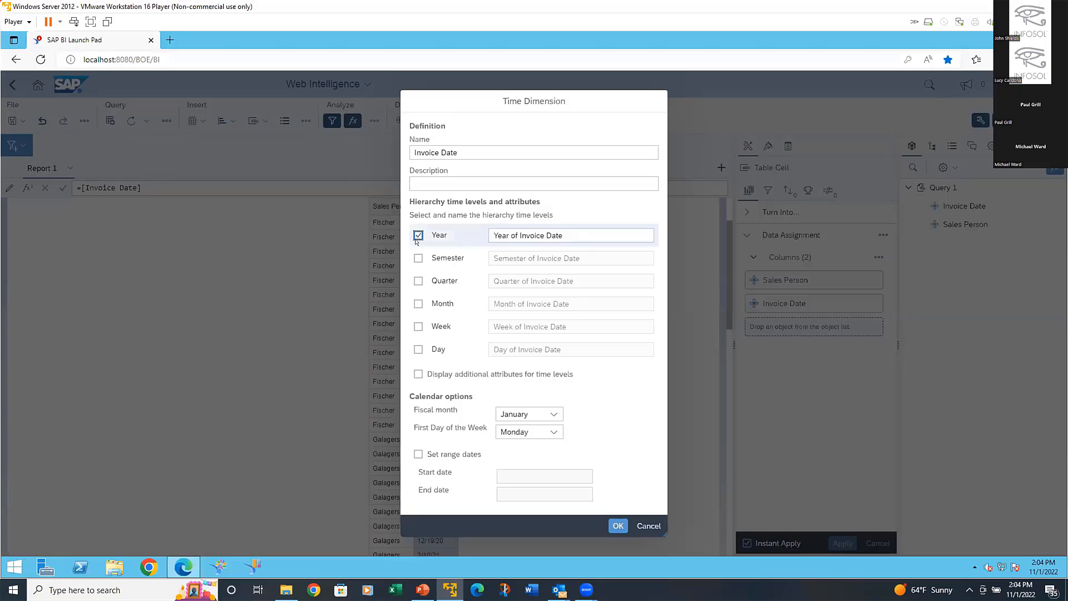
pyautogui.click(418, 281)
pyautogui.click(417, 305)
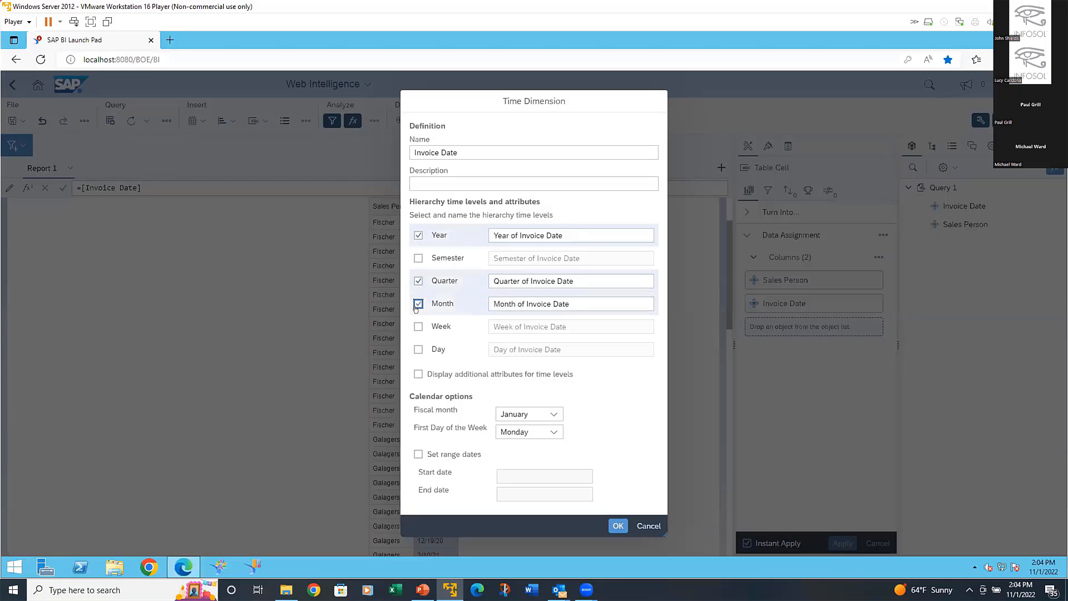
pyautogui.click(418, 350)
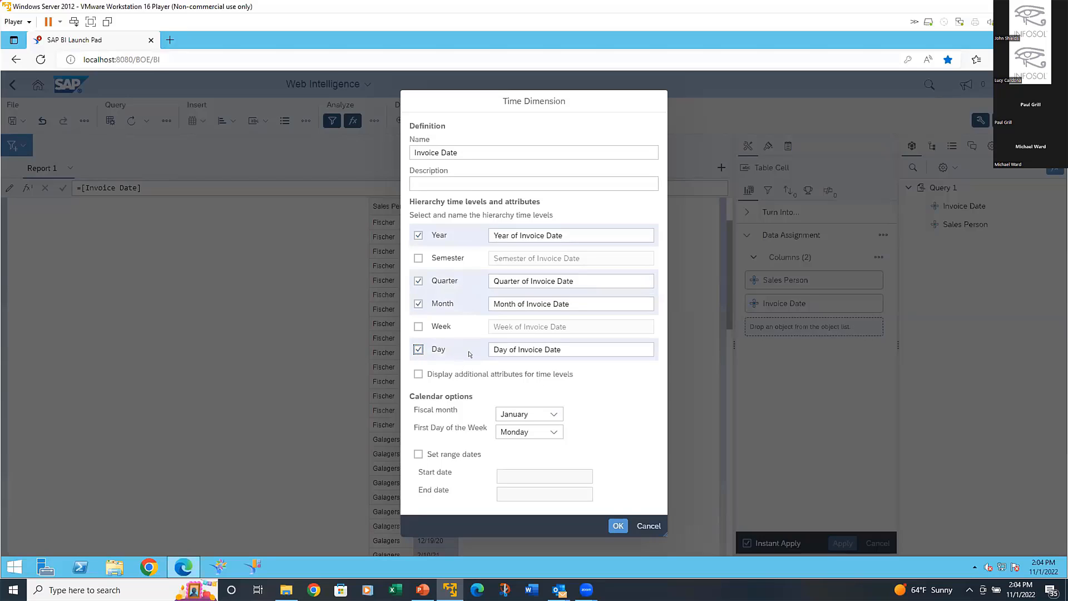
pyautogui.click(419, 373)
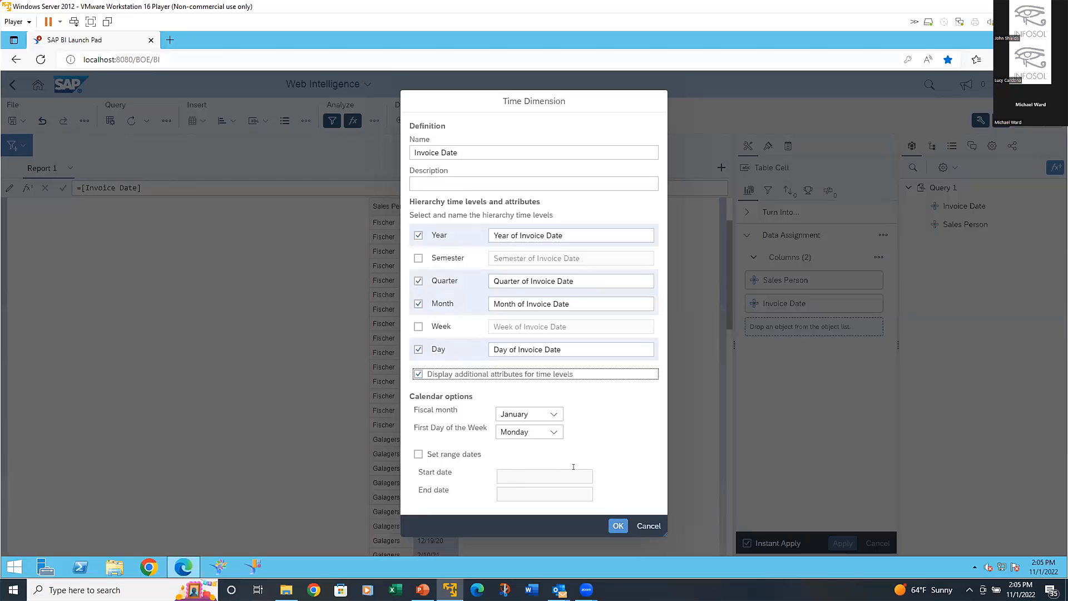
pyautogui.click(617, 525)
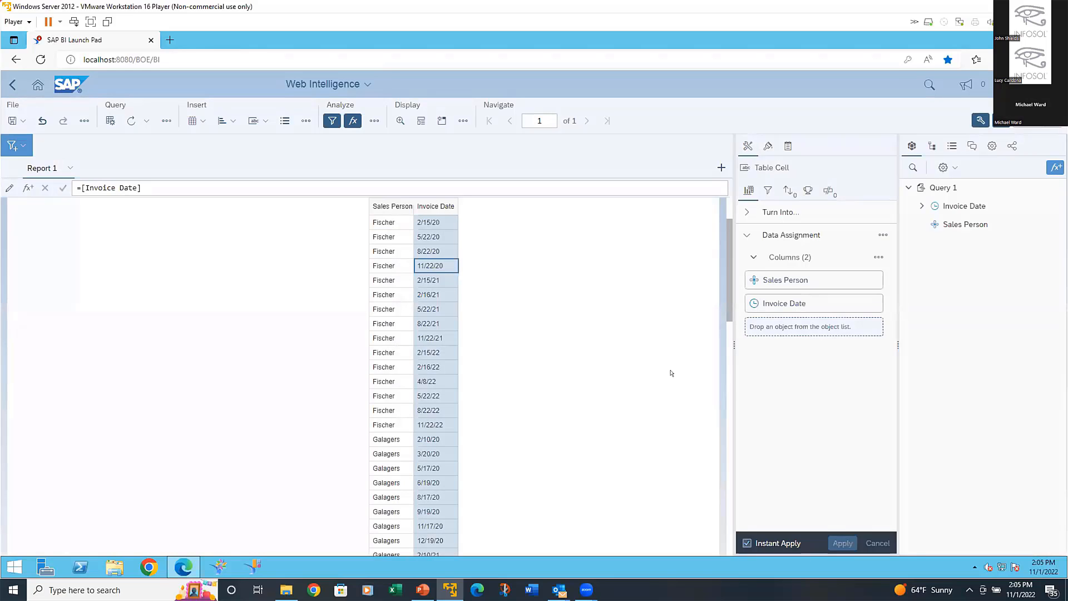
# Step: Expand the Invoice Date time hierarchy and examine the attributes under its Quarter, Month and Day levels
pyautogui.click(931, 204)
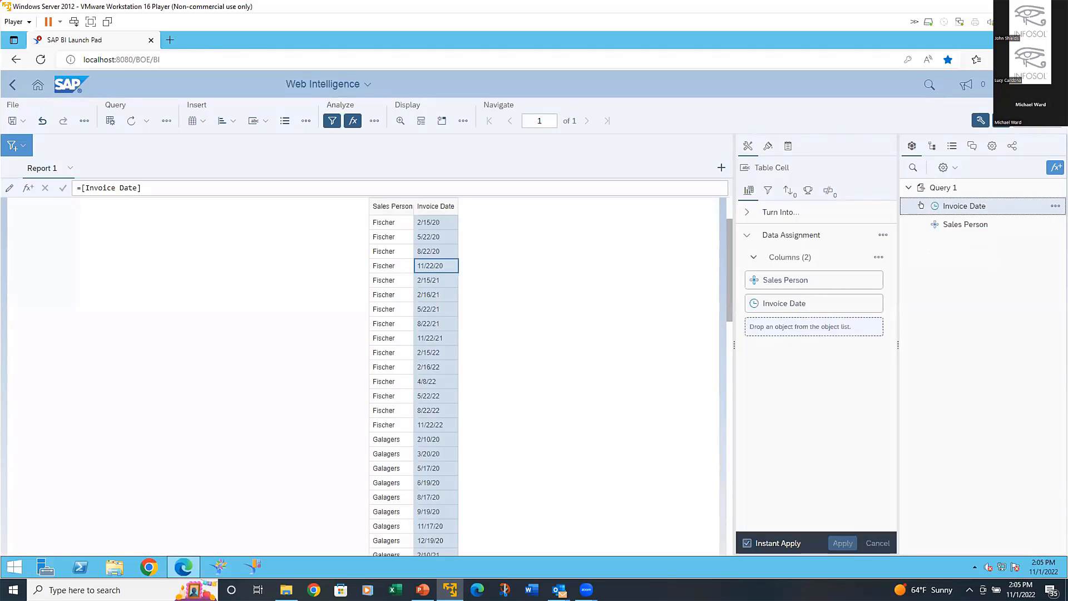
pyautogui.click(921, 205)
pyautogui.click(925, 223)
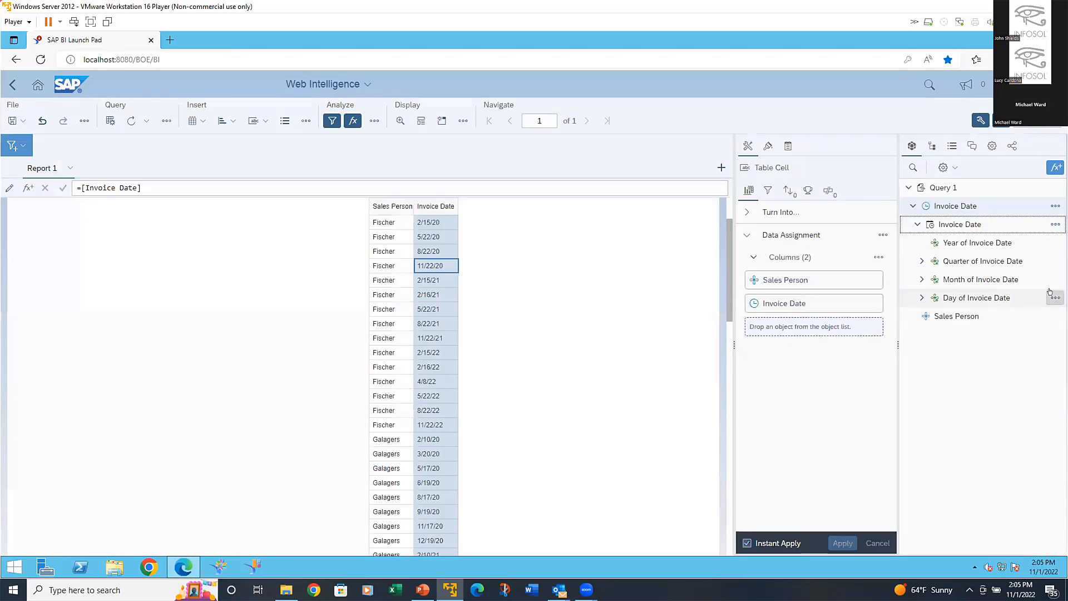
pyautogui.click(1054, 296)
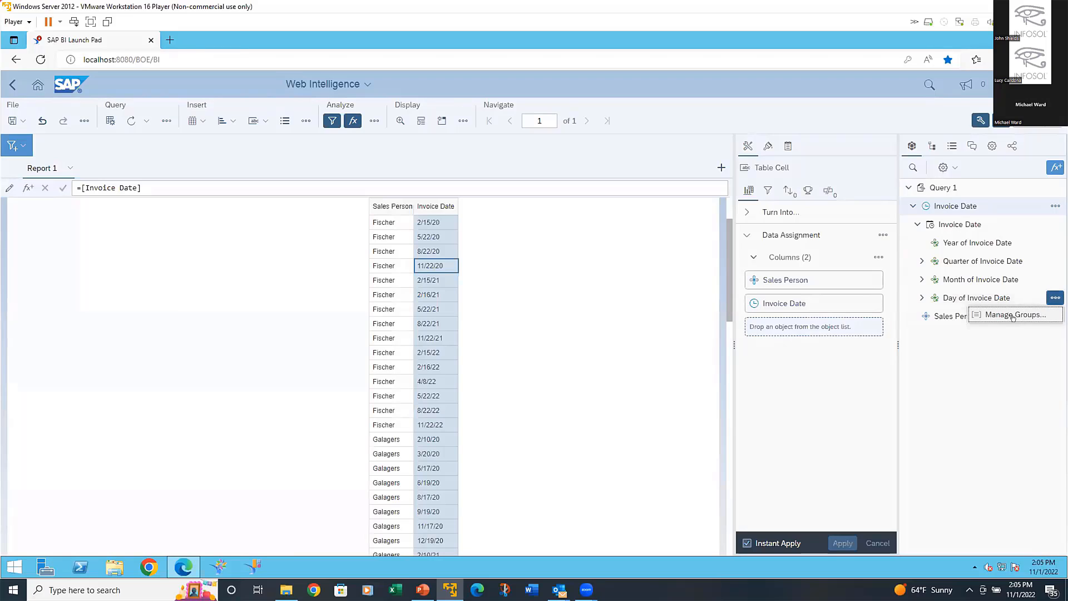
pyautogui.click(992, 360)
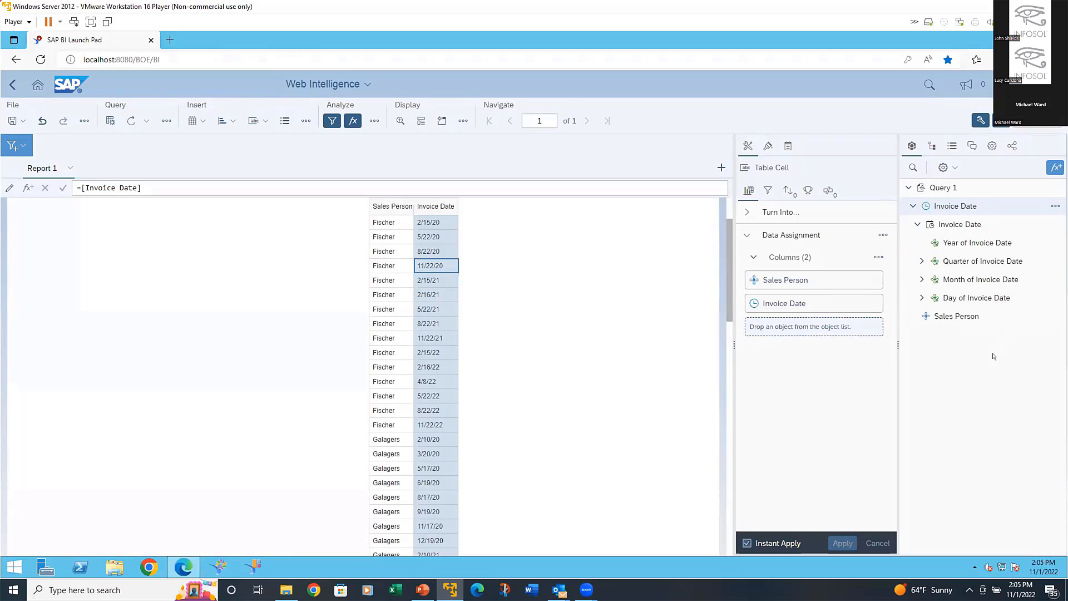
pyautogui.click(918, 258)
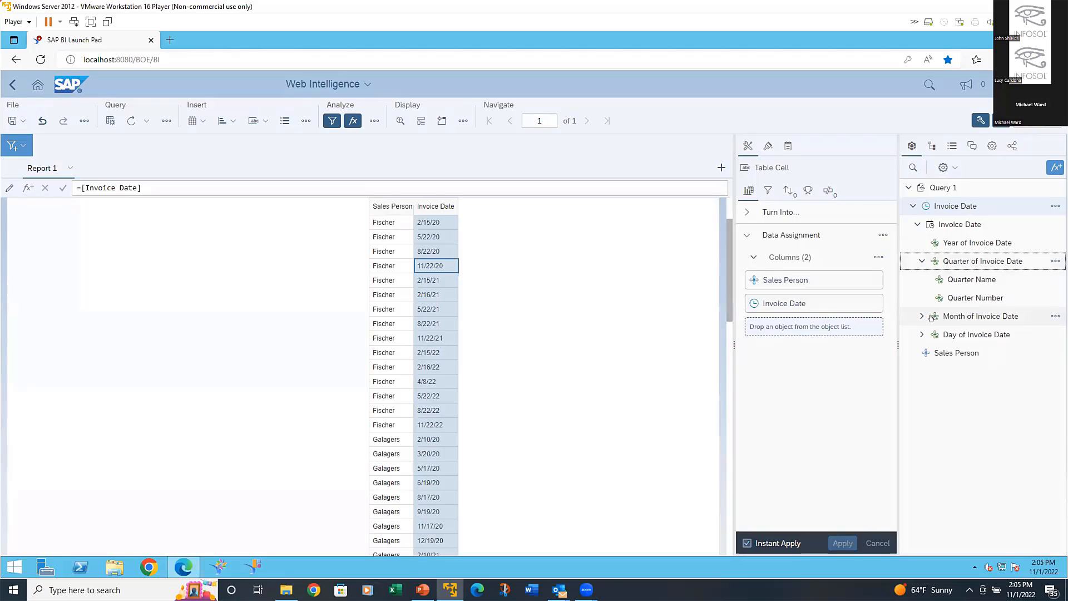
pyautogui.click(922, 315)
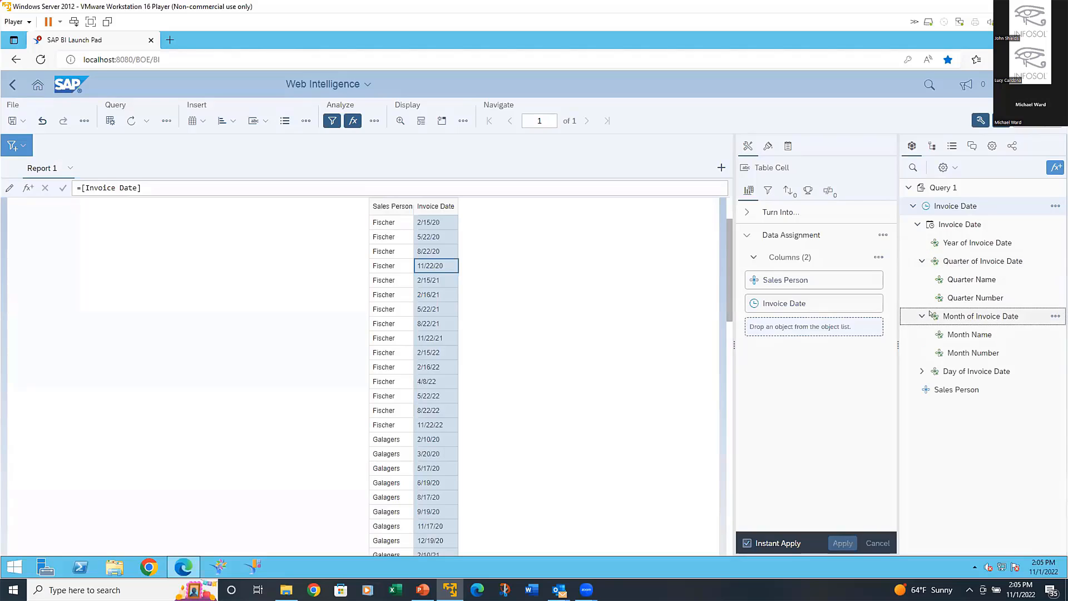
pyautogui.click(918, 371)
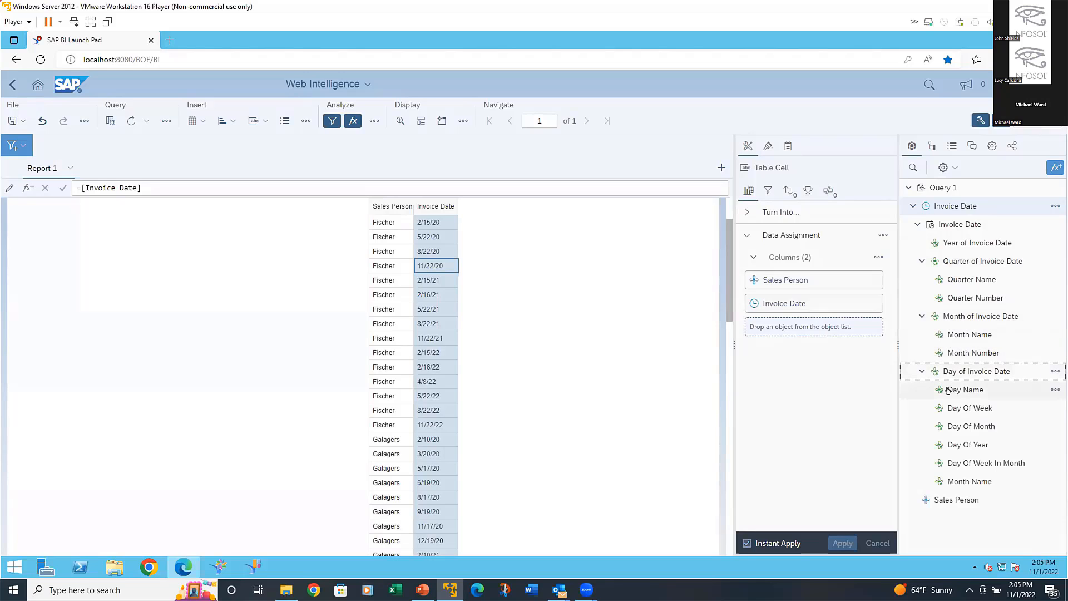